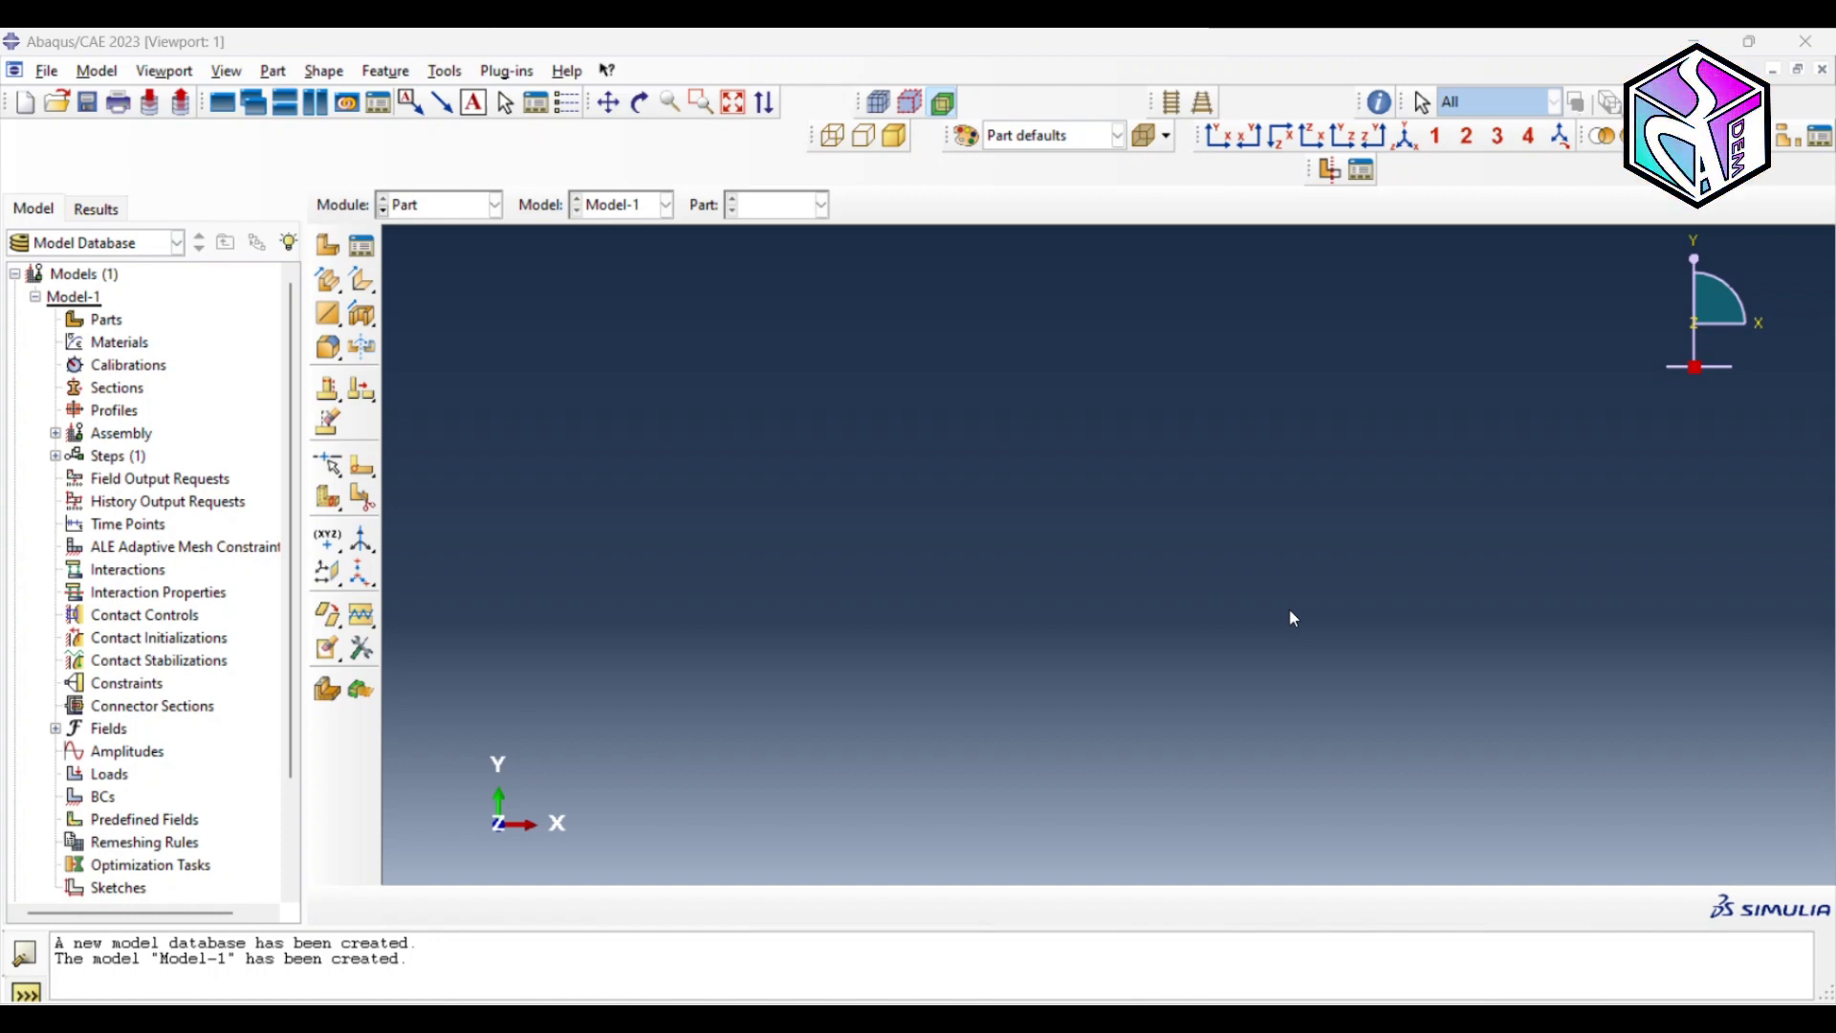
- Create an axisymmetric deformable shell part named "Test sample" with an approximate size of 200
left_click(328, 246)
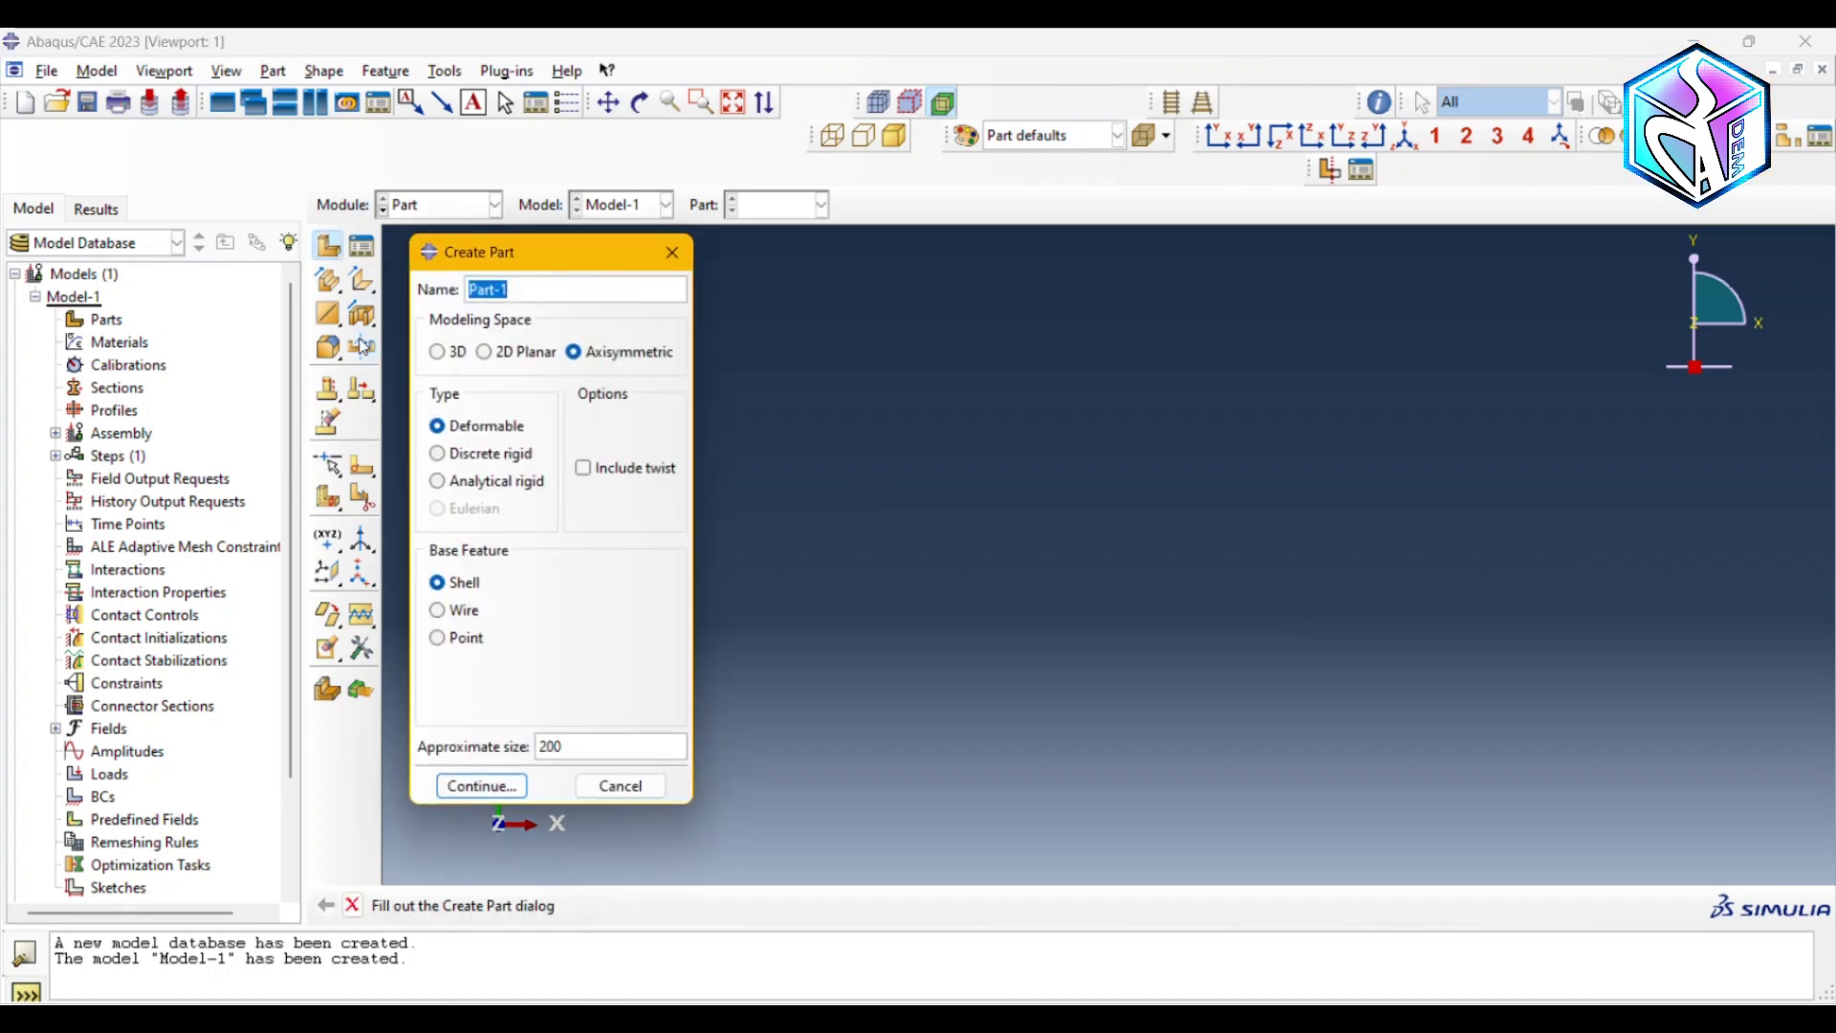
type("Test")
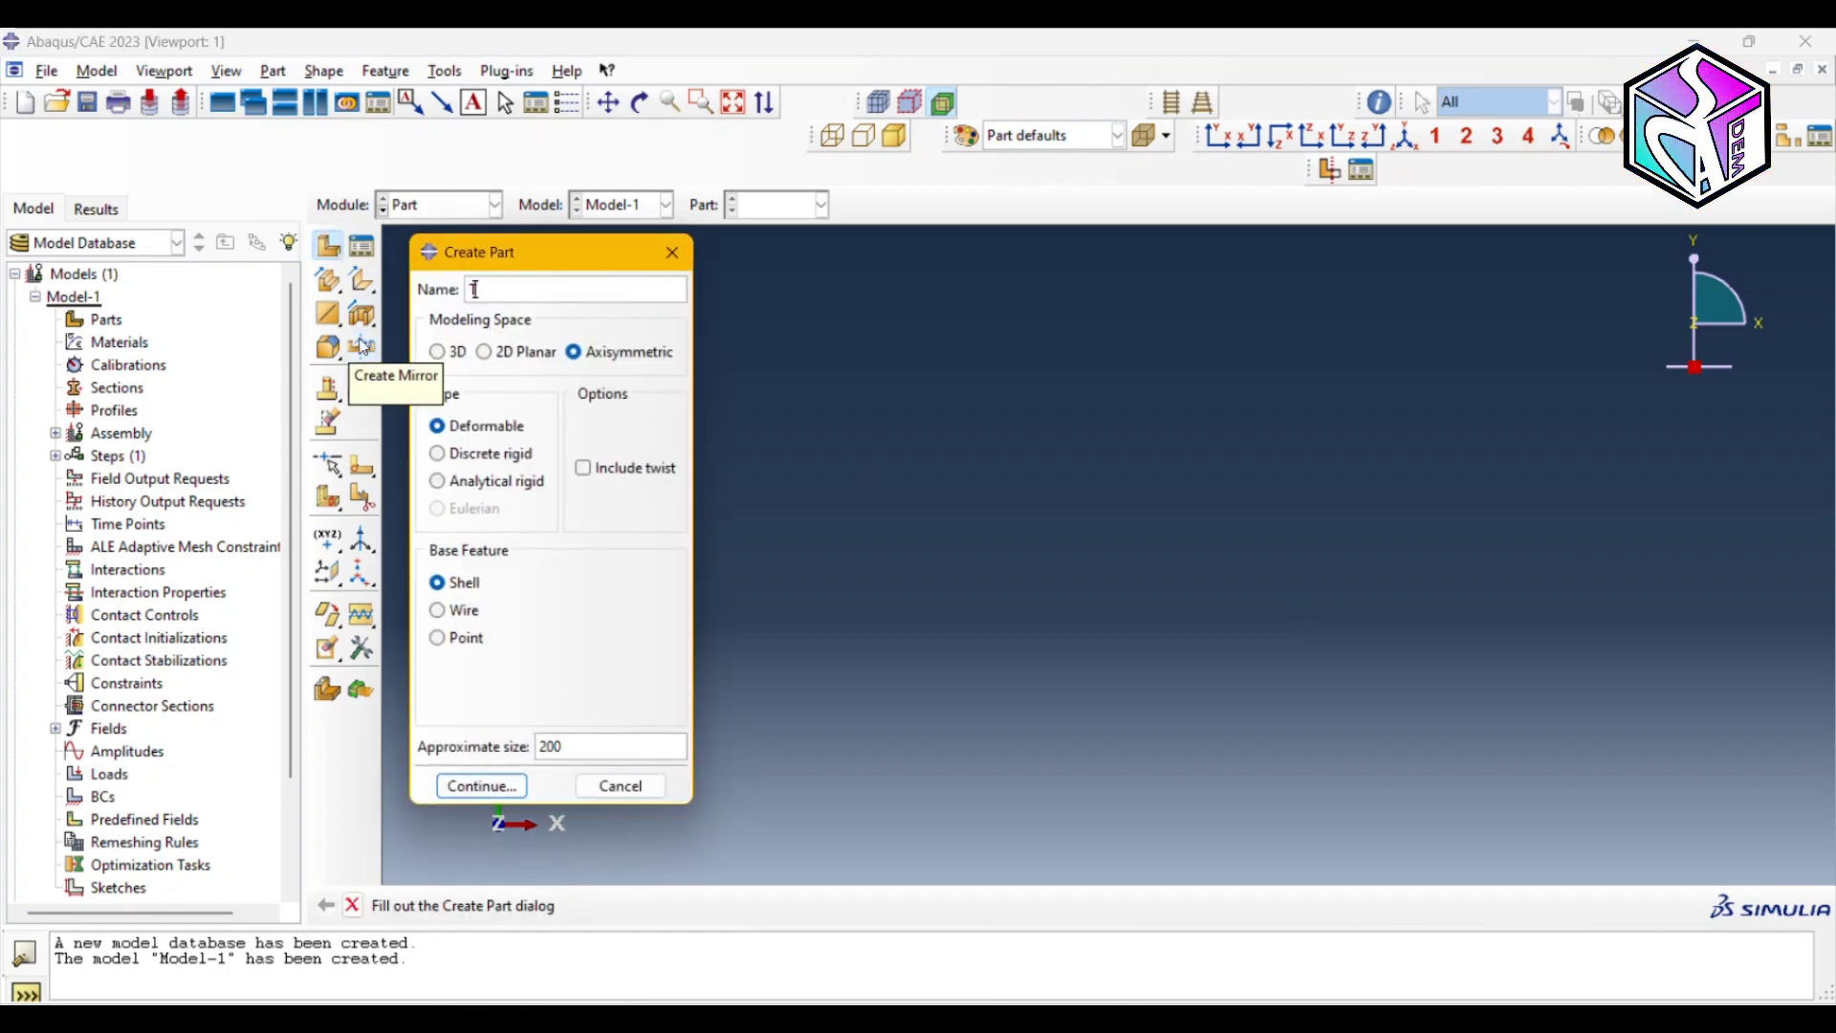
type(" sample")
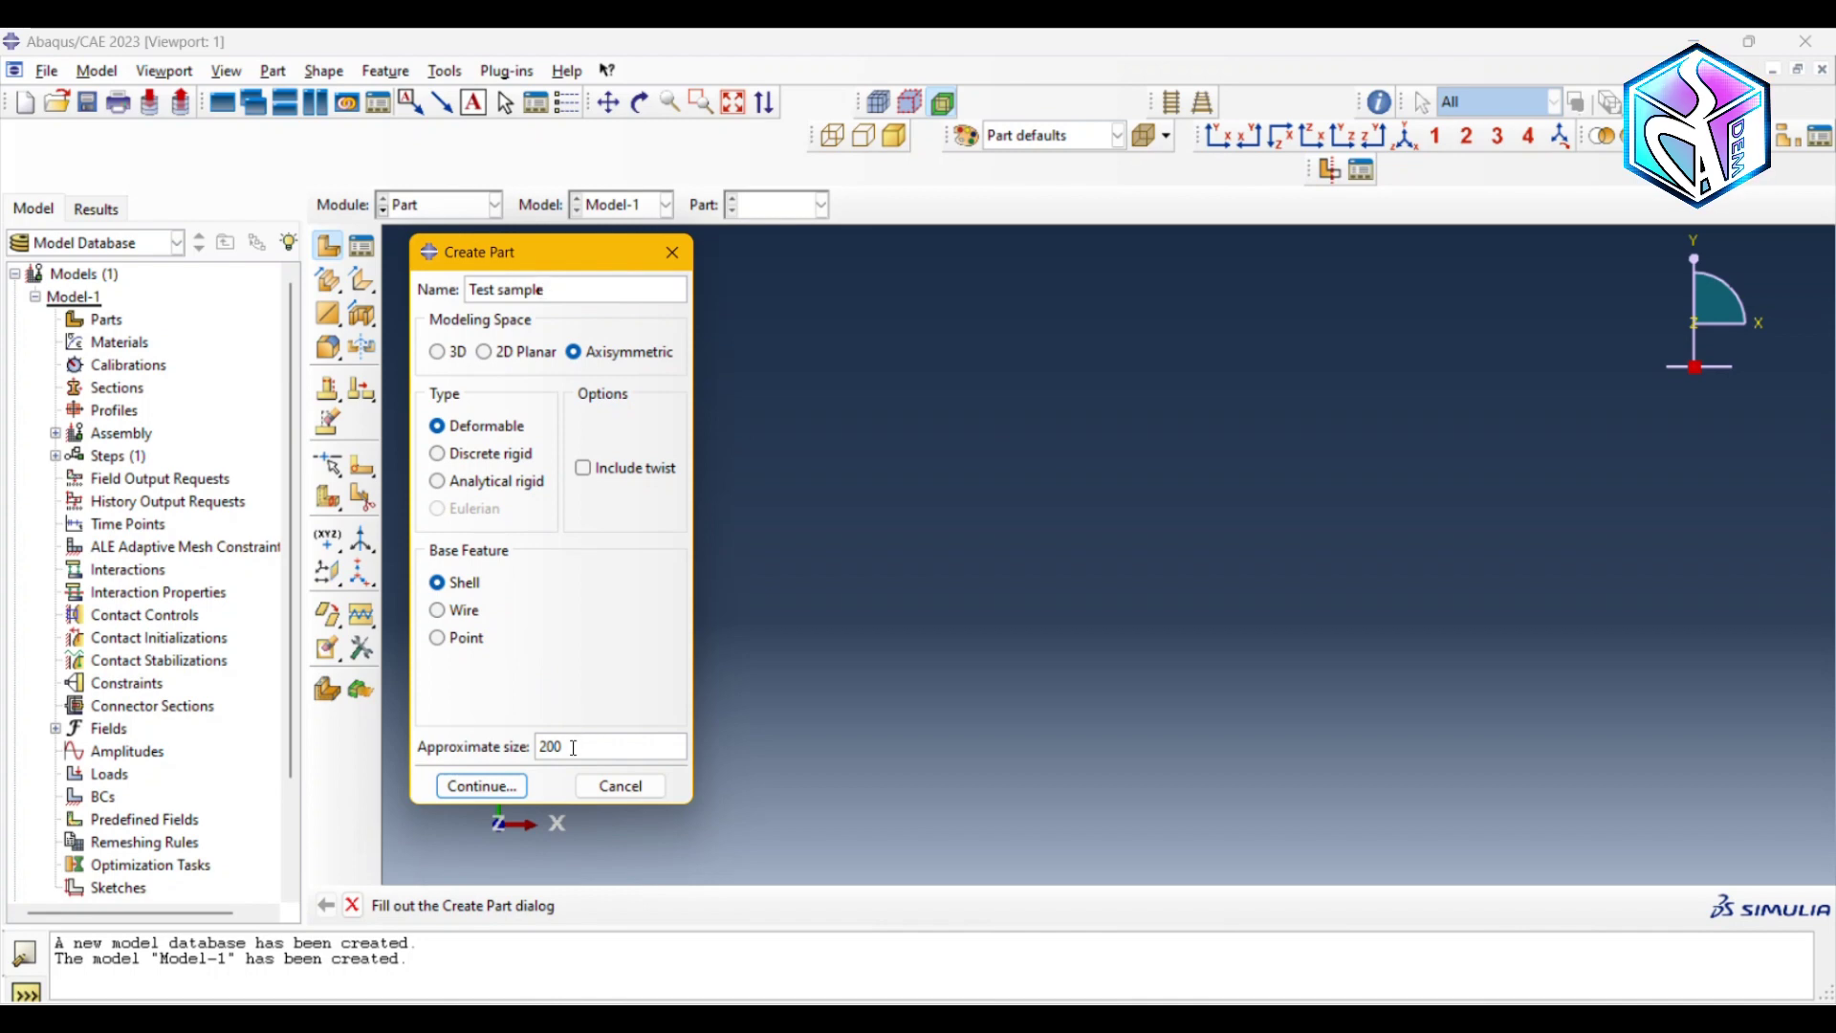
left_click(482, 786)
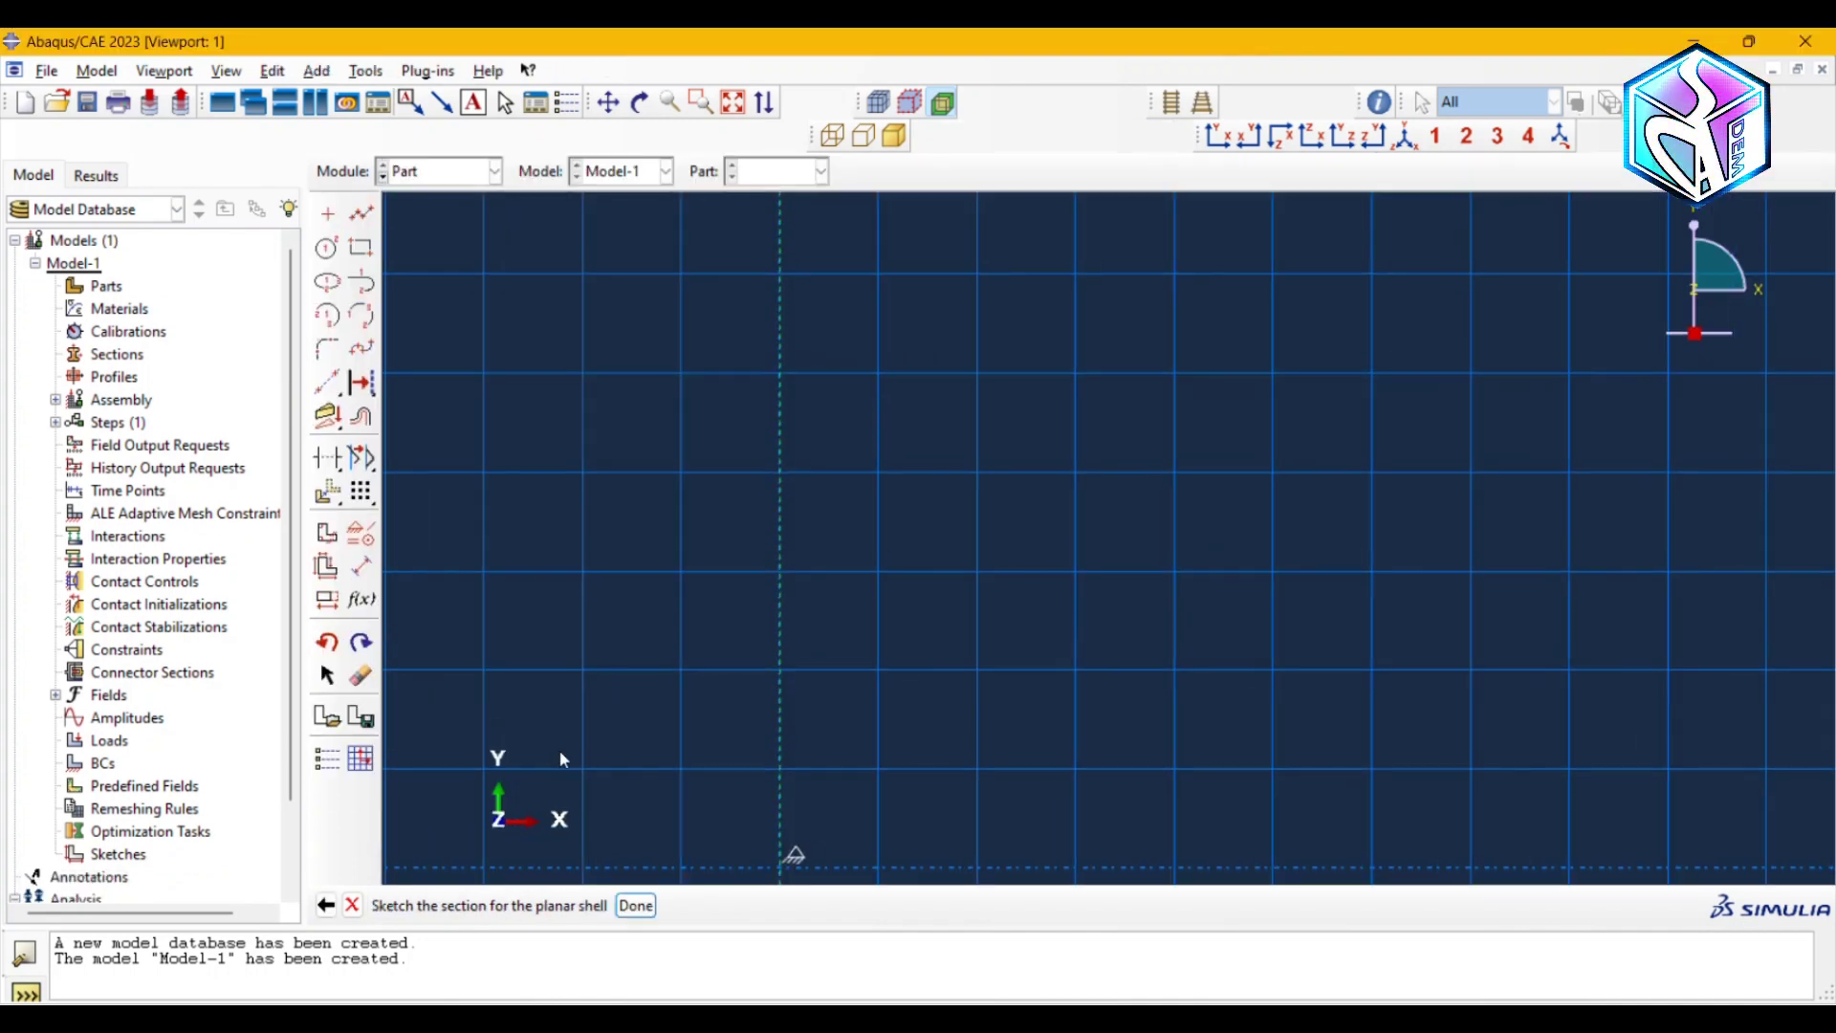
- Sketch a rectangle from corner 0,0 to corner 25,10 and finish the section to build the shell part
left_click(360, 250)
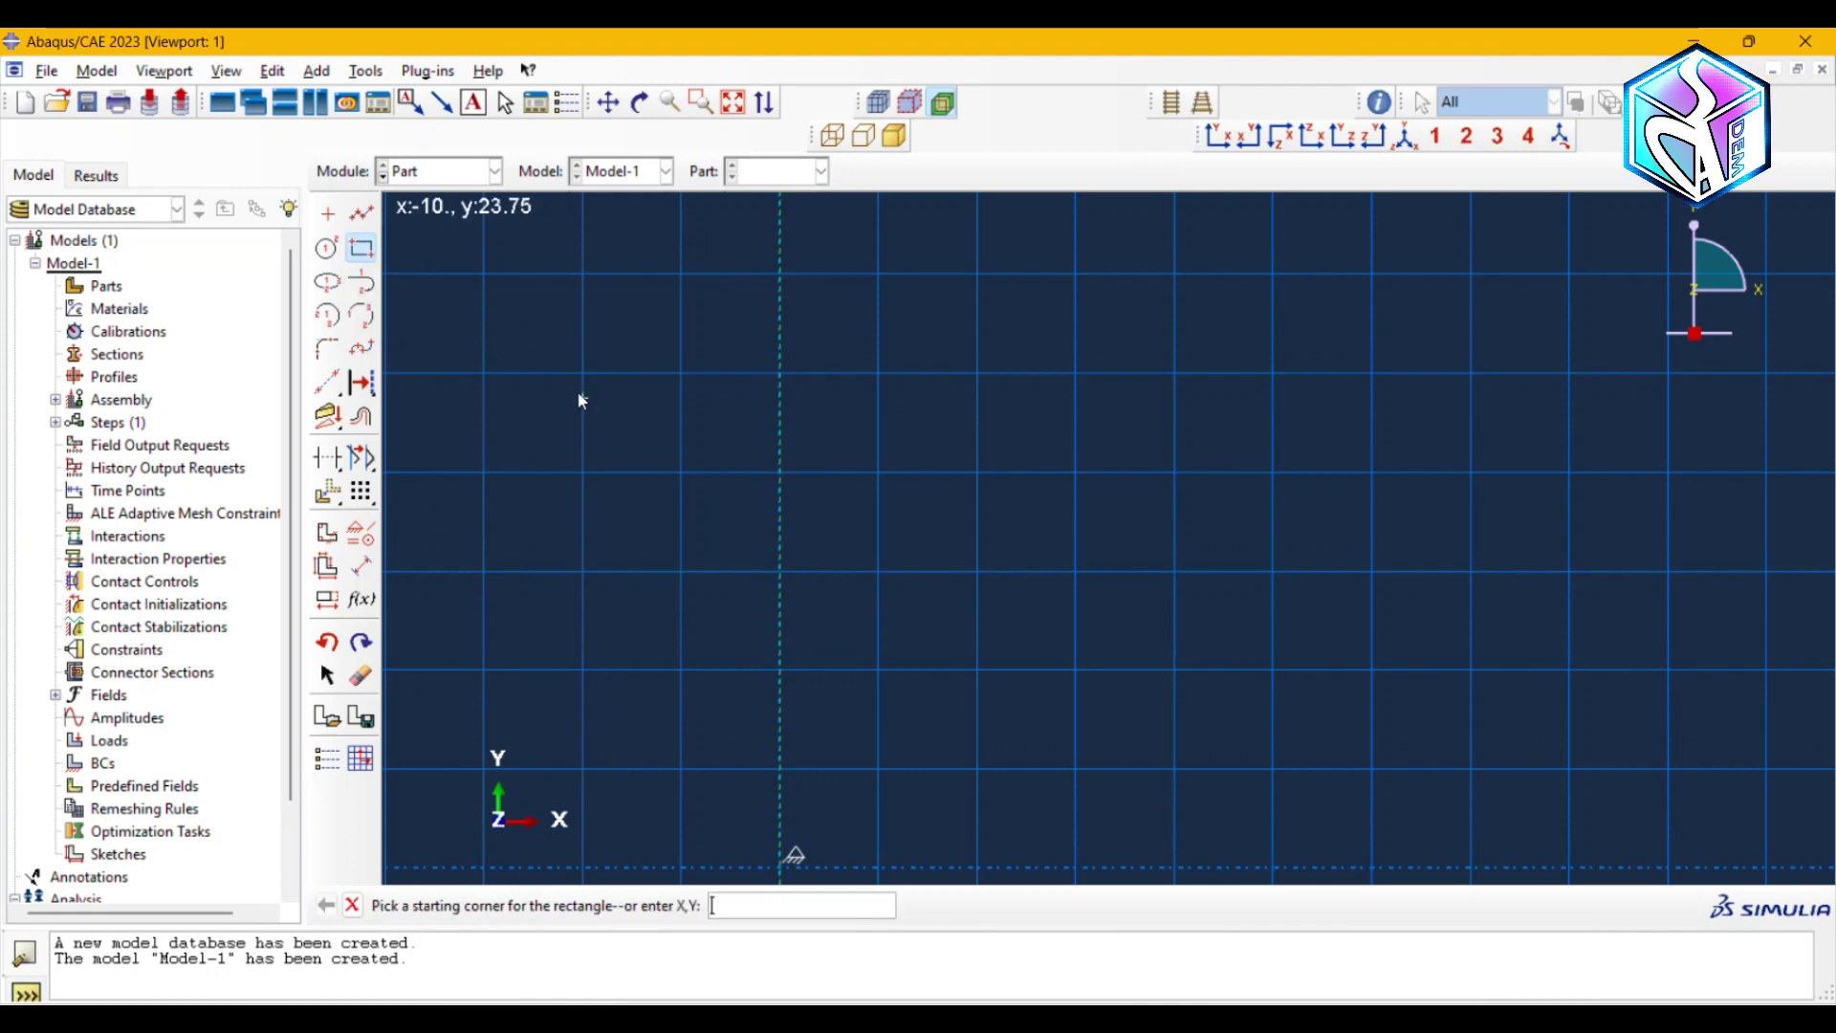
type("0")
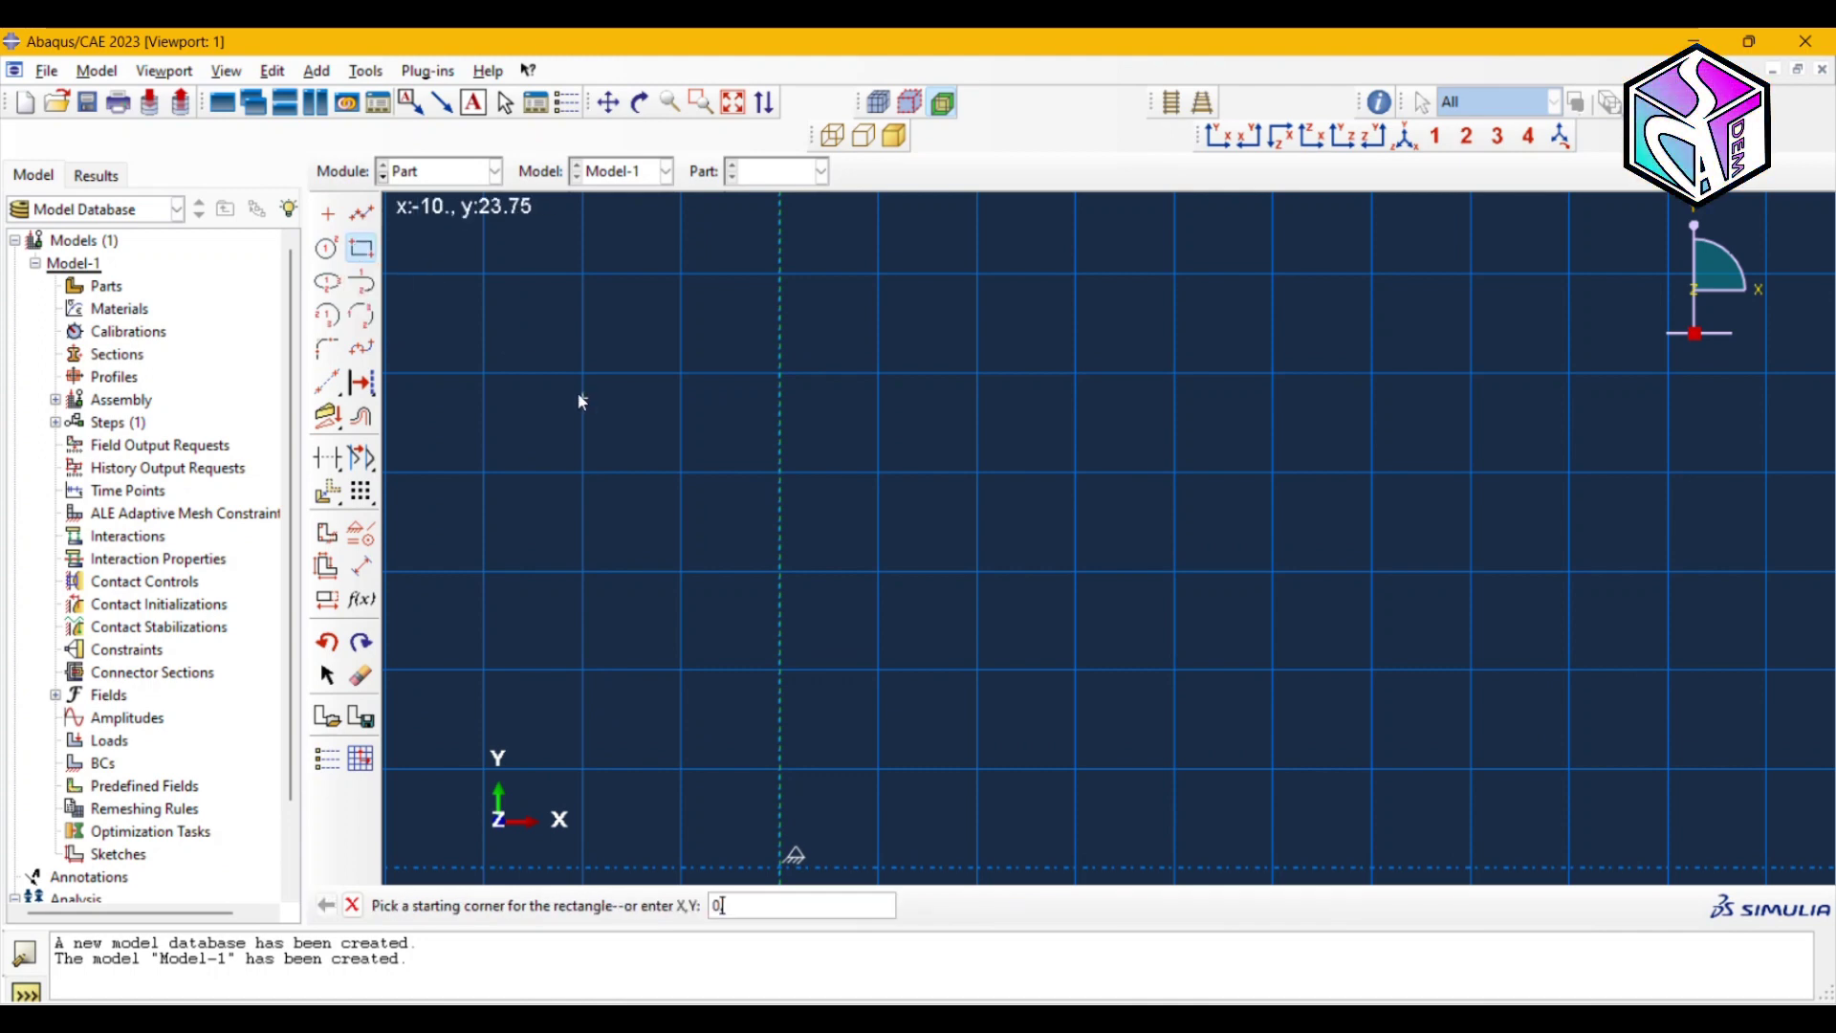
type(",0")
key("Return")
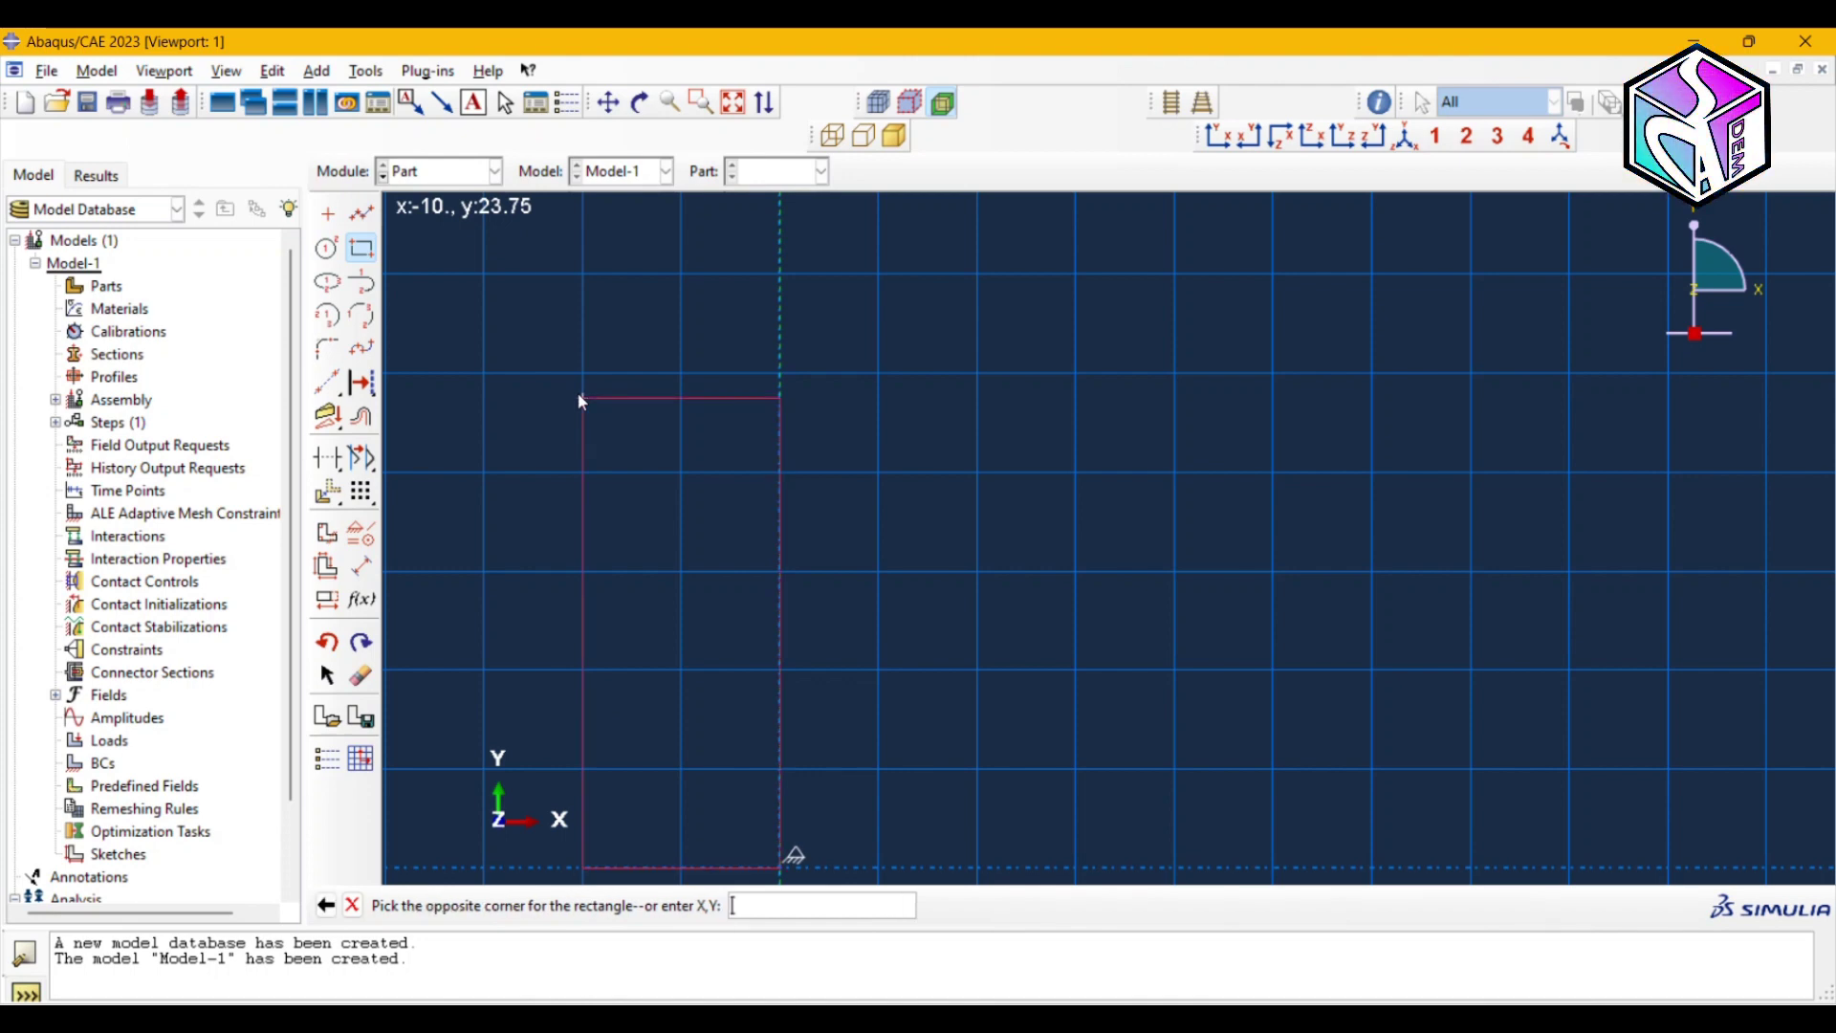
type("25,10")
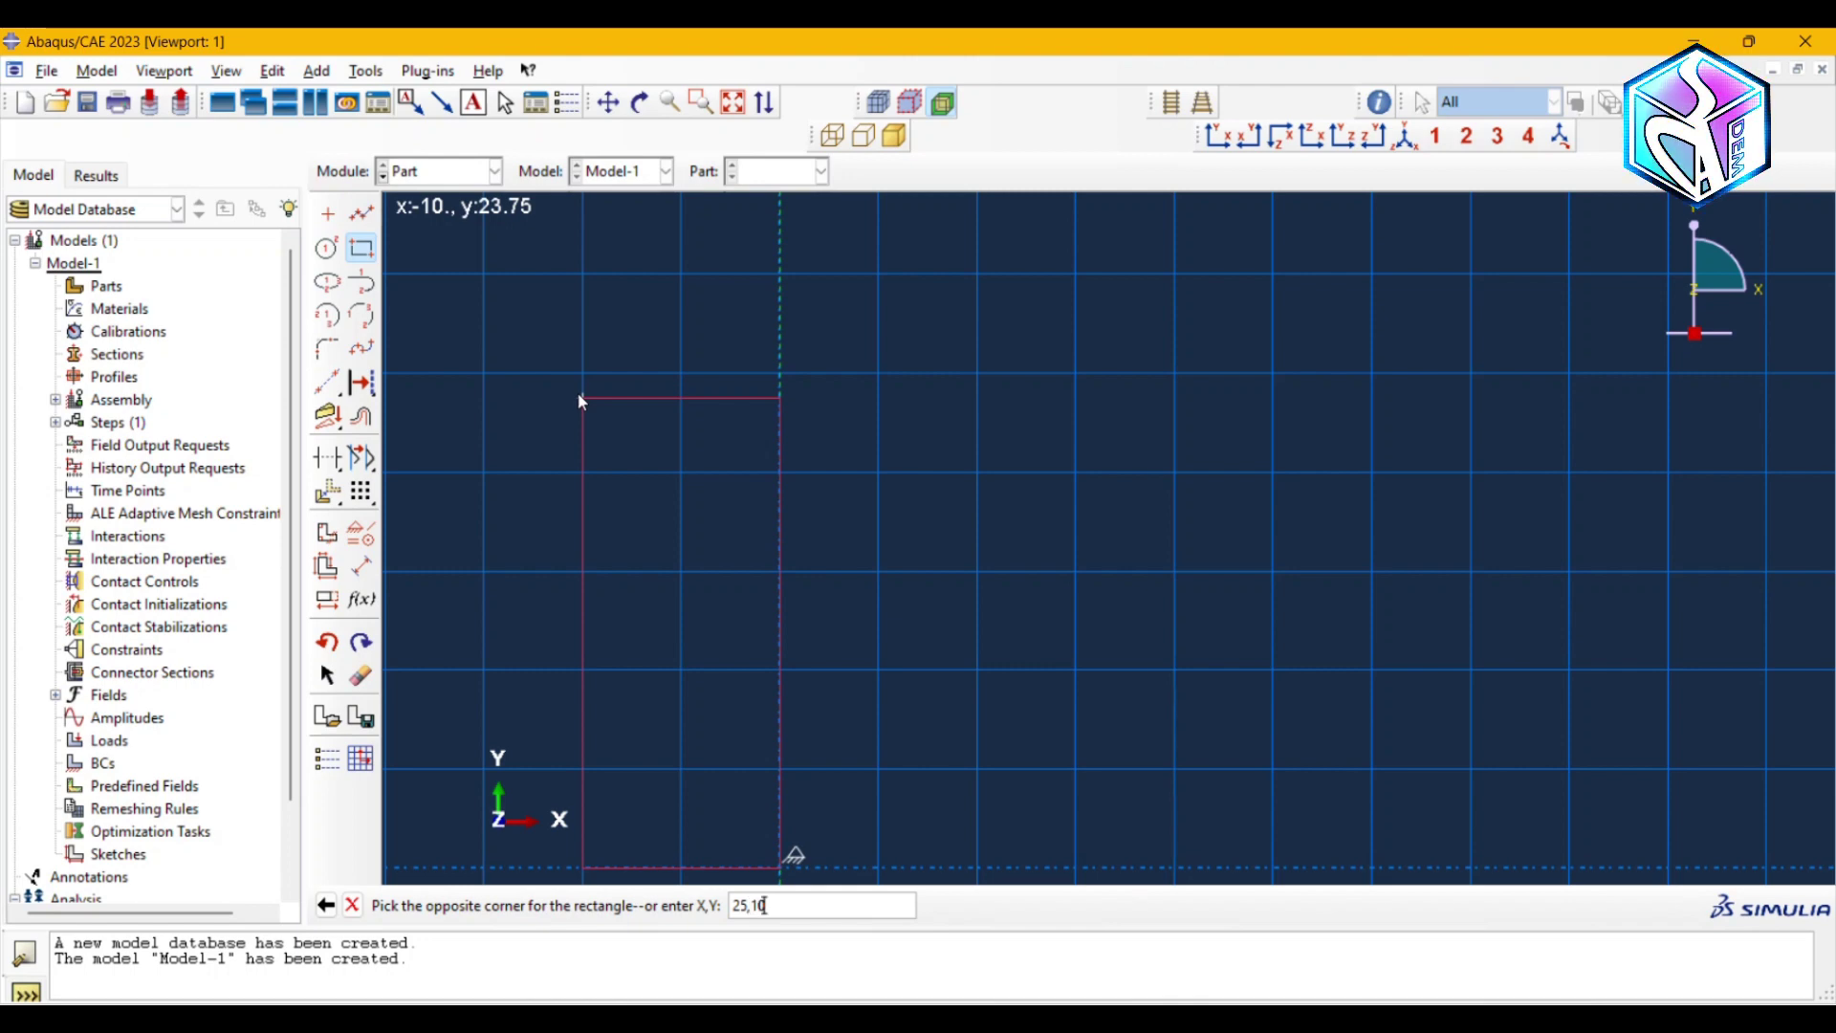
key("Return")
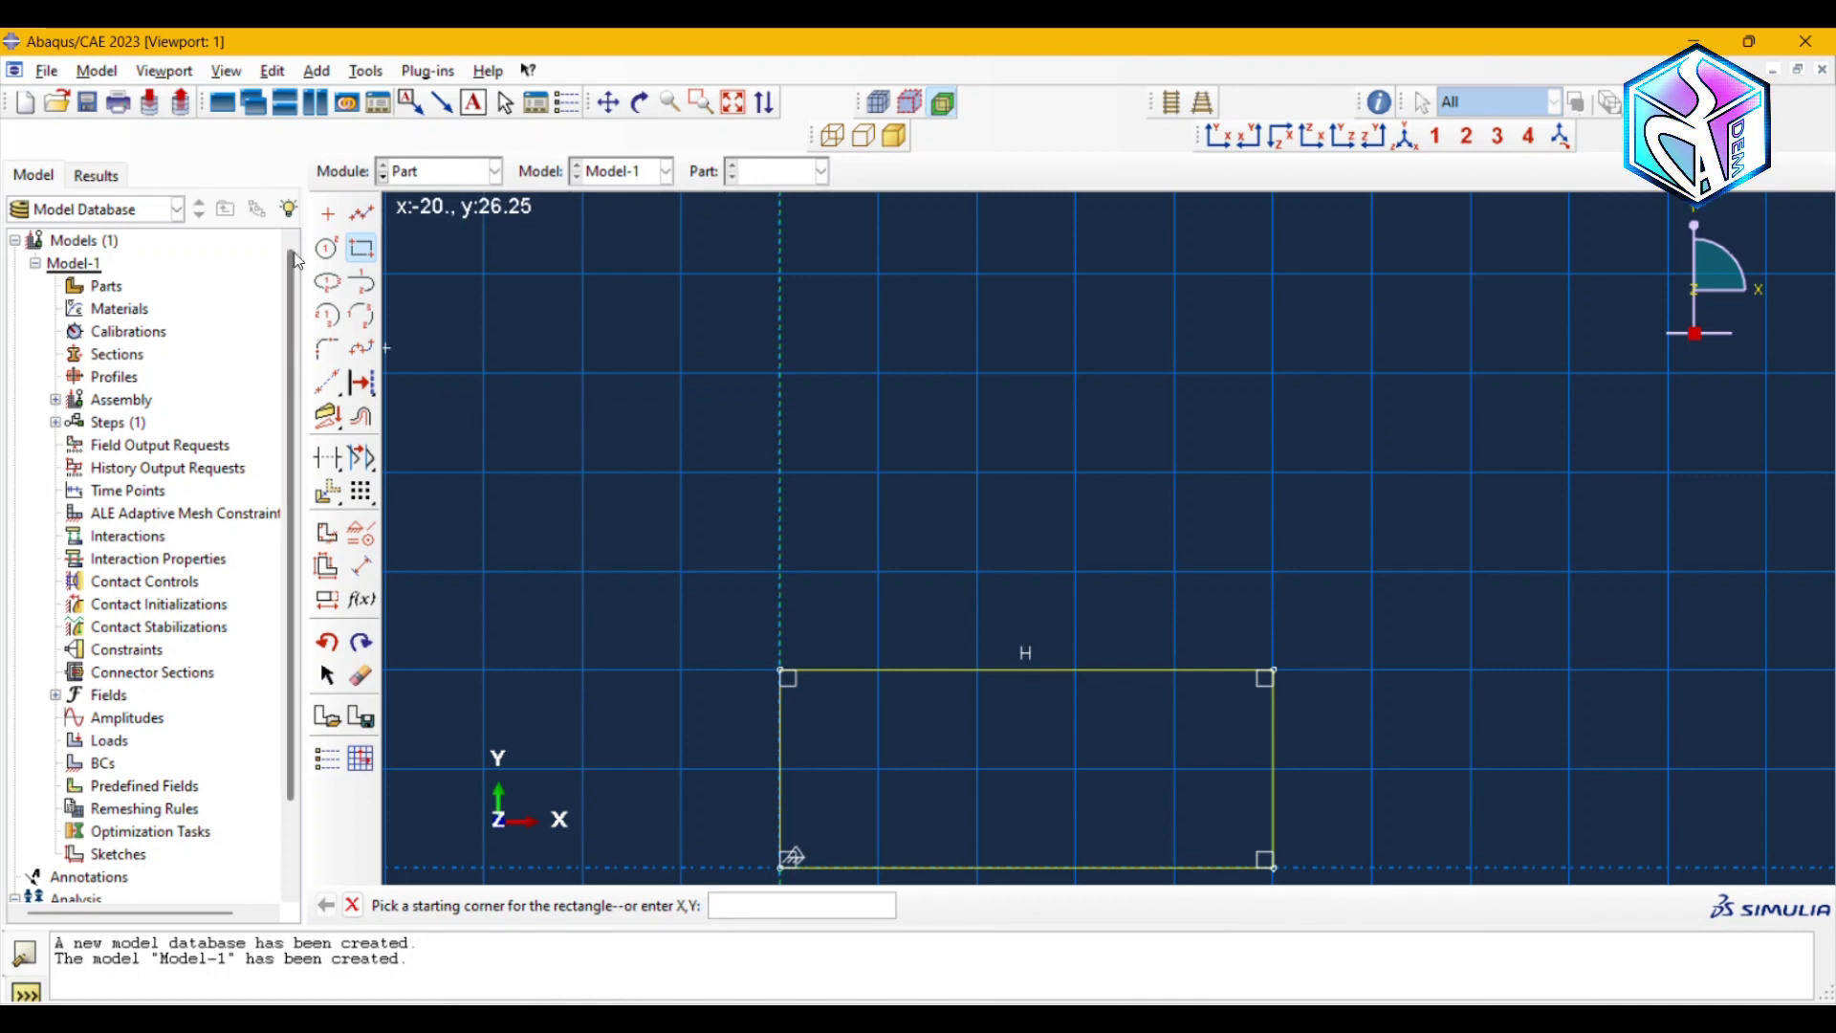
left_click(352, 905)
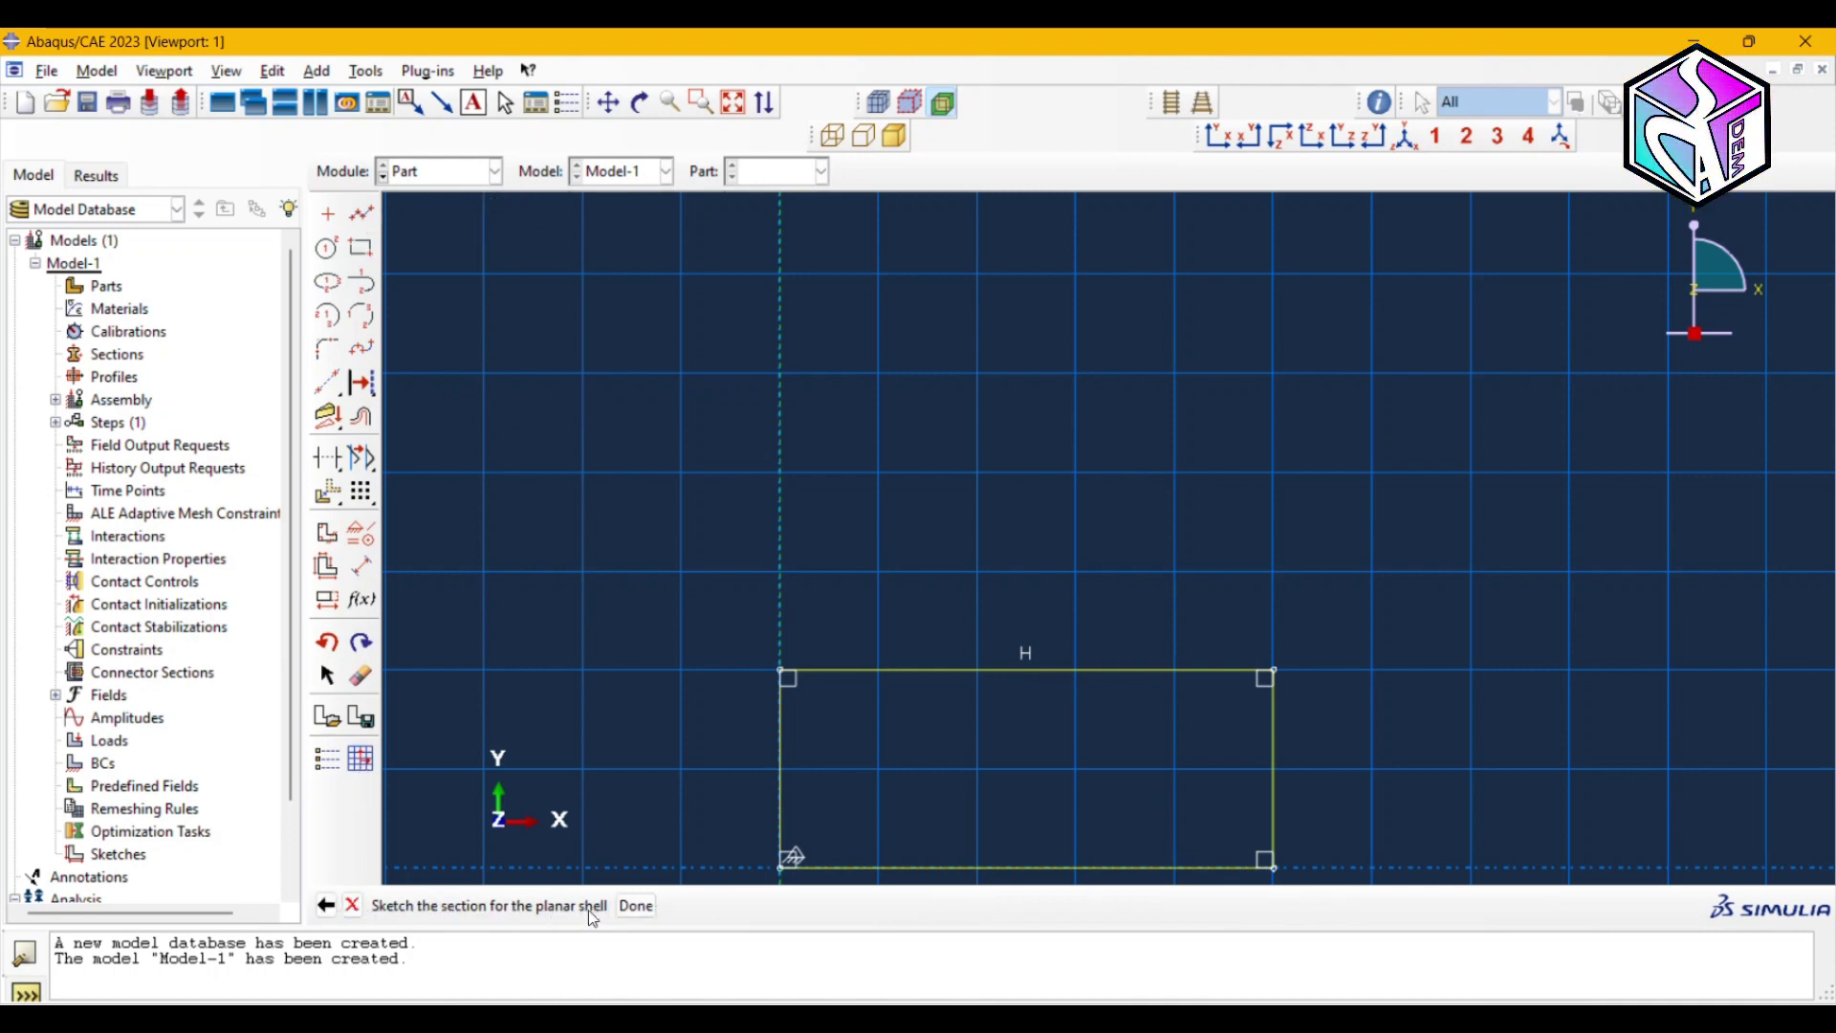
left_click(637, 906)
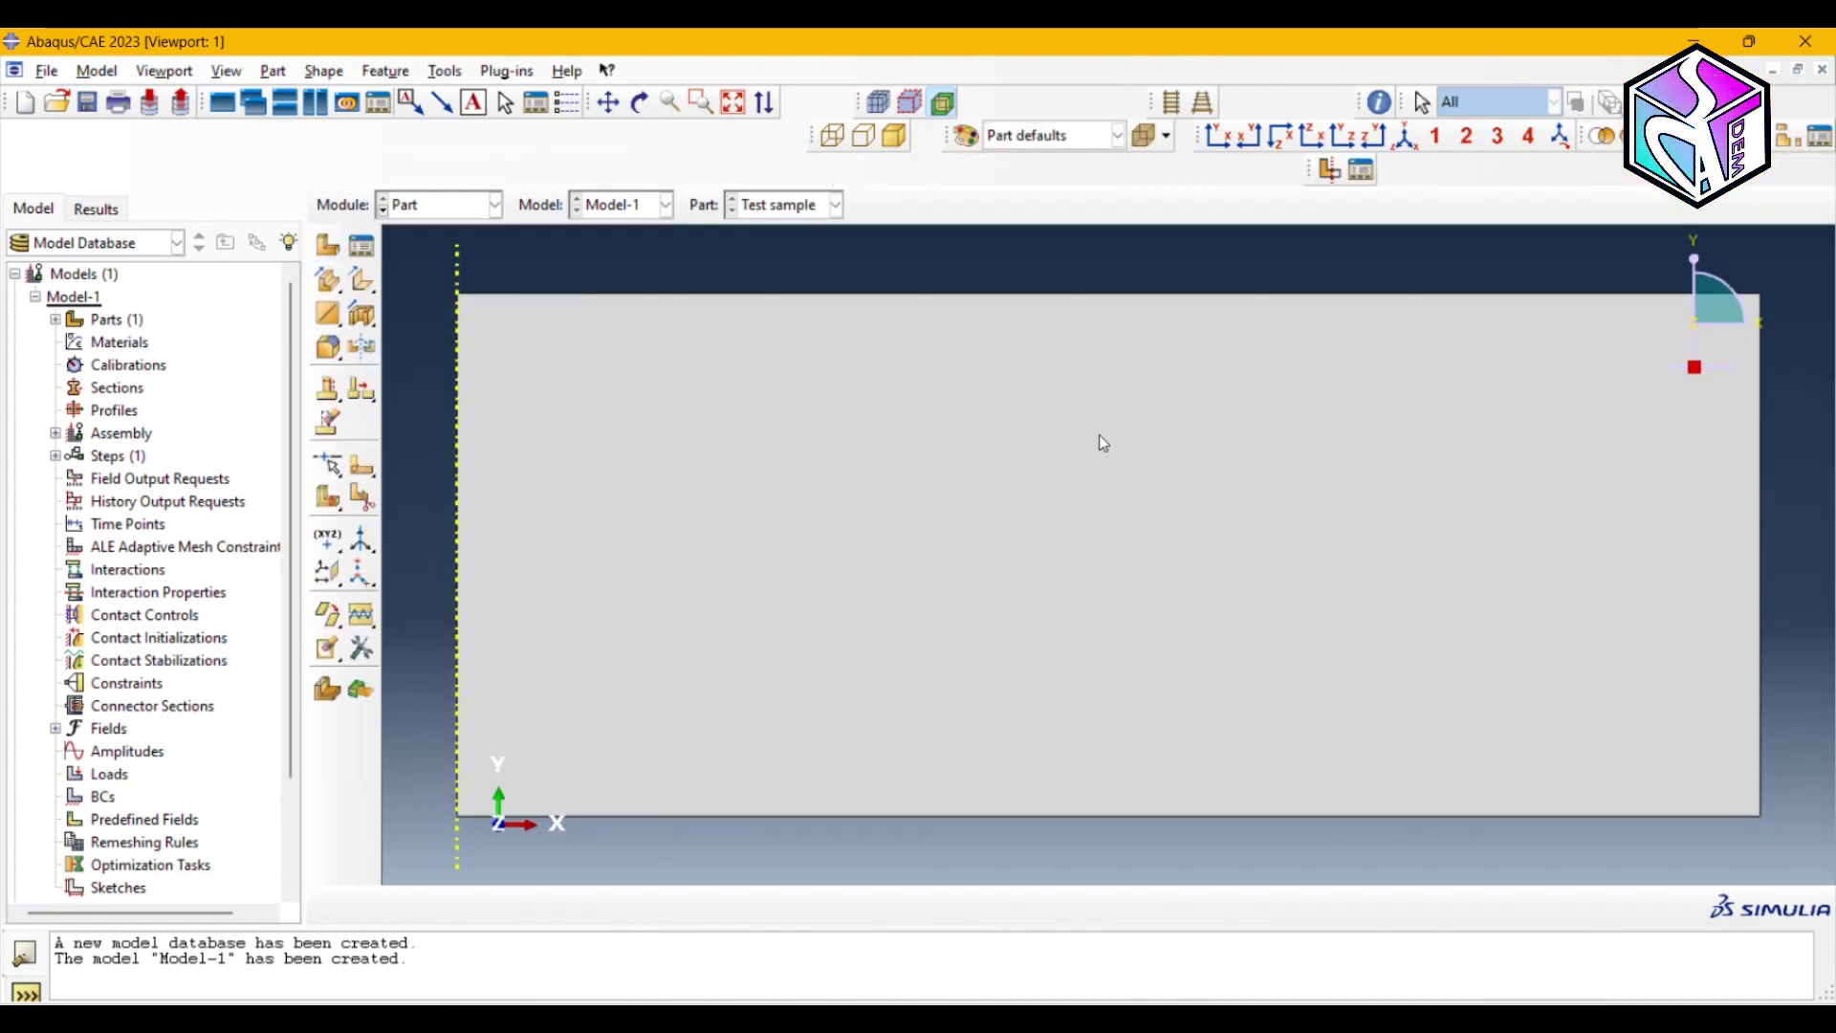
- Create an axisymmetric discrete rigid wire part named "Ball" with an approximate size of 200
left_click(326, 246)
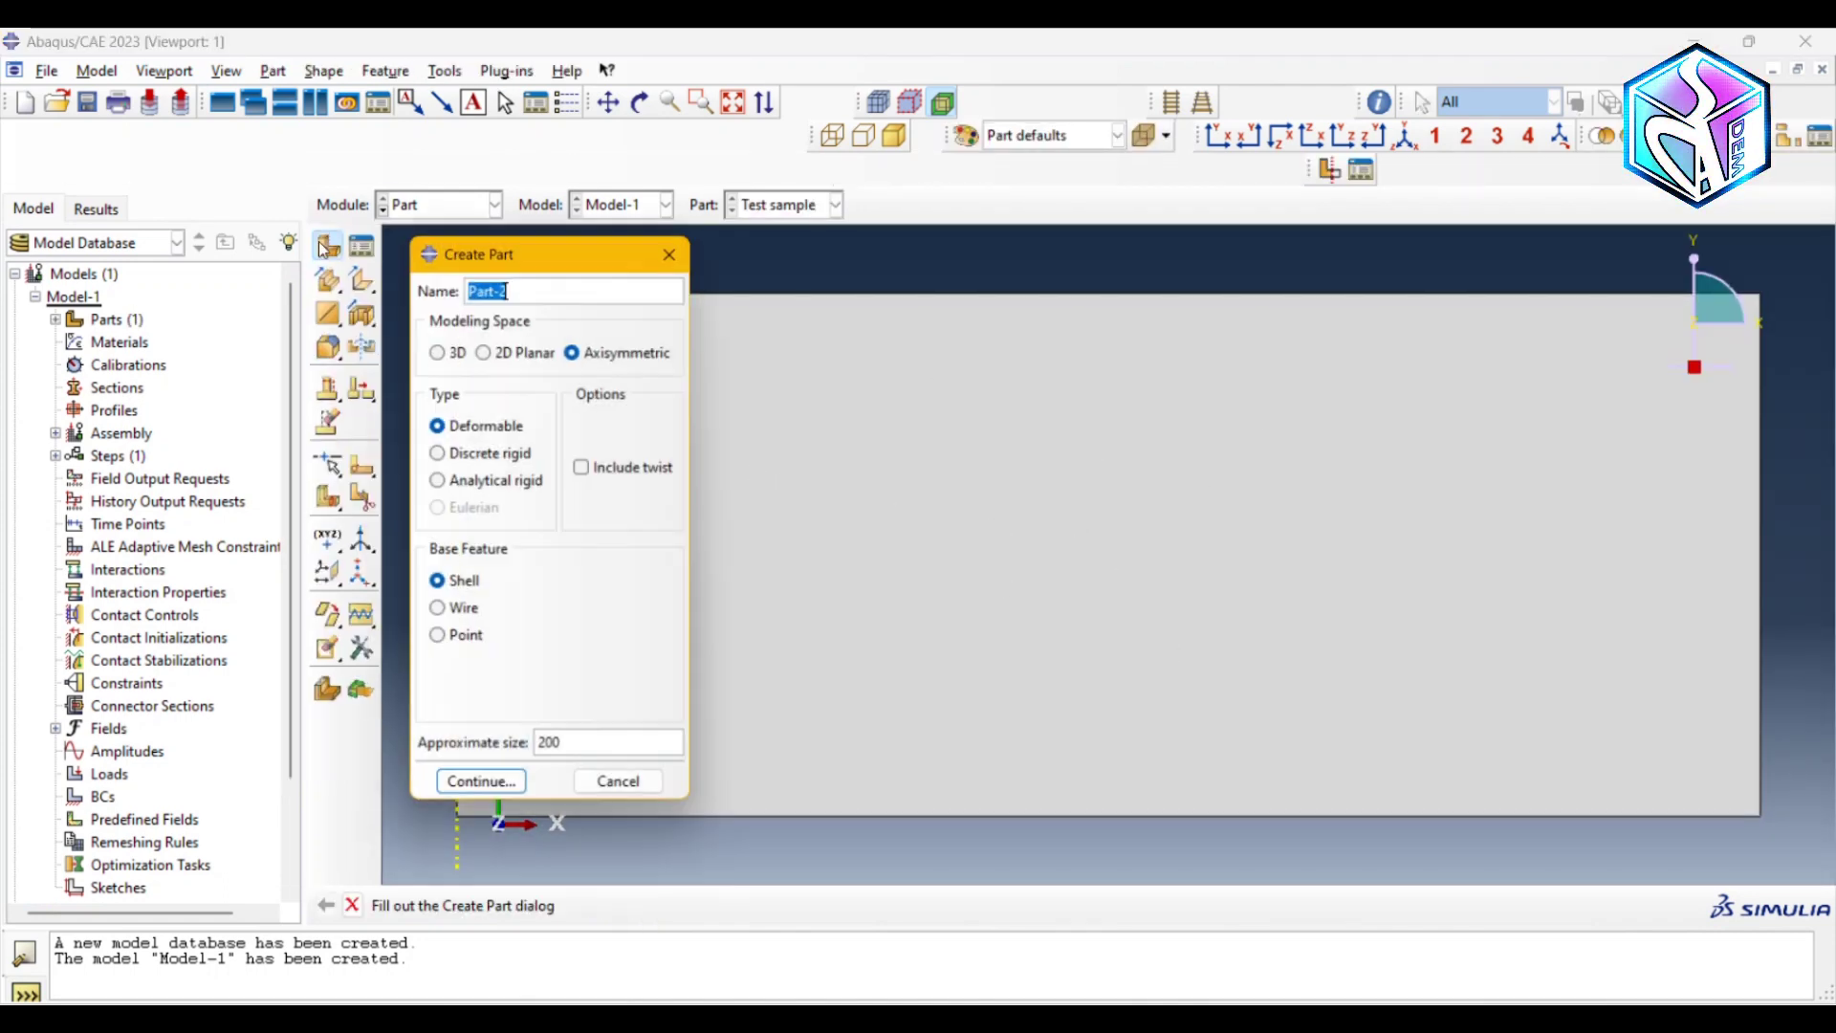
type("Ball")
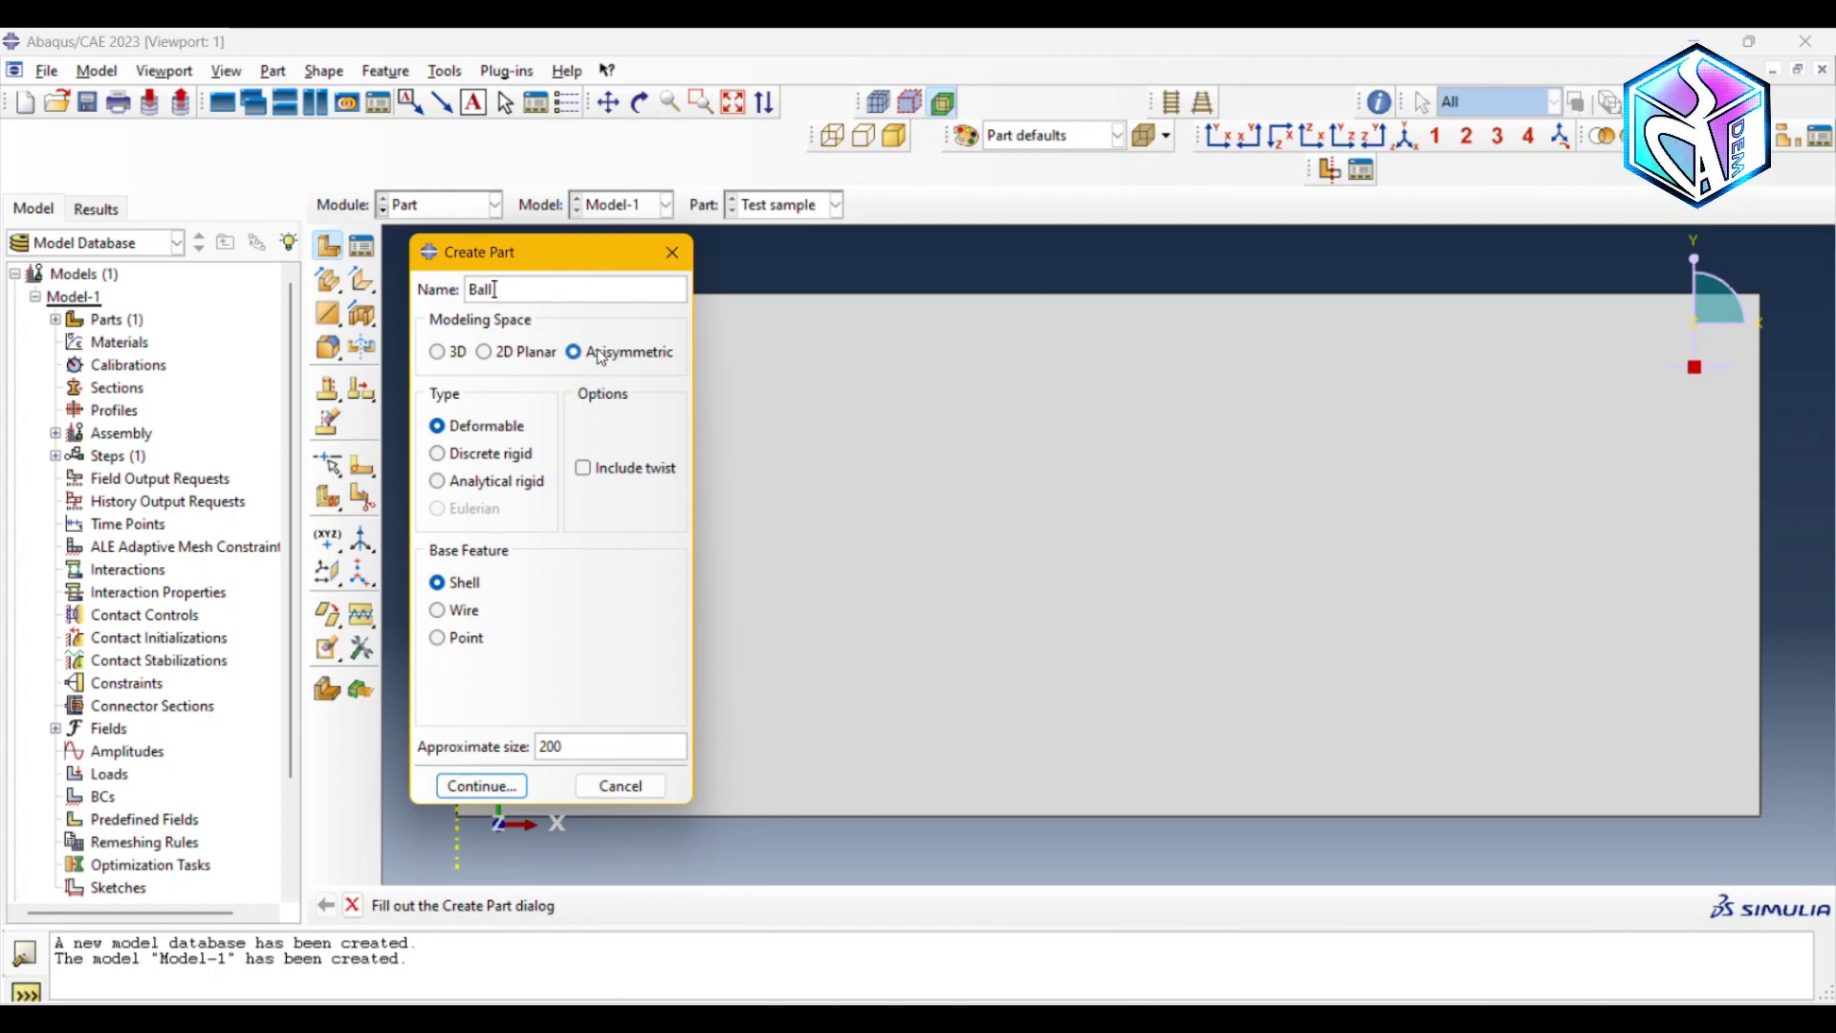
left_click(485, 465)
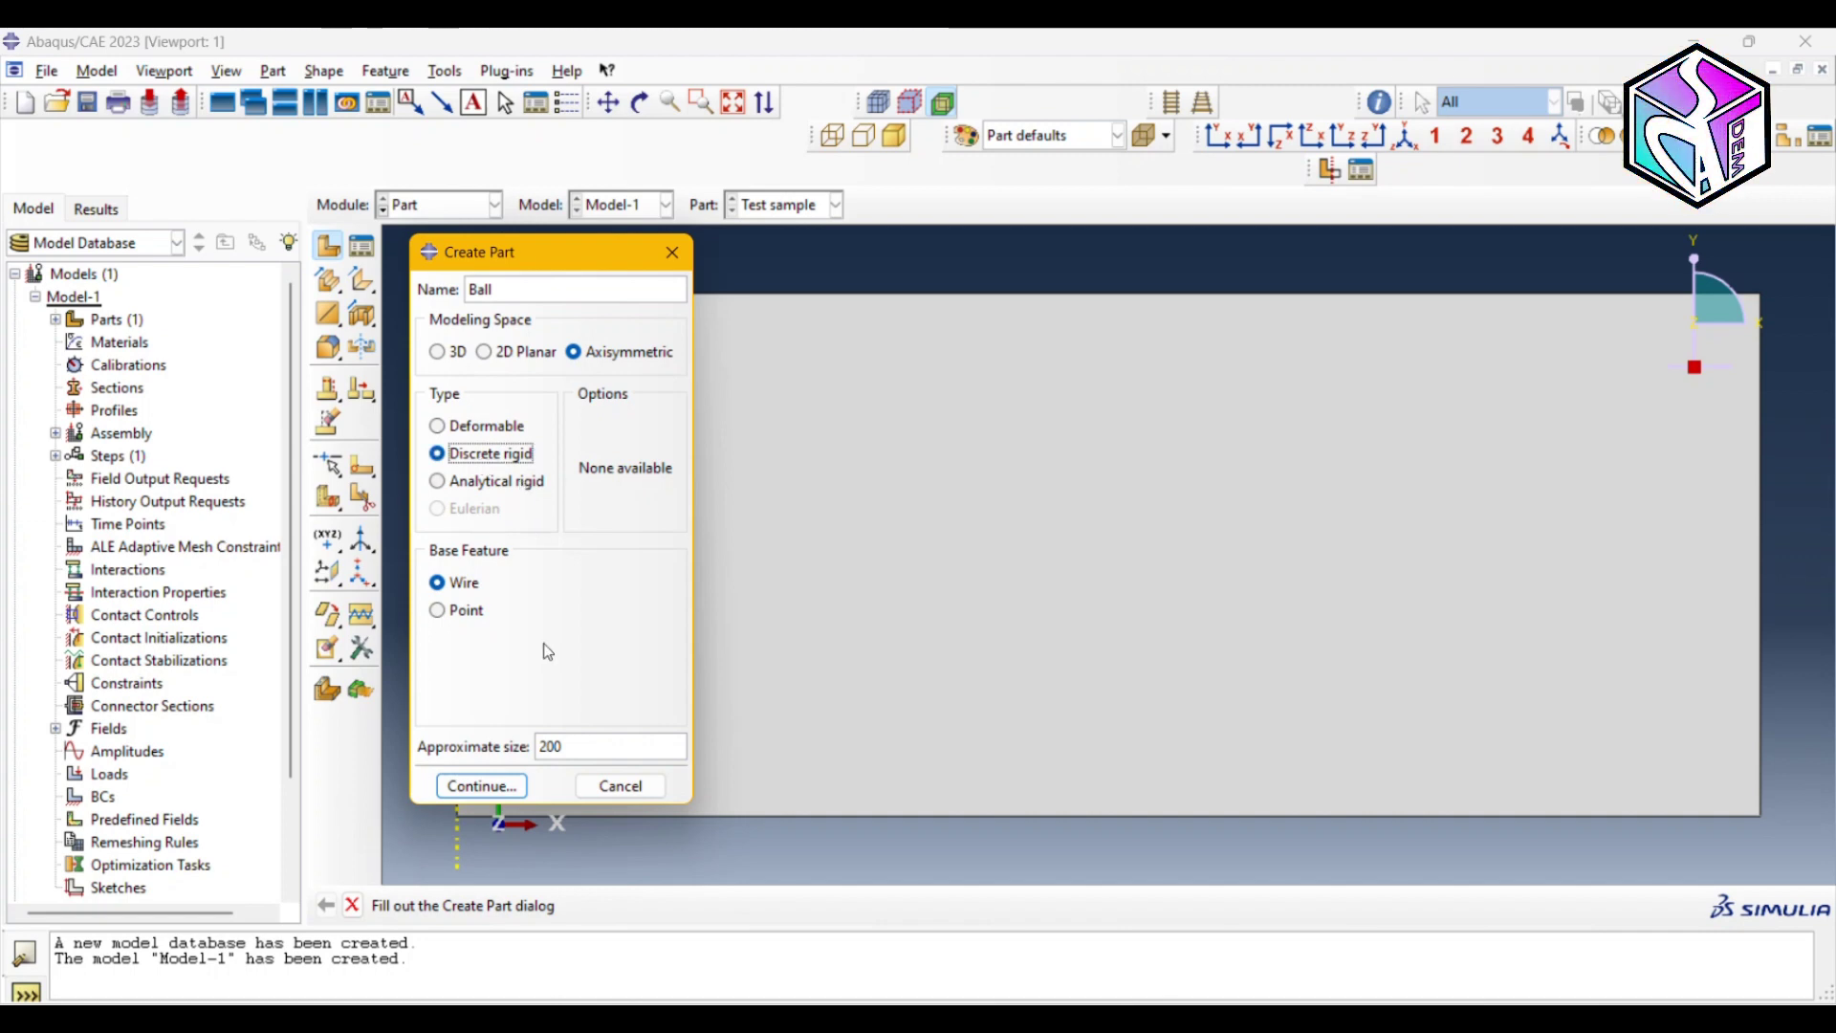
left_click(502, 792)
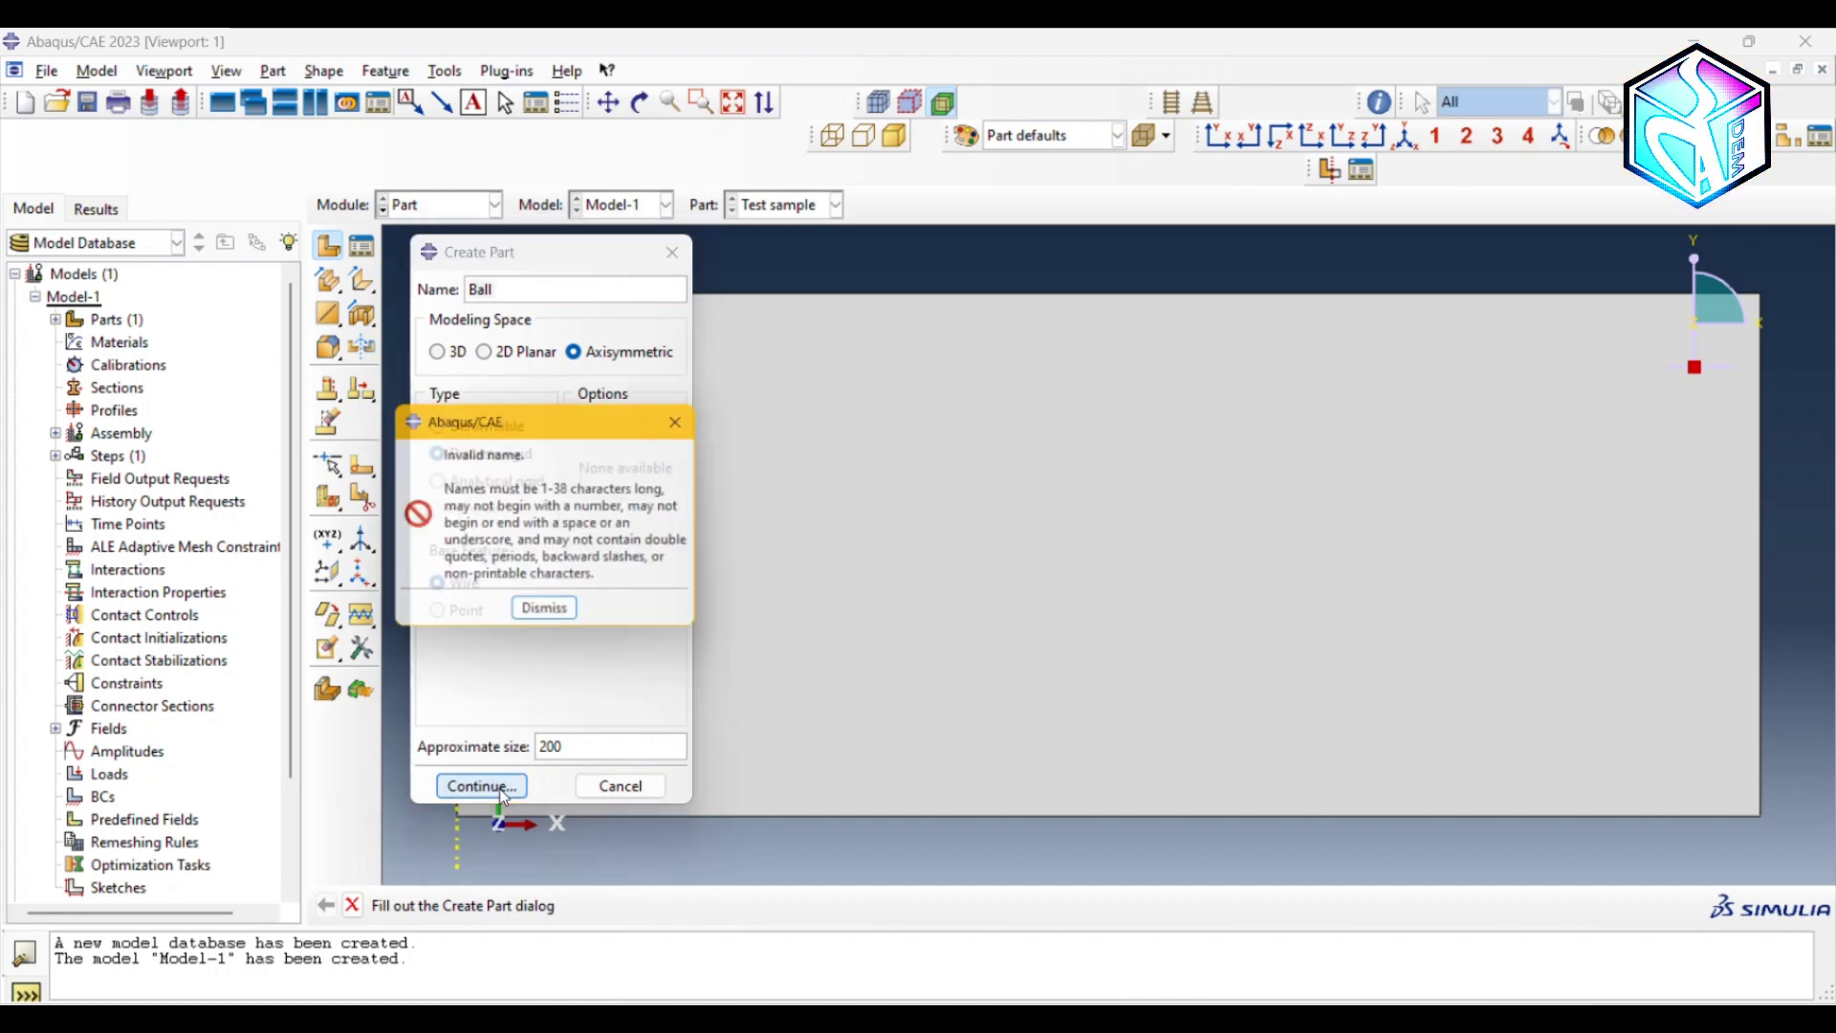
left_click(544, 608)
left_click_drag(507, 288, 468, 289)
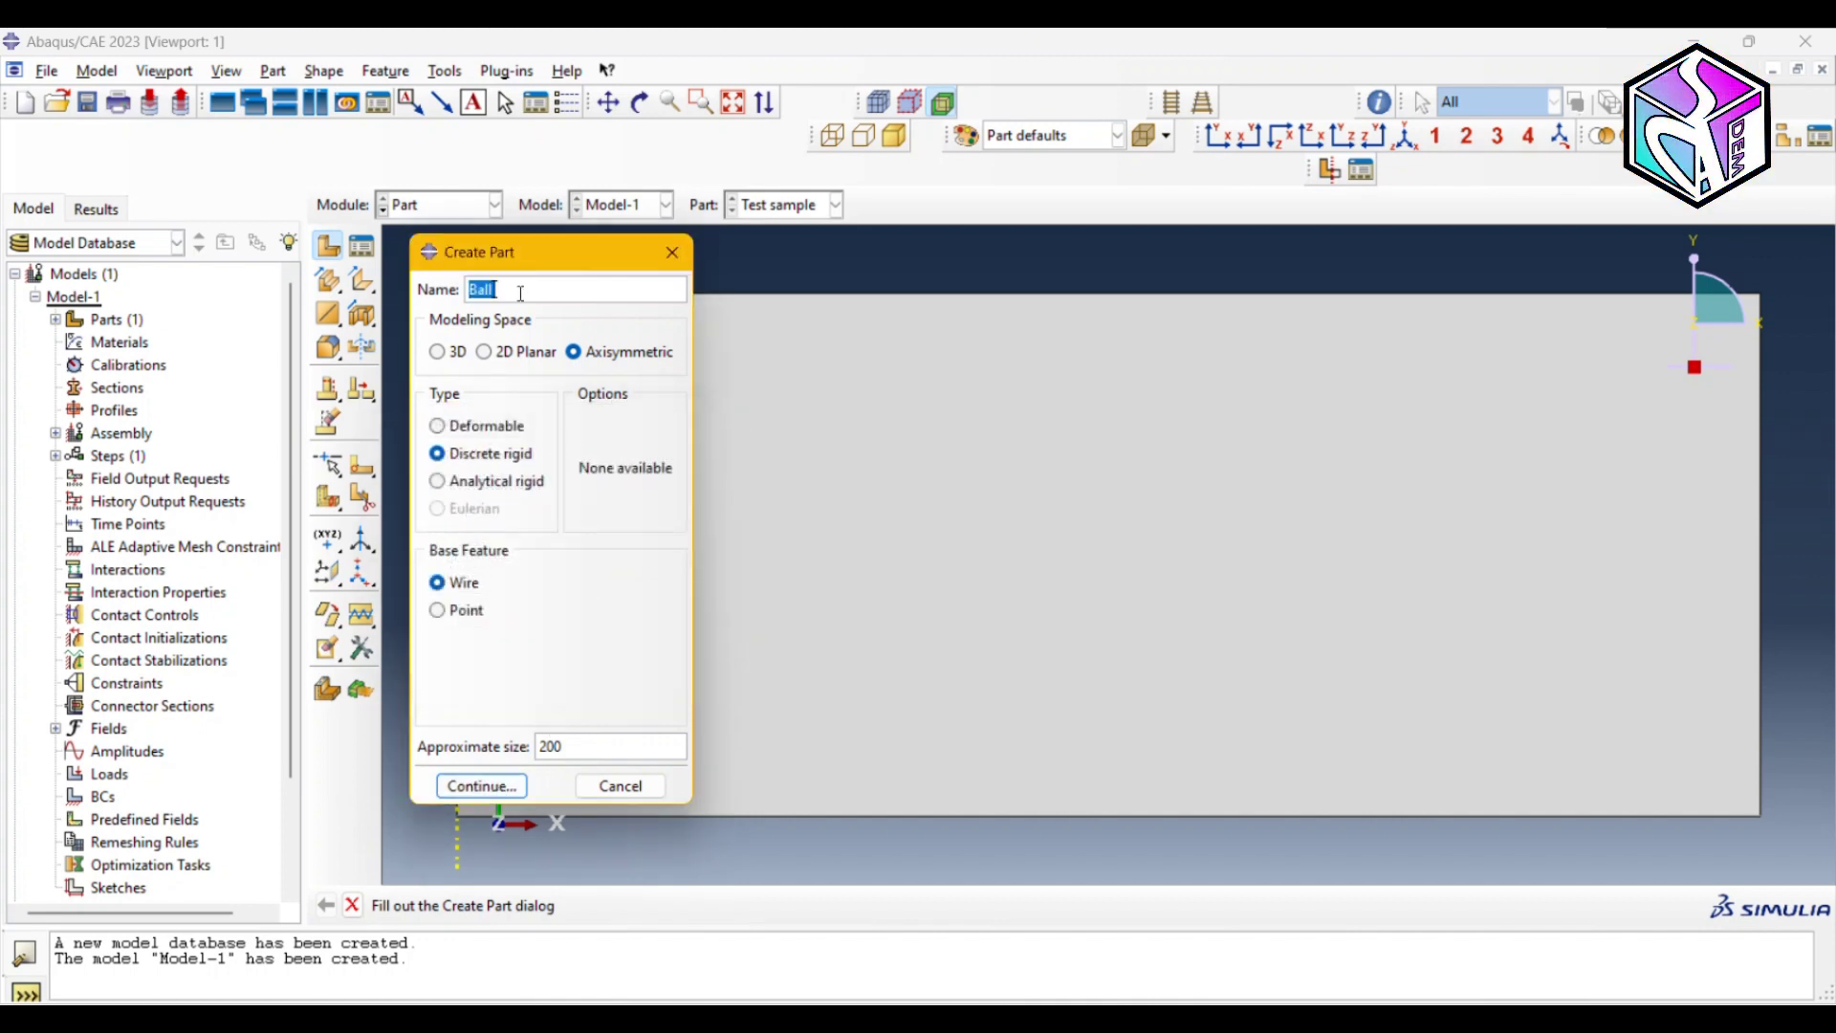
type("Ball")
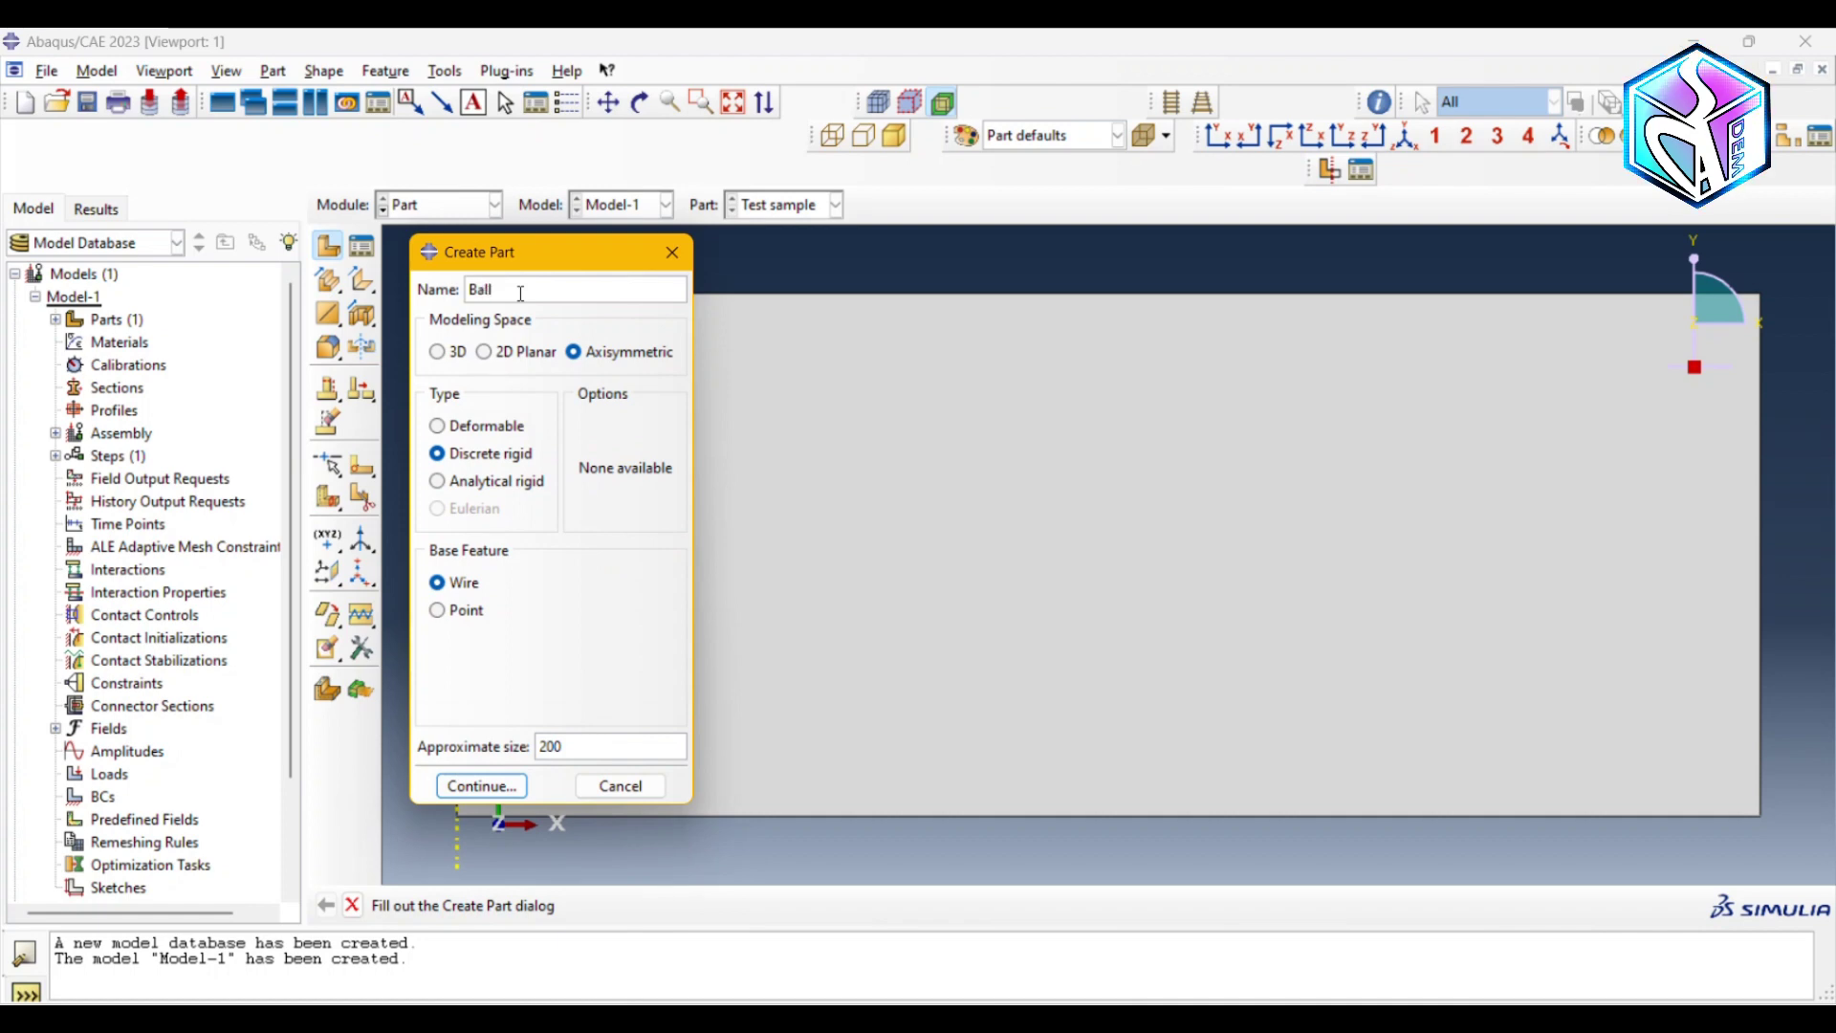
left_click(481, 785)
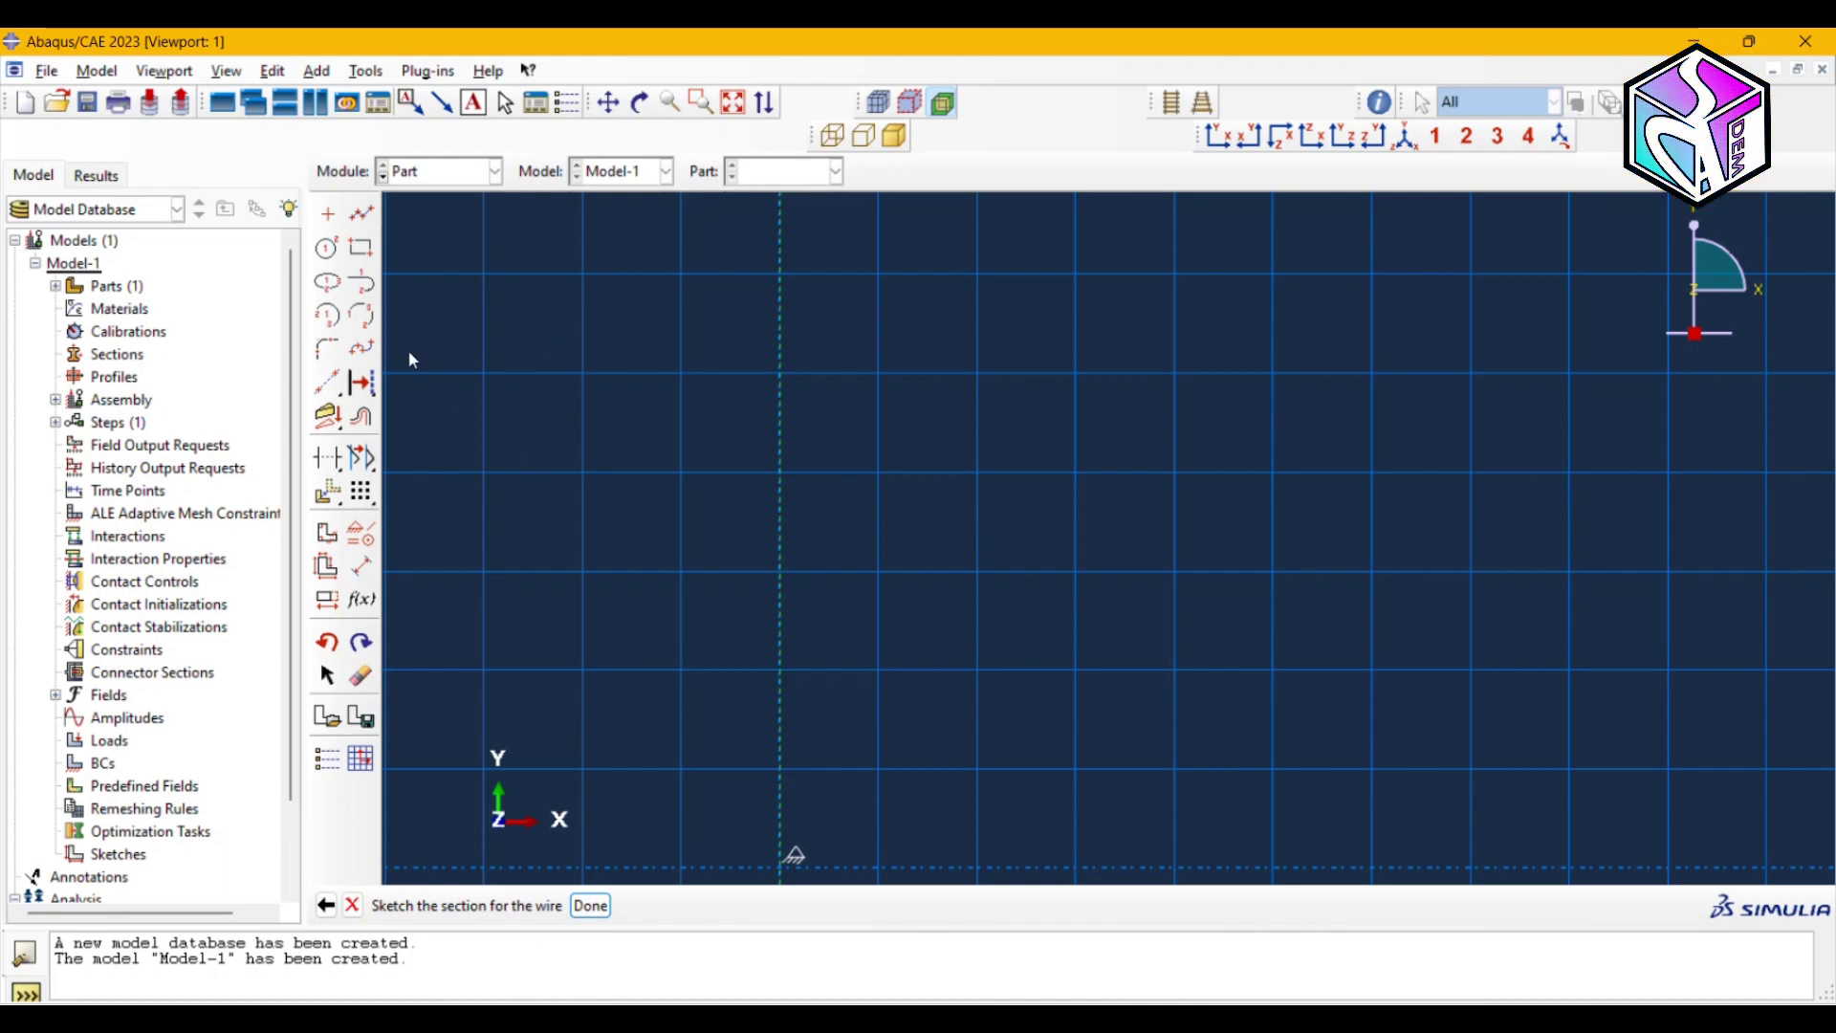
- Sketch a semicircular arc from 0,10 to 0,20 passing through 5,15 and finish the wire section
left_click(361, 316)
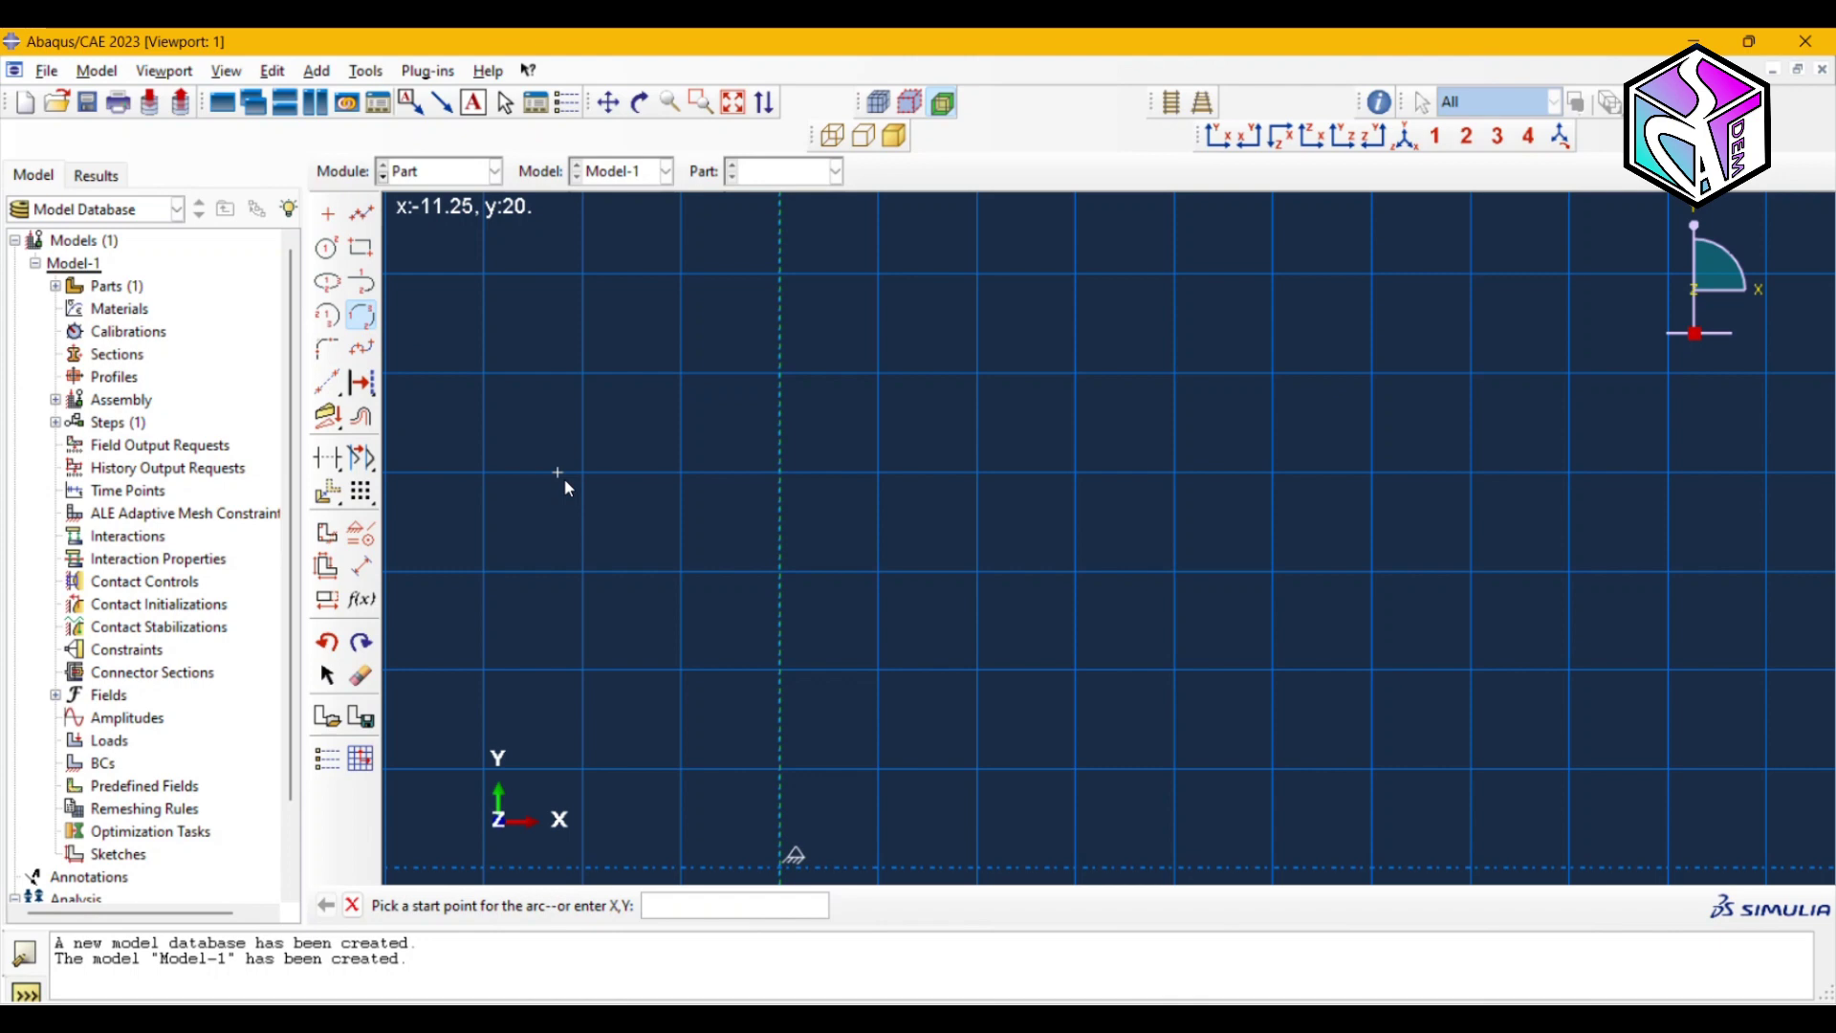
type("0,10")
key("Return")
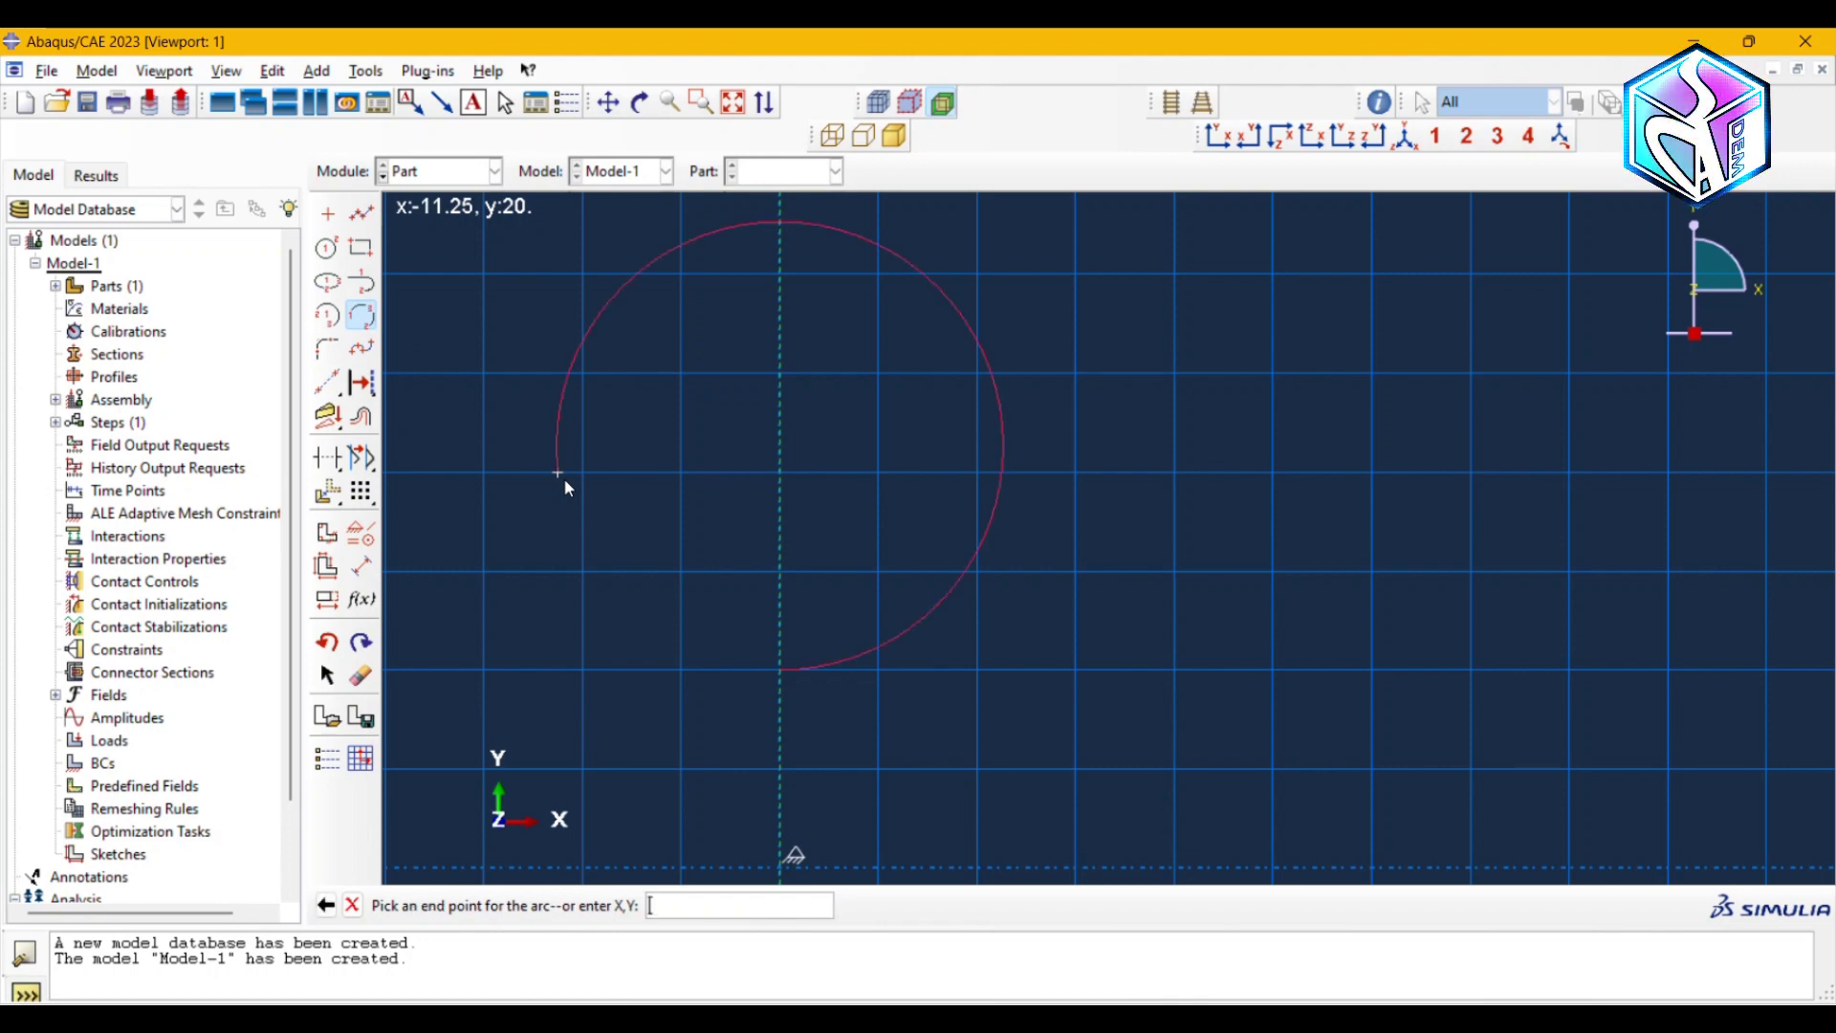
left_click(780, 475)
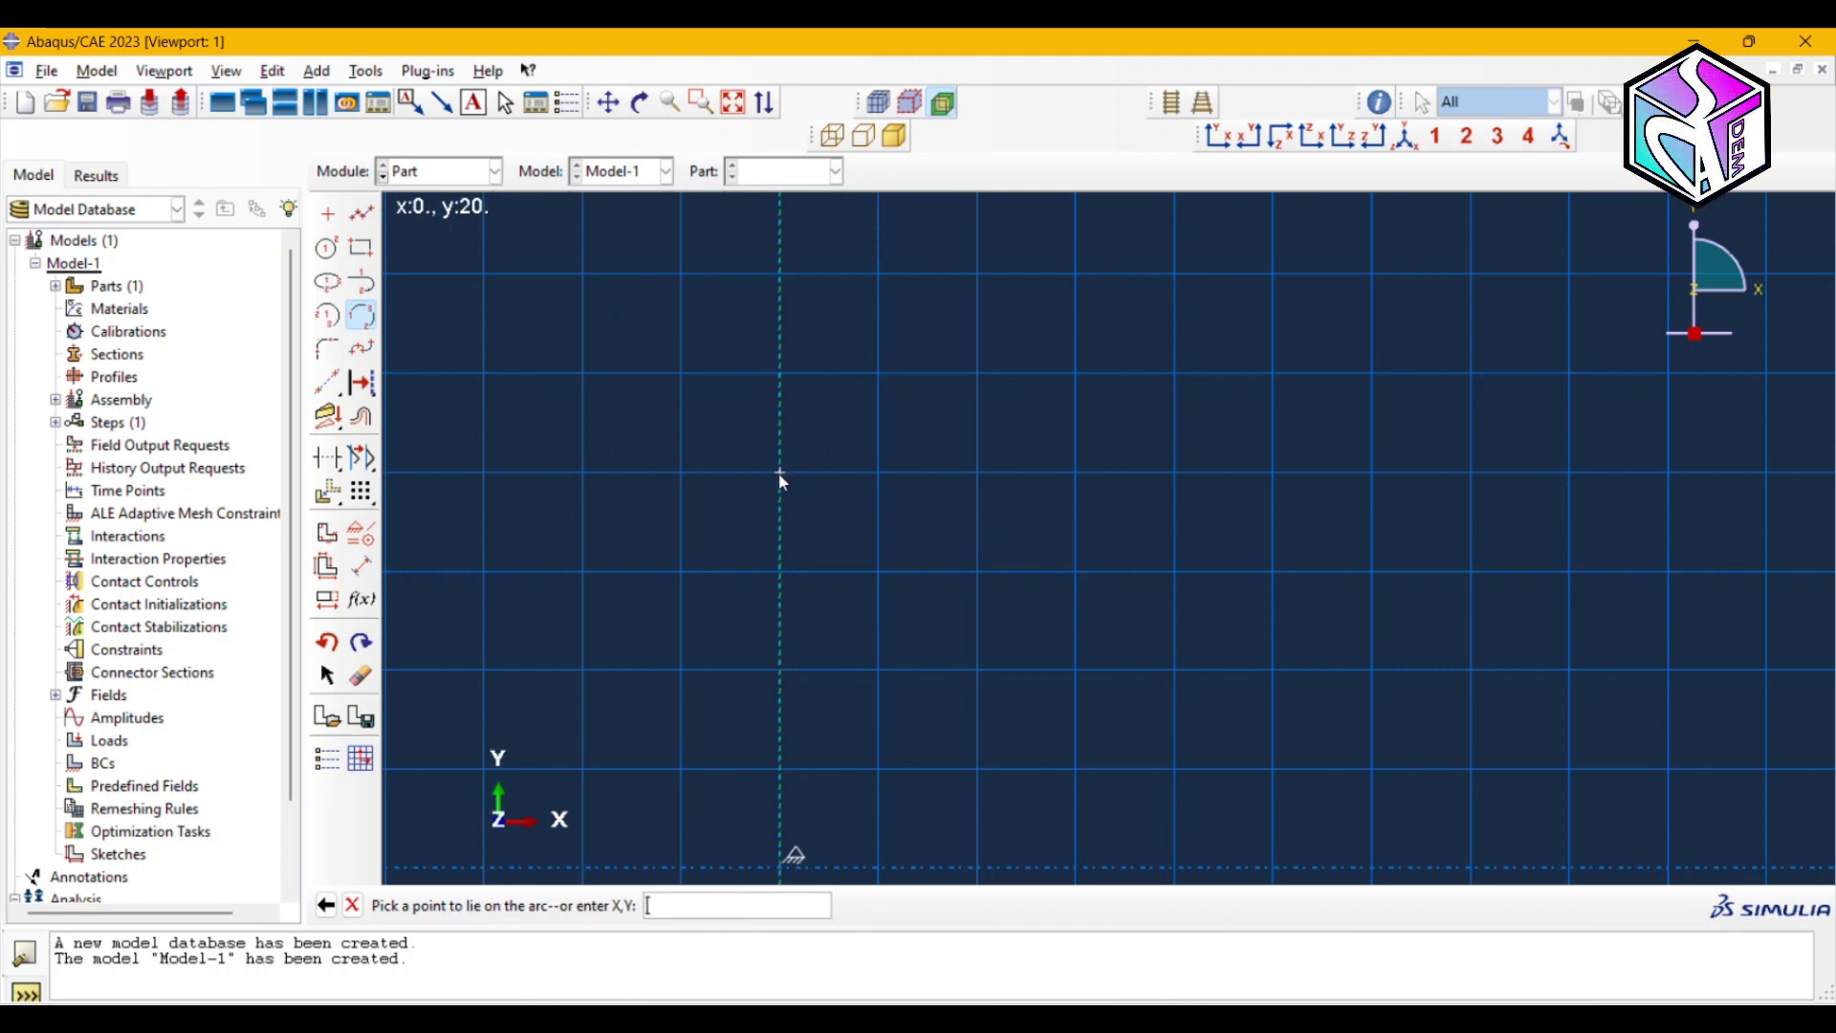
left_click(877, 572)
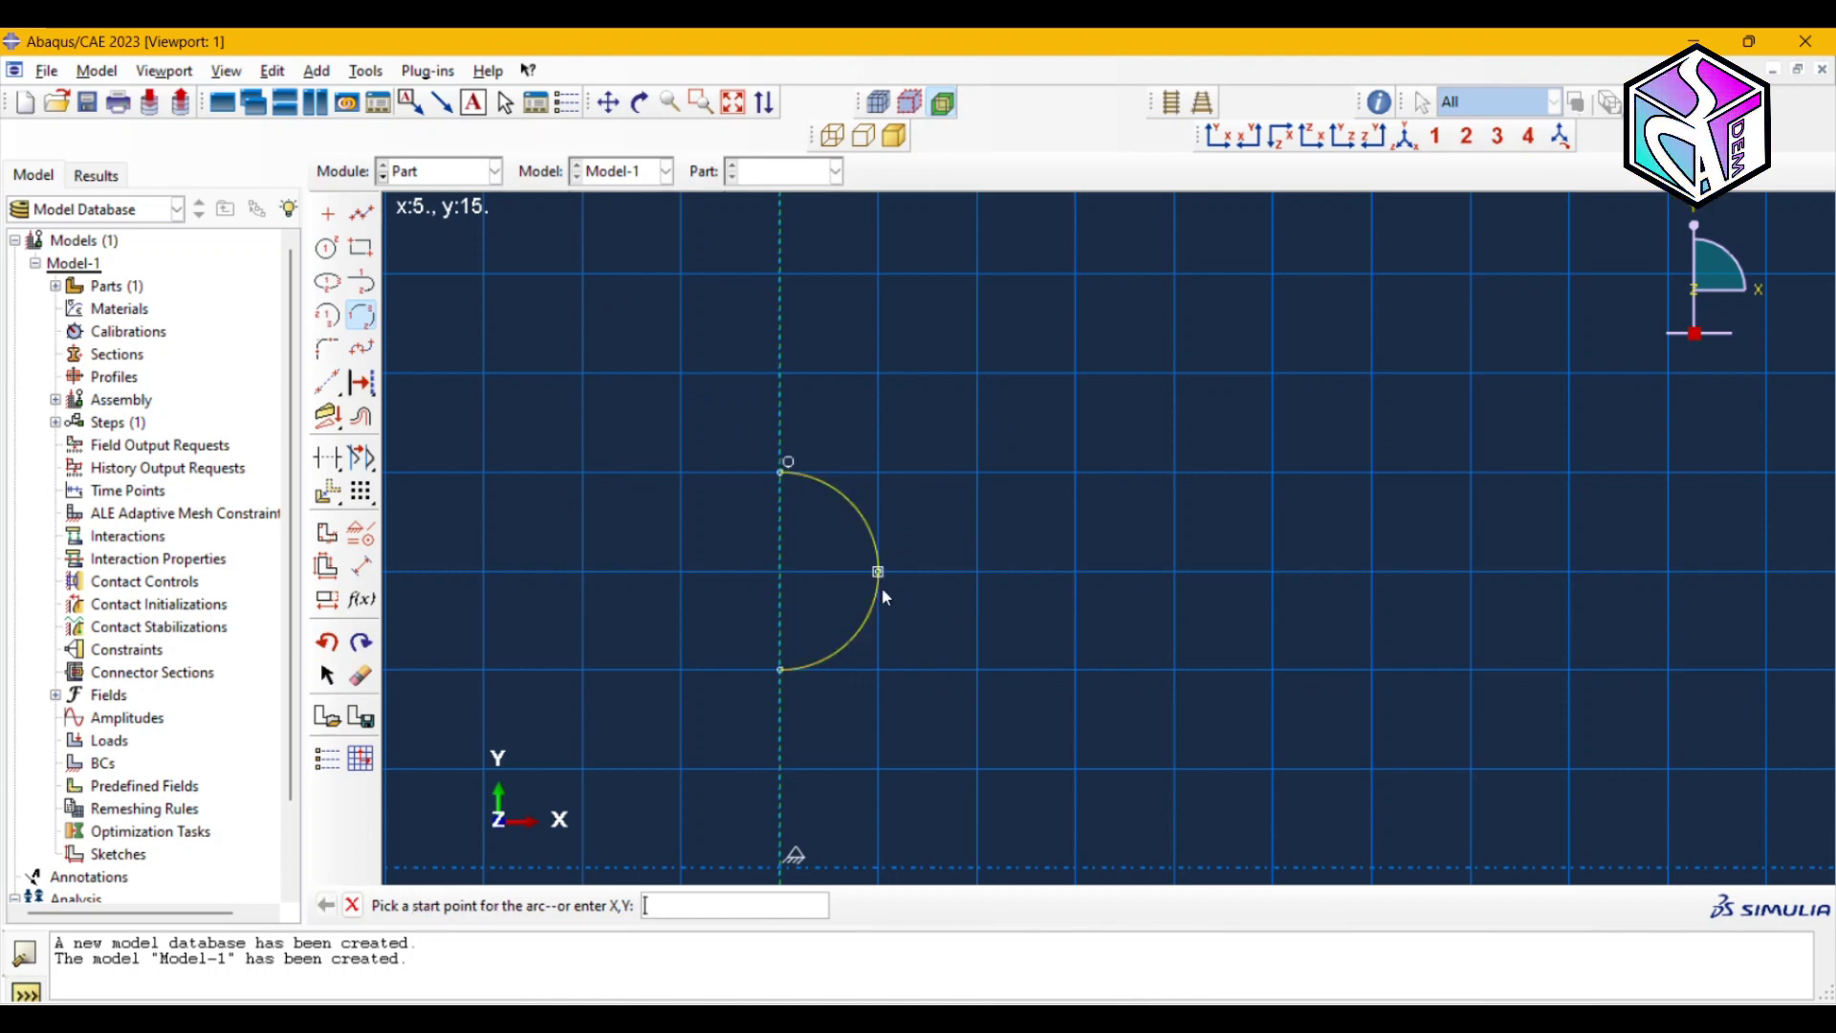
left_click(352, 905)
left_click(601, 906)
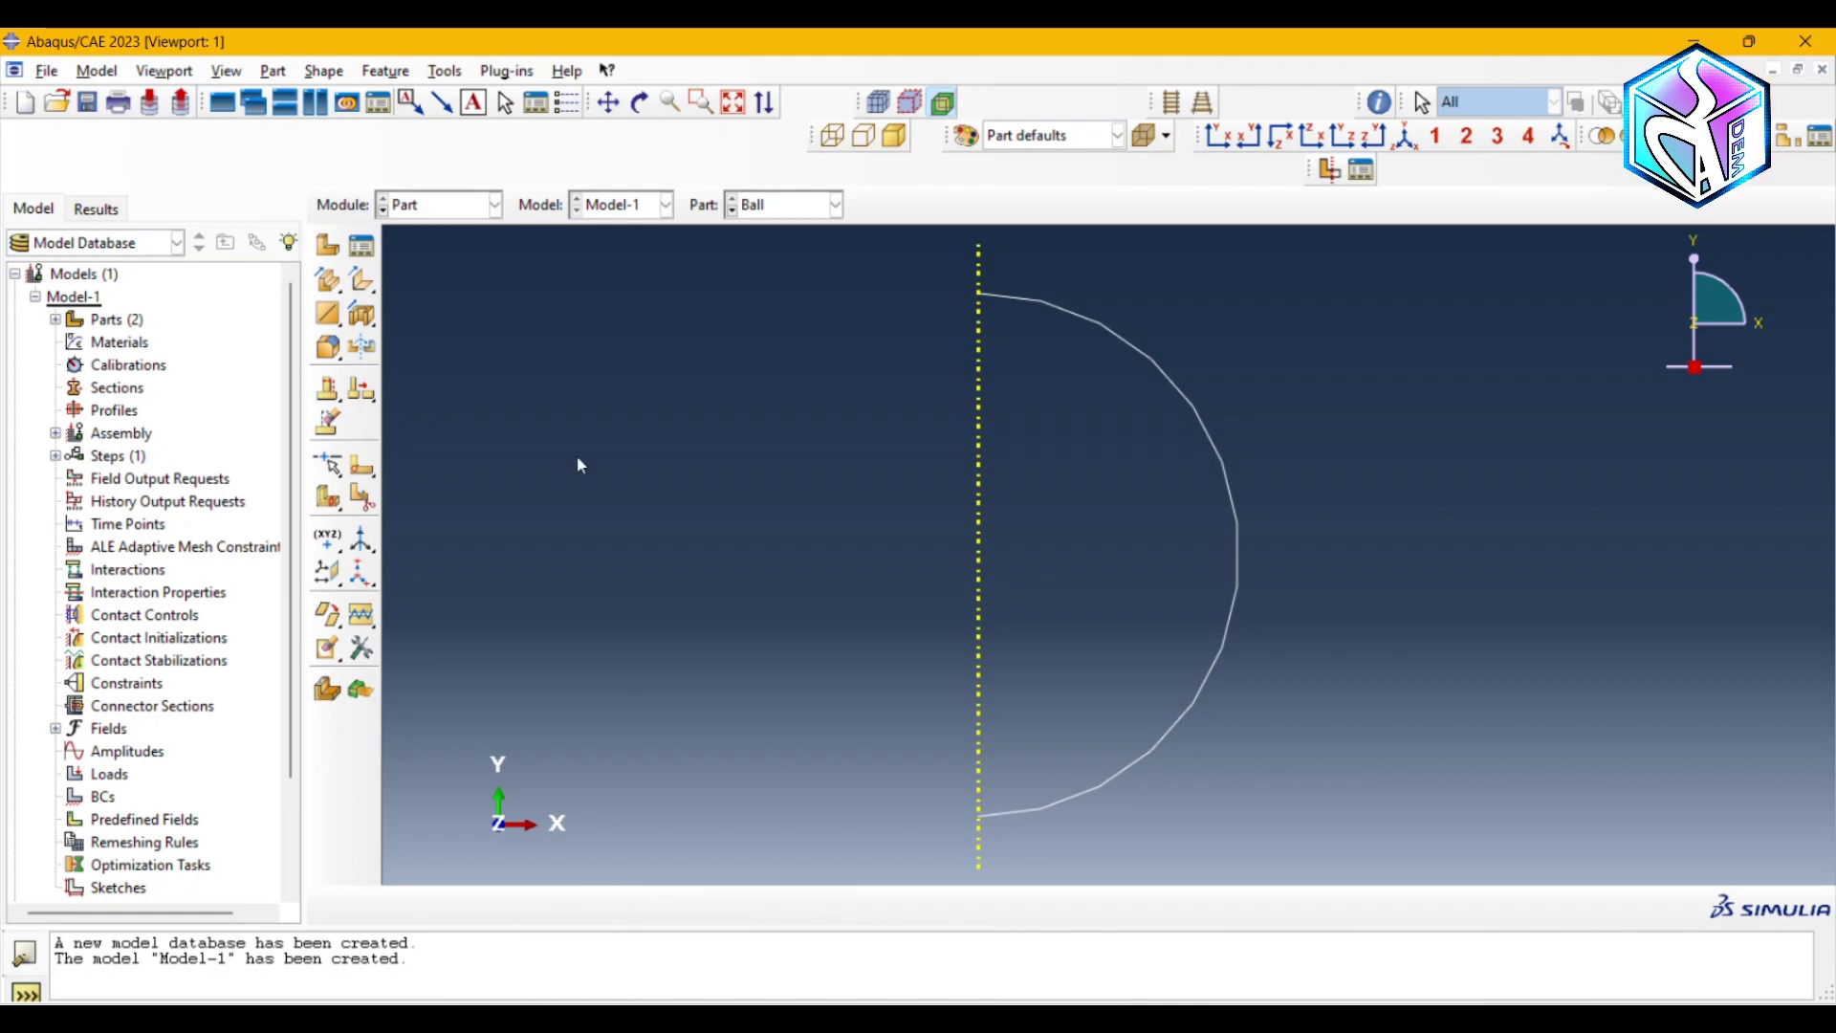
- Add a reference point to the ball at the arc's upper endpoint on the symmetry axis
left_click(446, 71)
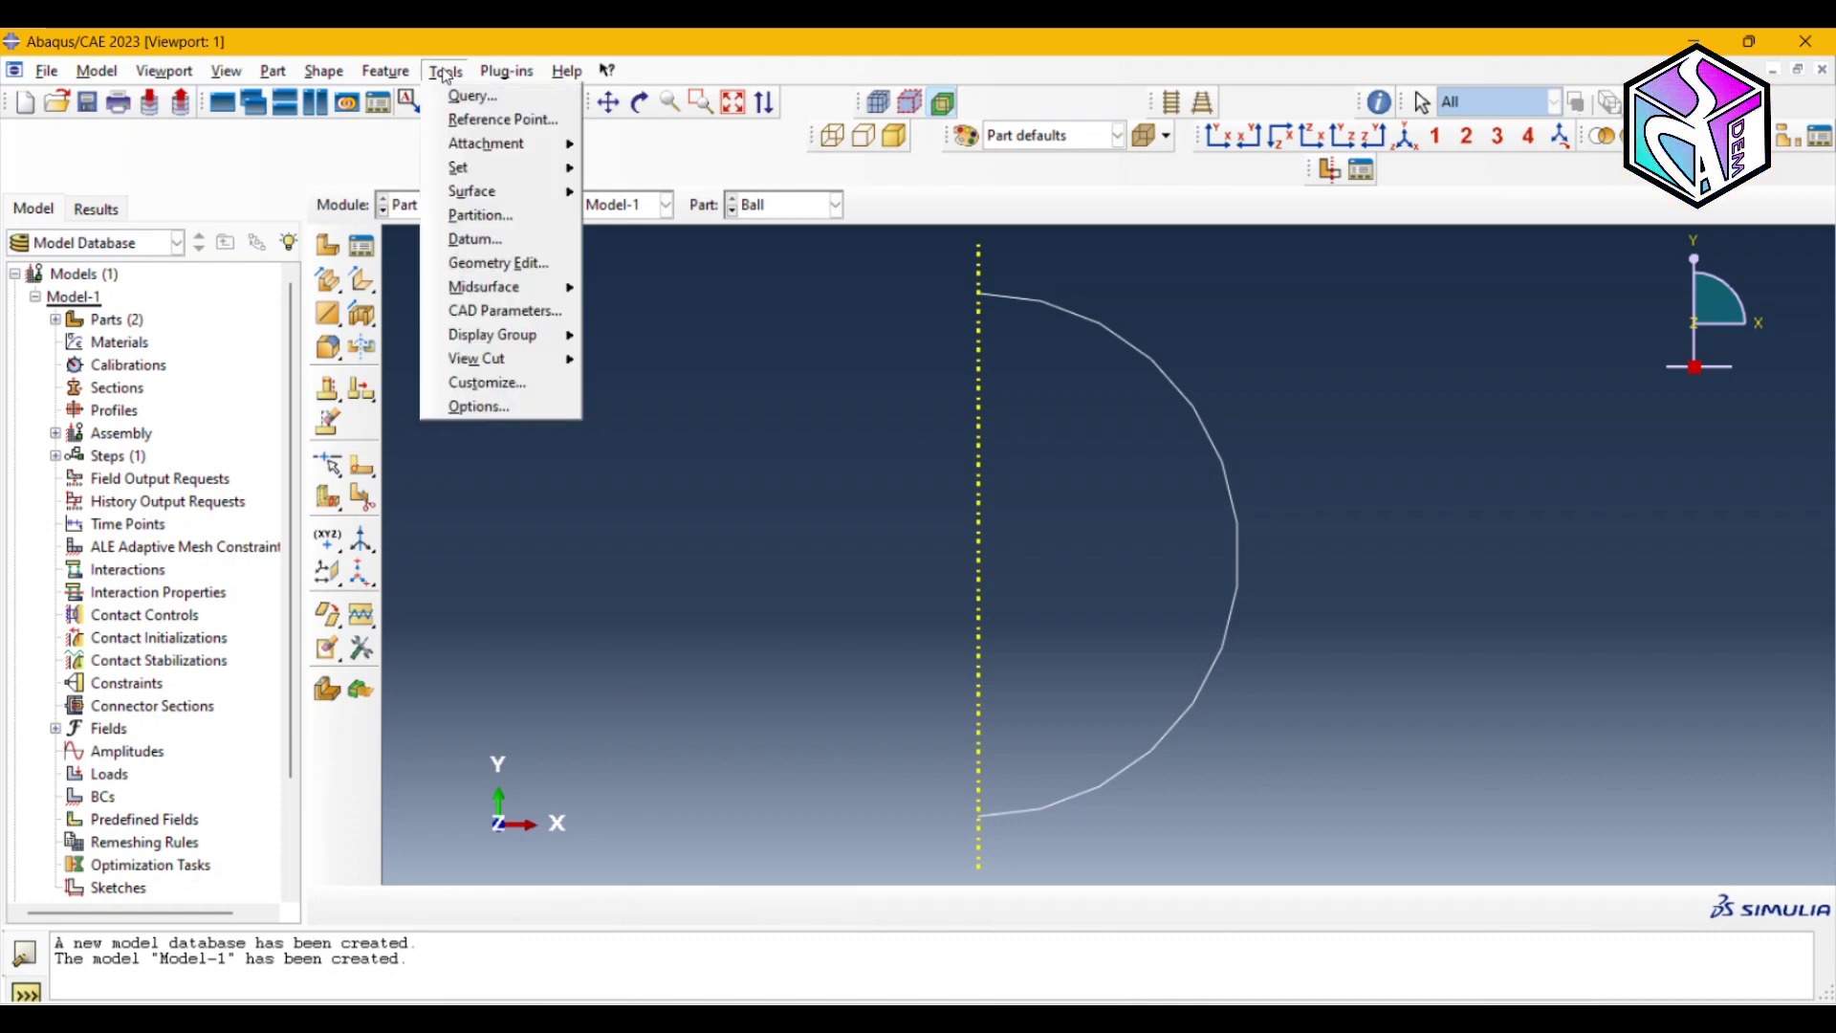
left_click(475, 120)
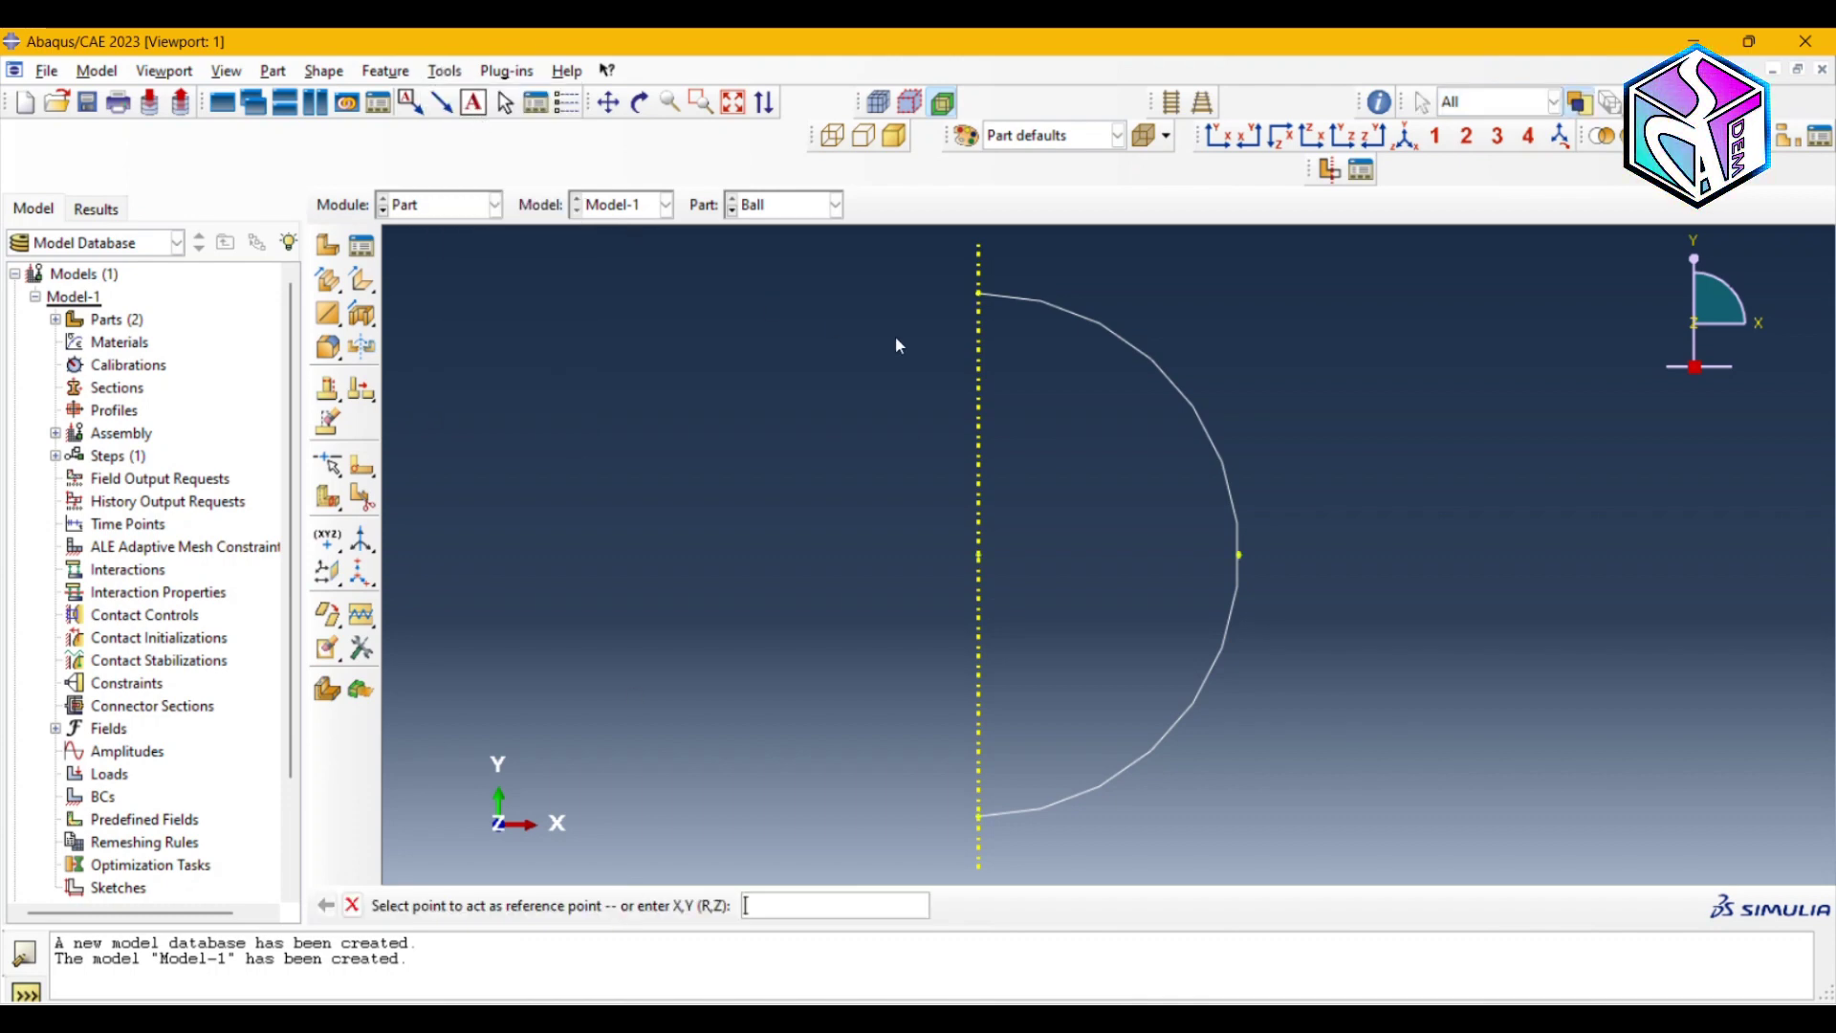
left_click(979, 294)
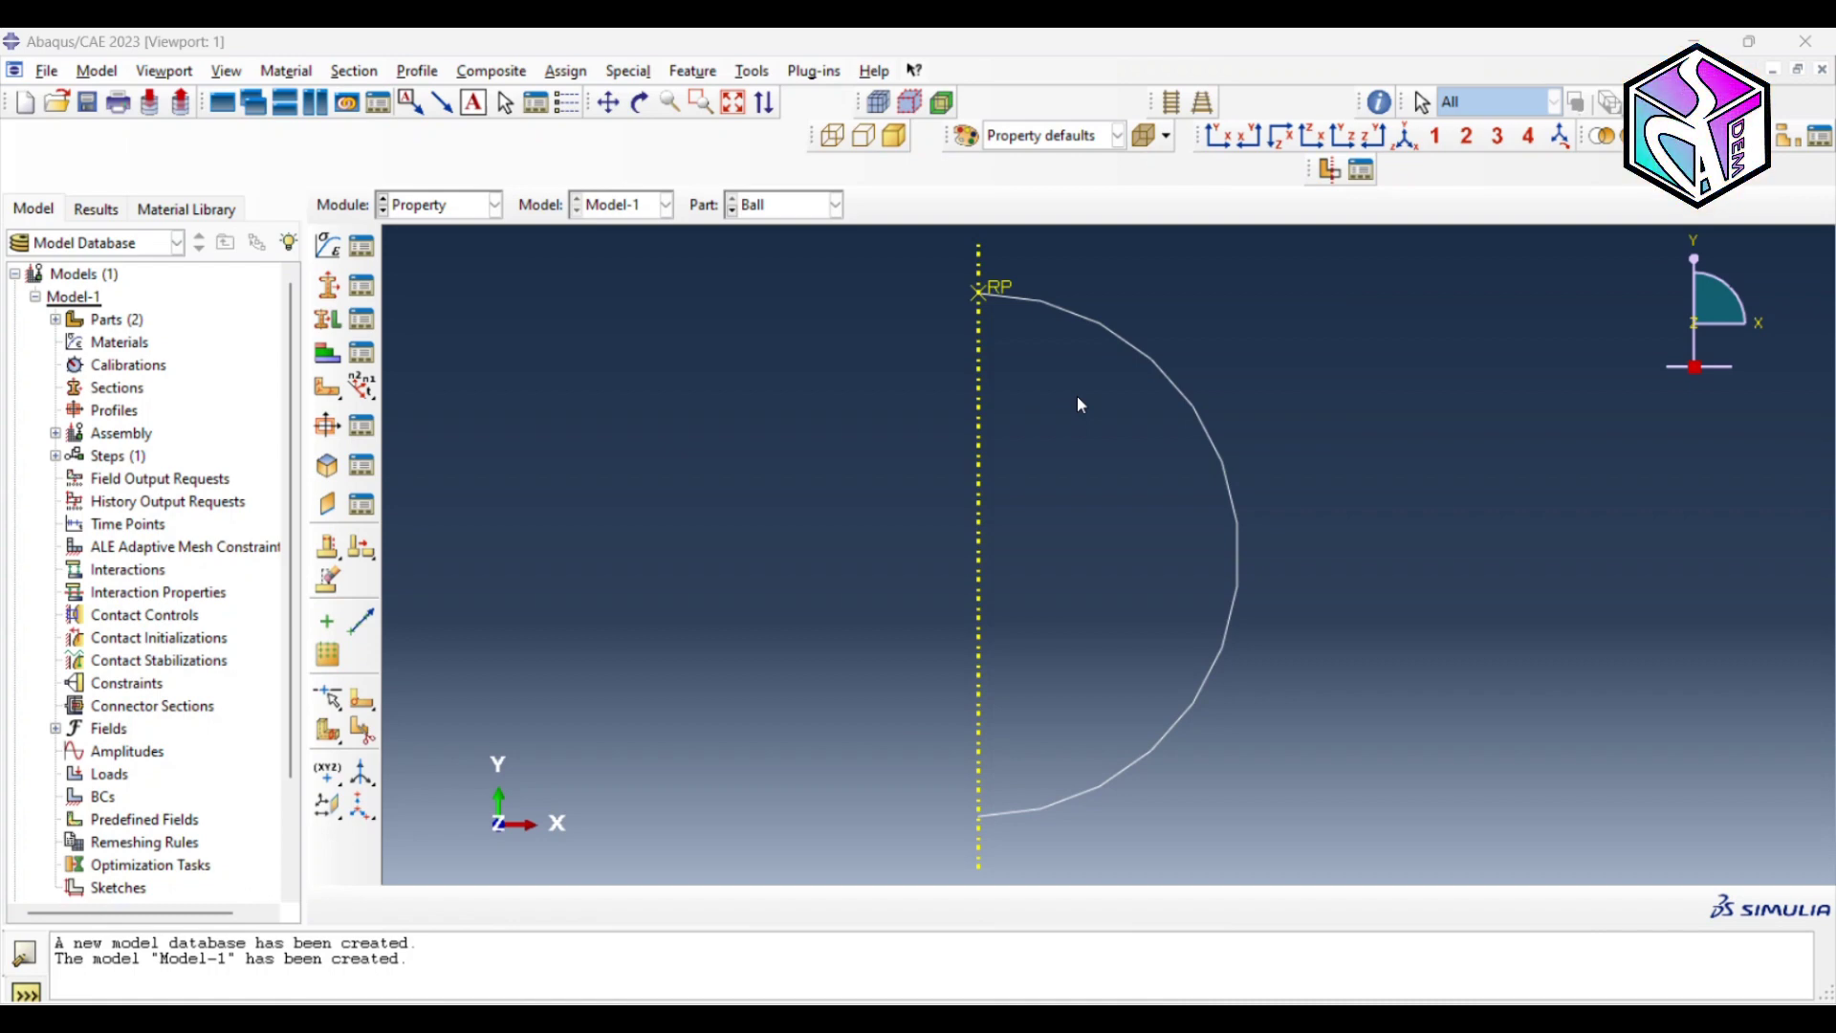
- Create a material named "Brass" with isotropic elasticity, Young's modulus 100e3 and Poisson's ratio 0.34
left_click(327, 251)
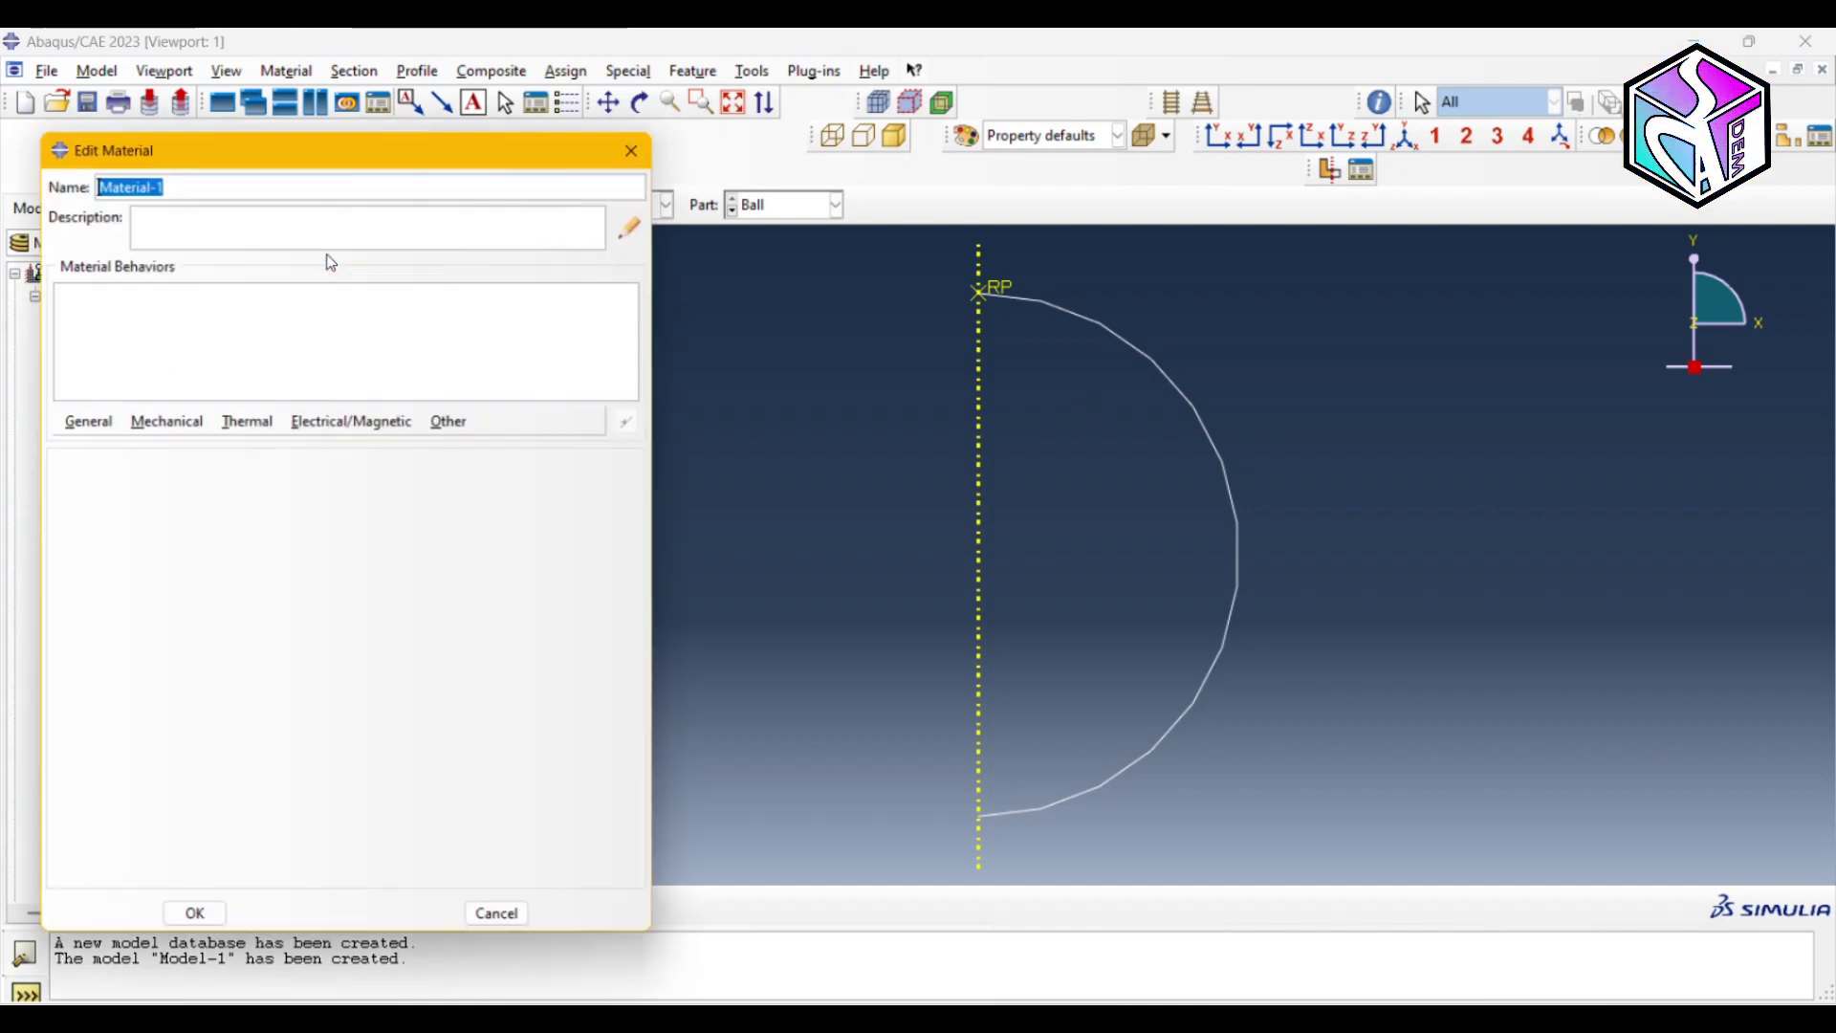
type("Brass")
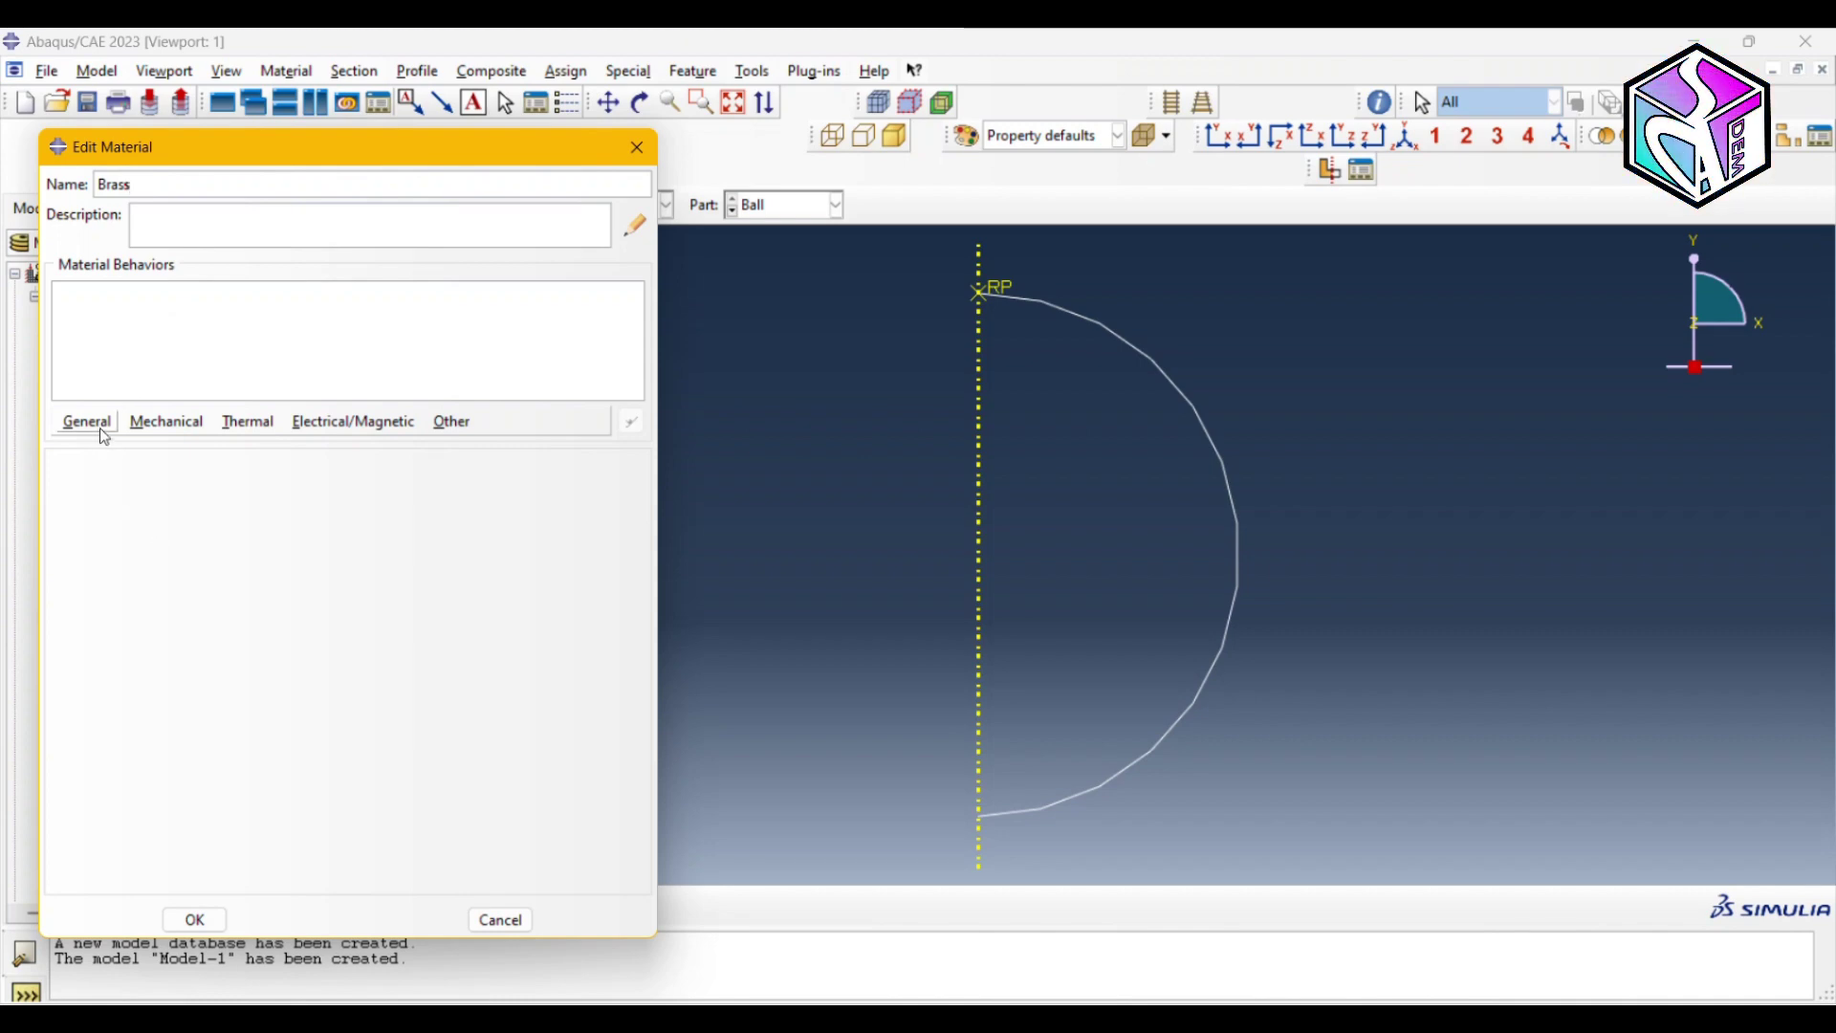
left_click(173, 430)
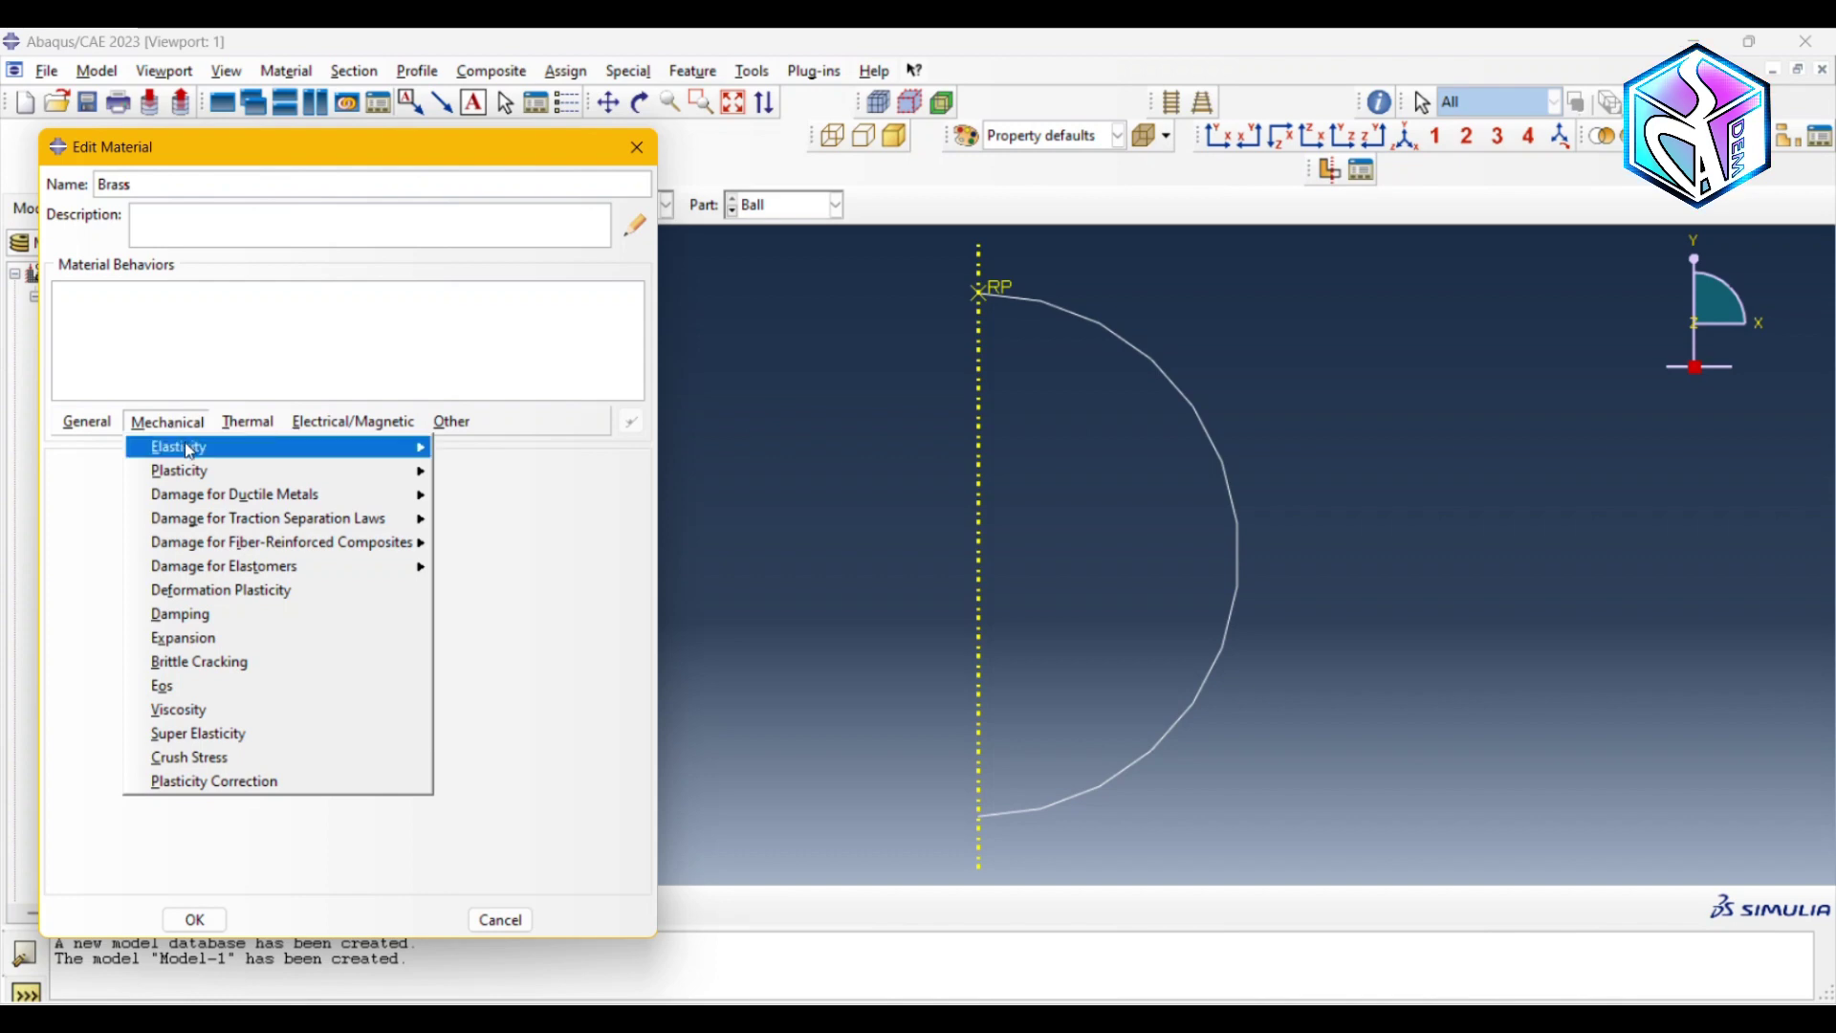
mouse_move(189, 451)
left_click(480, 449)
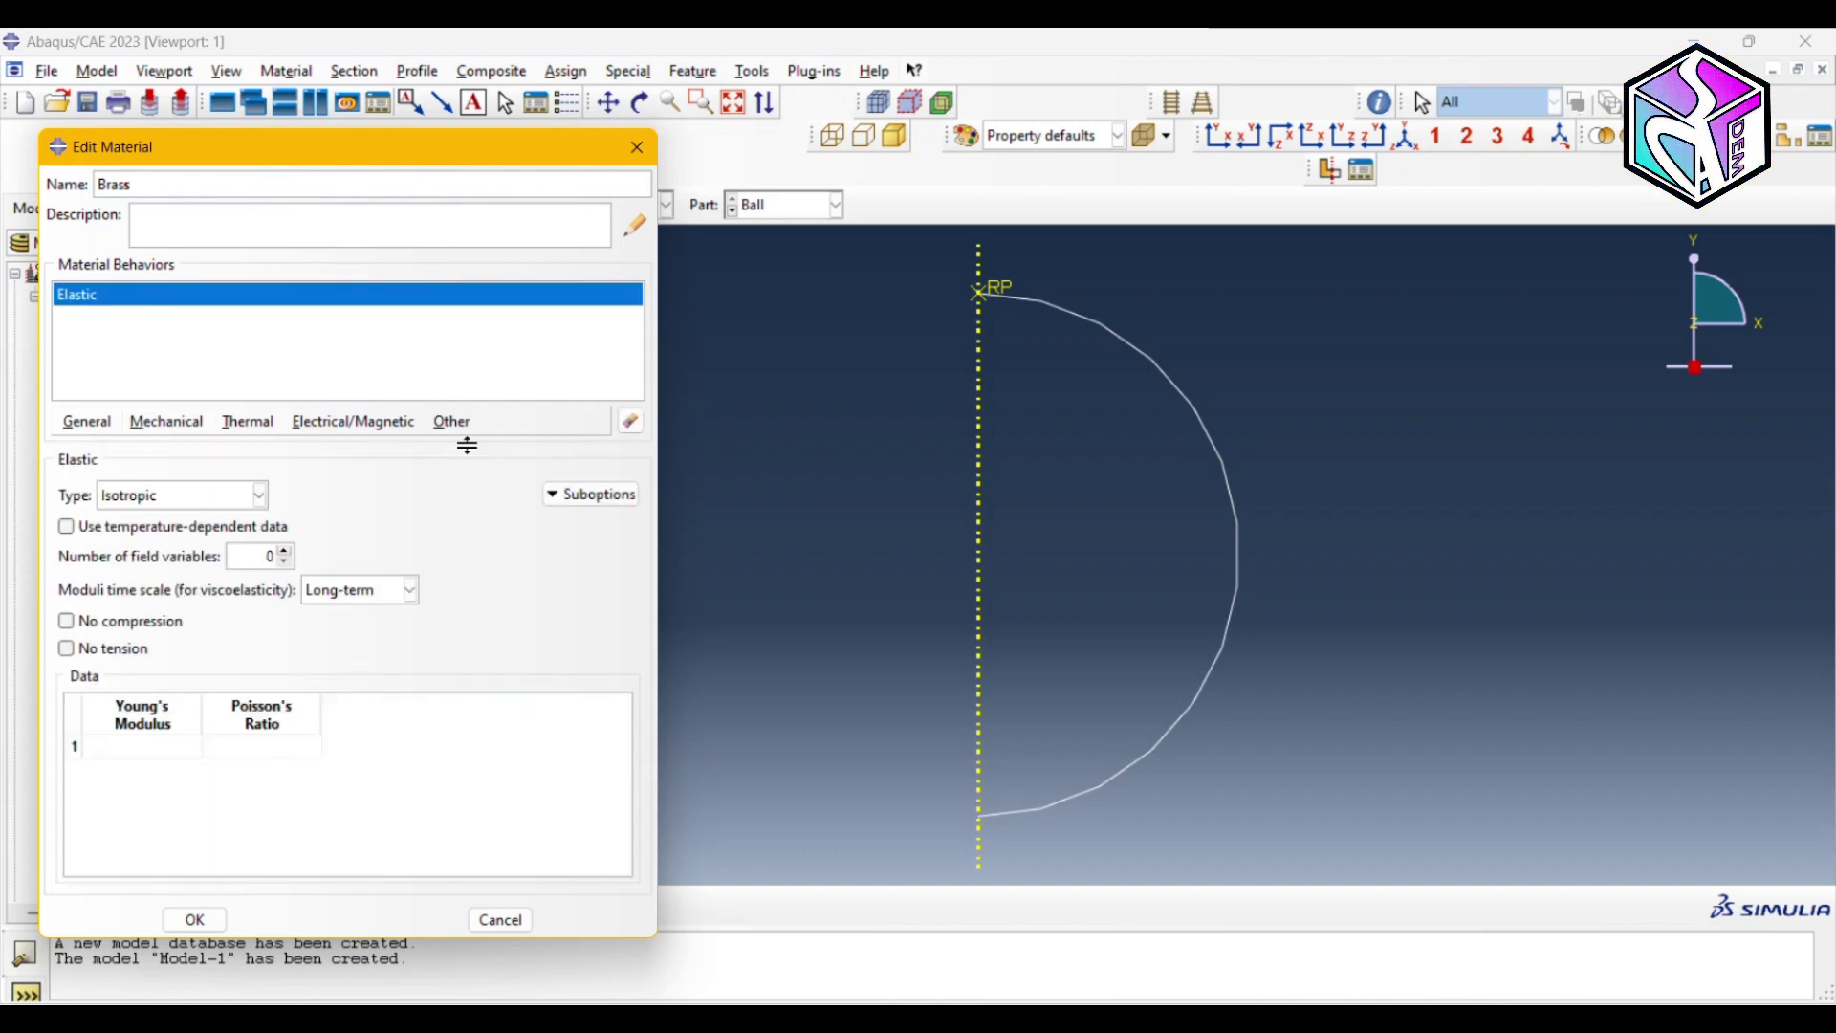
left_click(141, 748)
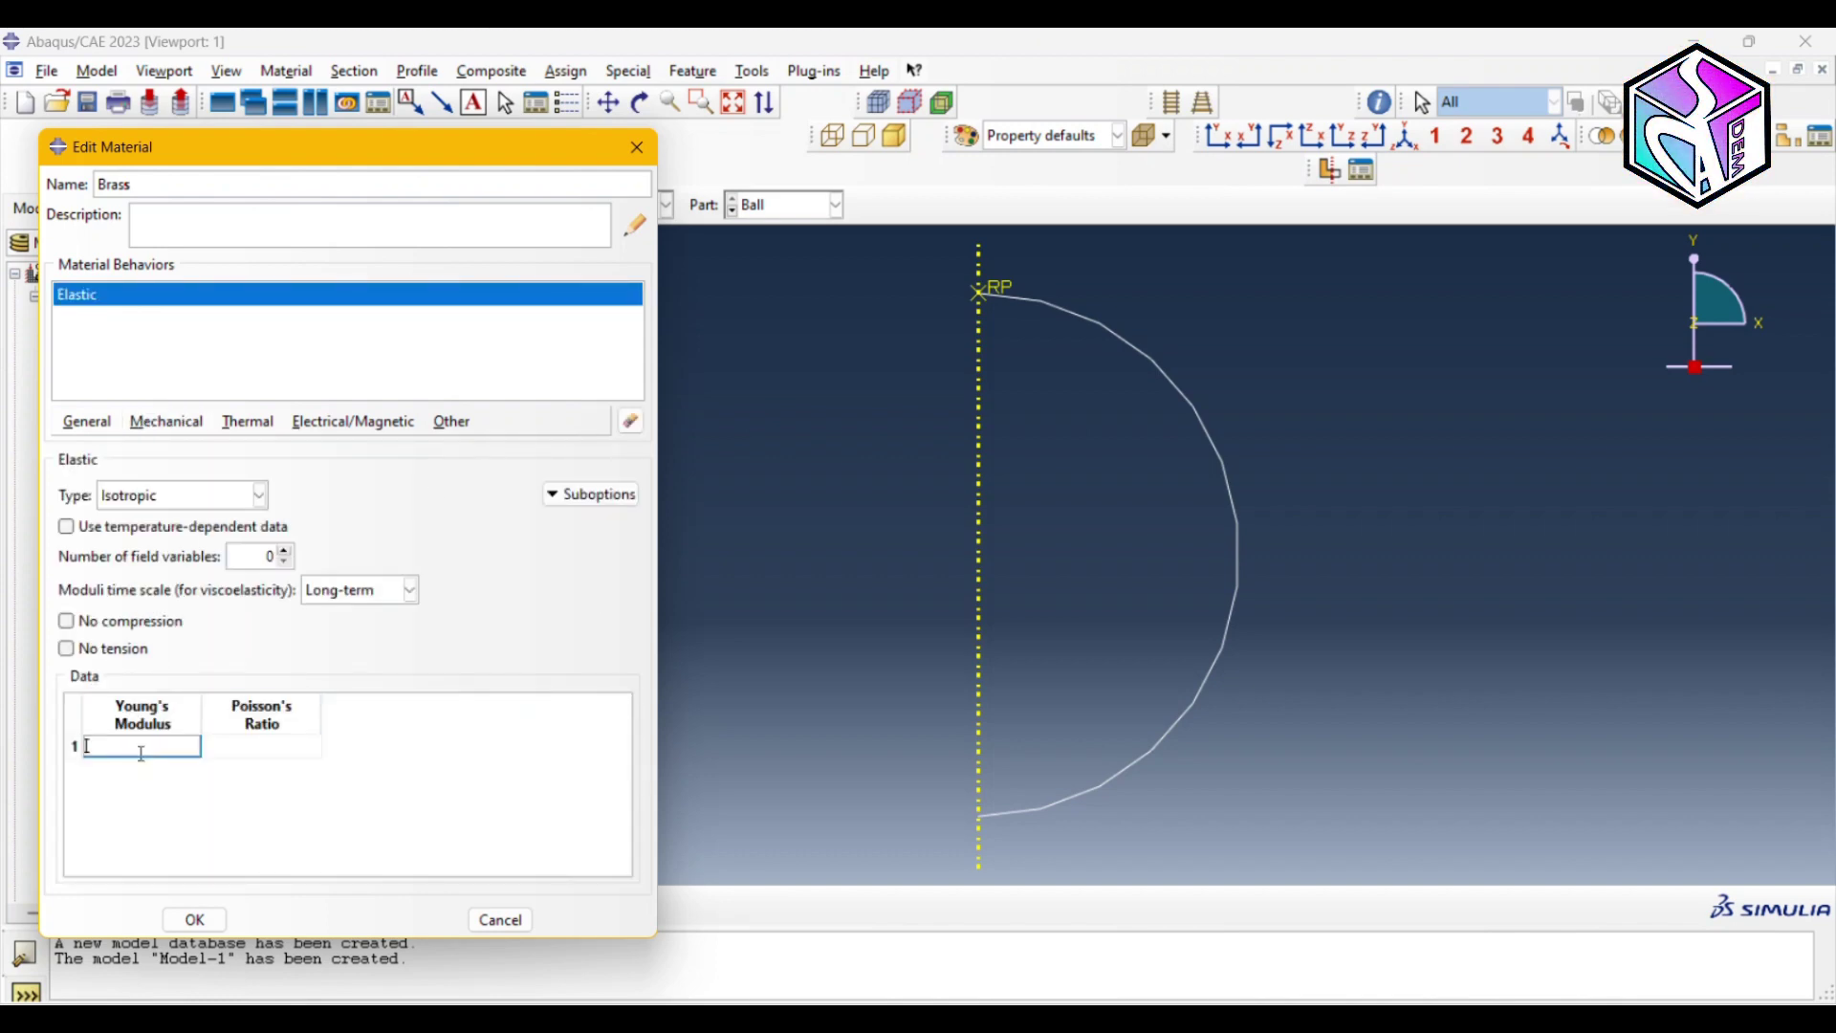
type("100e3")
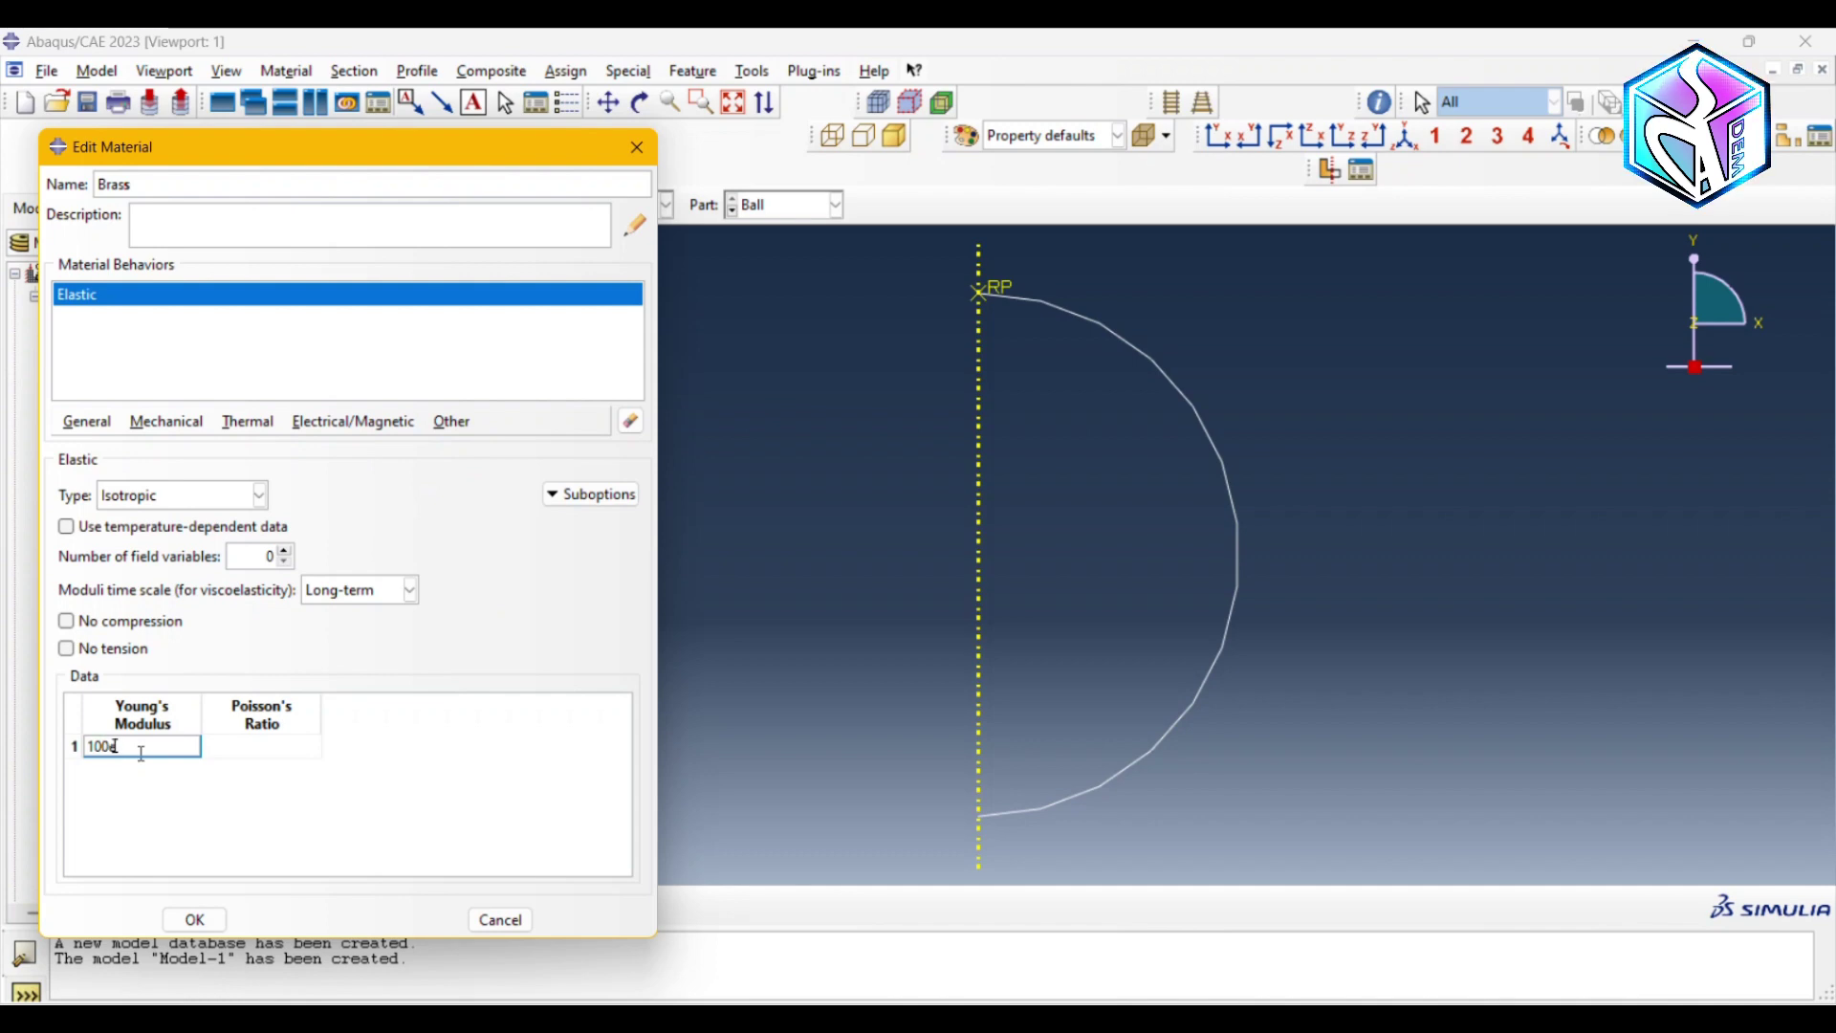
key("Tab")
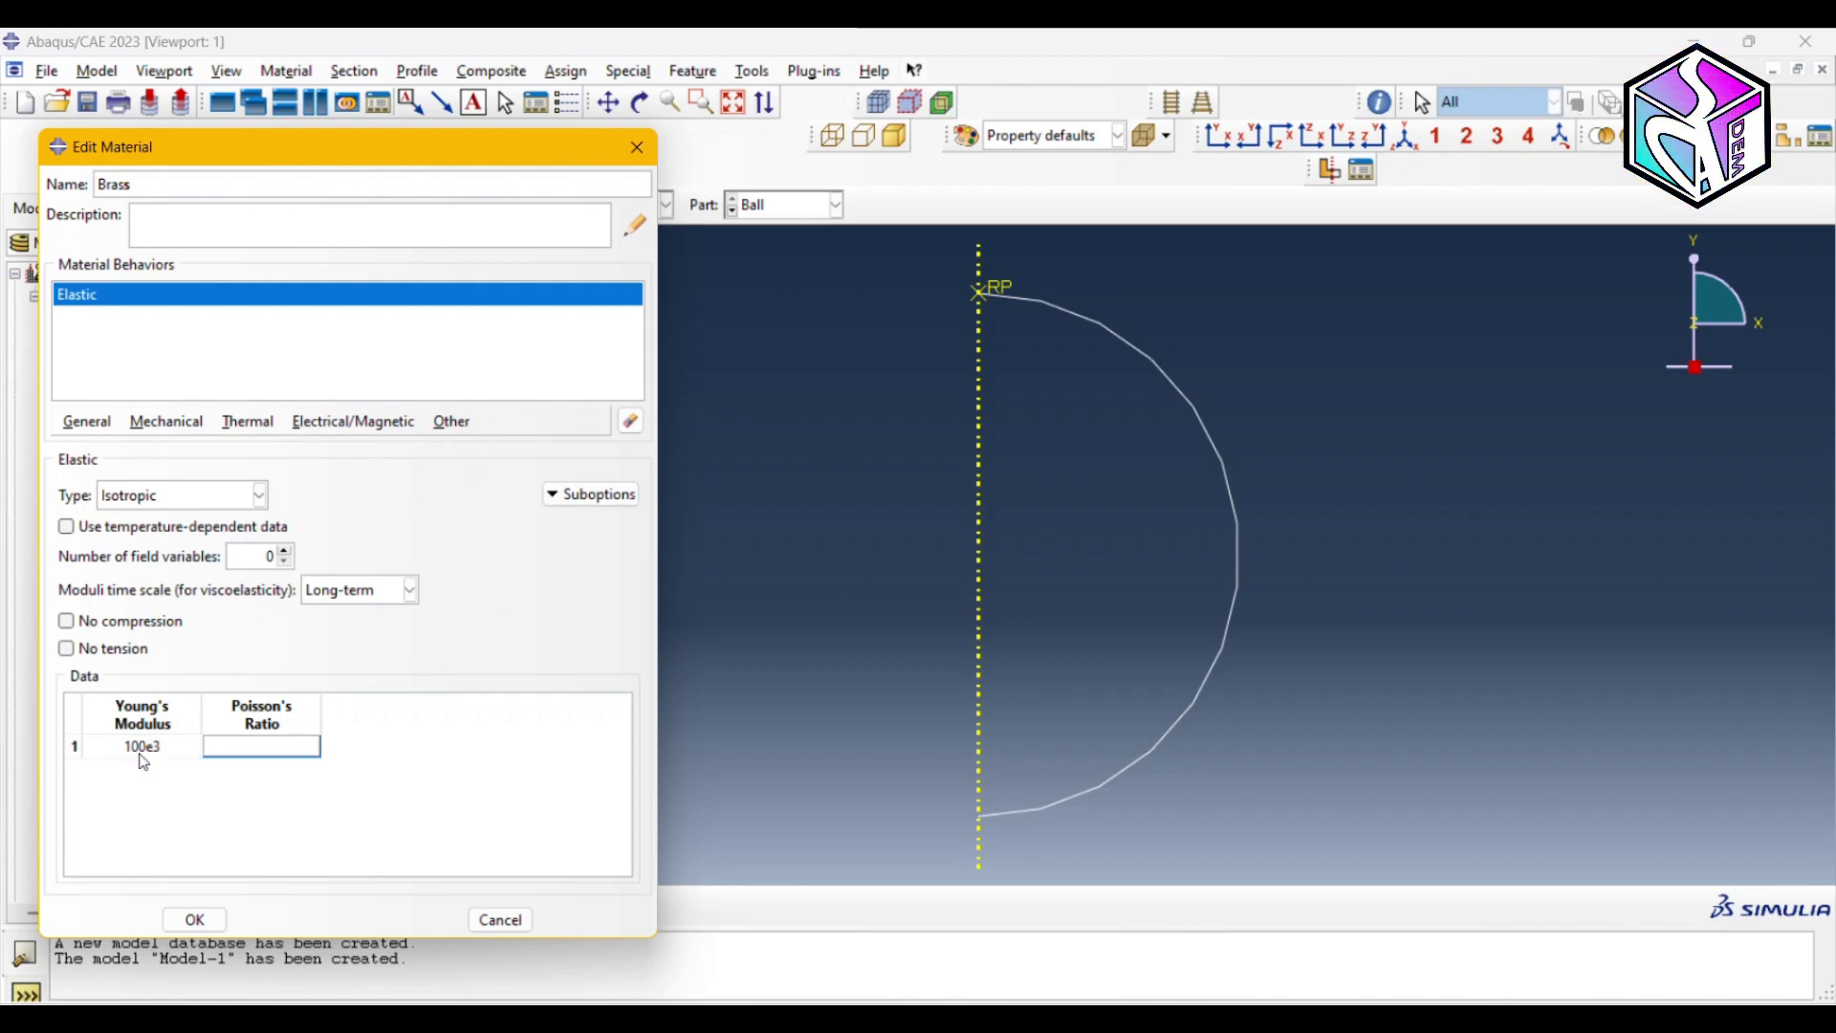
type("0.34")
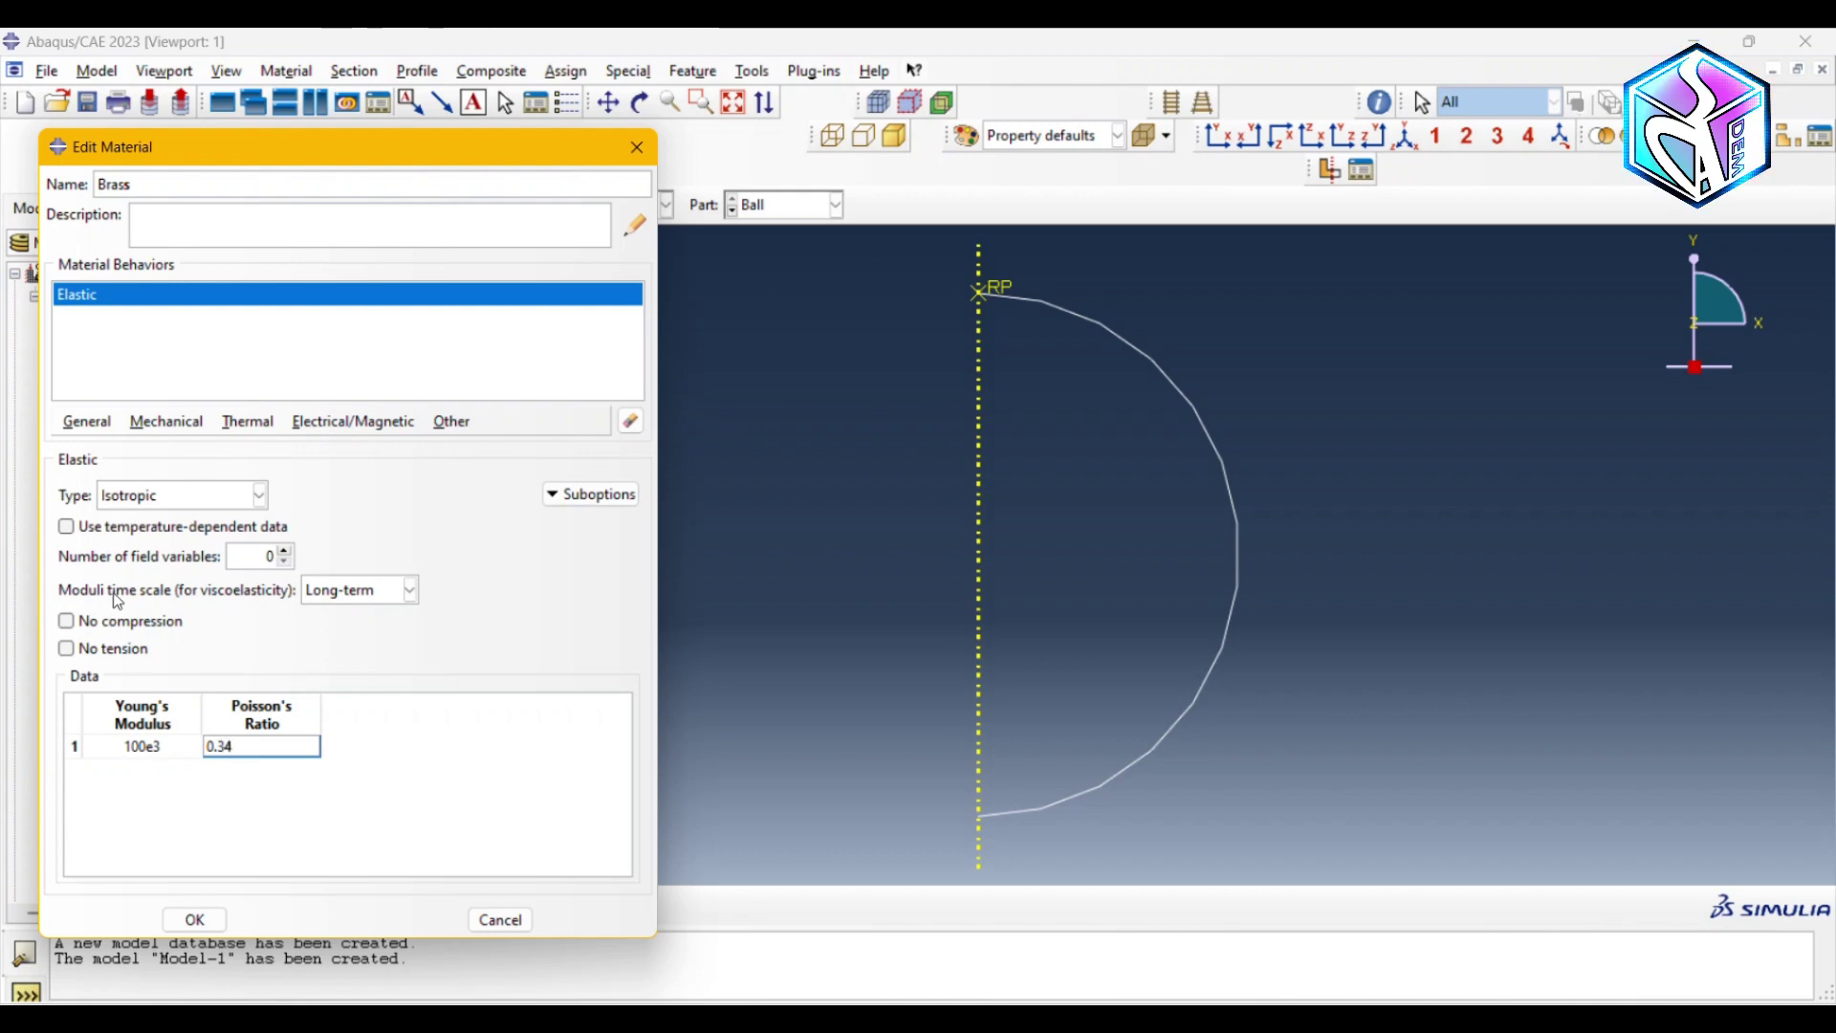
- Add isotropic-hardening plasticity to Brass with yield stress 110 at plastic strain 0 and 300 at 0.8, then save the material
left_click(166, 422)
mouse_move(200, 481)
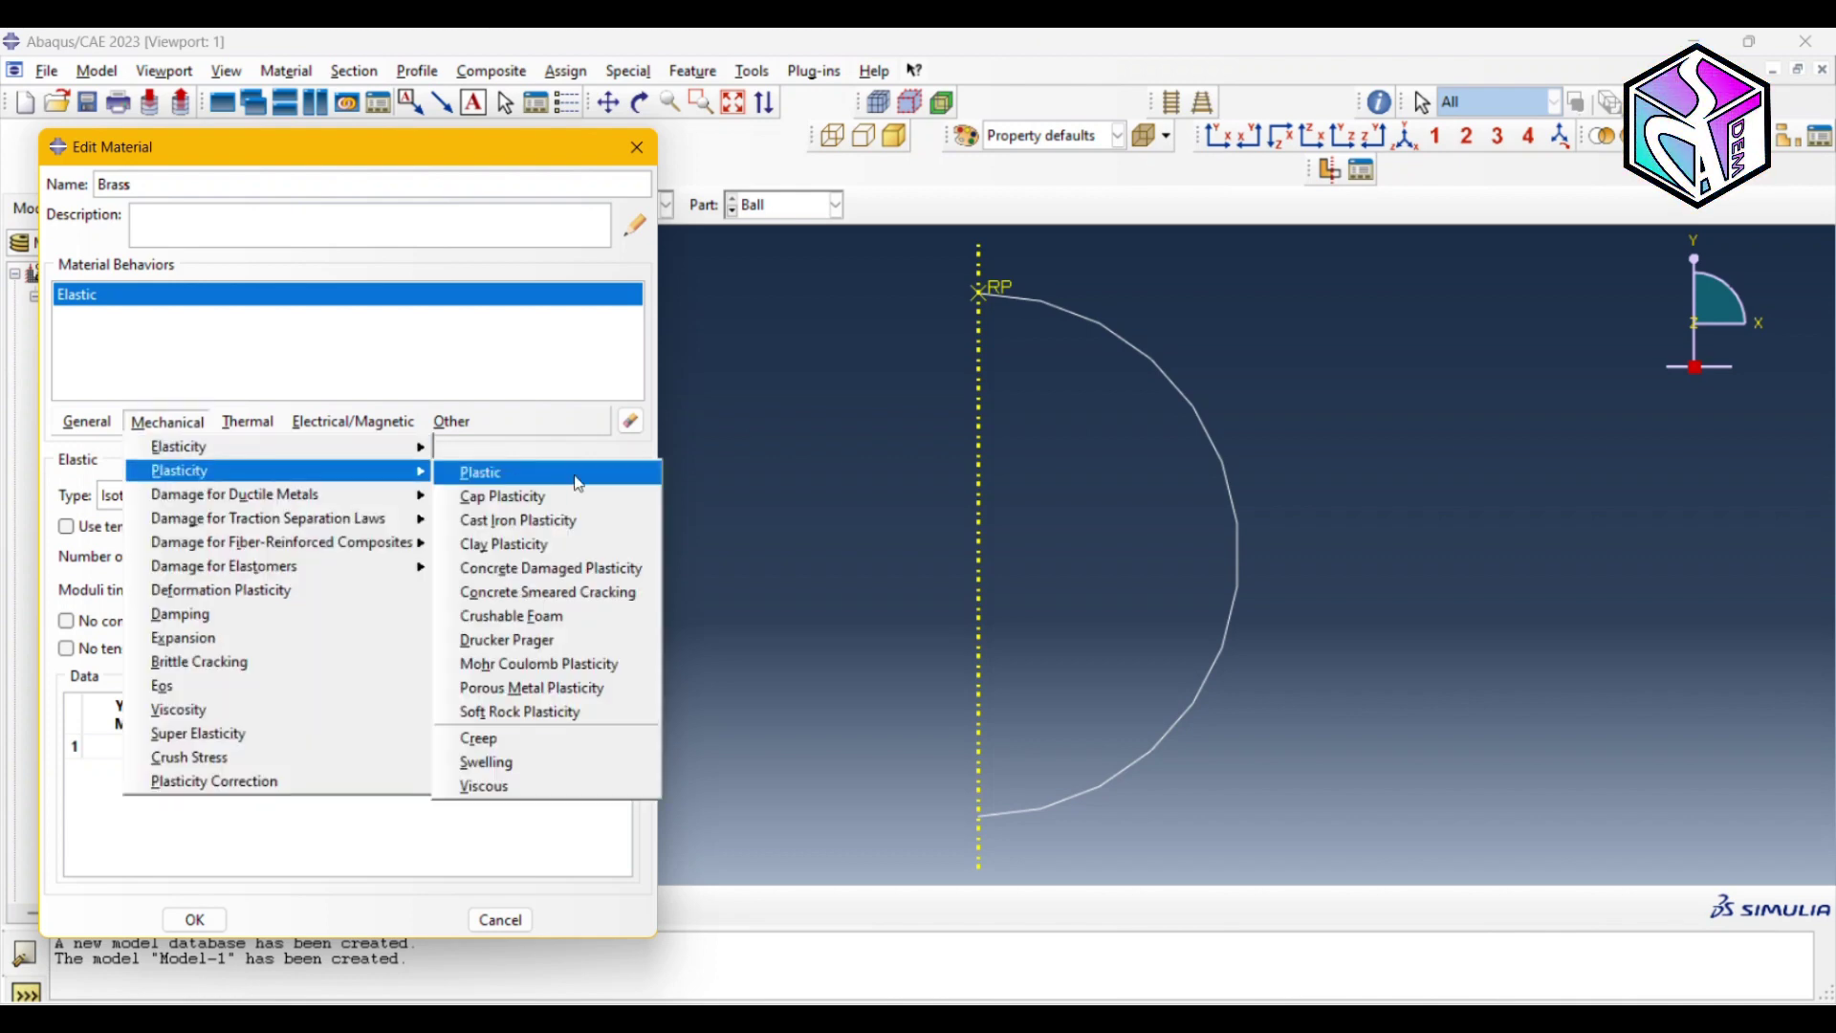
left_click(481, 473)
left_click(158, 755)
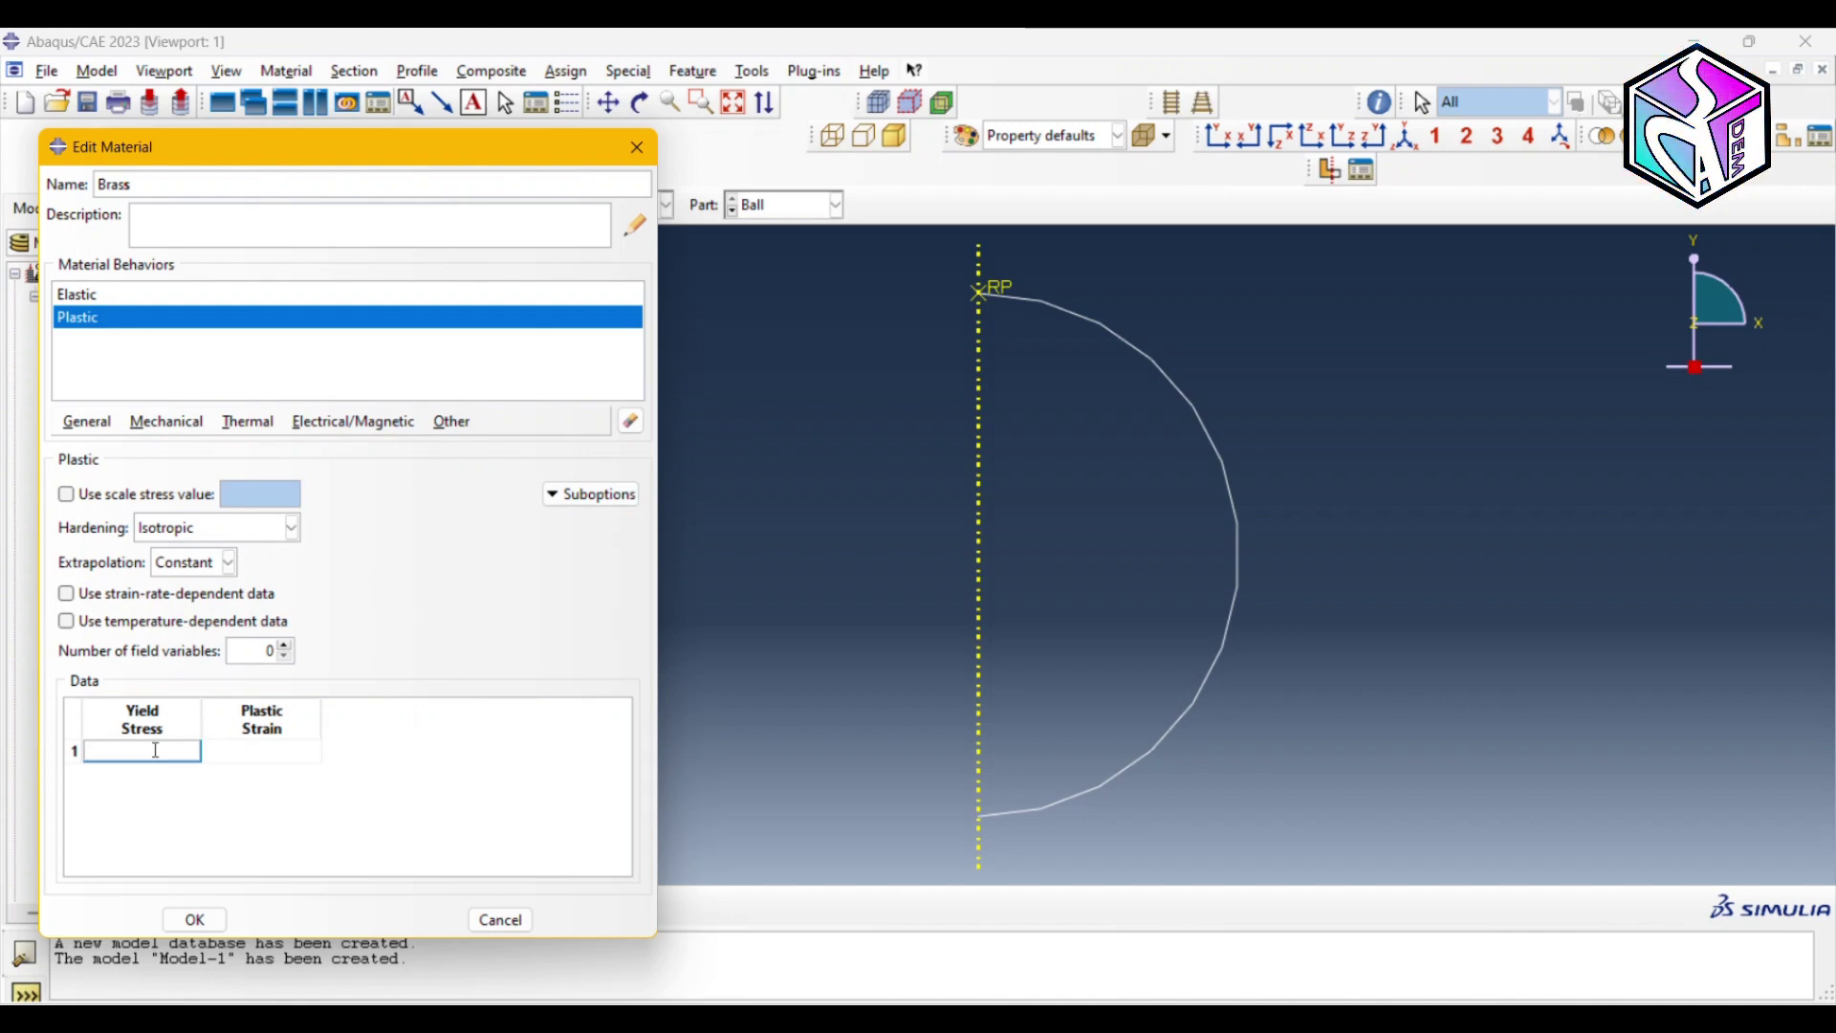
type("110")
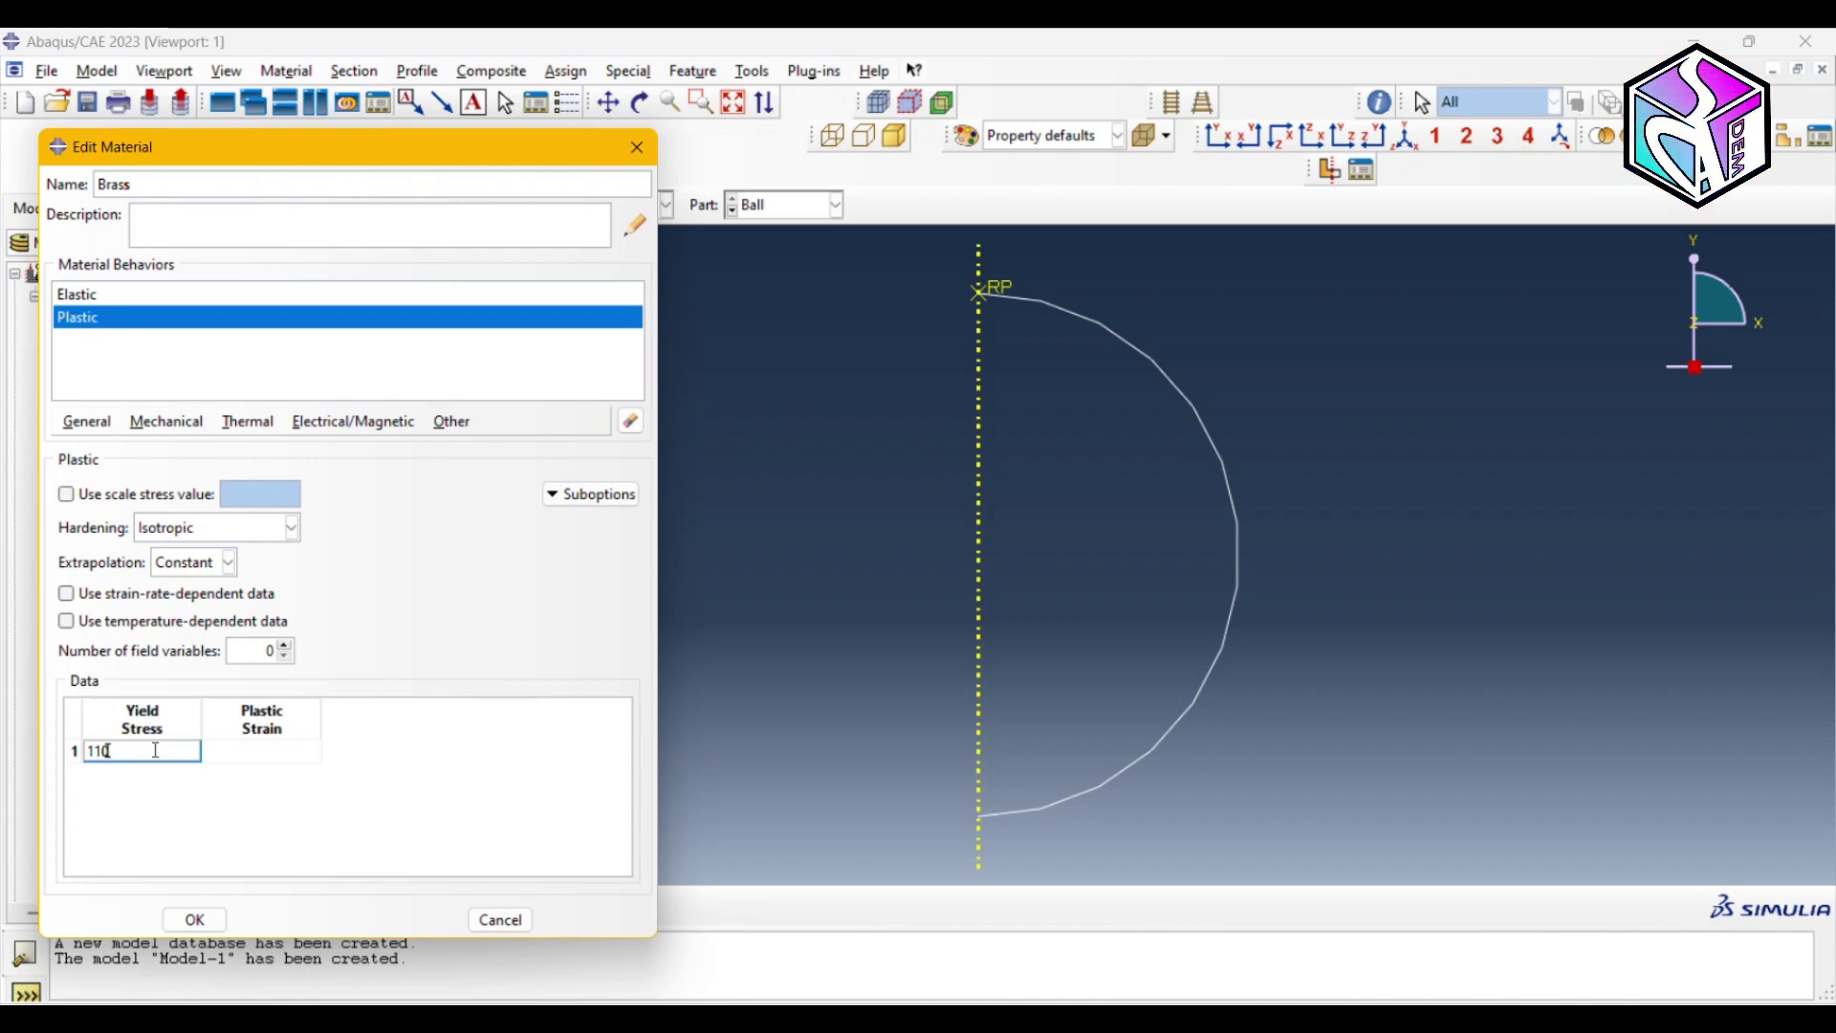
key("Tab")
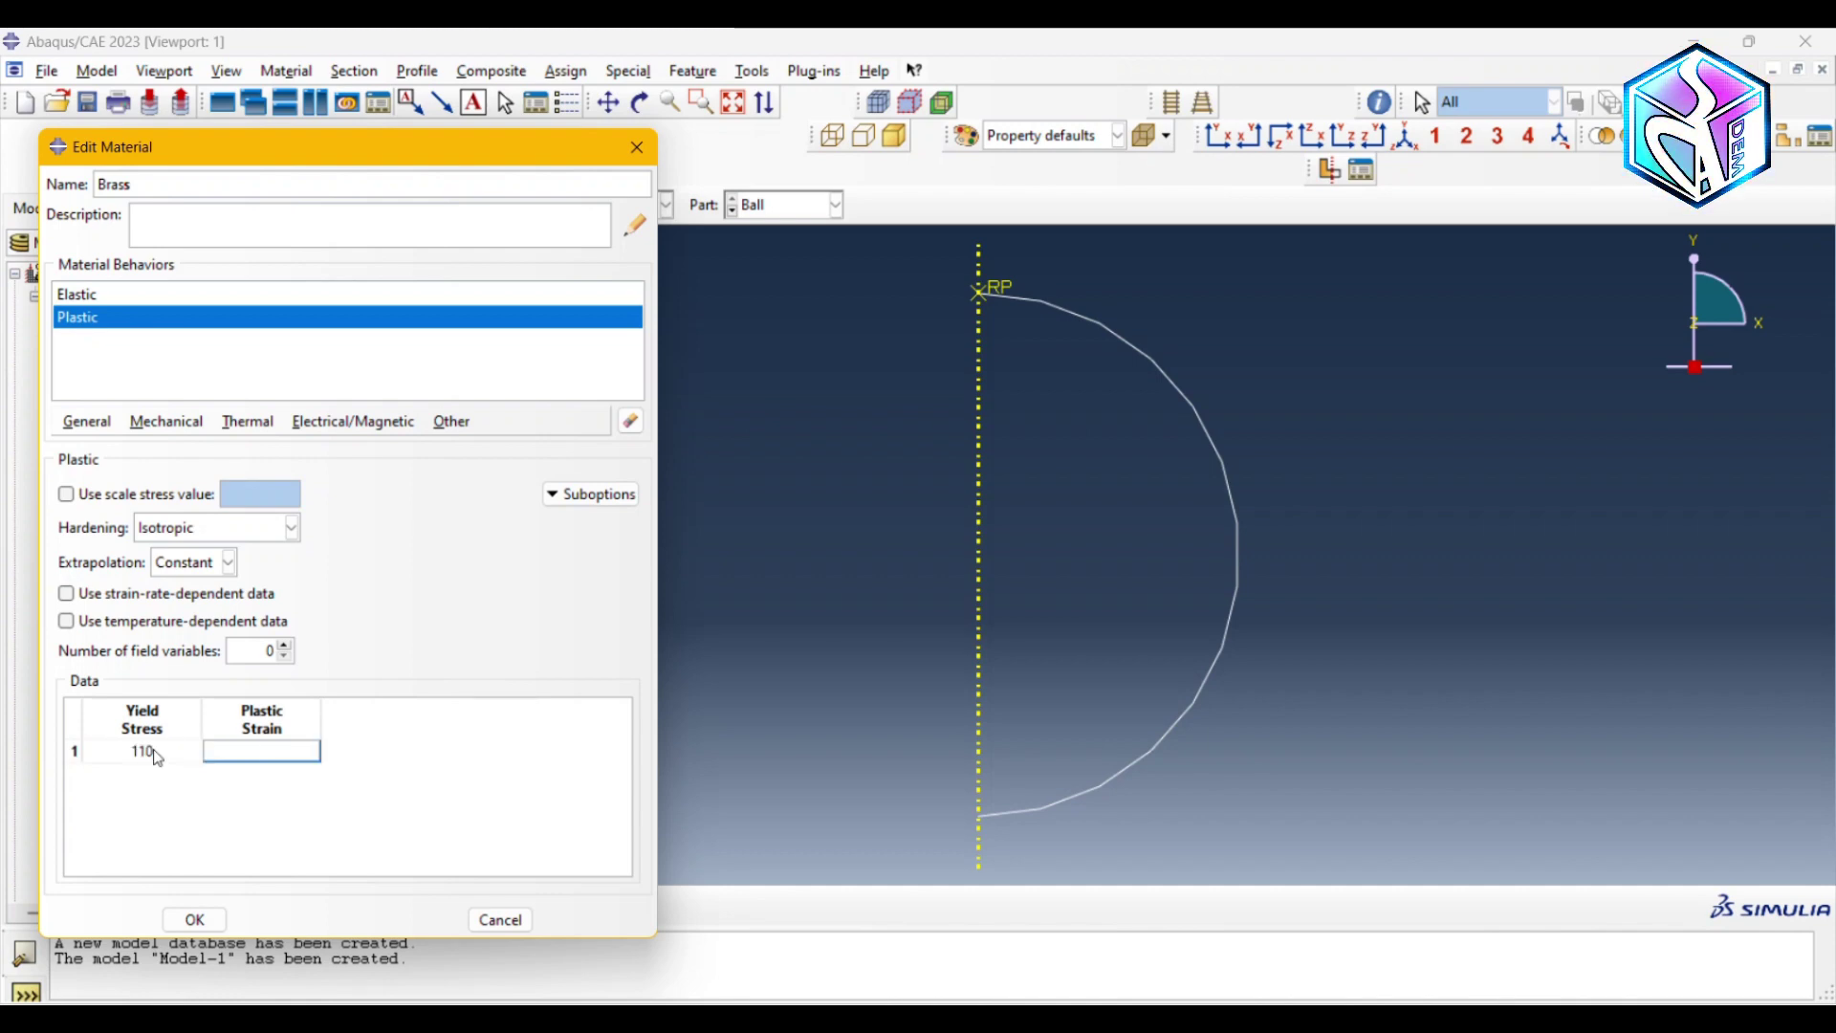
type("0")
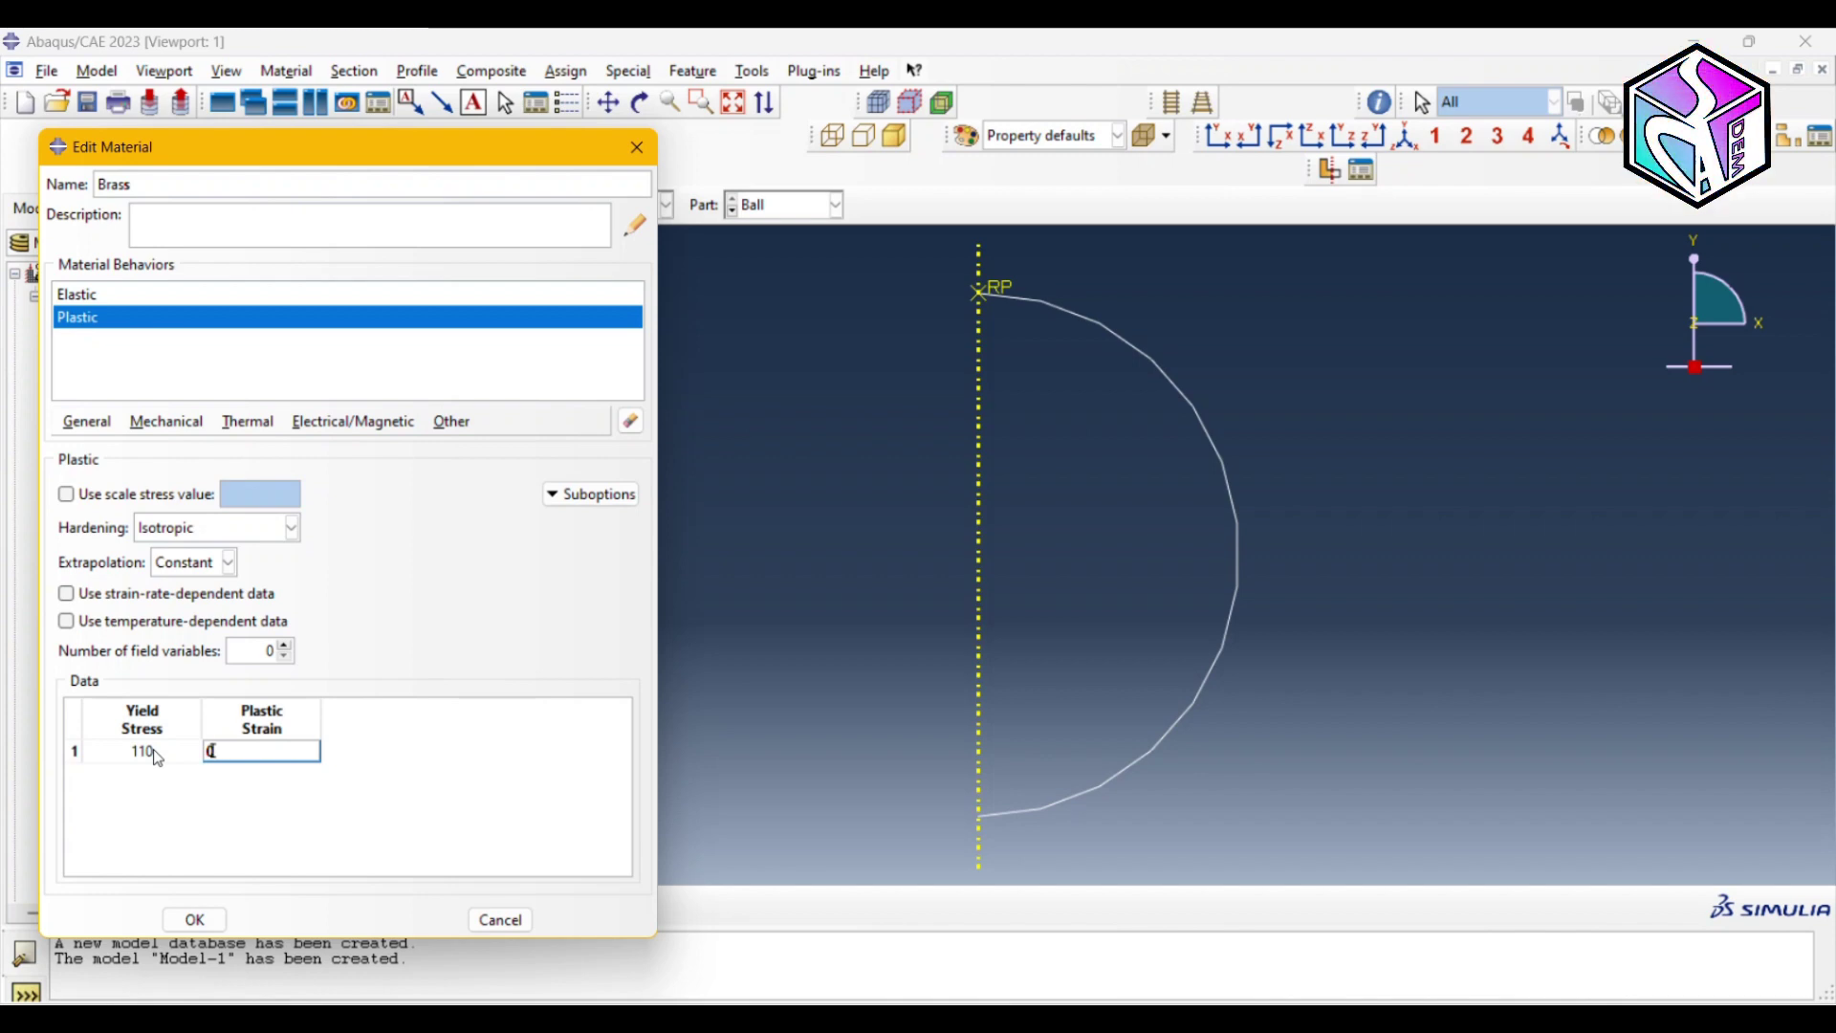
key("Tab")
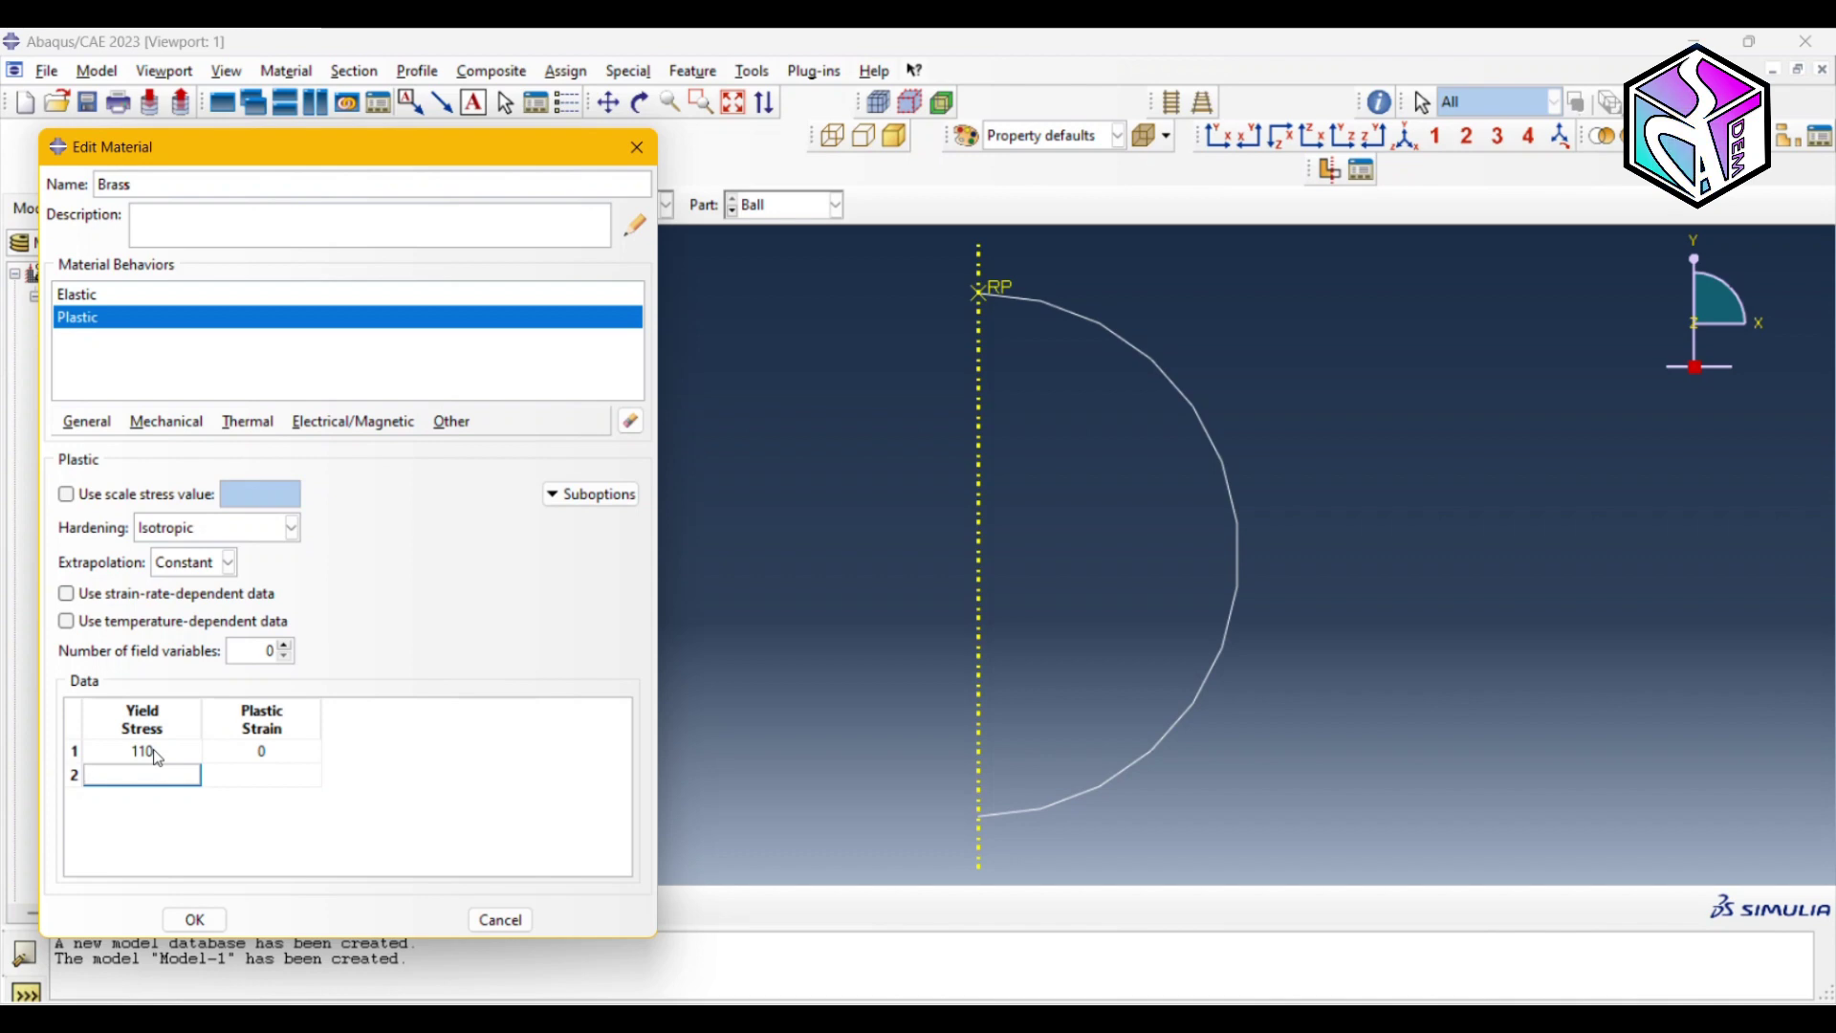
type("300")
key("Tab")
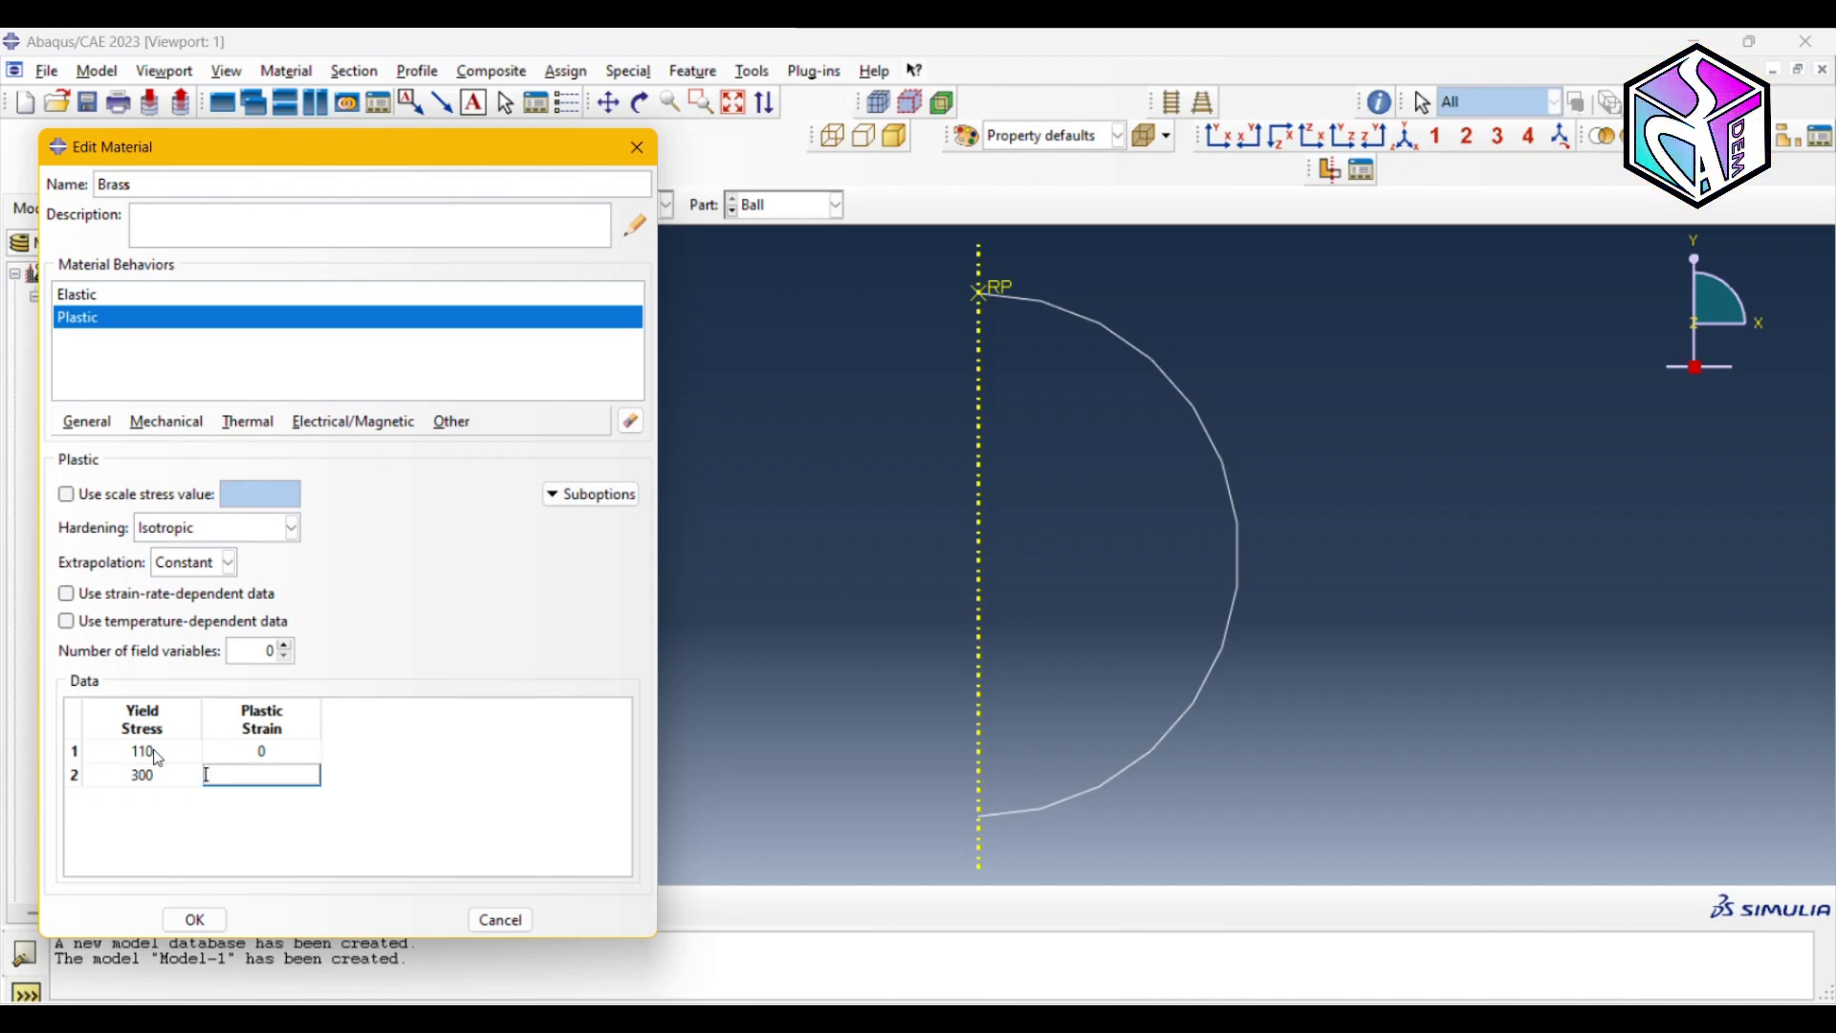
type("0.8")
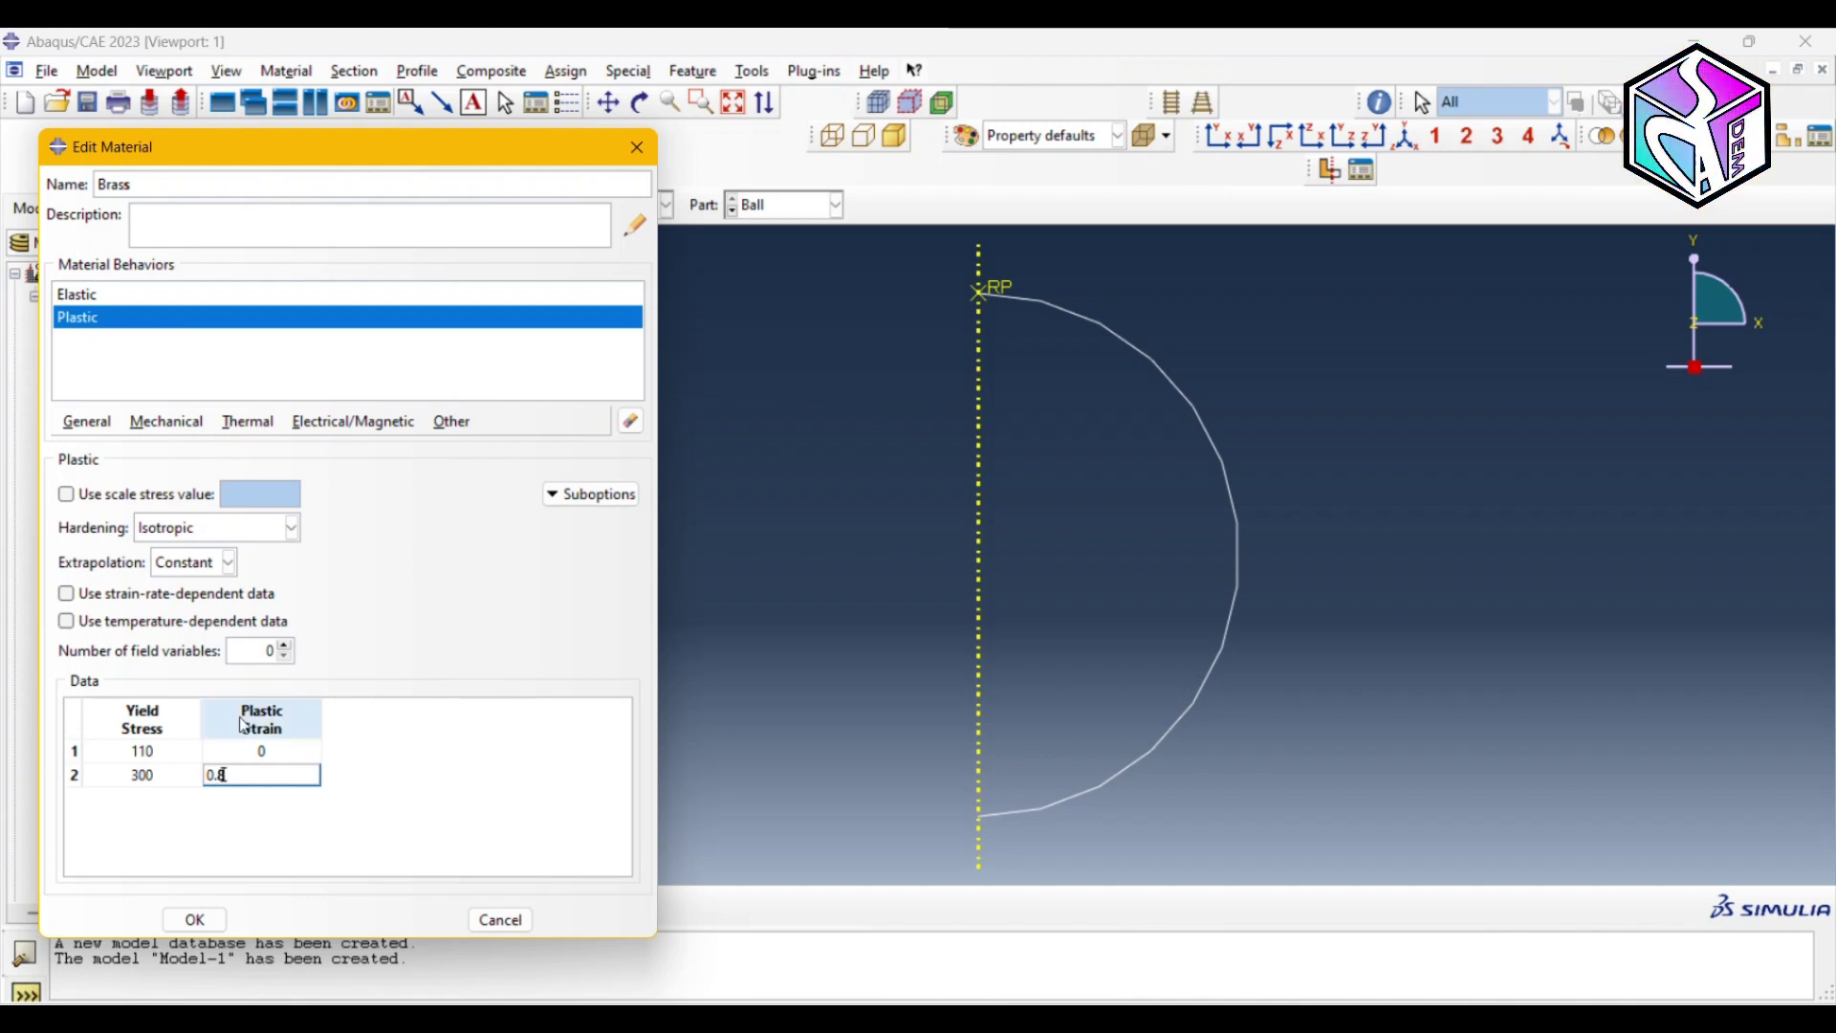
key("Return")
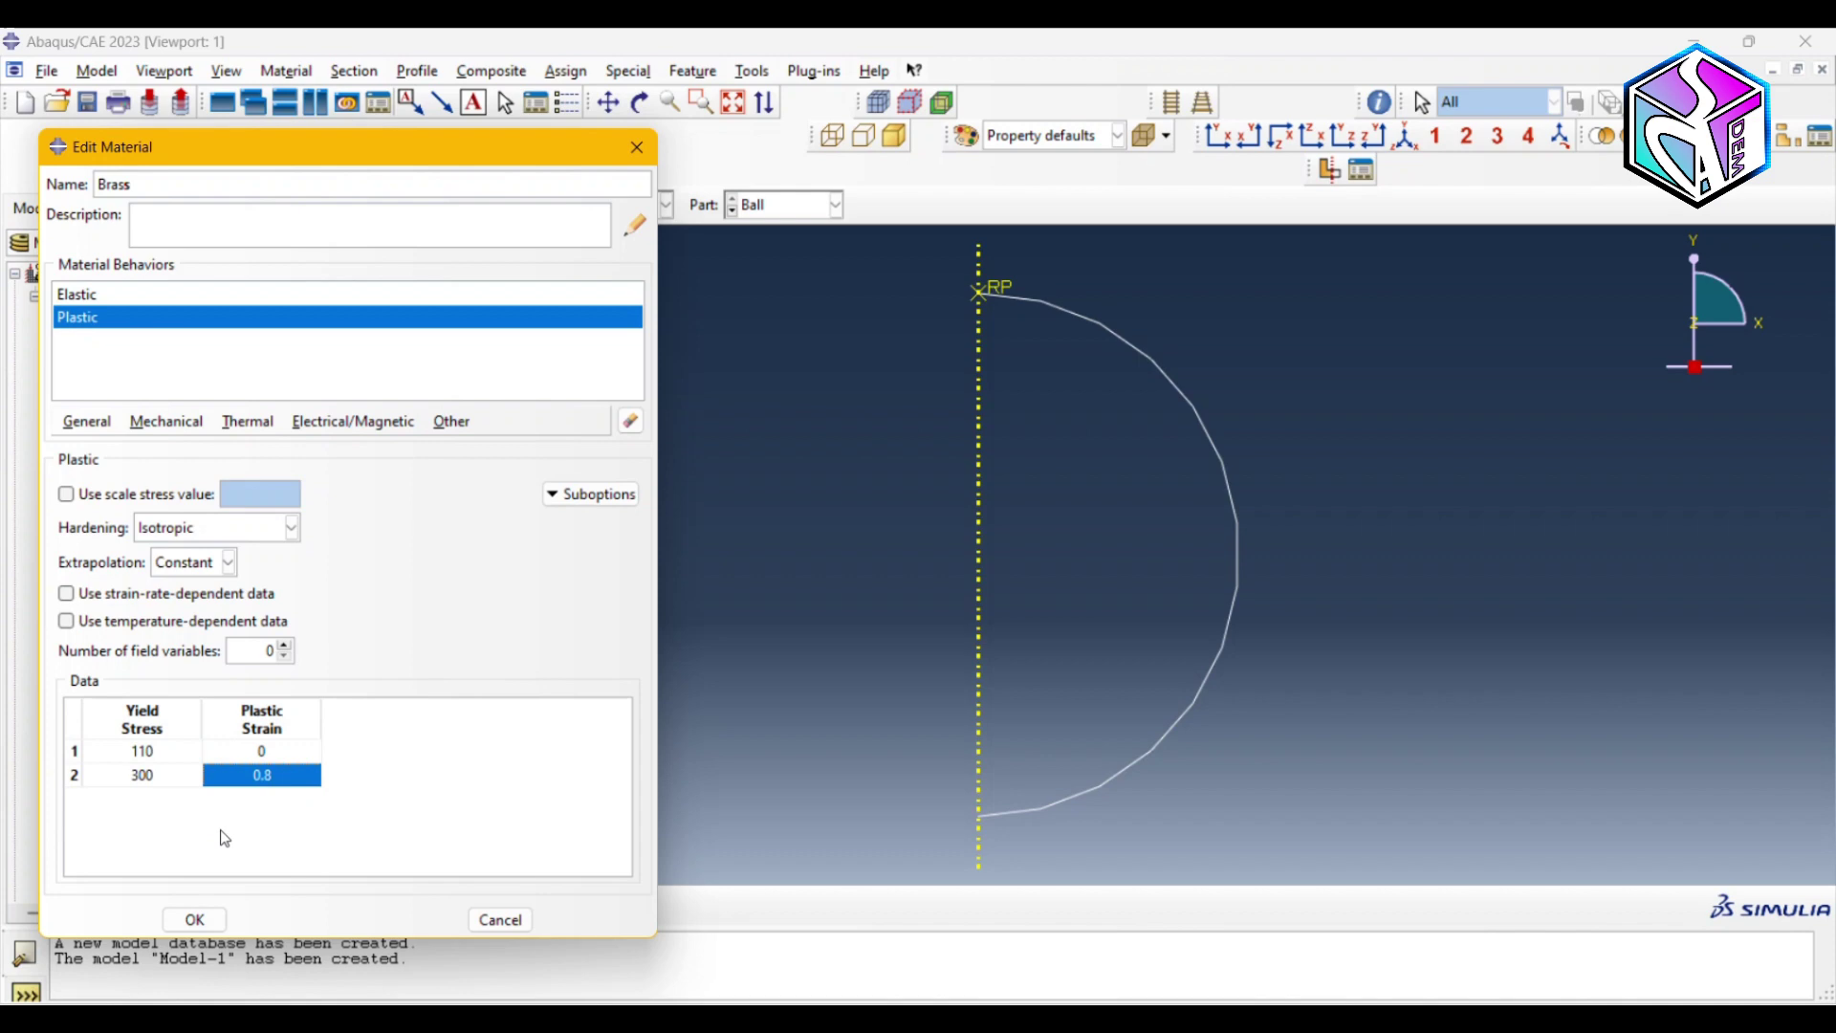
left_click(195, 921)
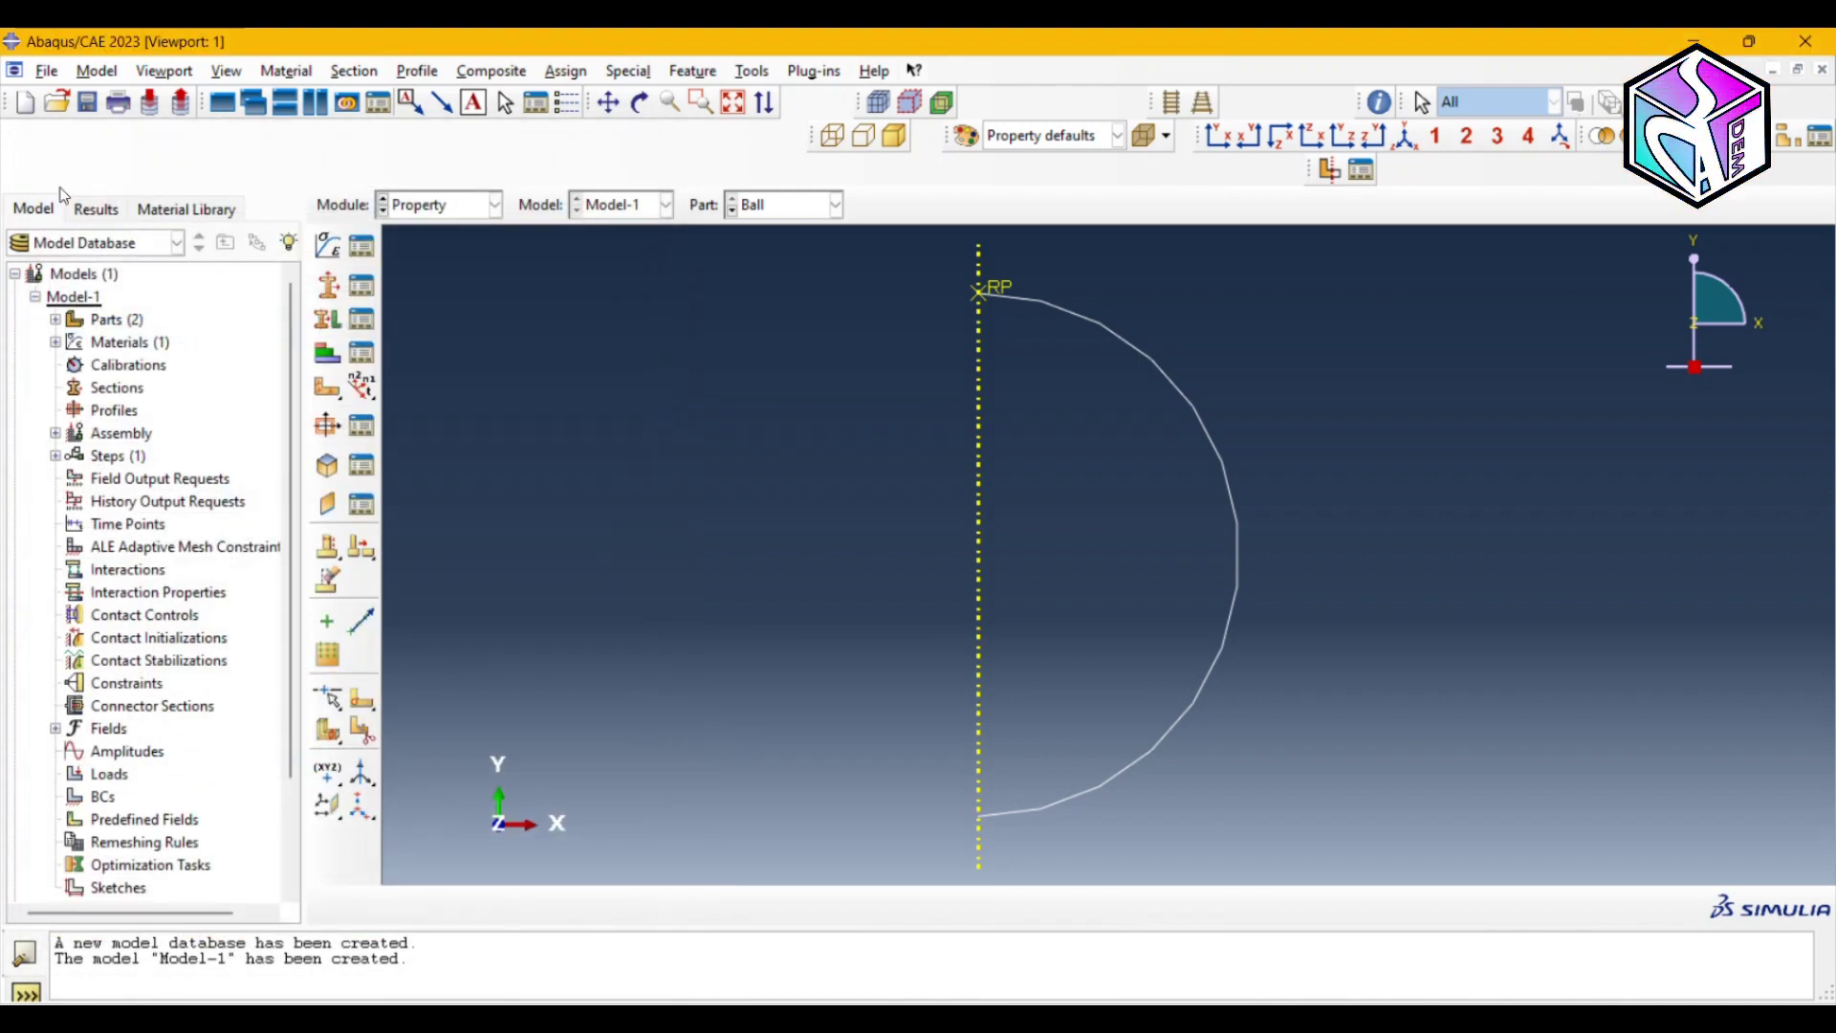
- Make Test sample the current part and create a solid homogeneous section named "Section-Brass" using the Brass material
left_click(835, 205)
left_click(779, 255)
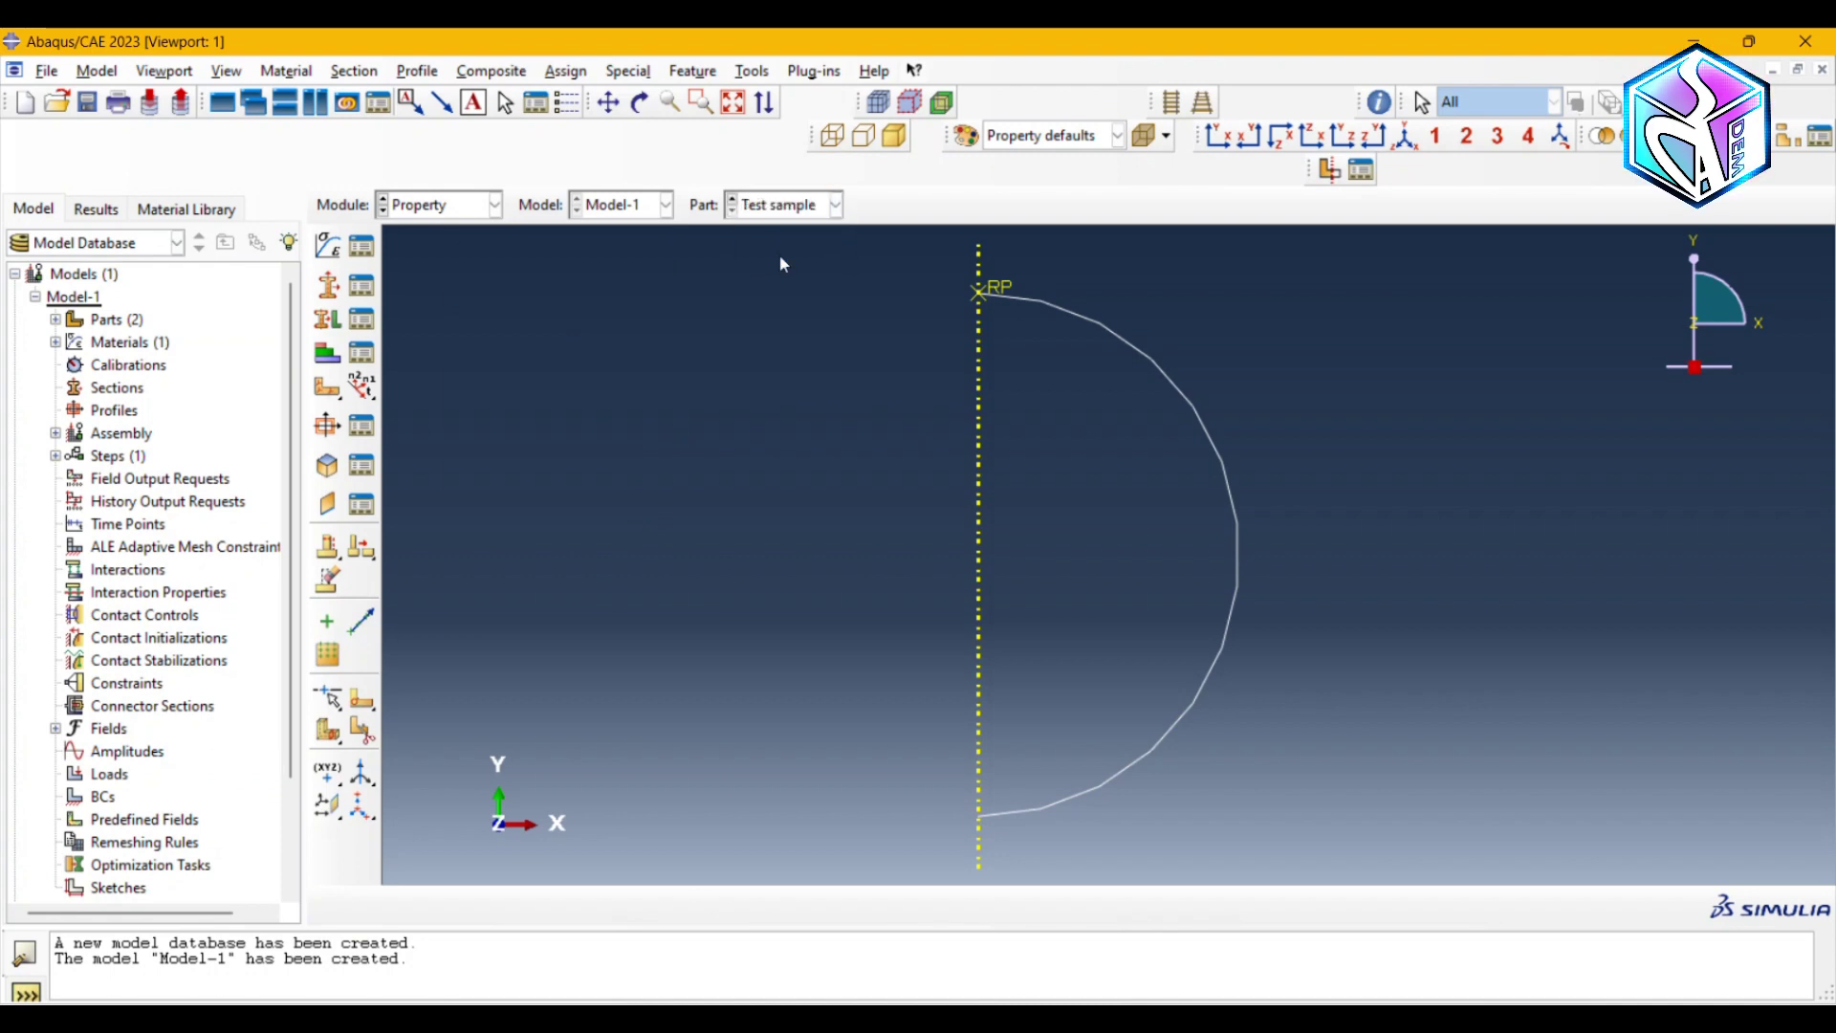
left_click(328, 287)
left_click(154, 264)
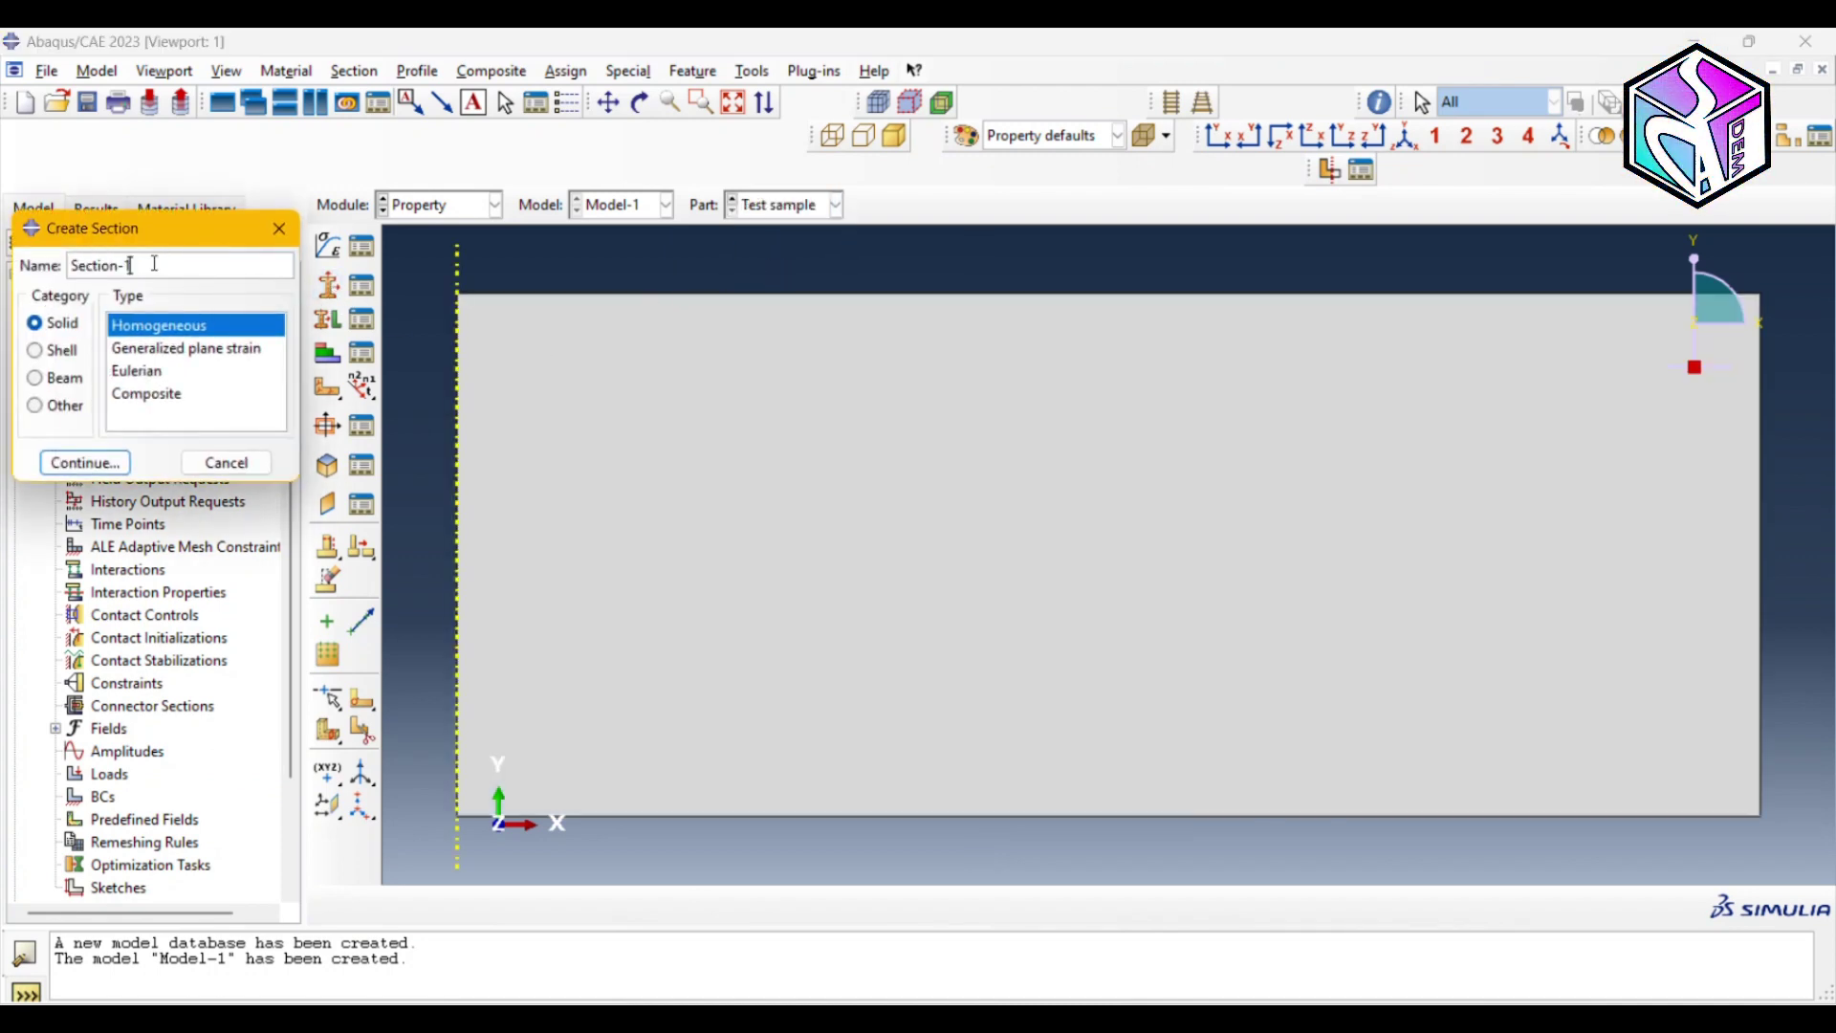
key("BackSpace")
type("Brass")
left_click(84, 463)
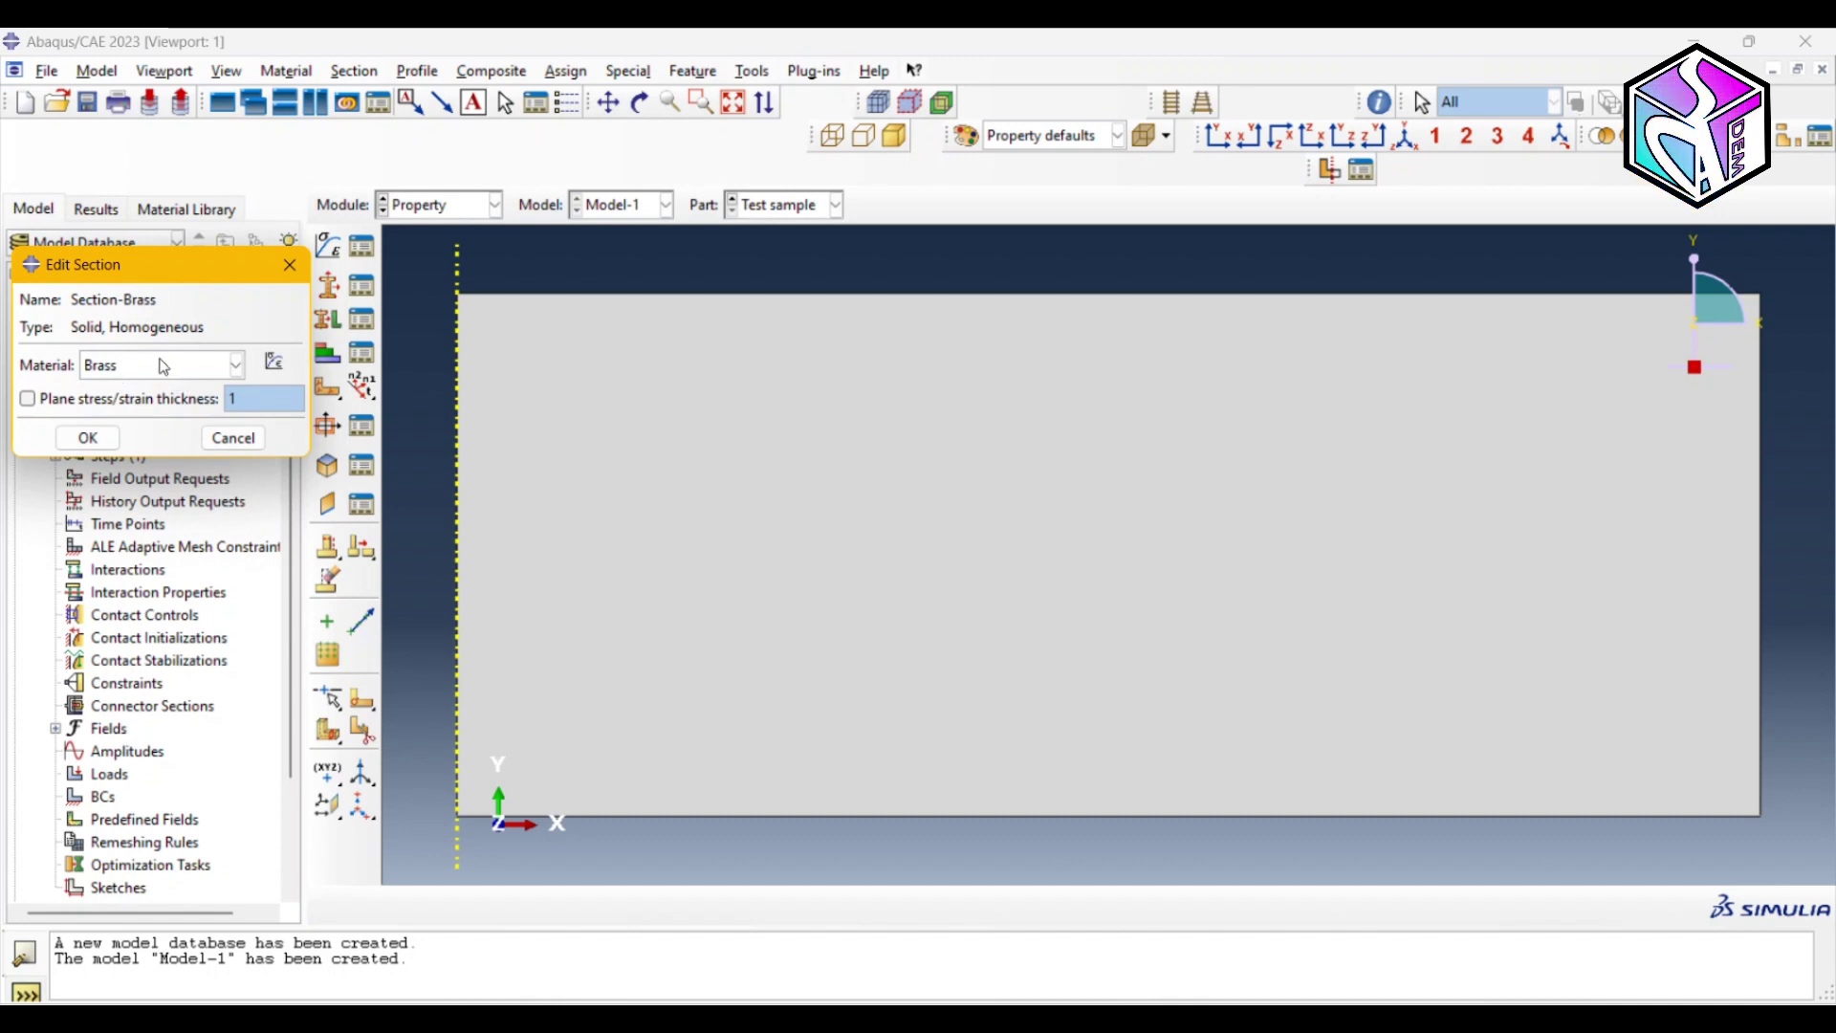
left_click(93, 439)
- Assign Section-Brass to the entire rectangular region of the test sample
left_click(328, 321)
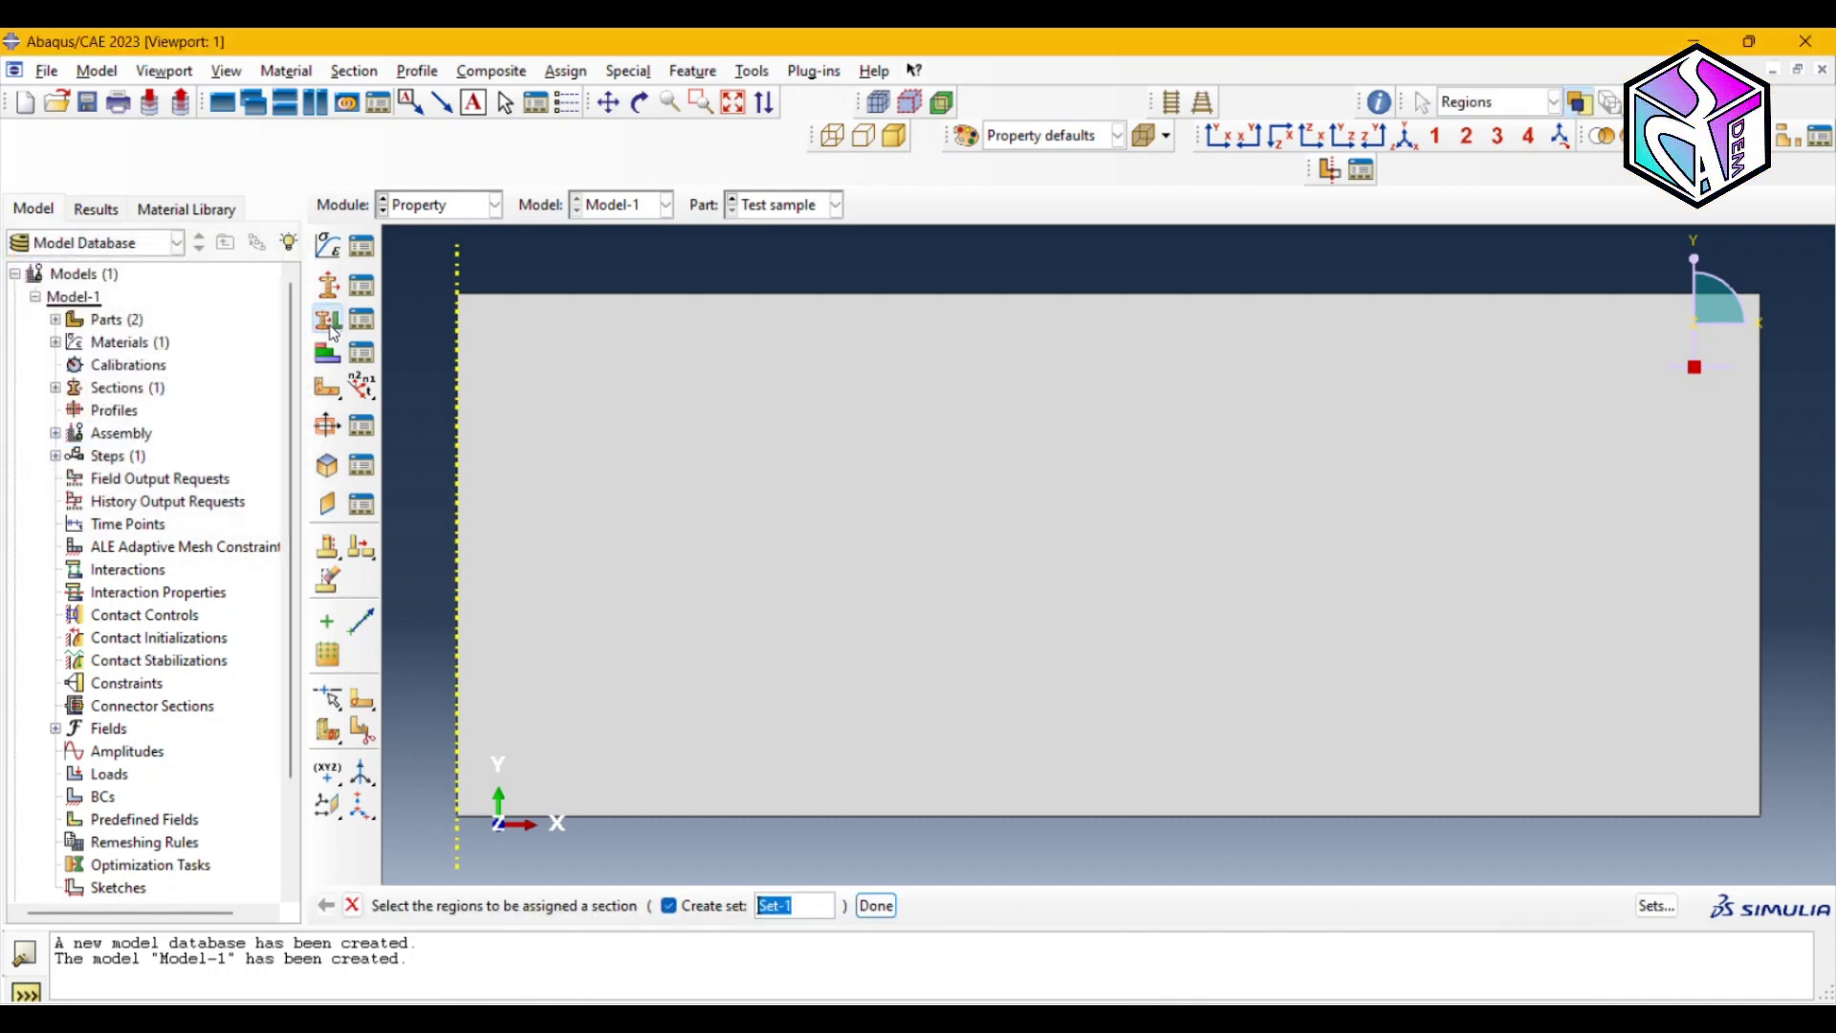
left_click_drag(413, 262, 1750, 830)
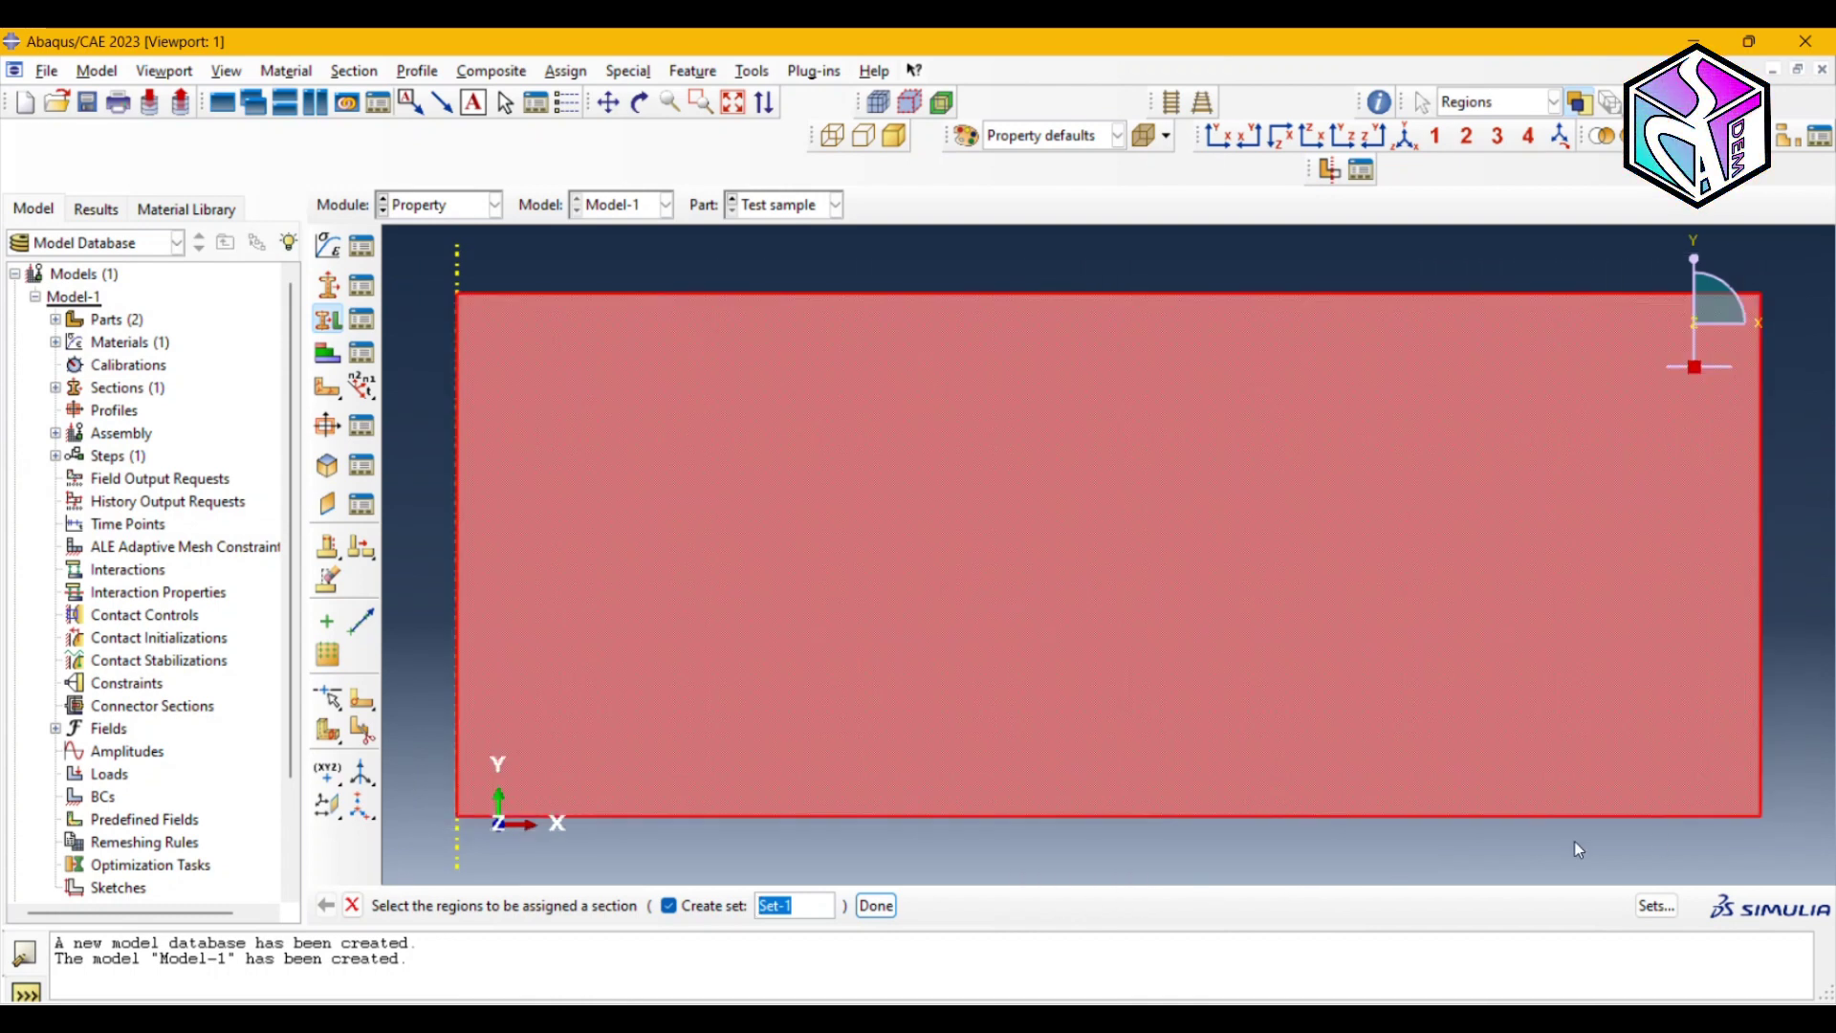
left_click(876, 904)
left_click(99, 645)
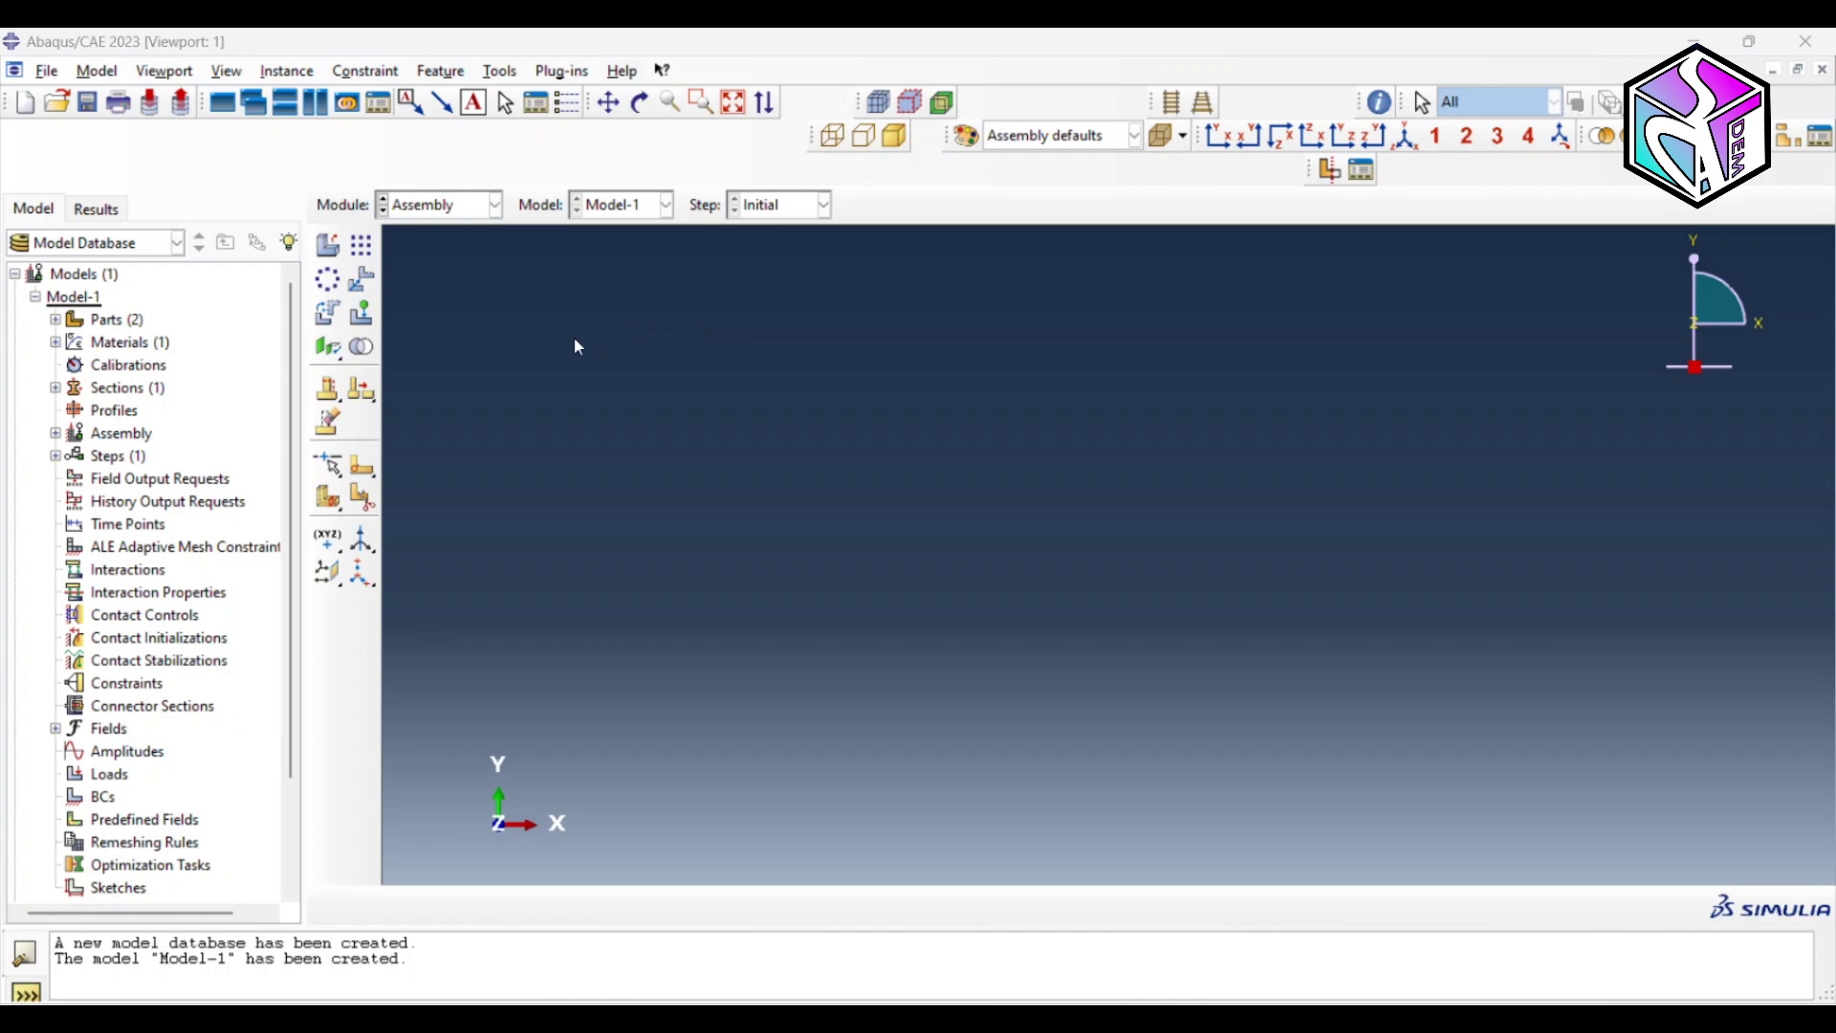
- Create dependent instances of both the Ball and Test sample parts in the assembly
left_click(334, 246)
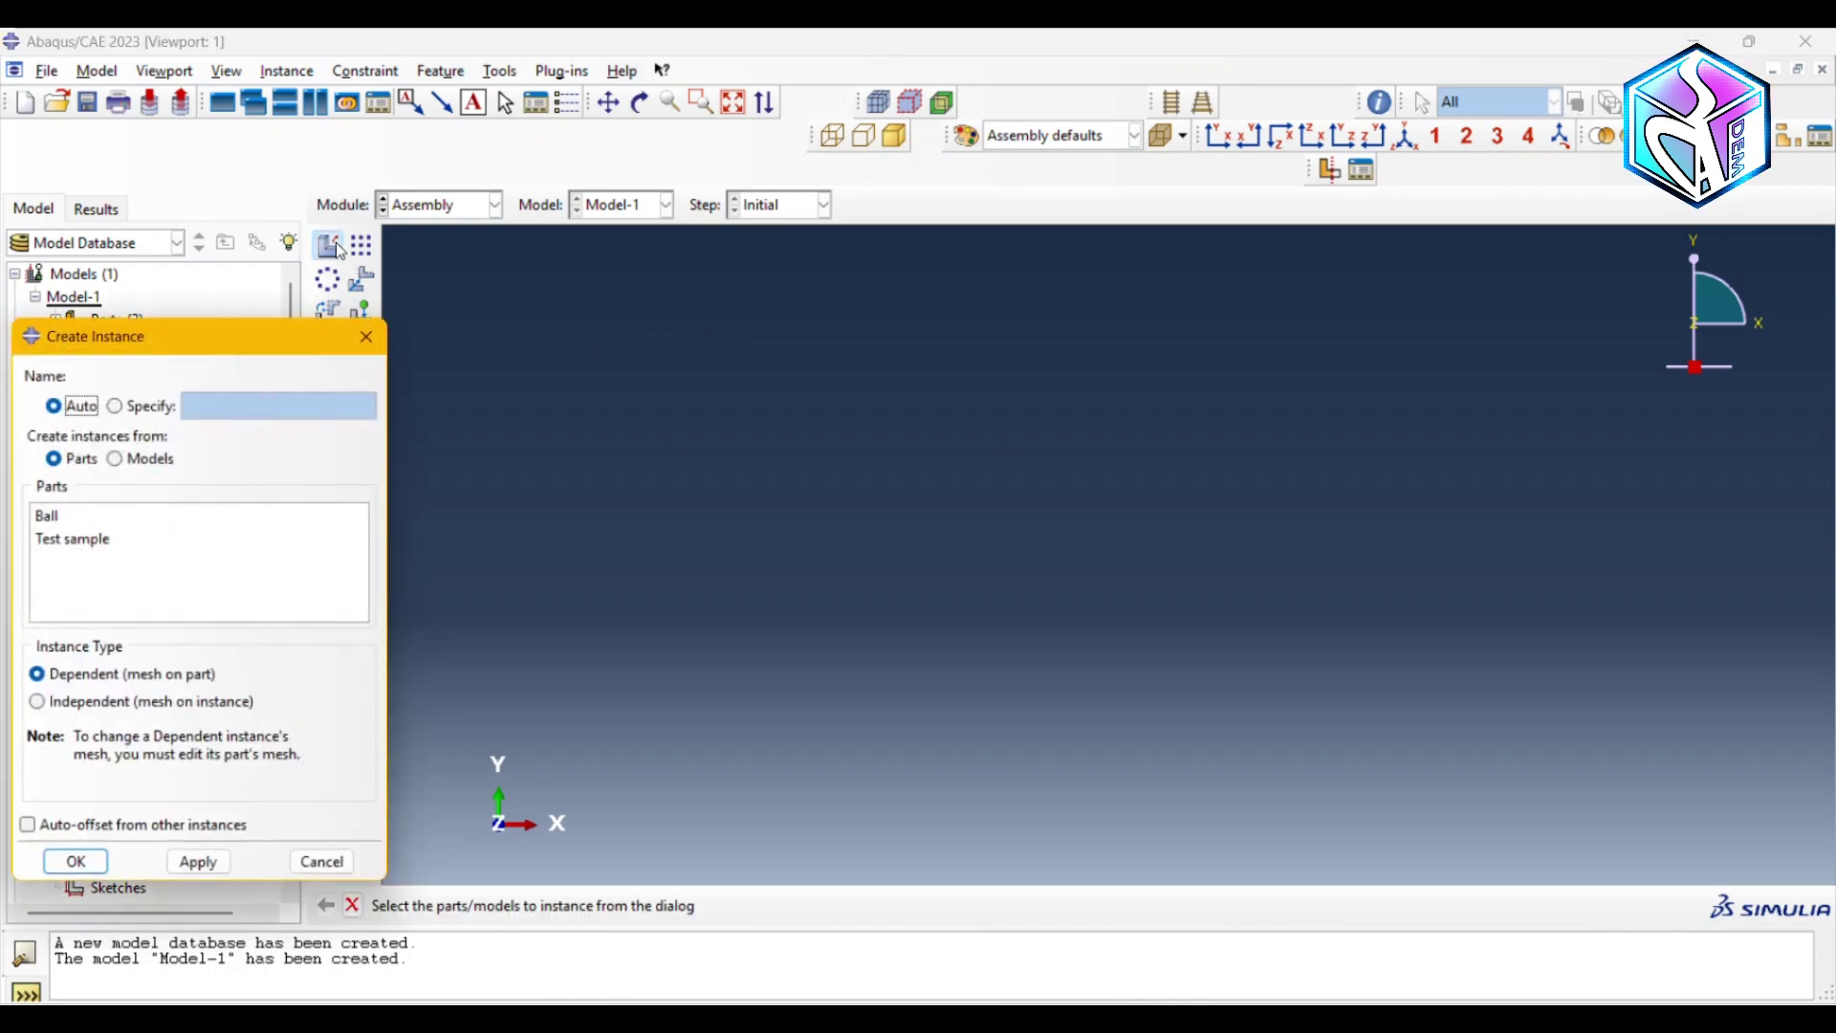
left_click(51, 522)
left_click(77, 540, "shift")
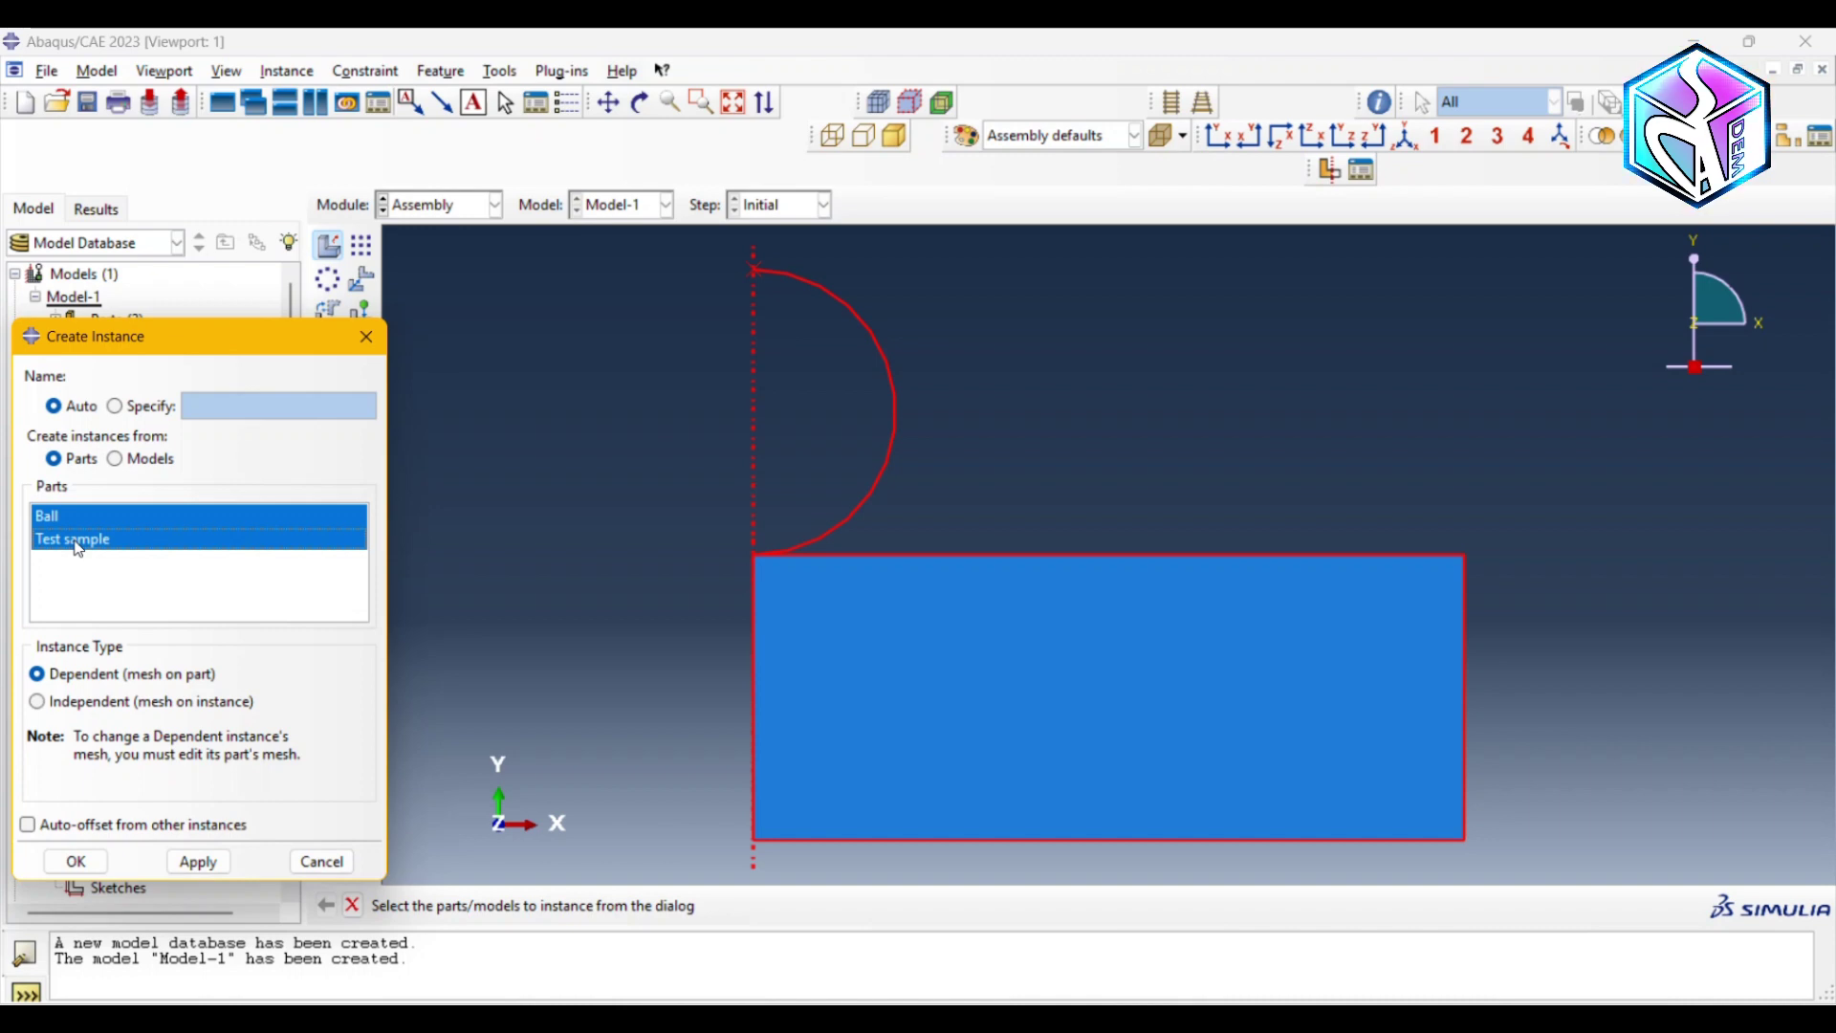
left_click(75, 861)
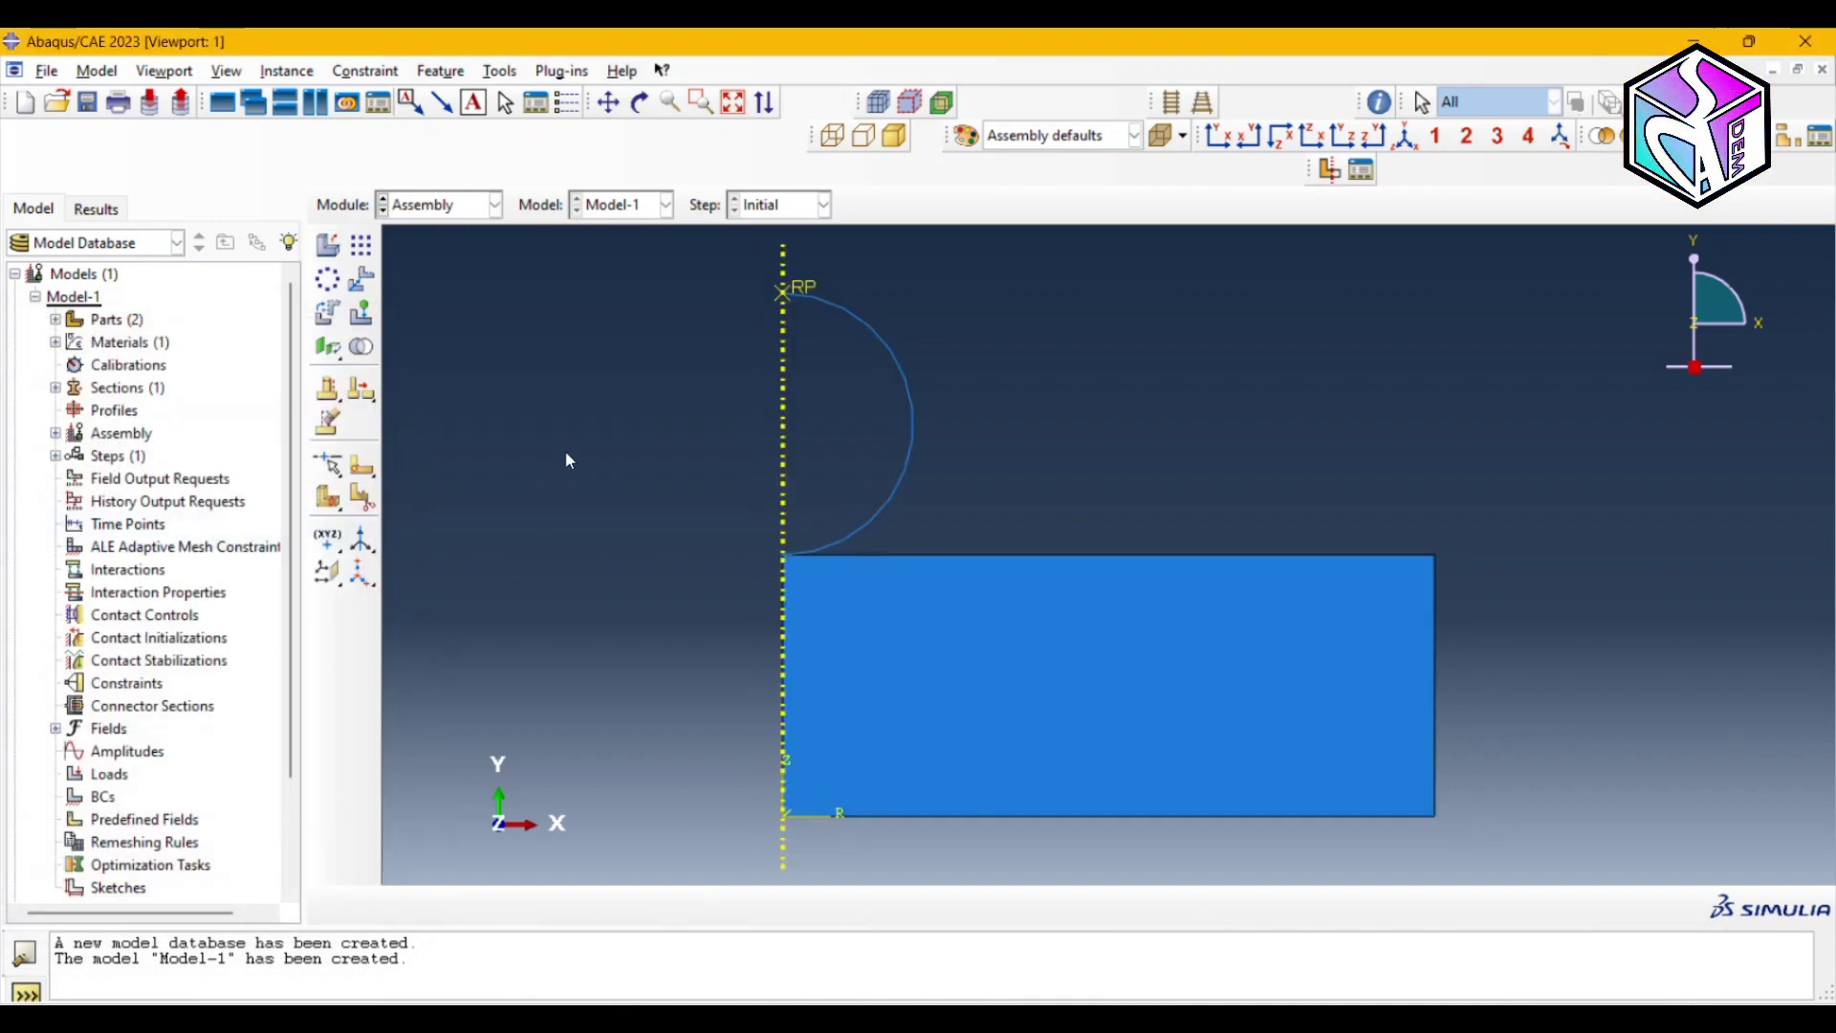
- Create an assembly surface named "Surf-B" on the outer, yellow side of the ball's arc
left_click(55, 435)
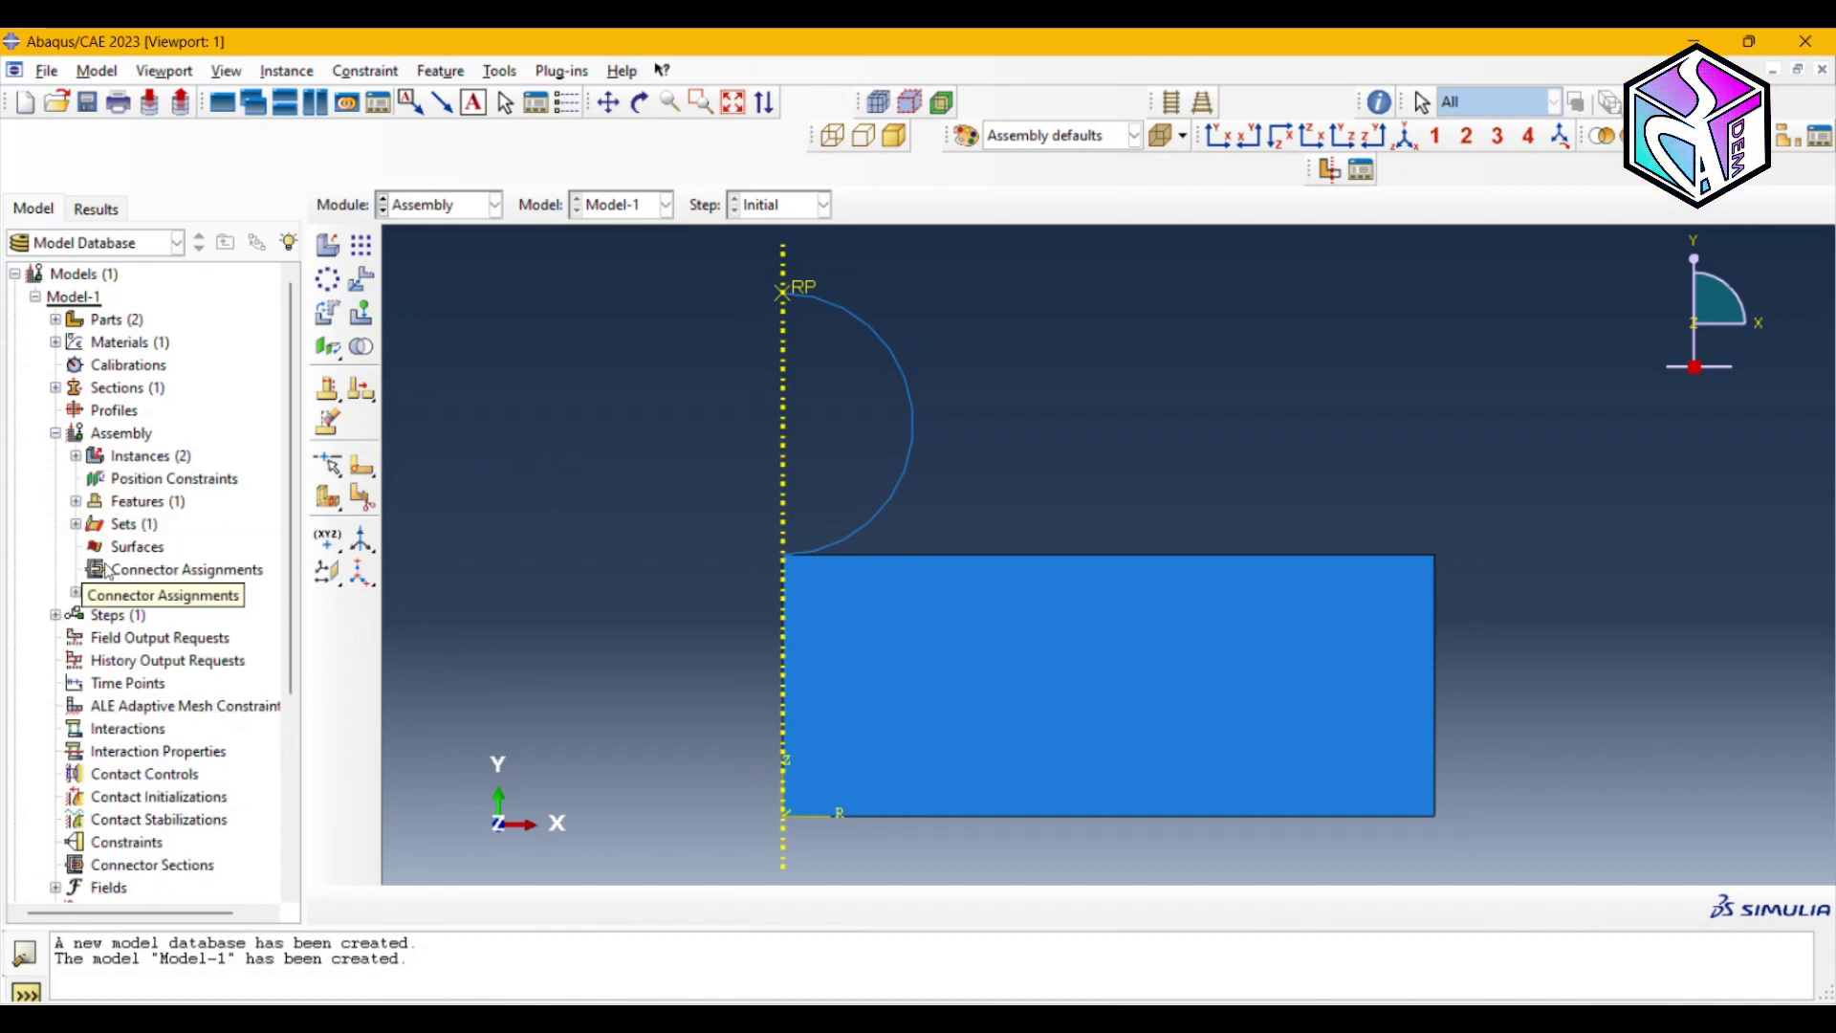
double_click(136, 546)
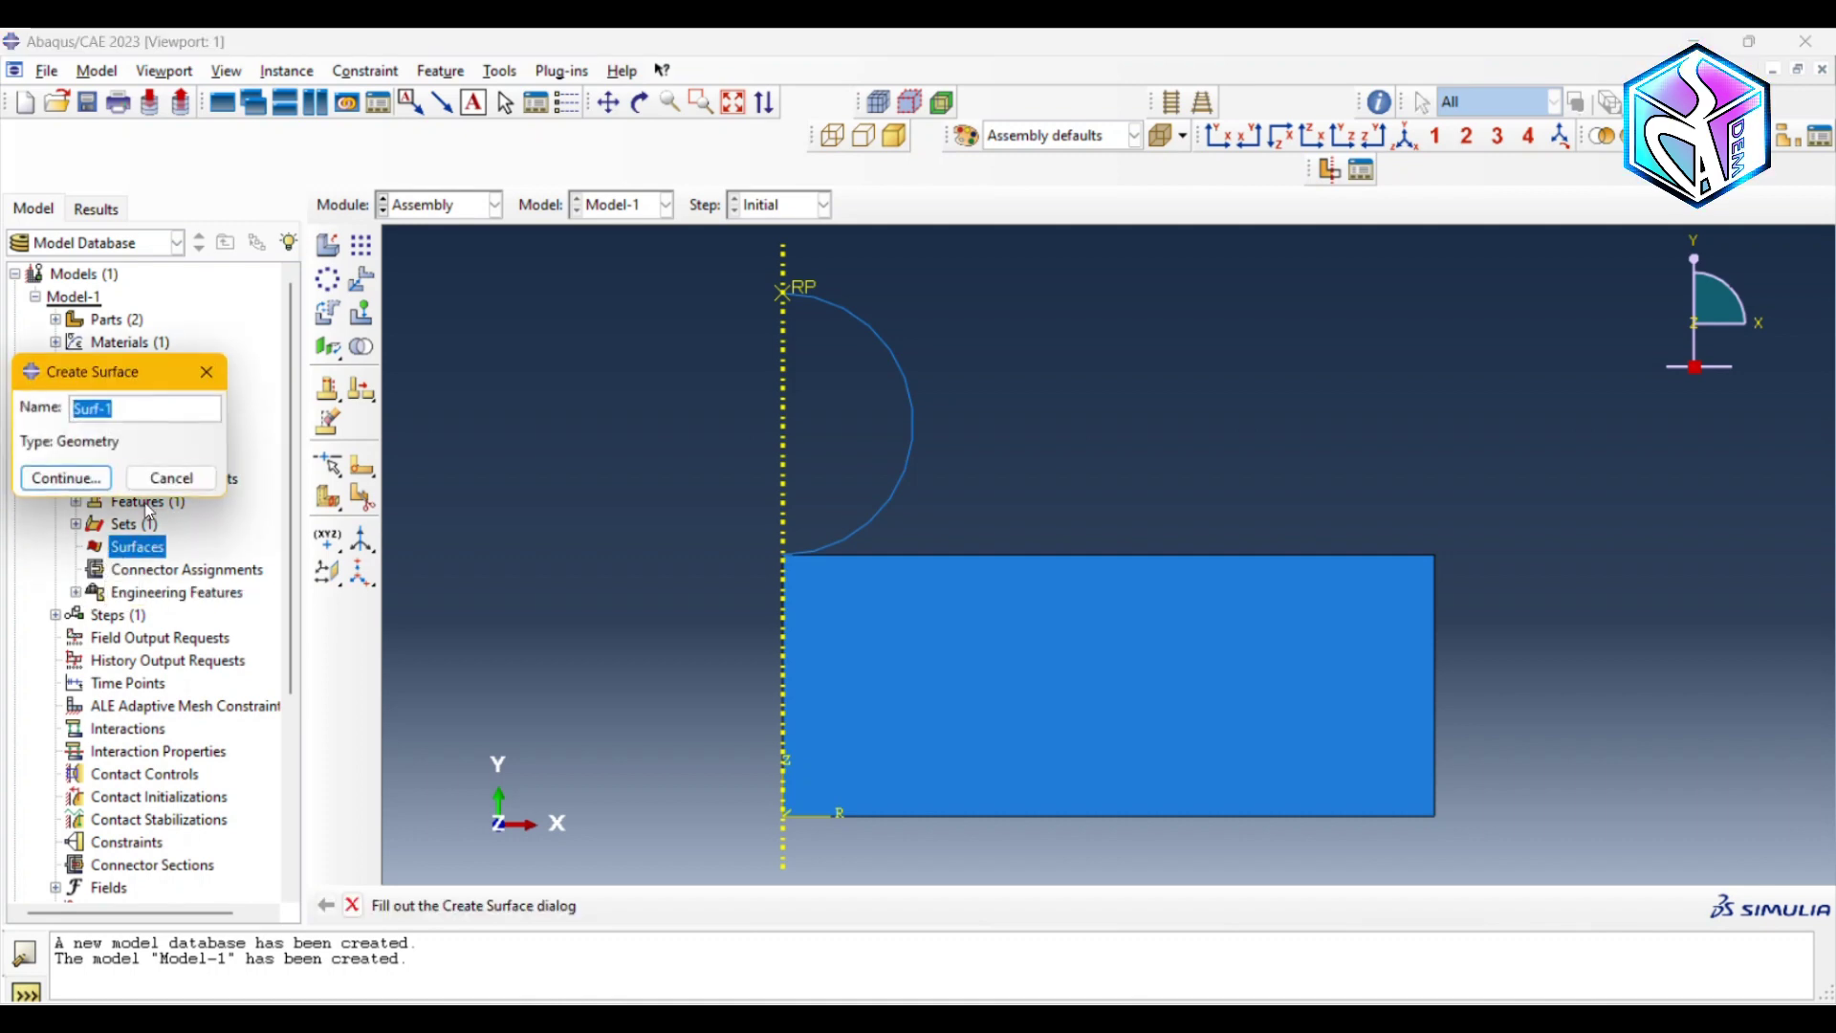
left_click(139, 412)
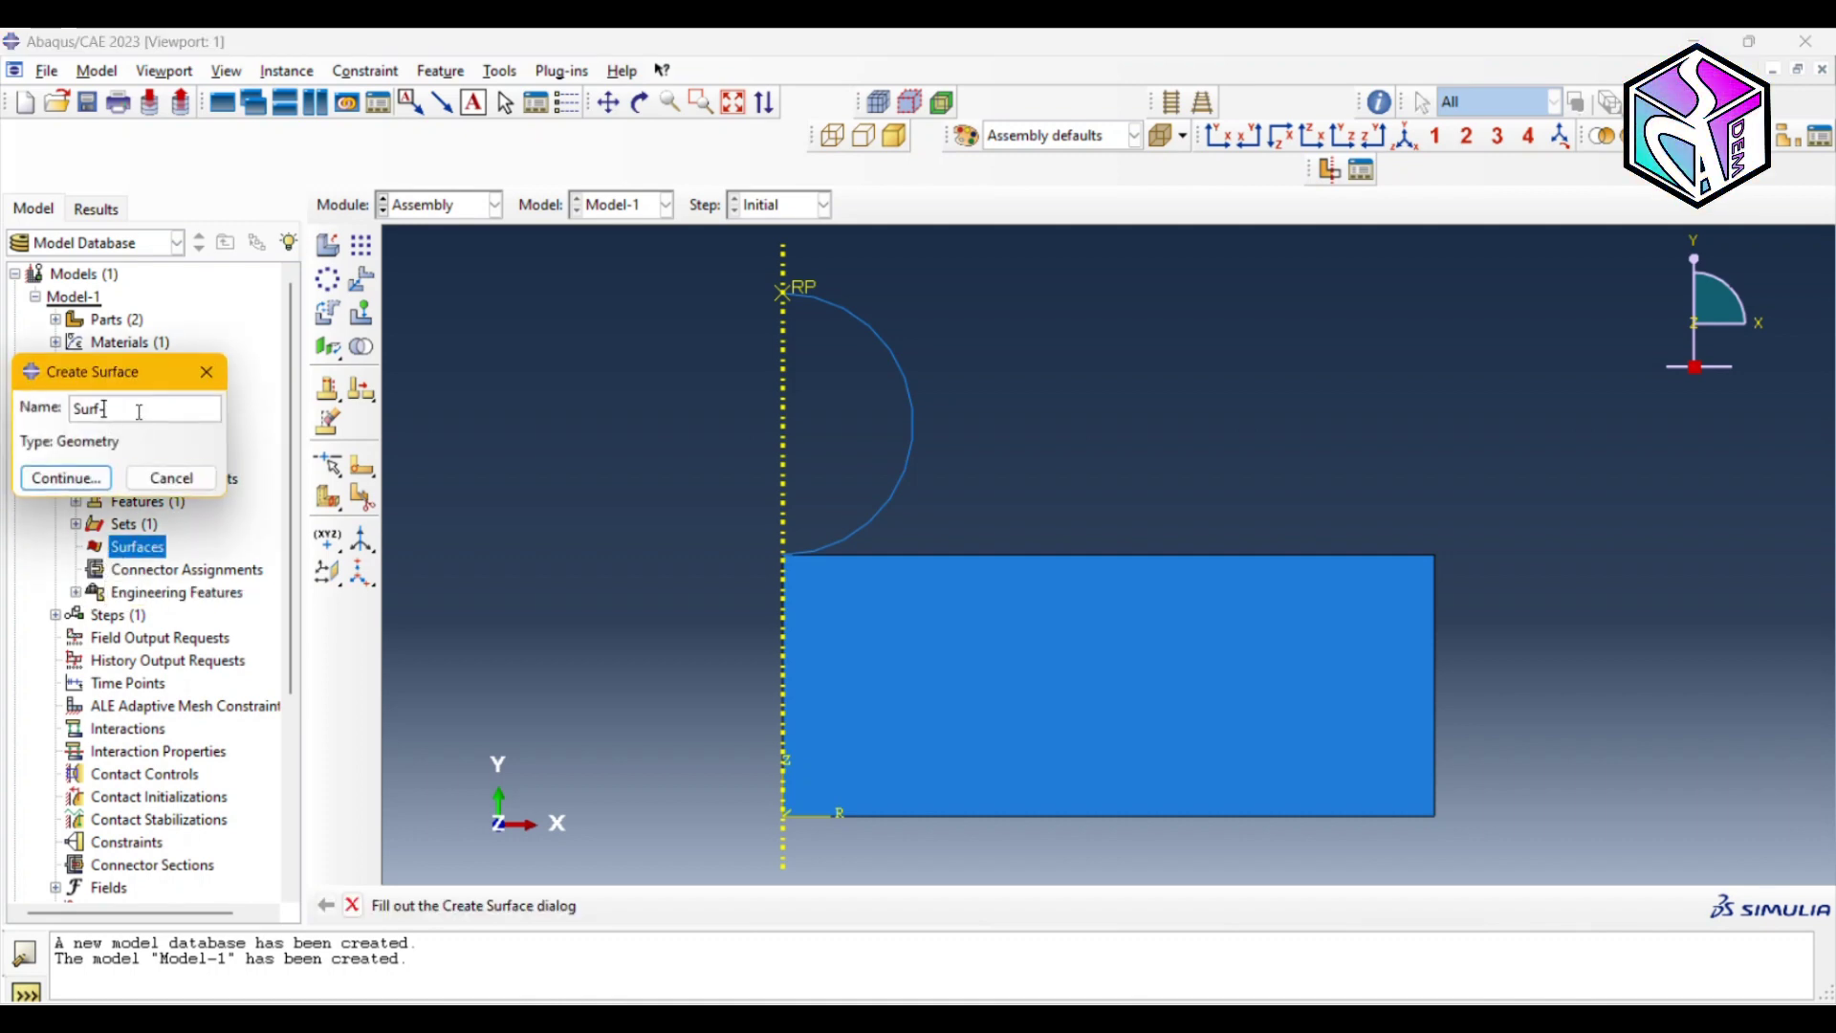
type("-Ba")
key("BackSpace")
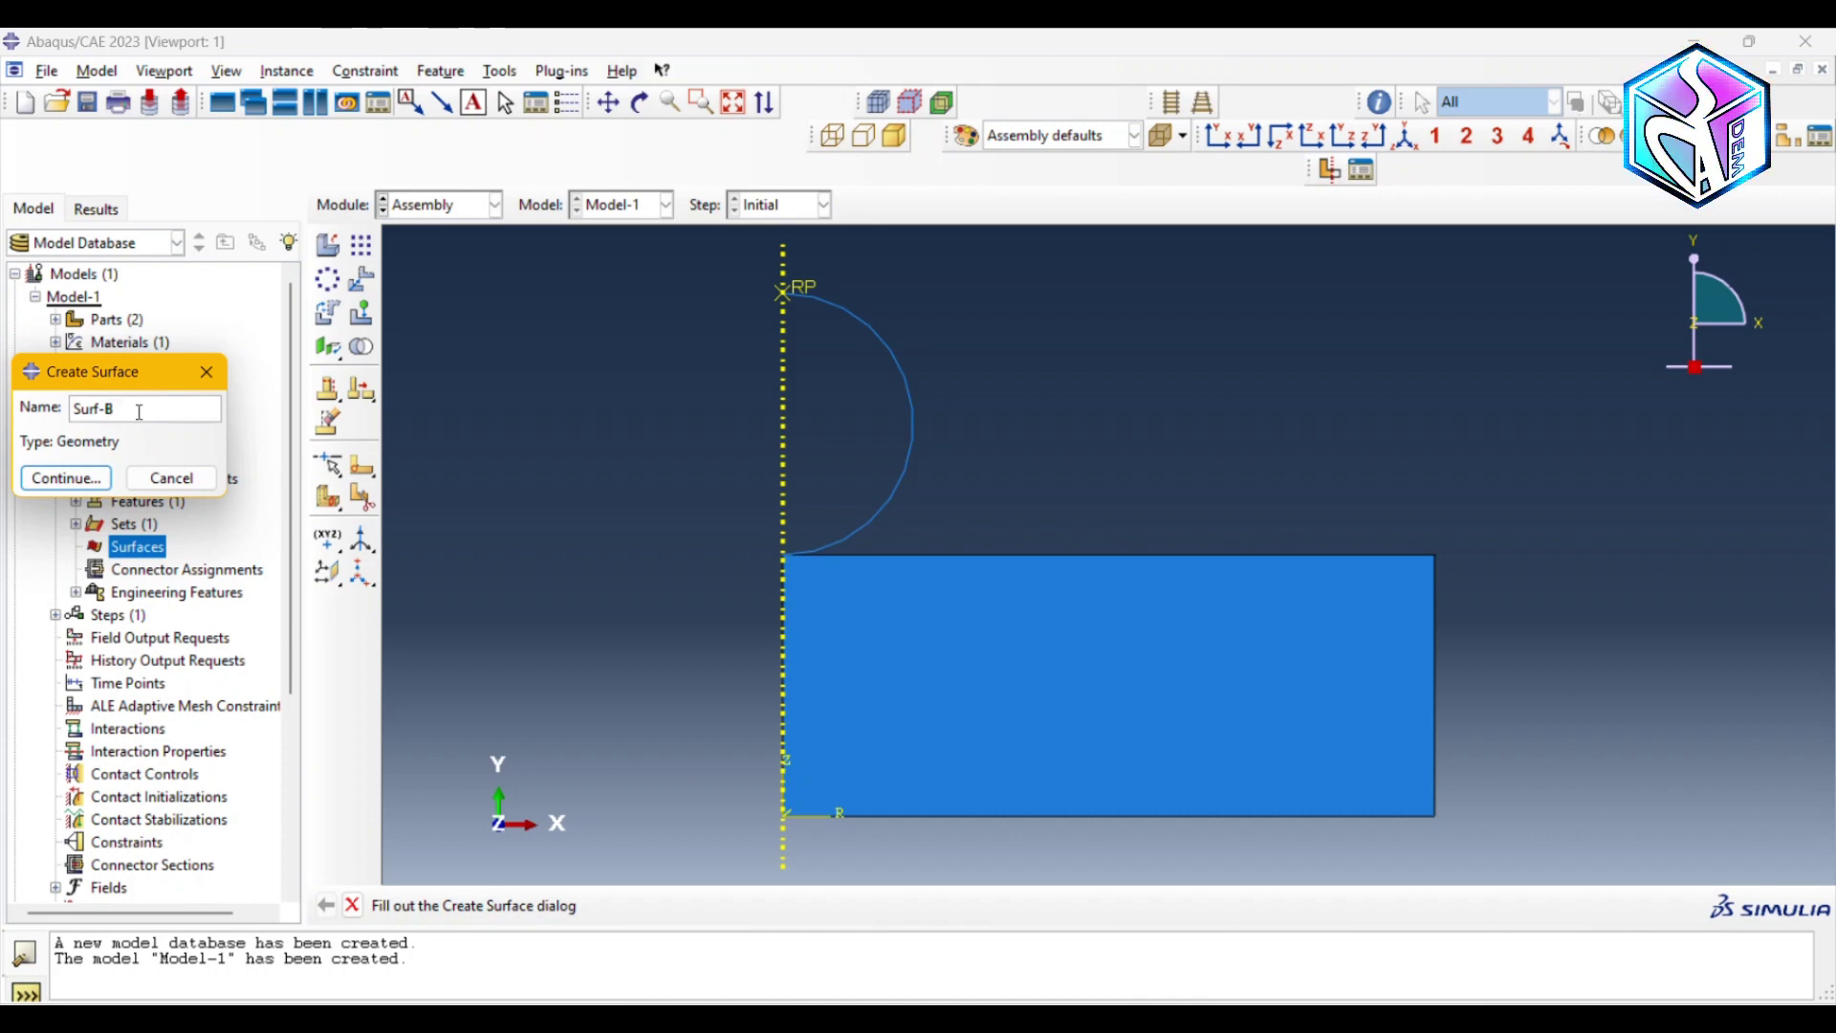
left_click(57, 483)
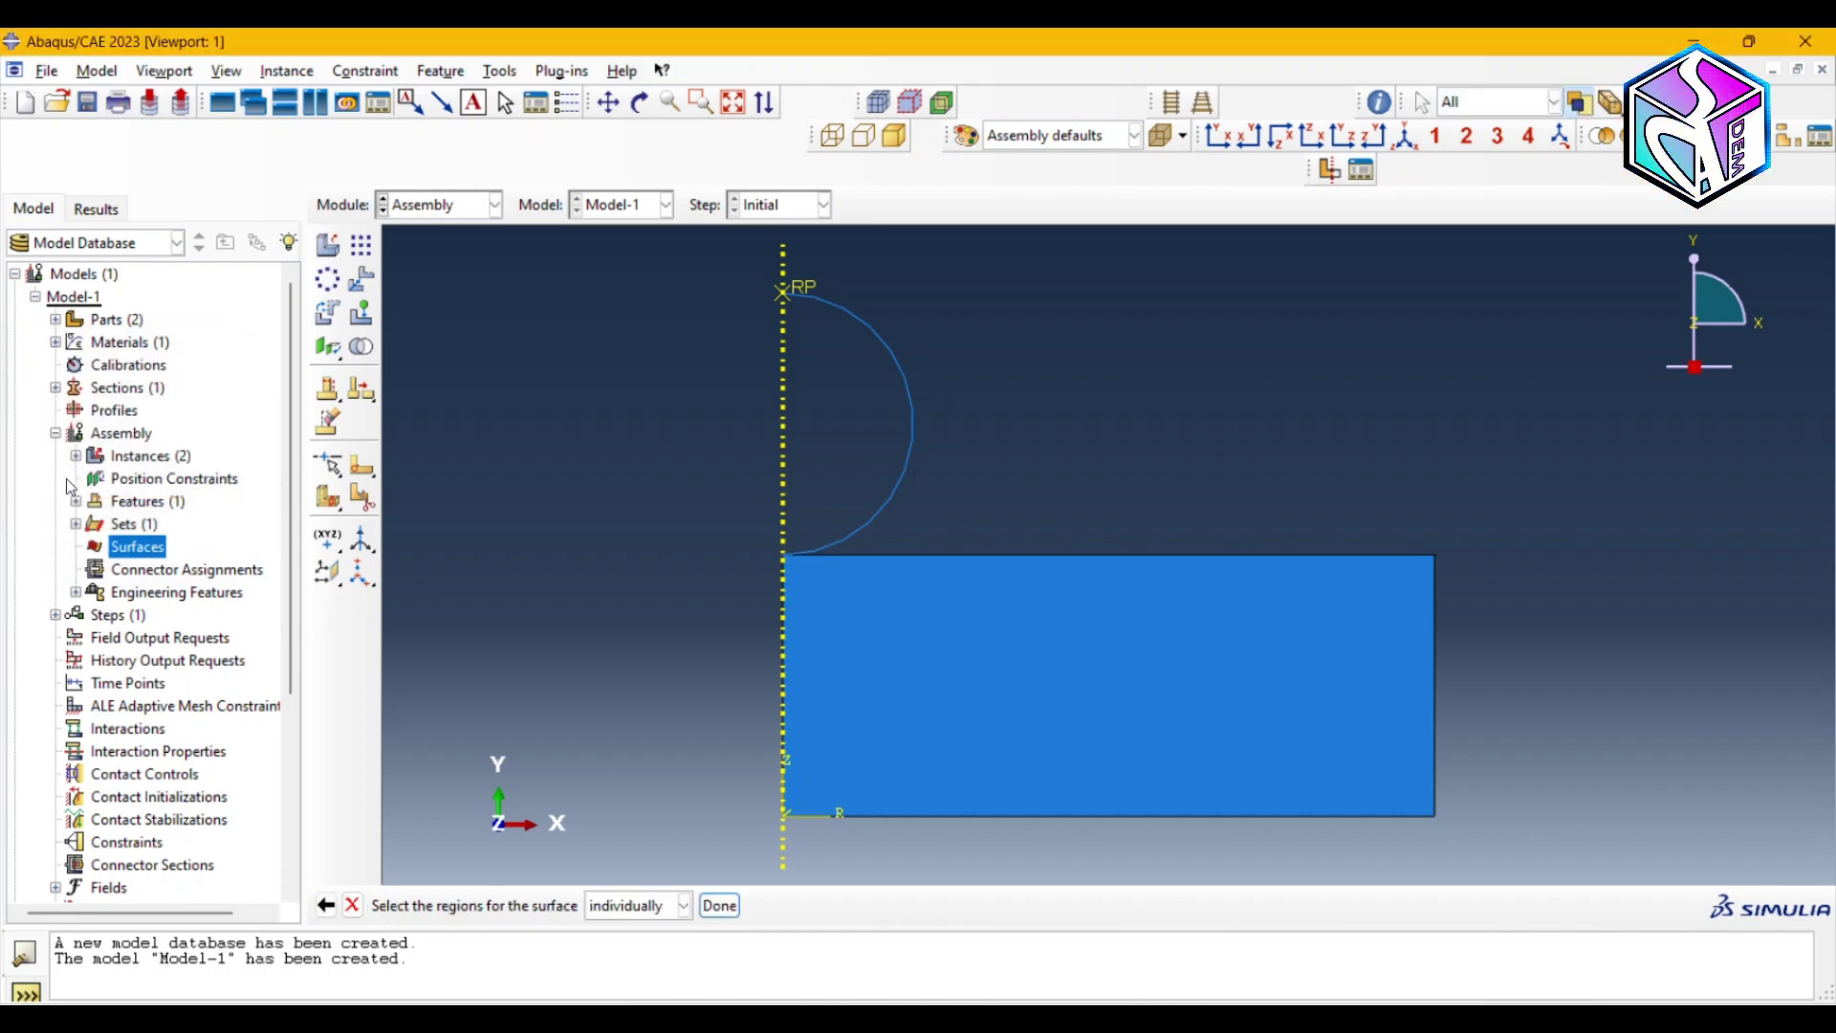
left_click(909, 394)
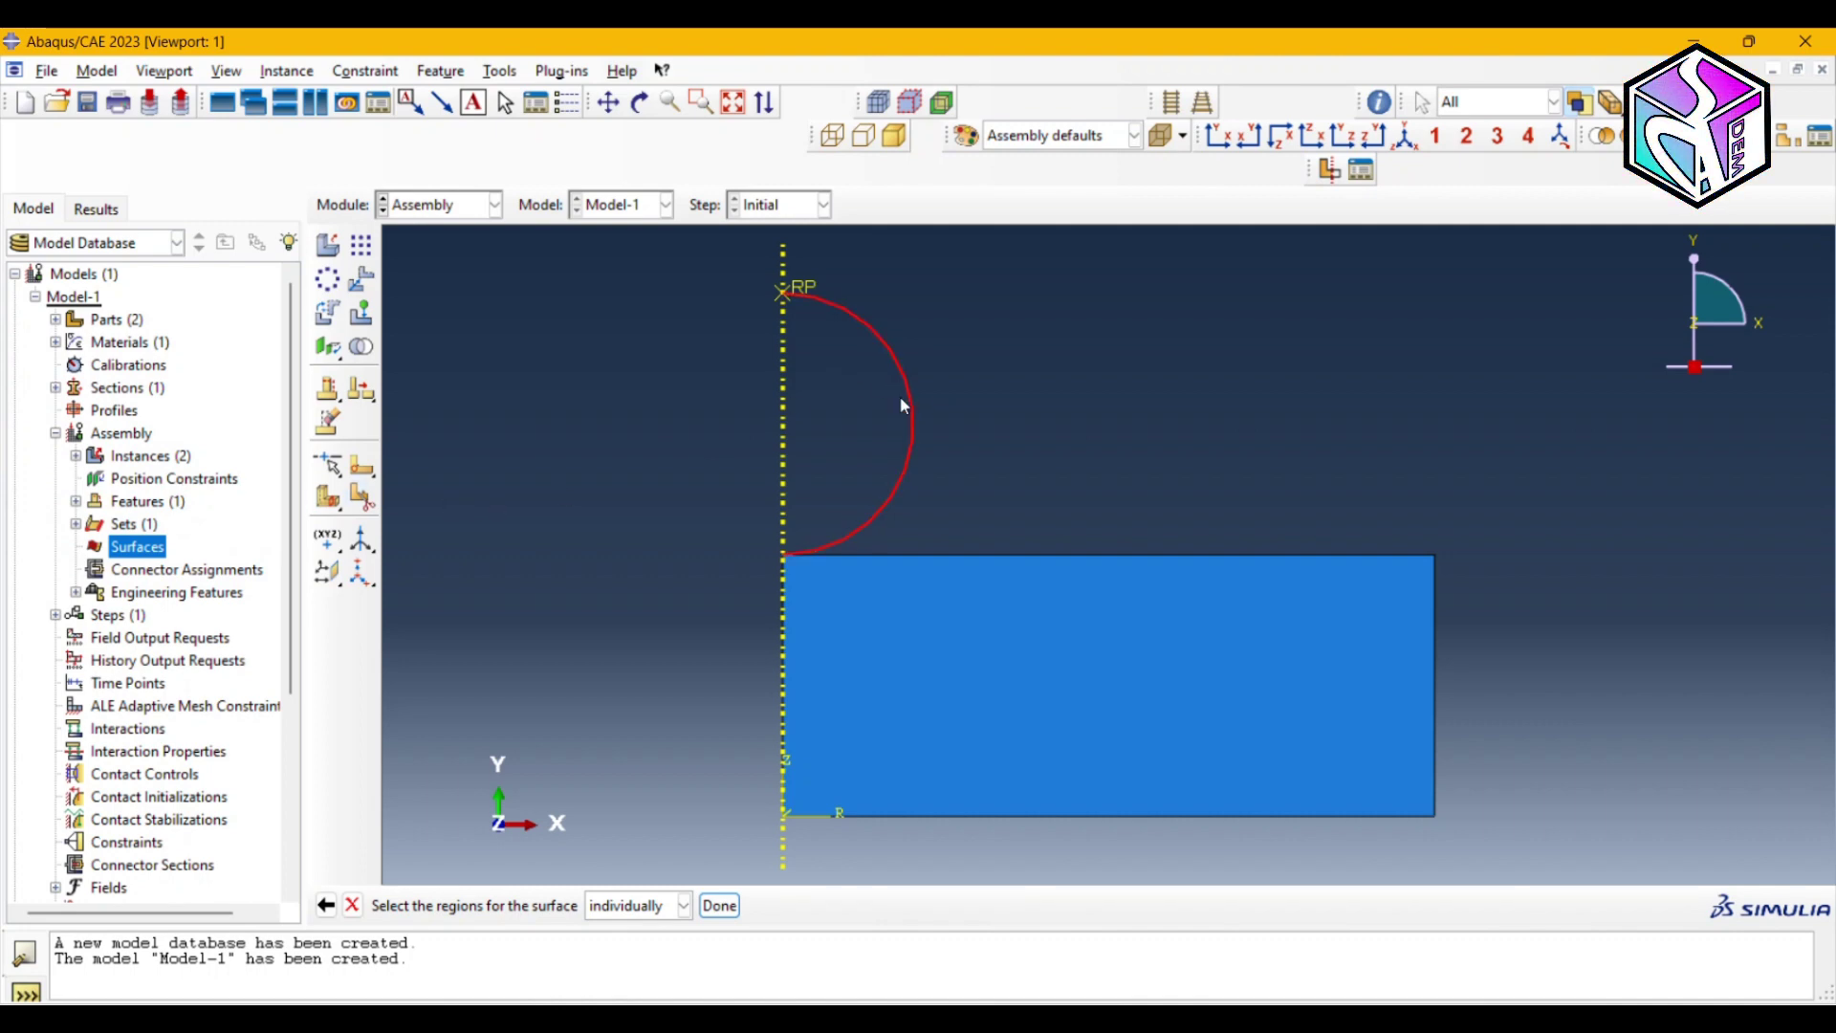
left_click(719, 905)
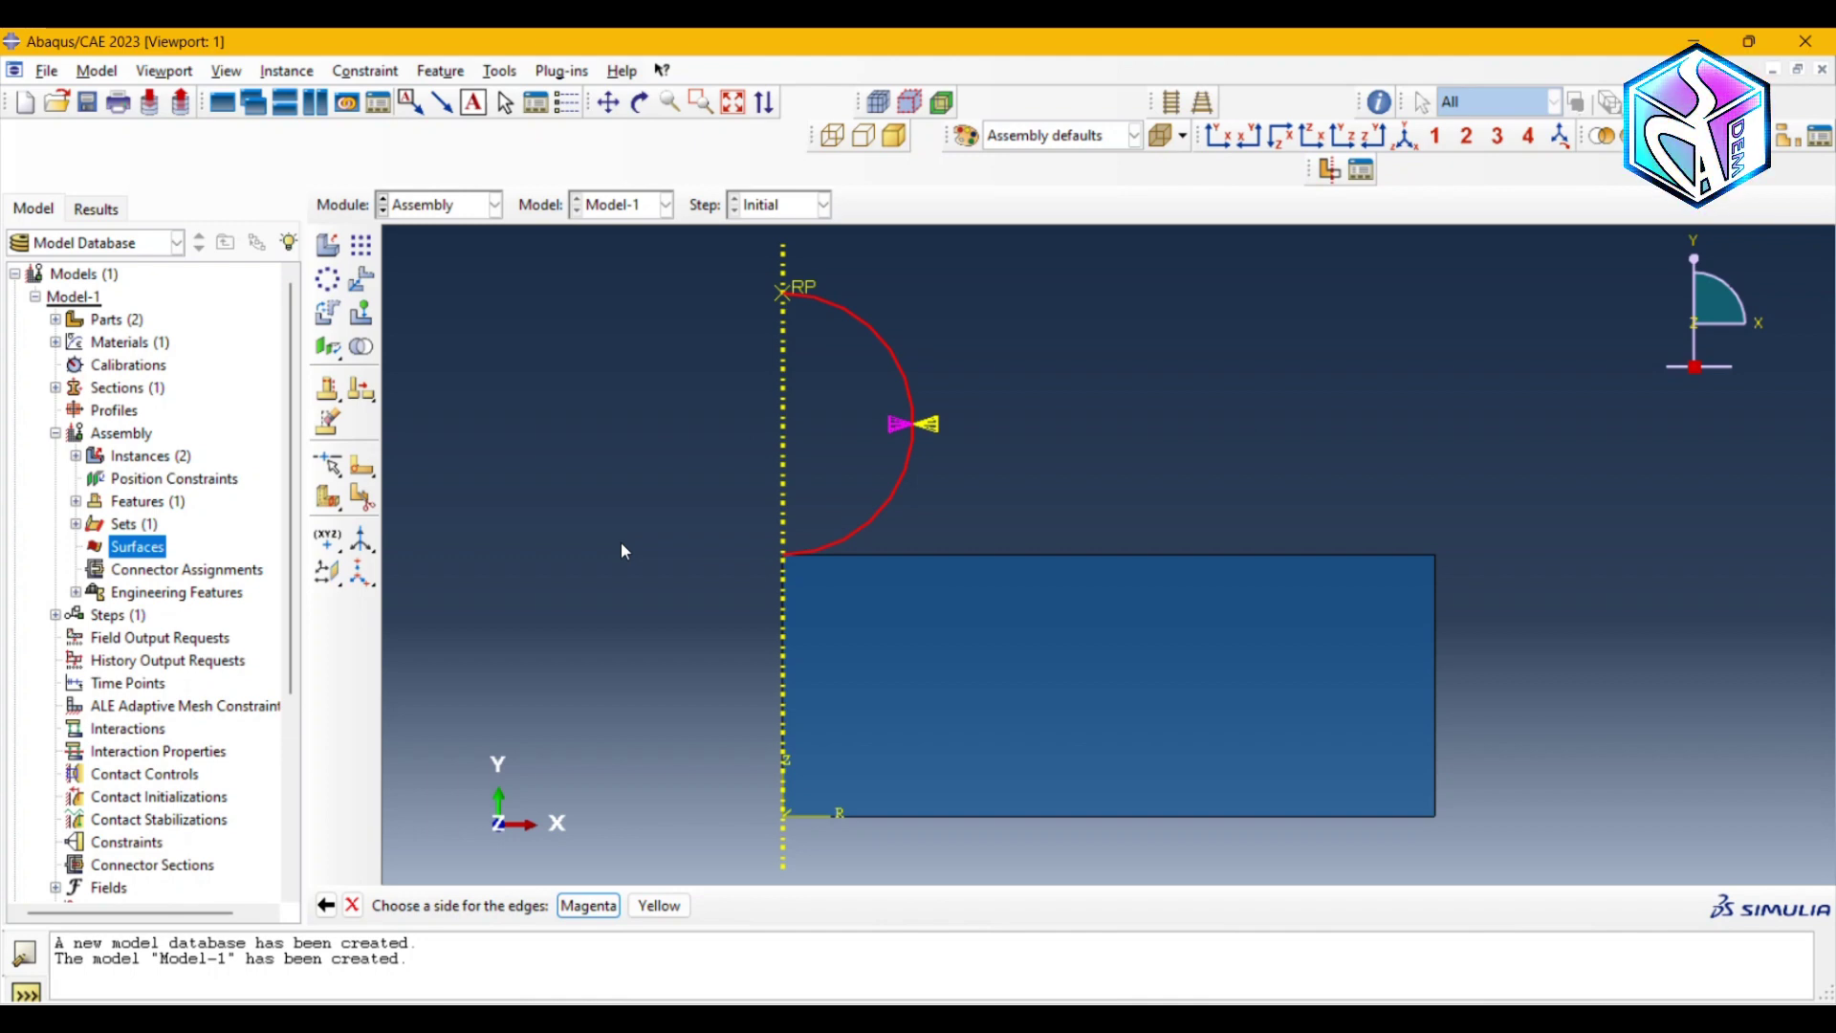
left_click(662, 908)
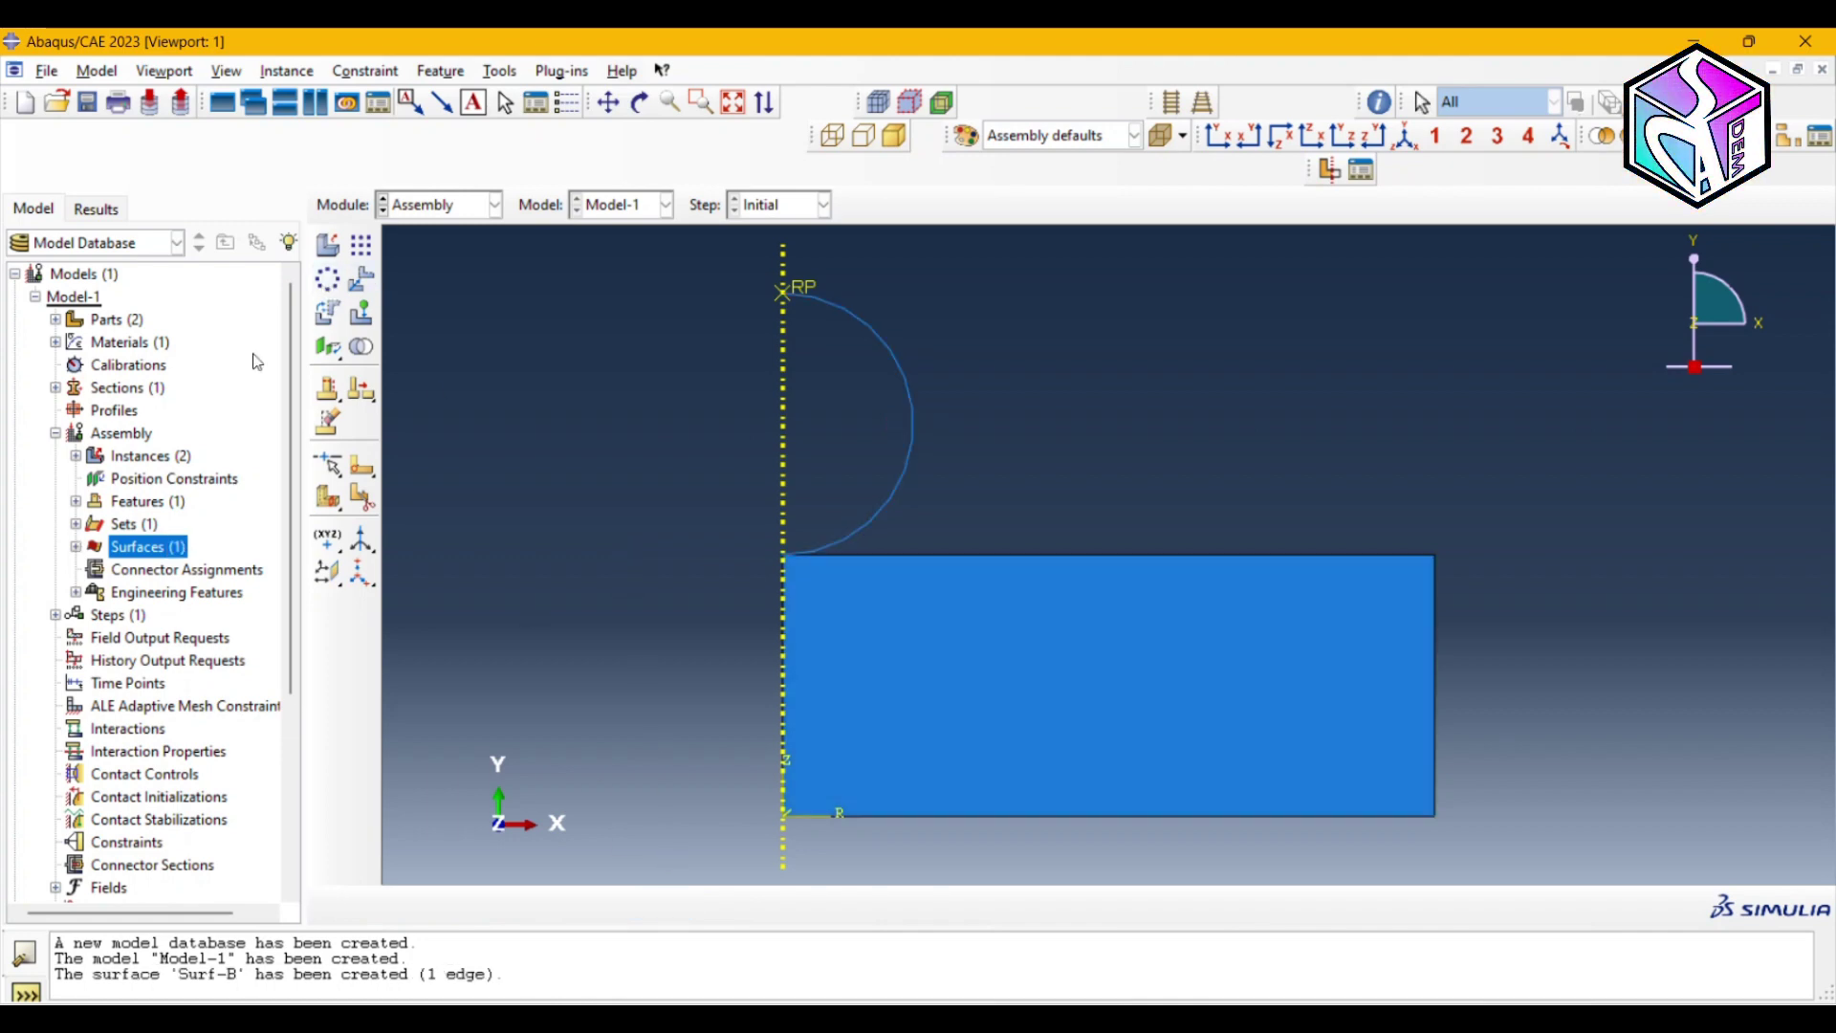
- Create an assembly surface named "Surf-TS" on the upper edge of the test sample
double_click(142, 548)
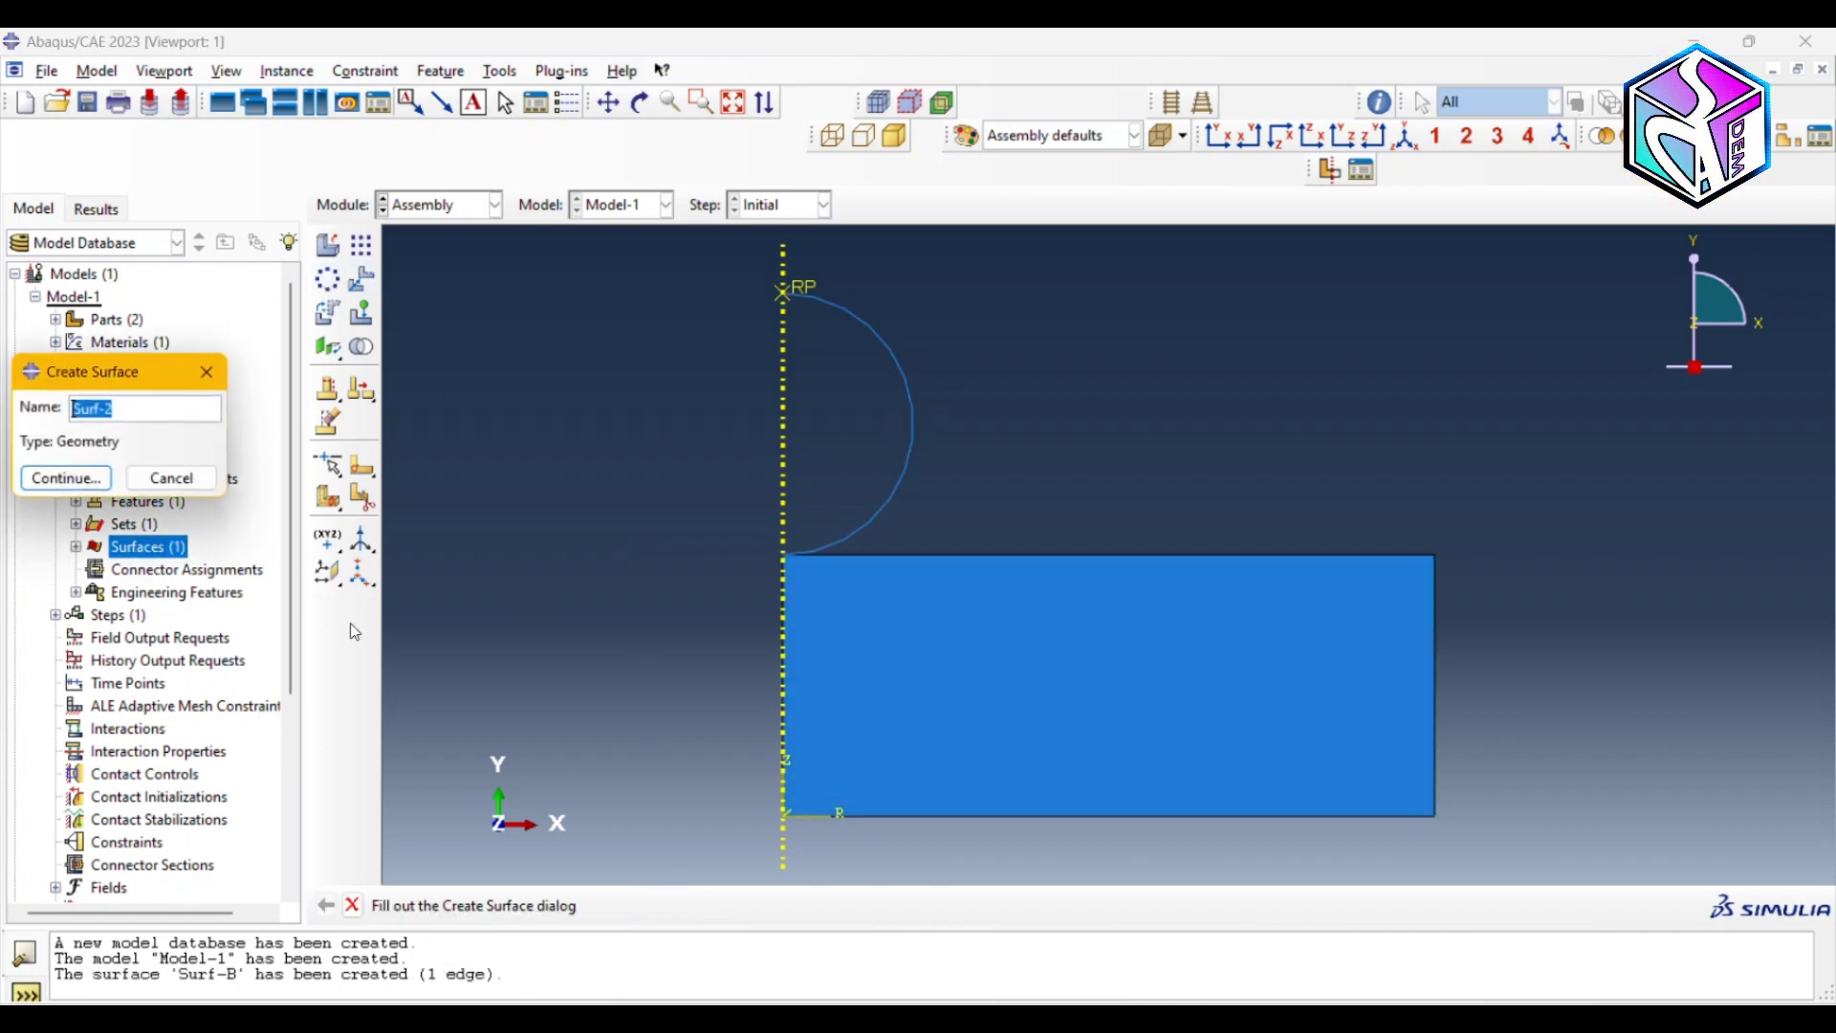
left_click(145, 409)
key("BackSpace")
key("BackSpace")
type("-TS")
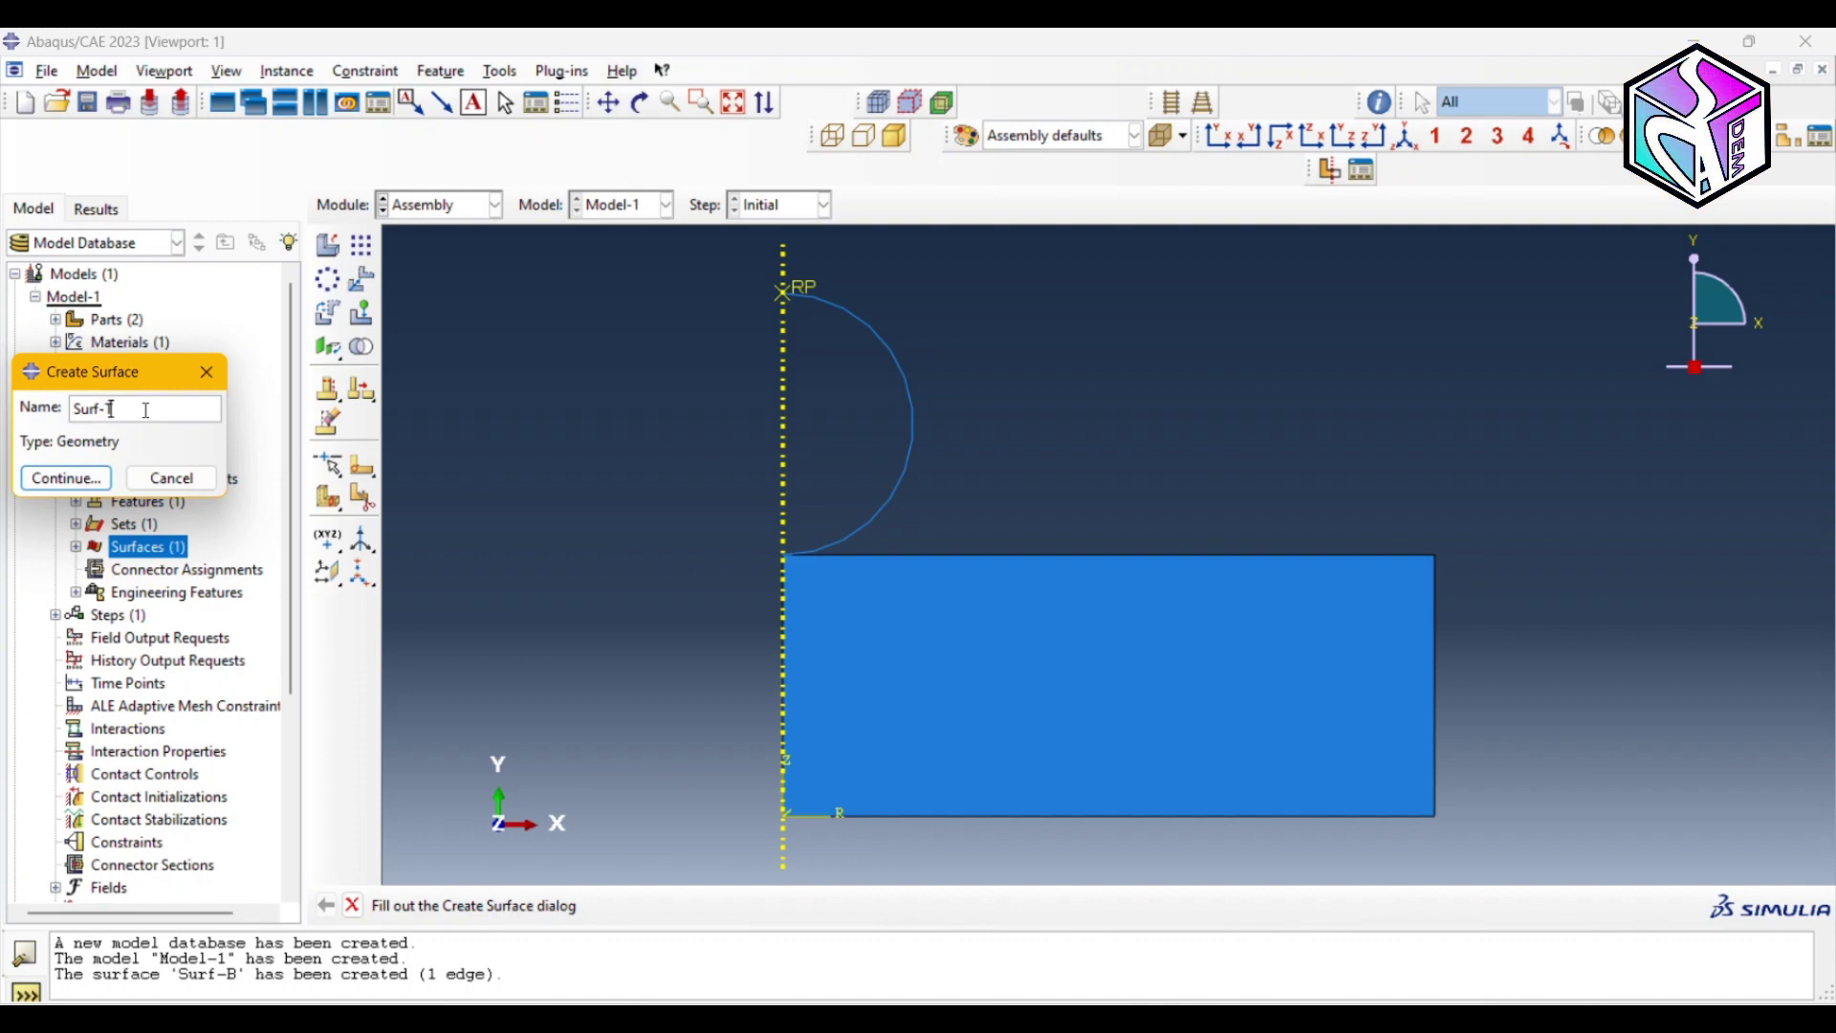
left_click(91, 480)
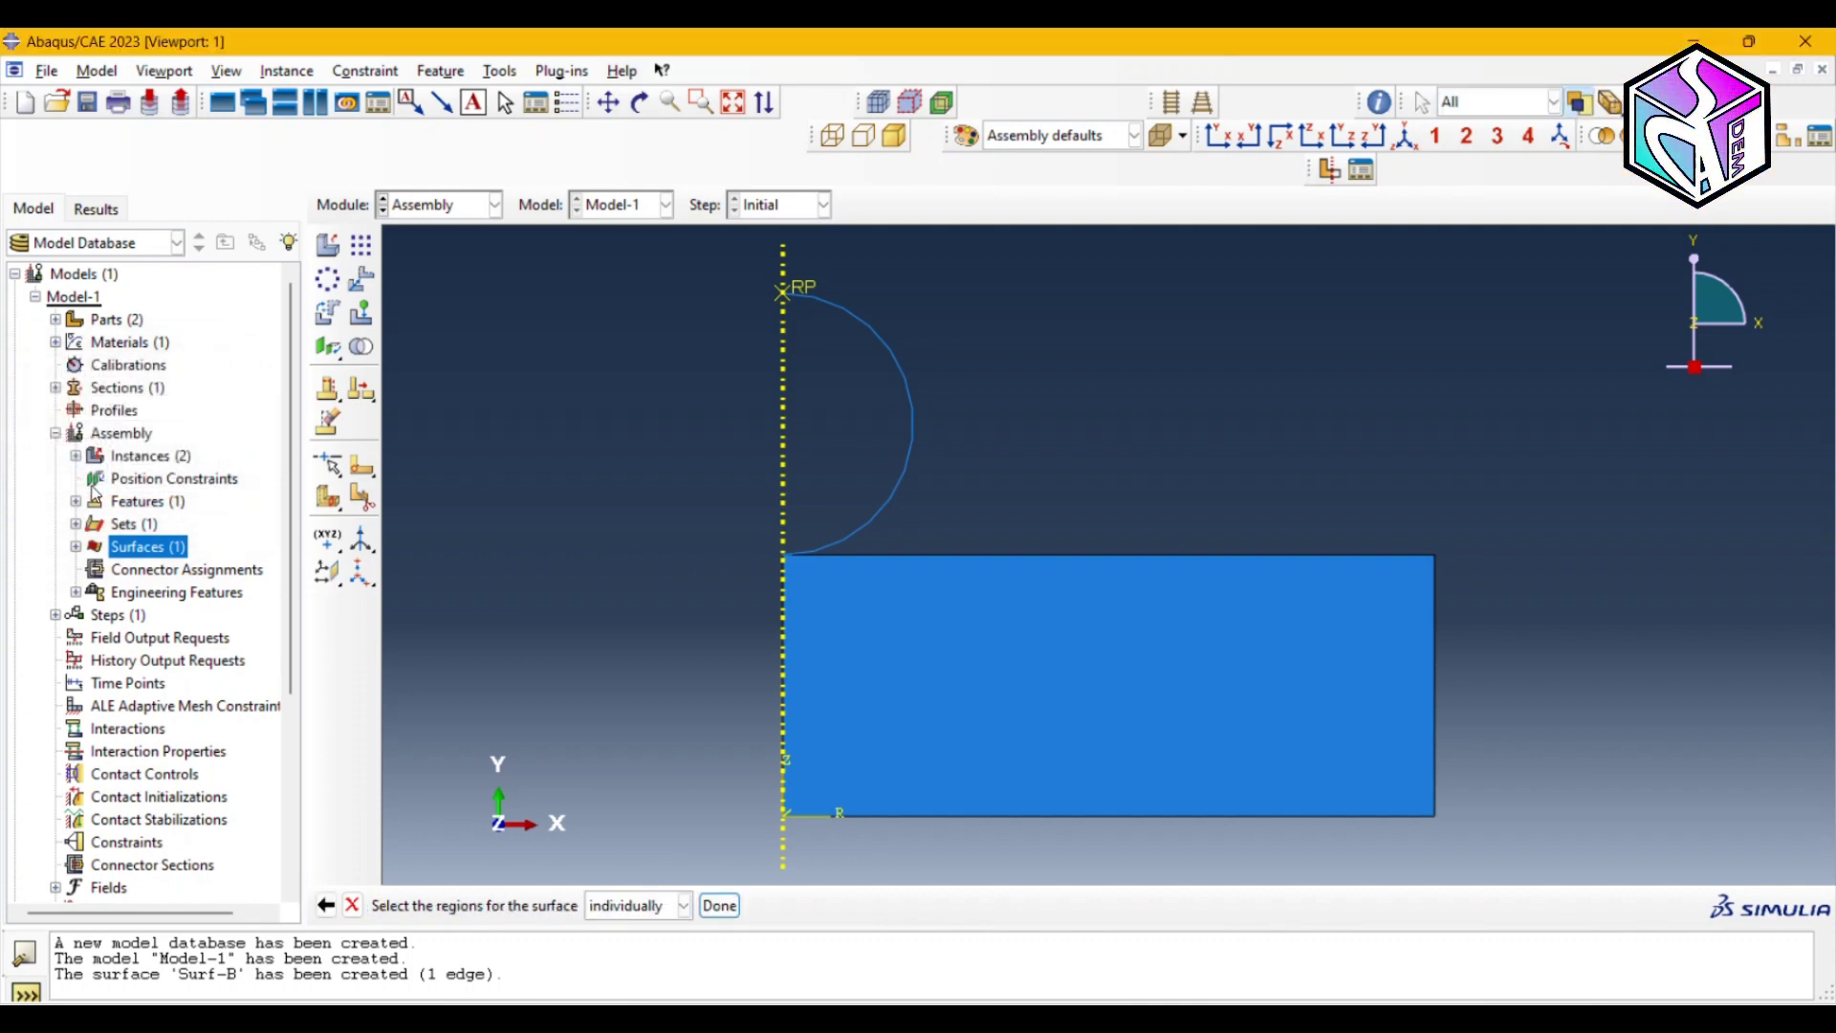
left_click(1010, 556)
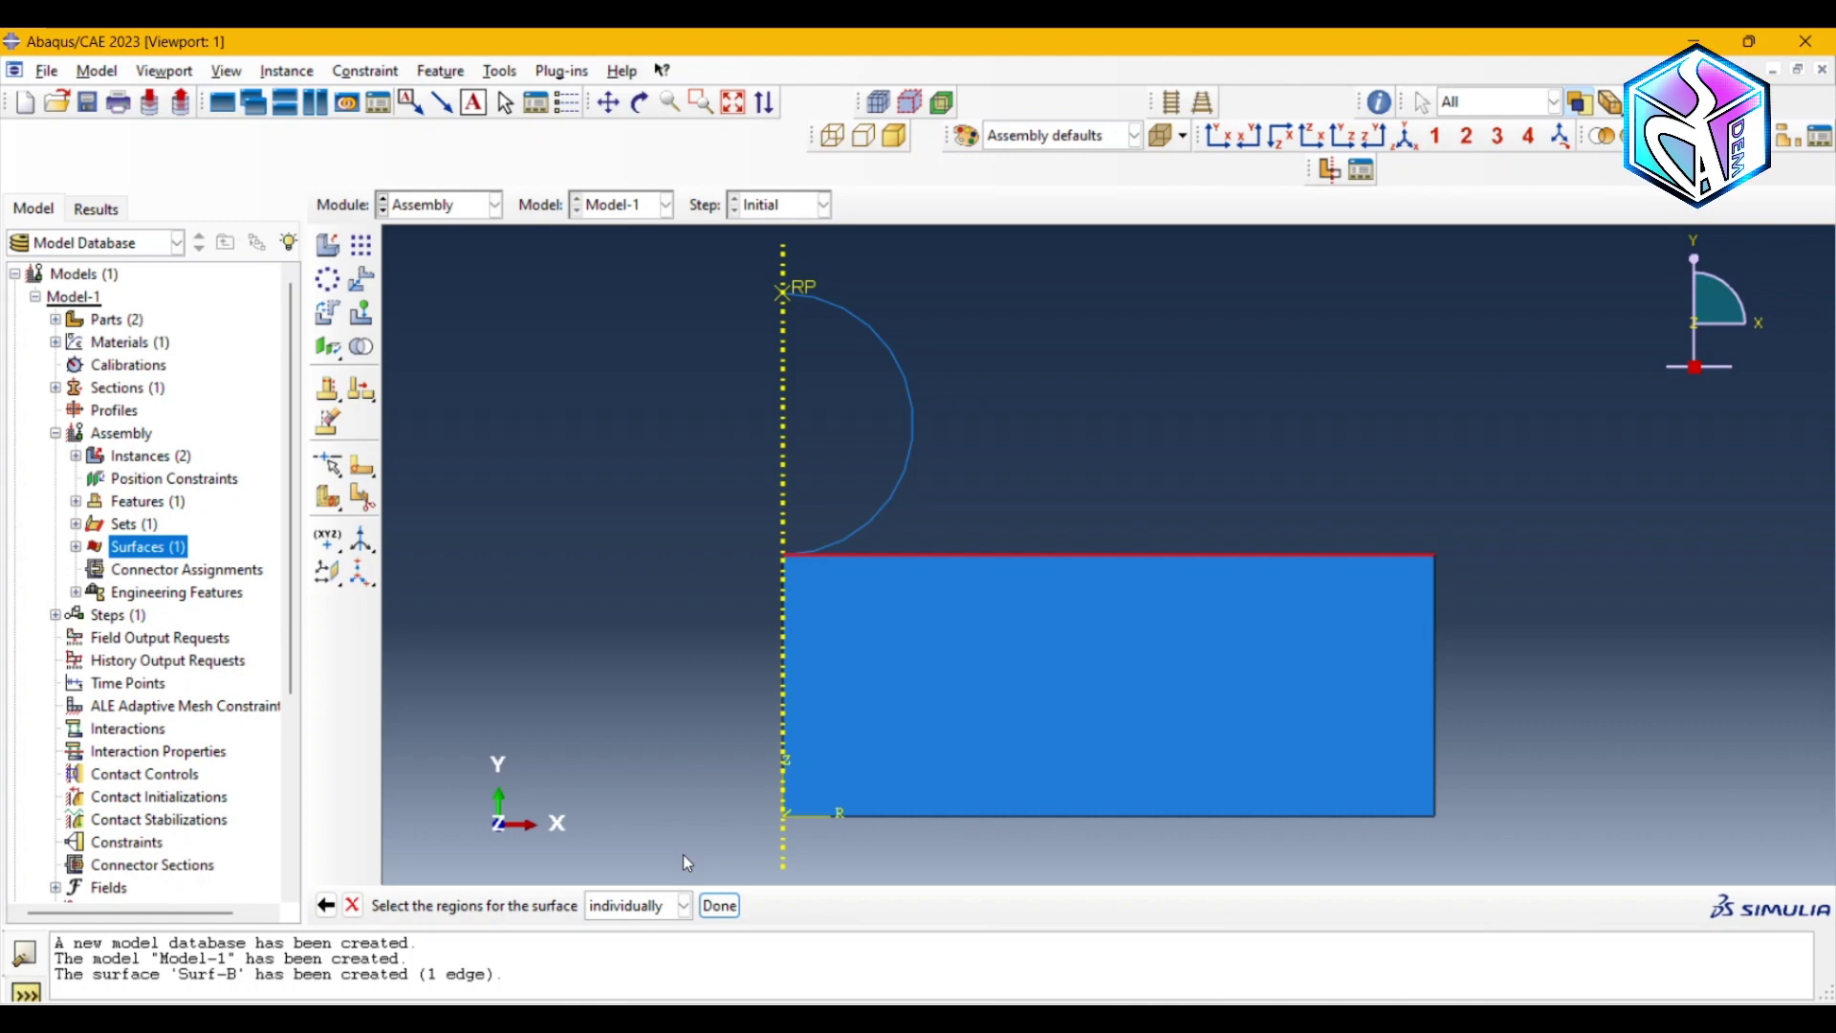
left_click(719, 904)
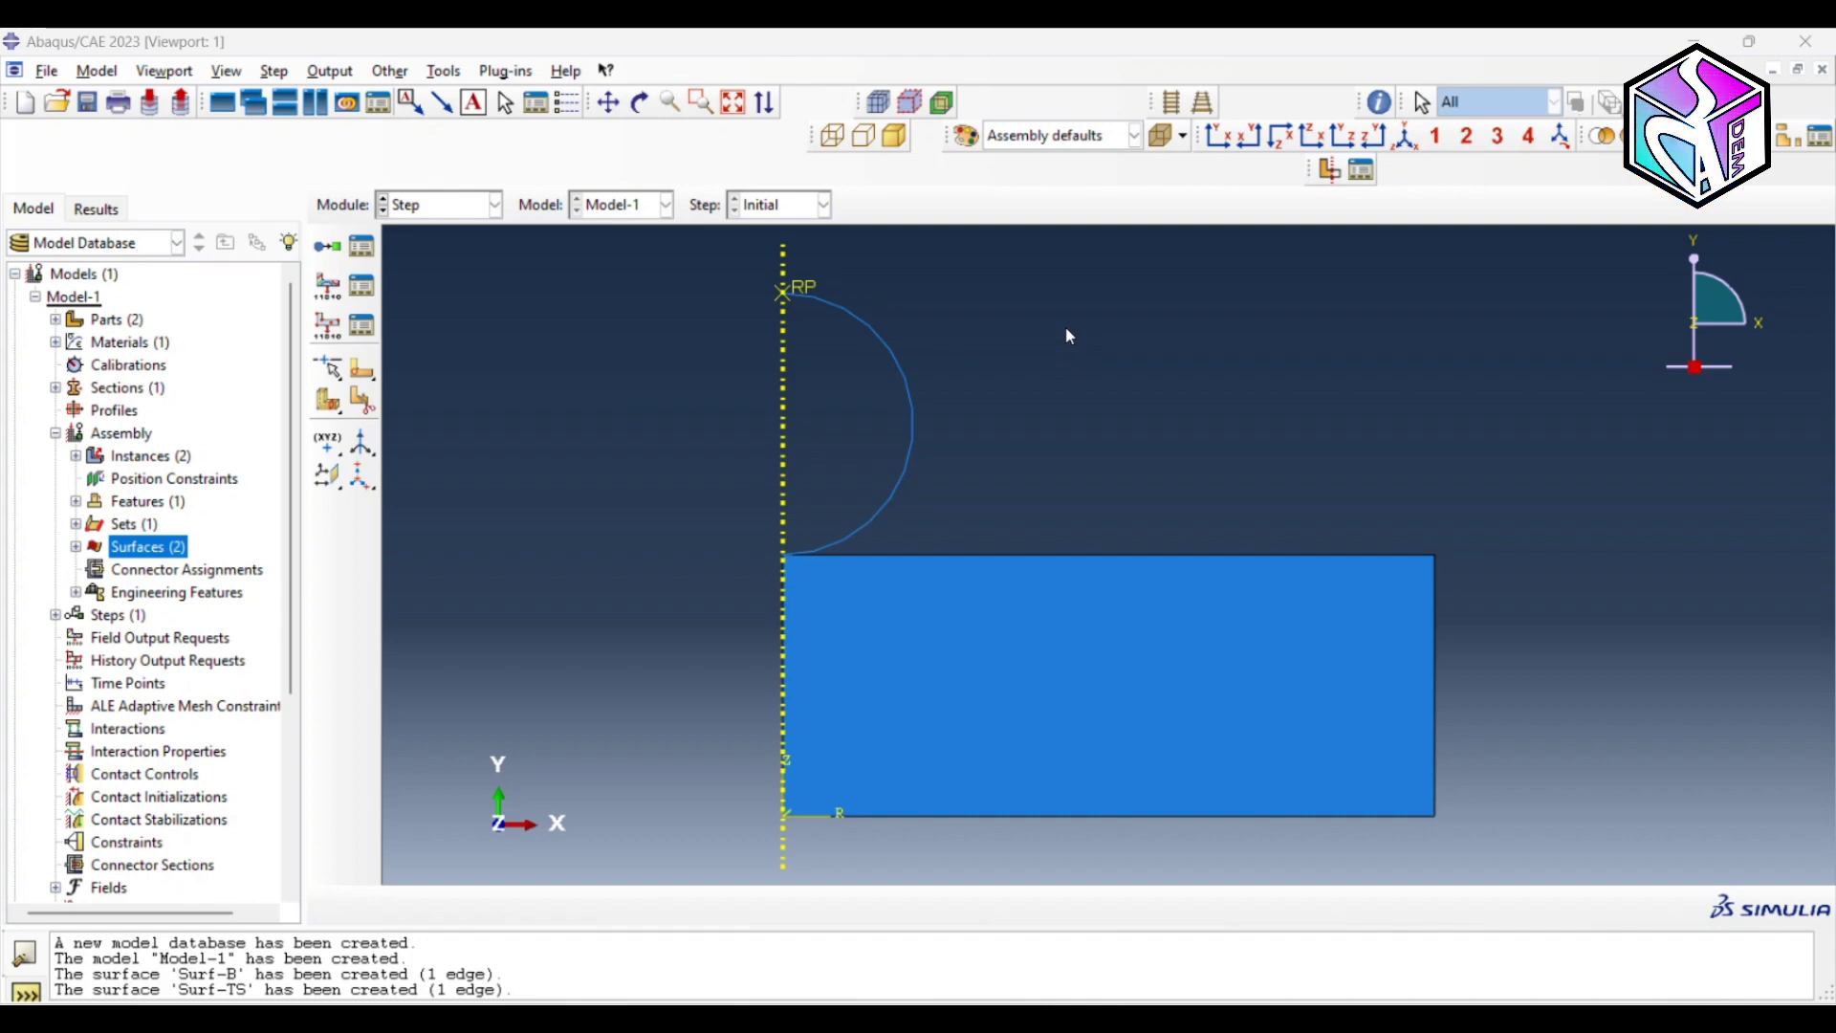
- Create a Static, General analysis step named "Step-Indentation" after the Initial step
left_click(328, 247)
left_click(444, 326)
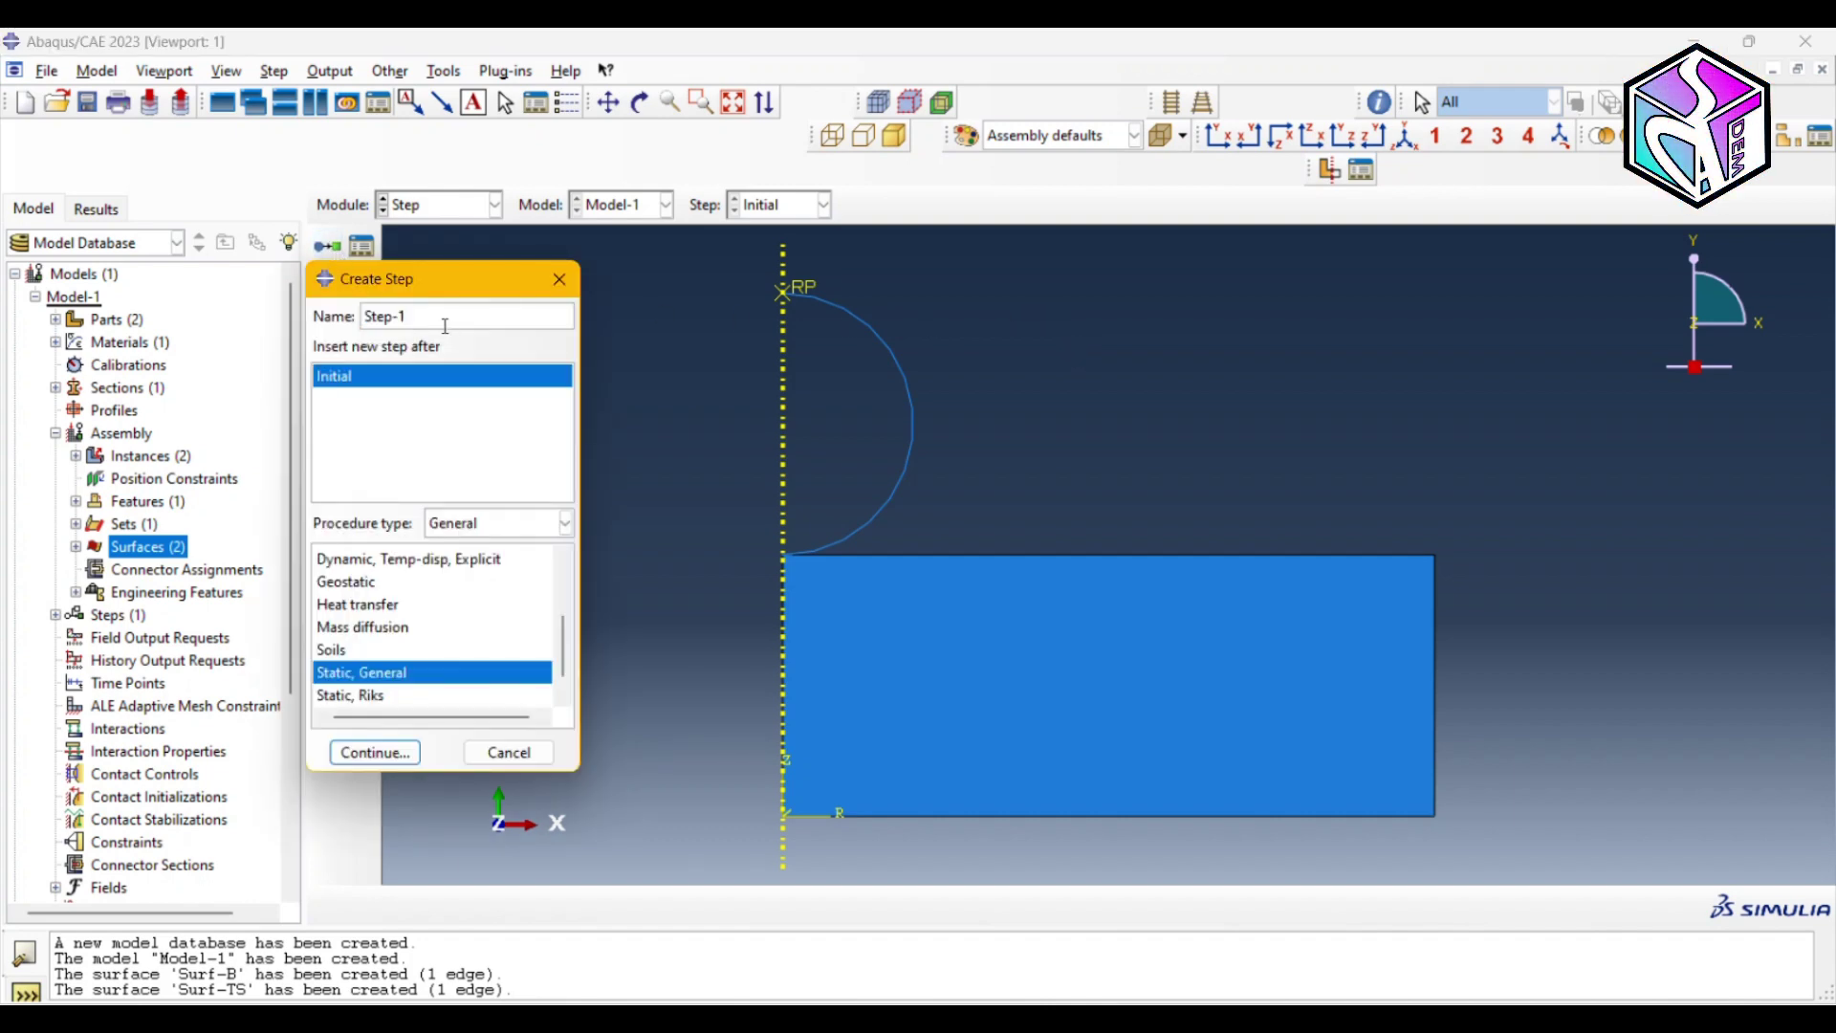
key("BackSpace")
key("BackSpace")
key("BackSpace")
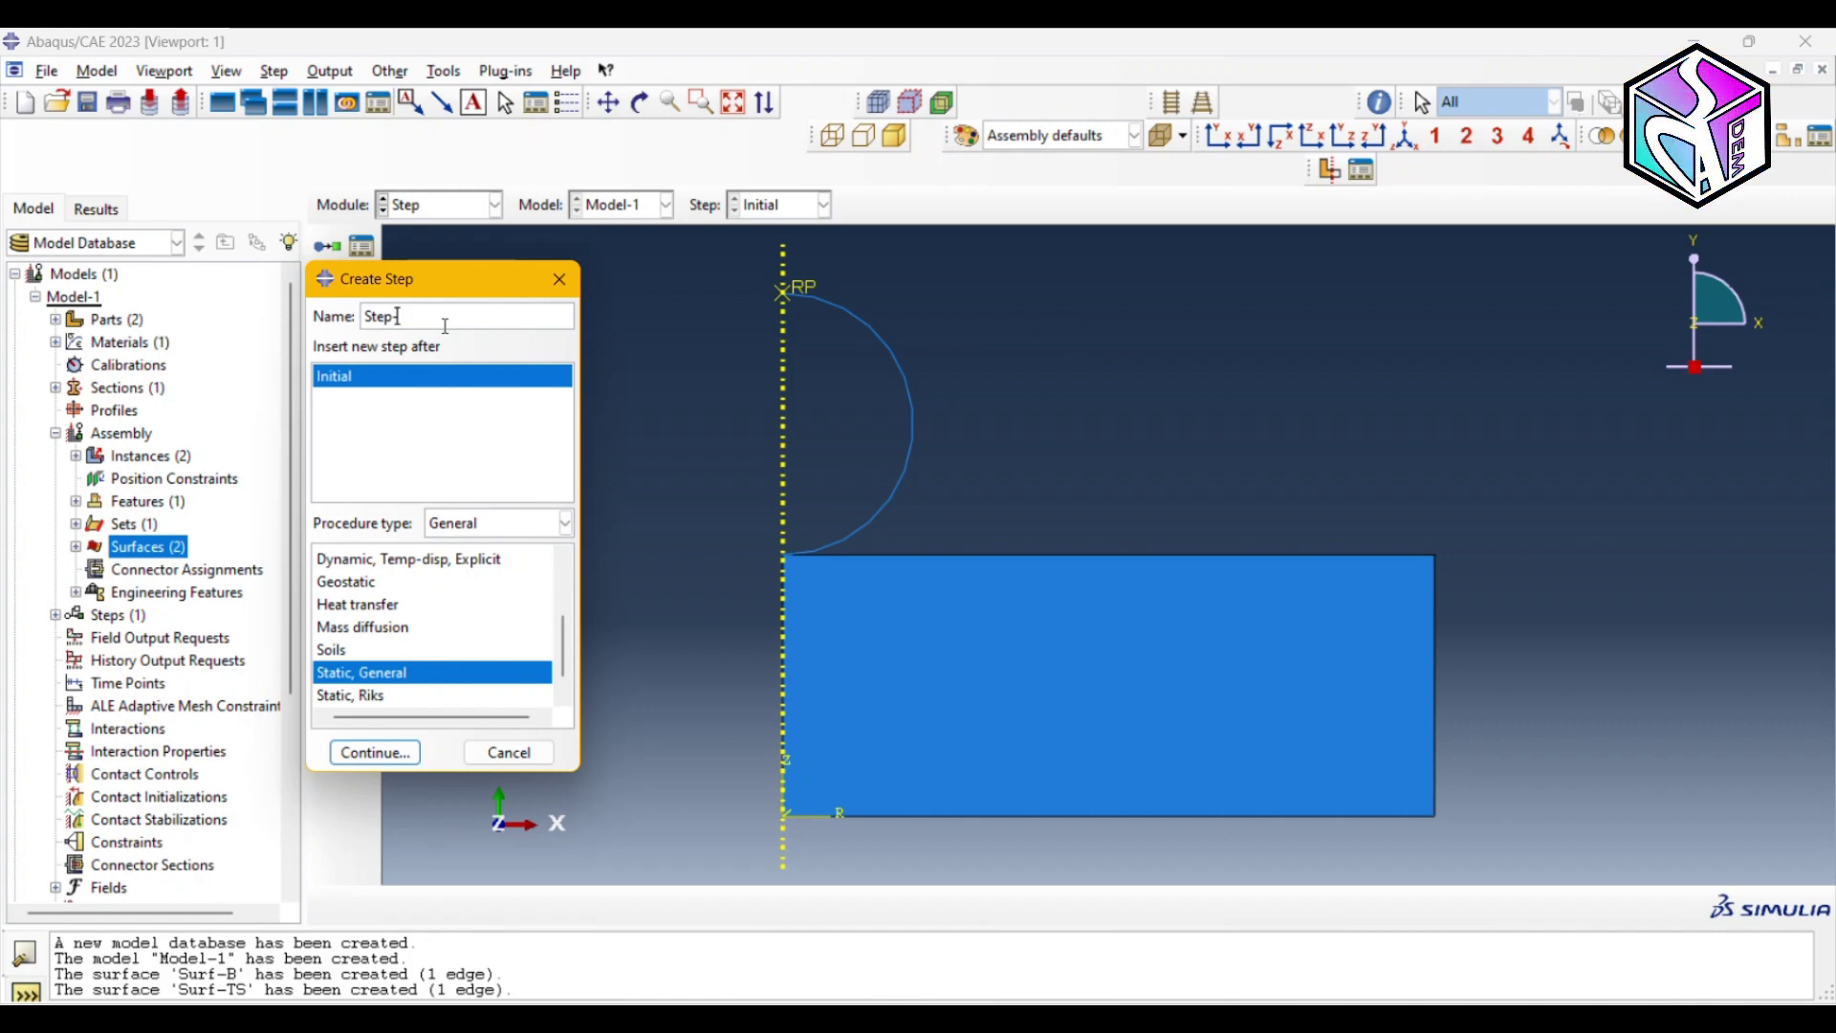
type("-Ind")
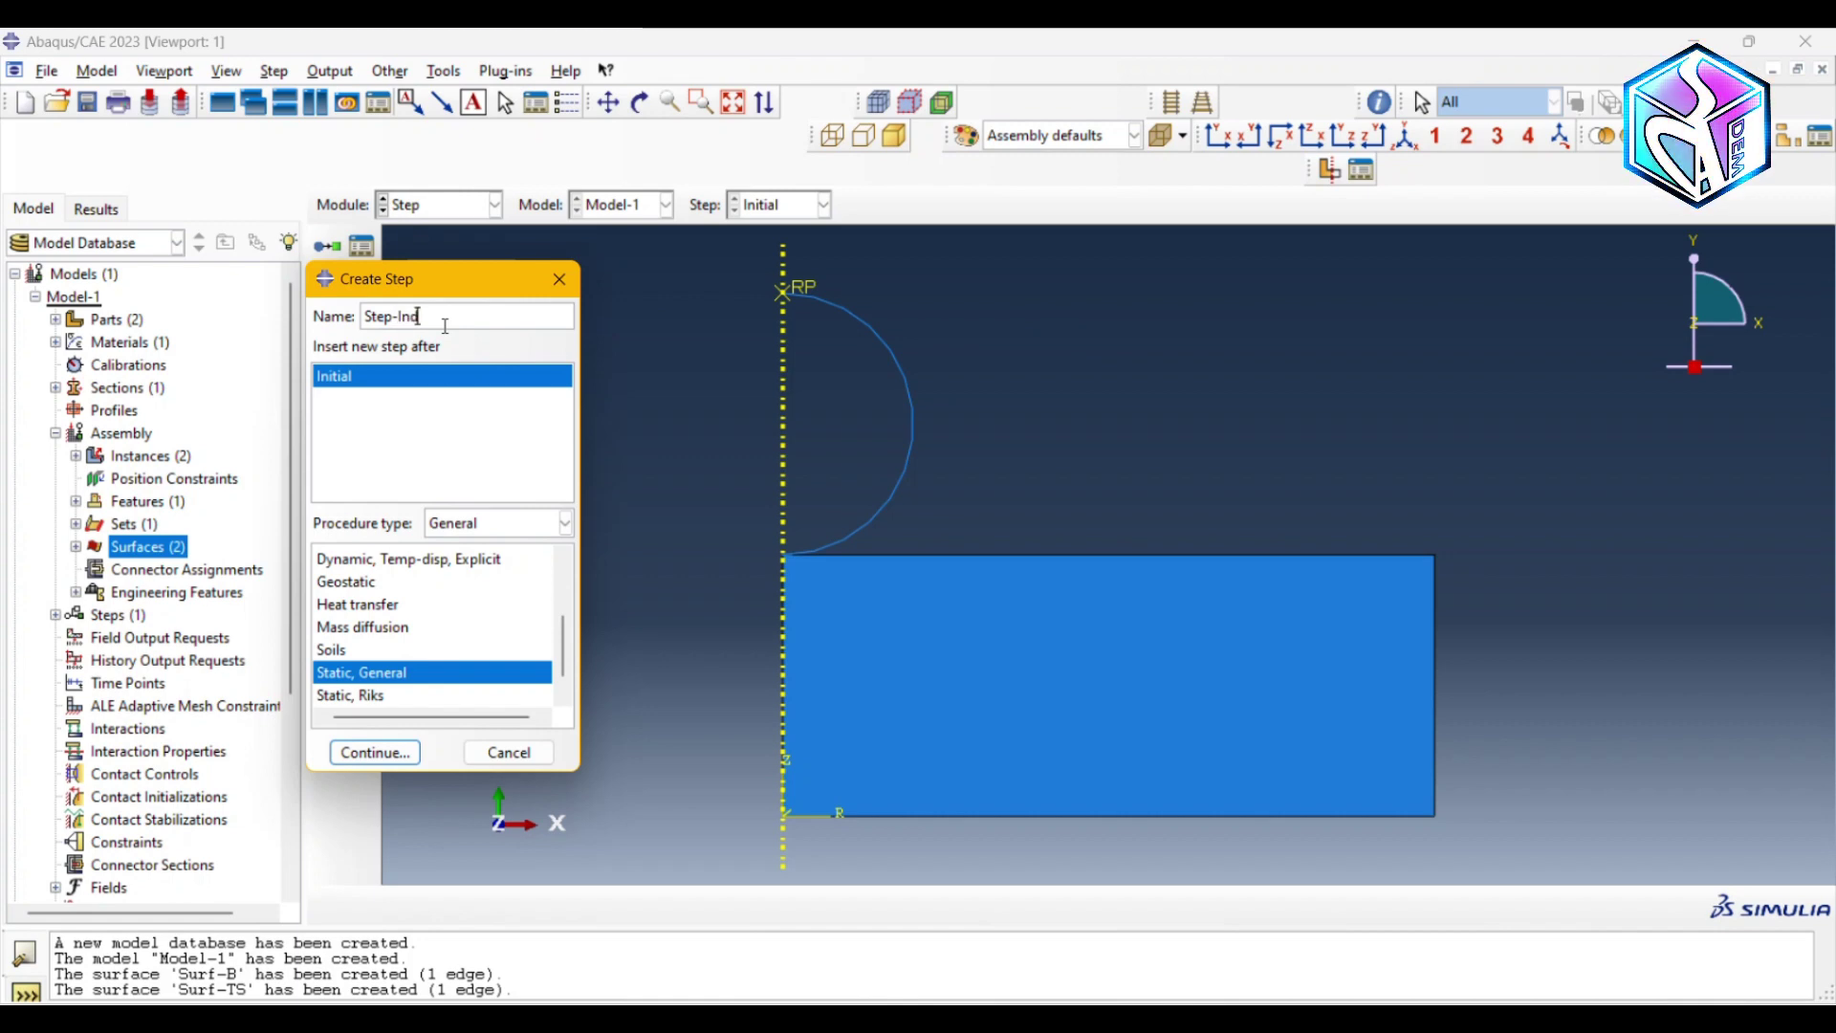
type("entation")
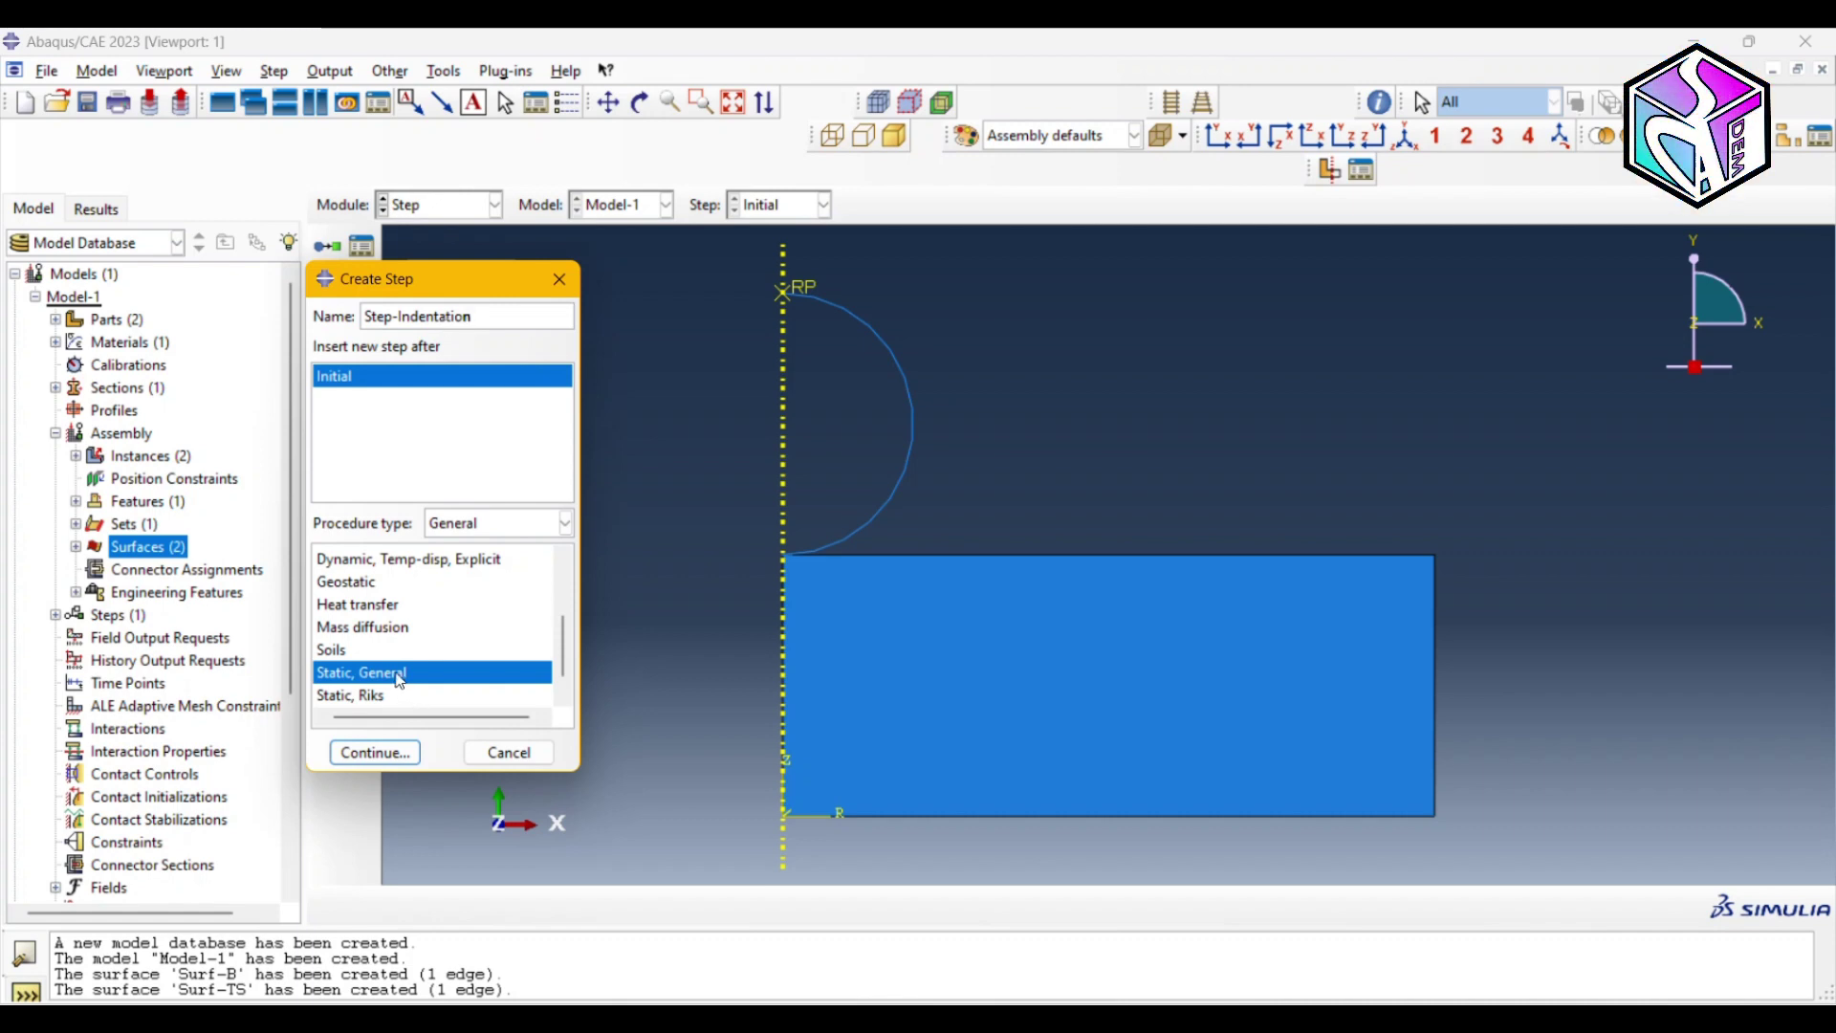
left_click(375, 752)
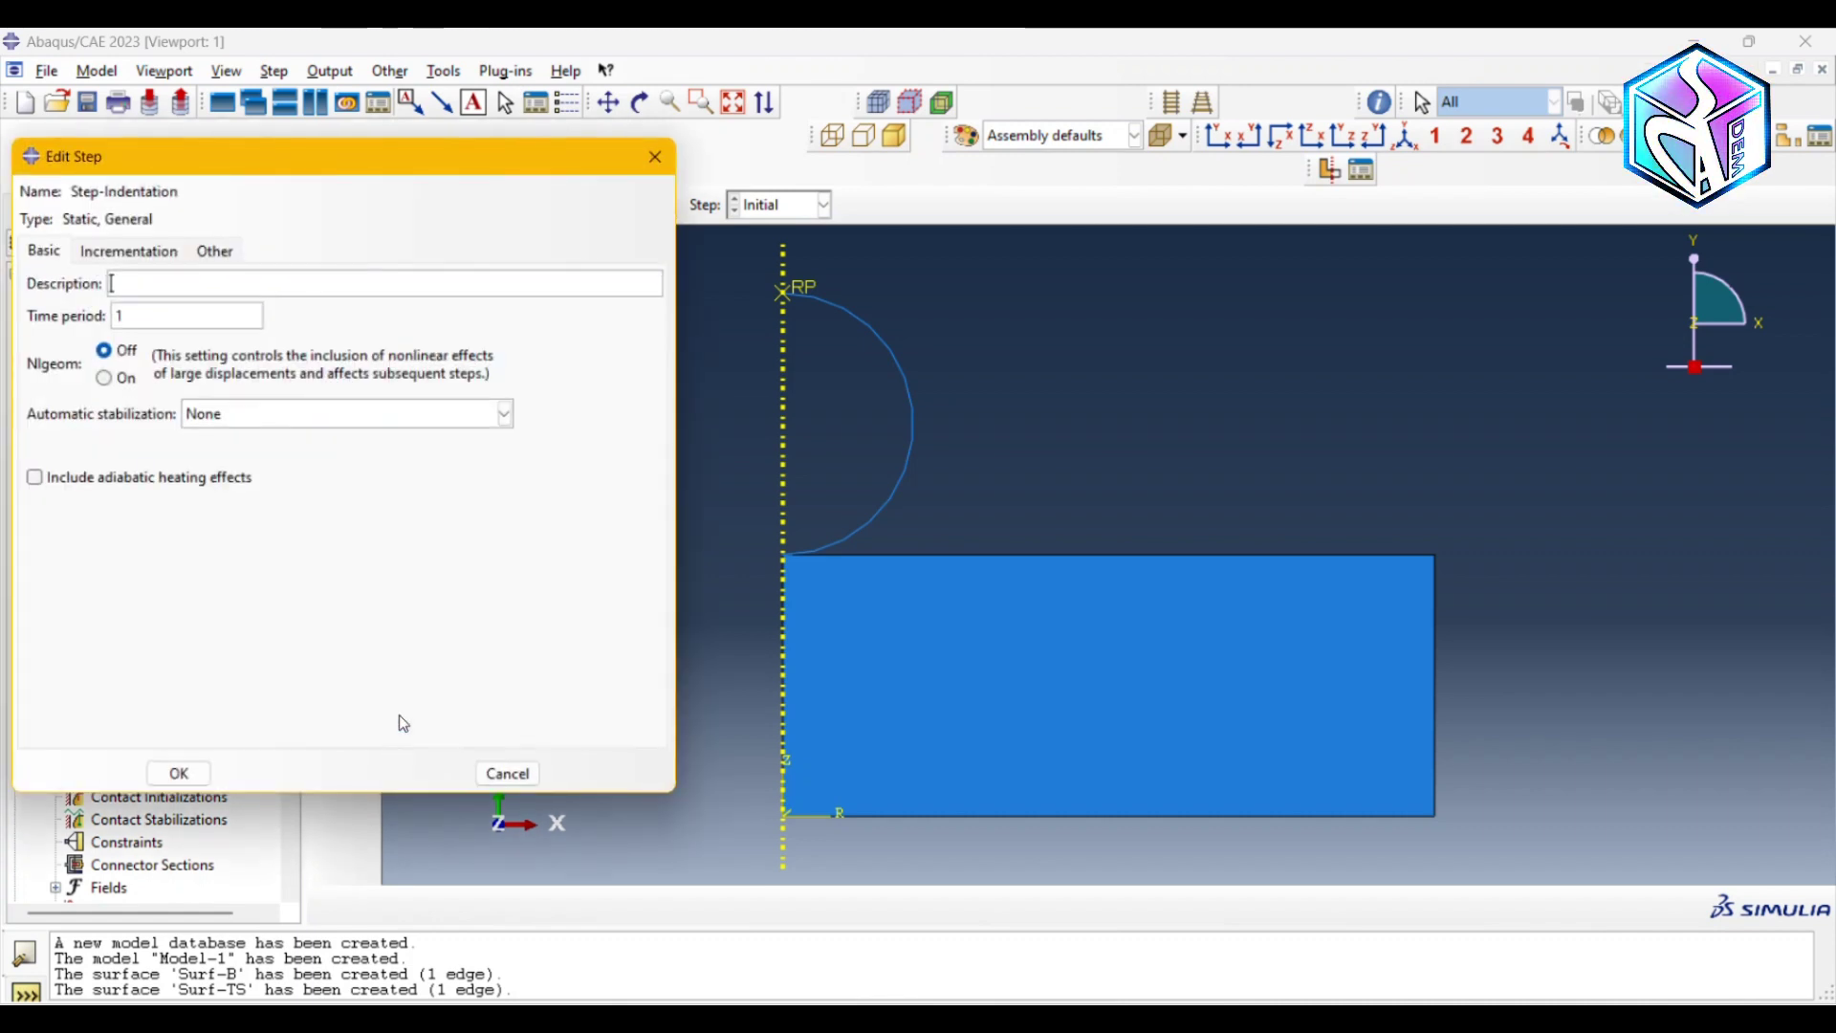
- Turn on Nlgeom for Step-Indentation and set its initial increment size to 0.001
left_click(105, 380)
left_click(122, 251)
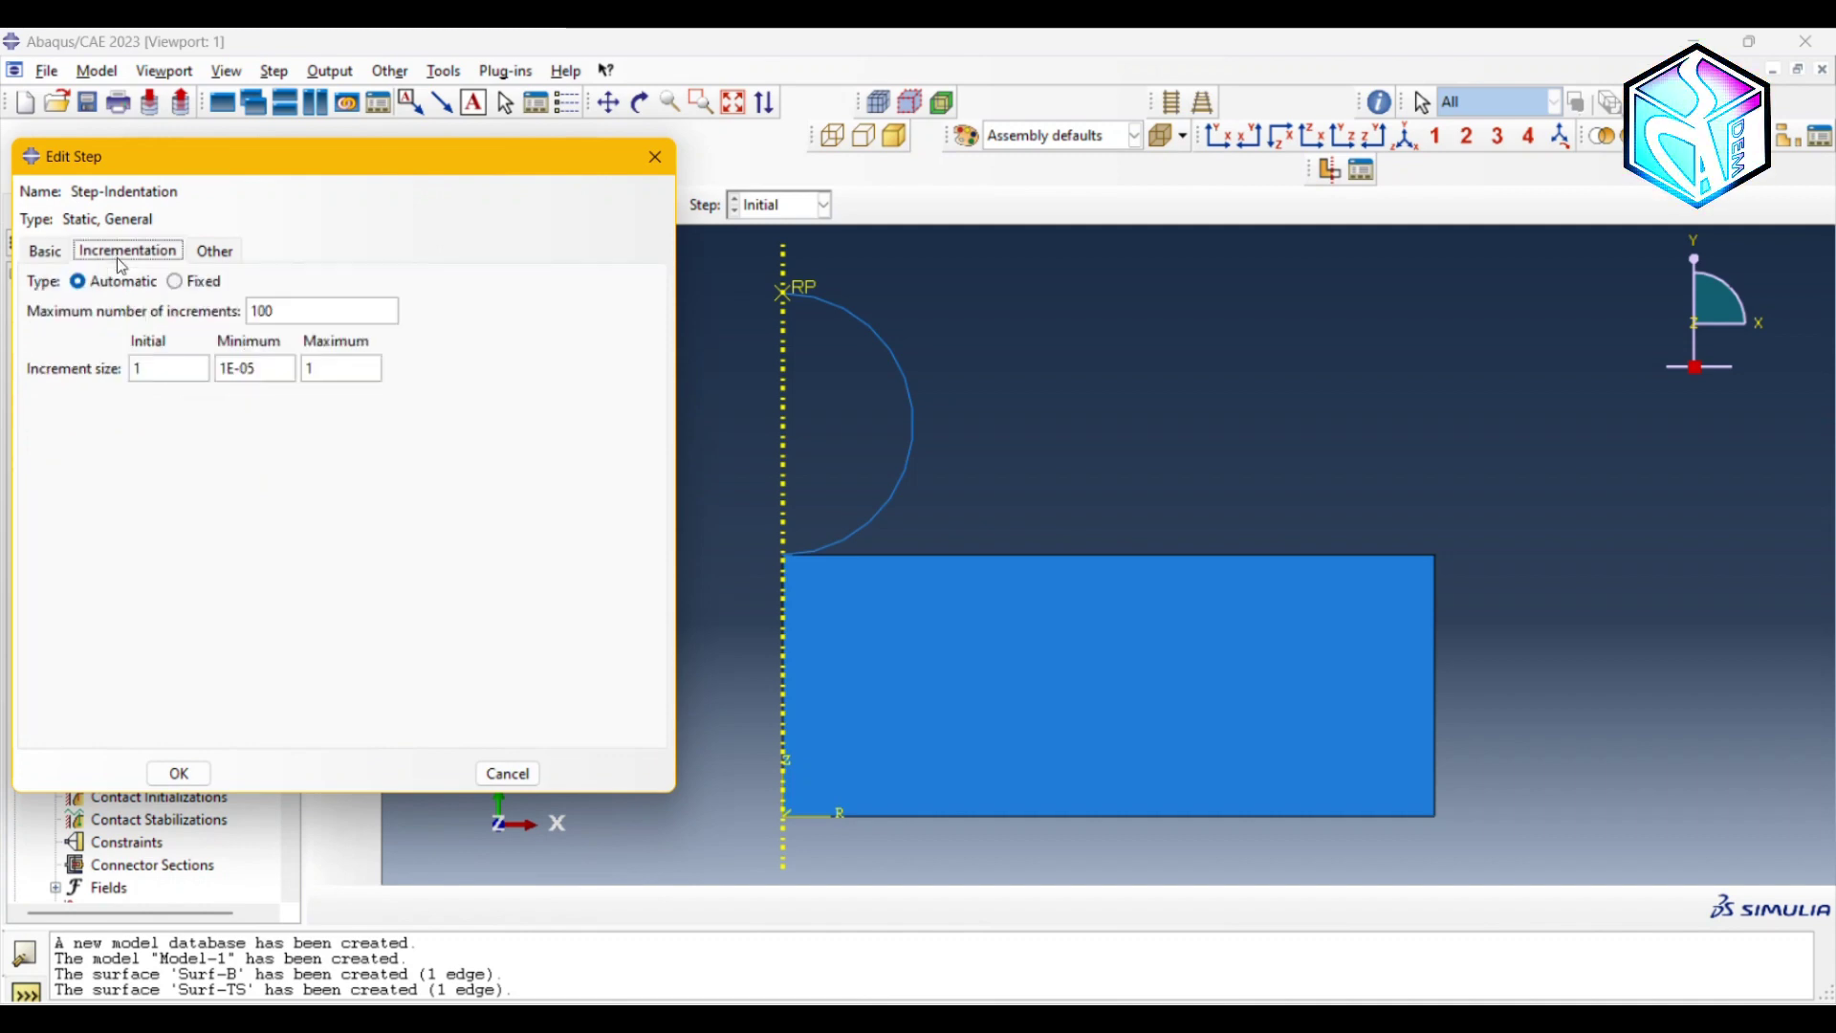
double_click(143, 369)
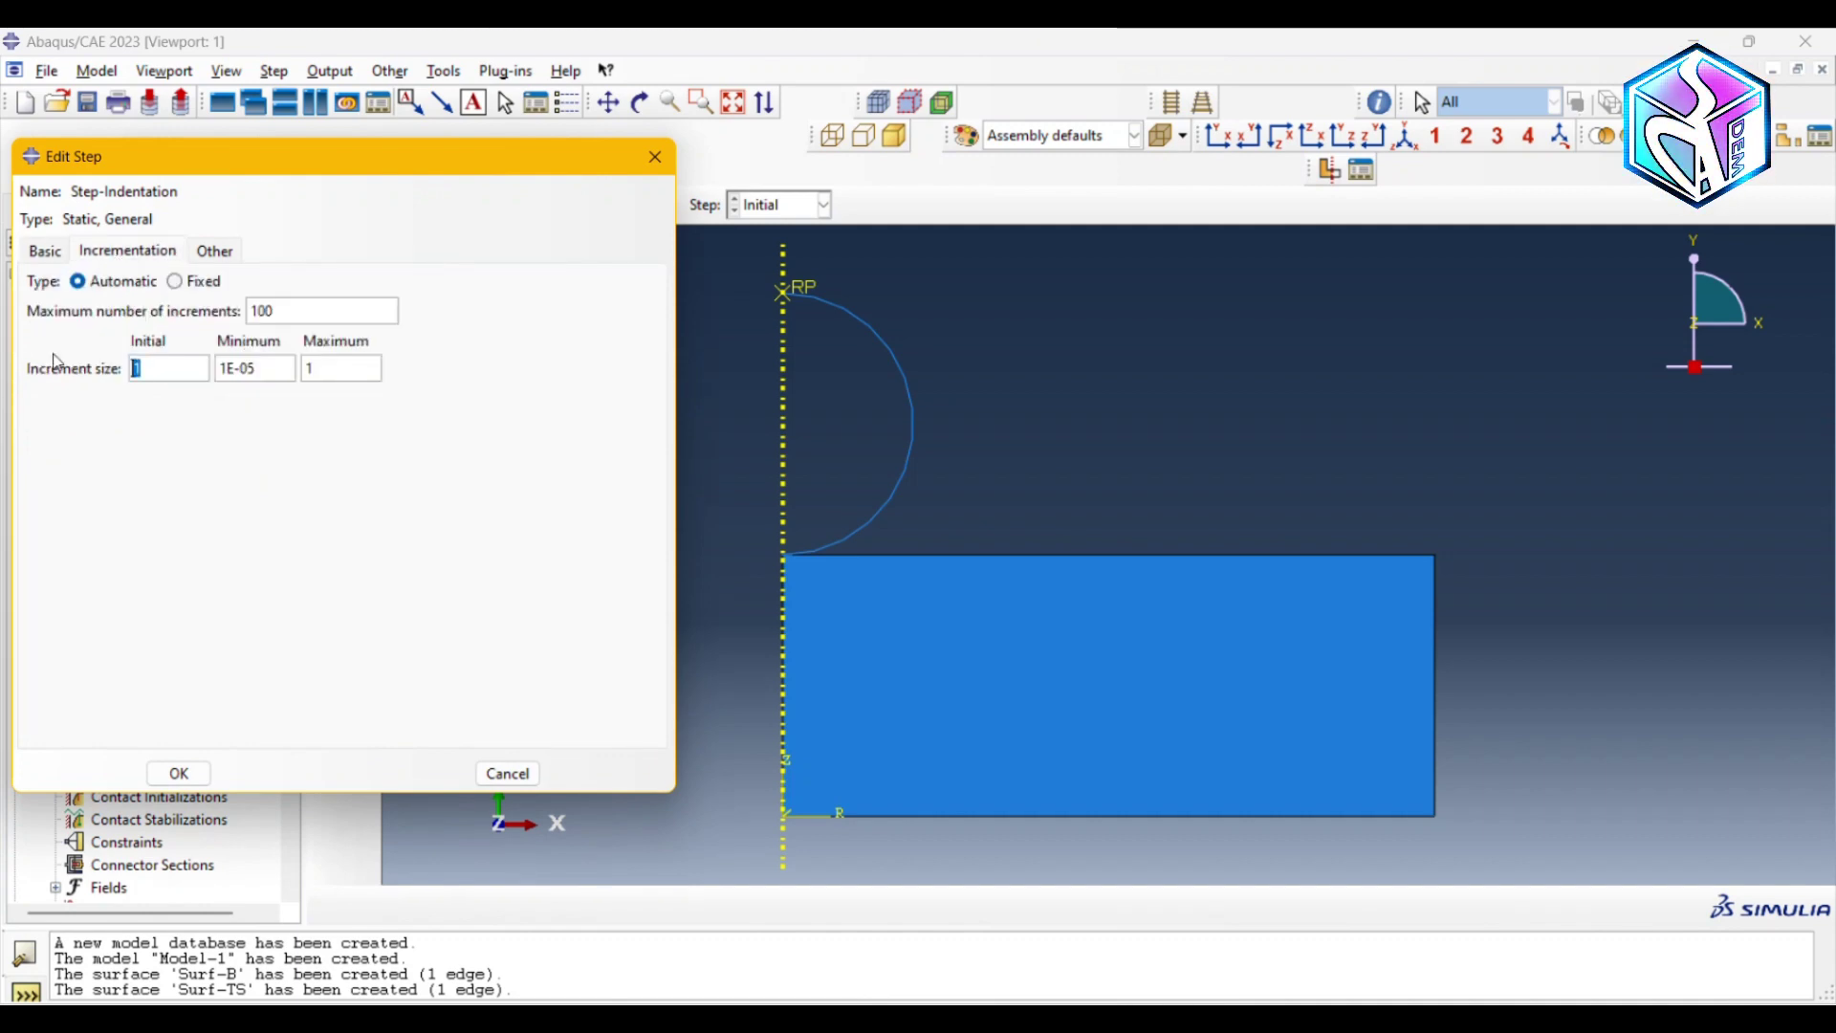
type("0.001")
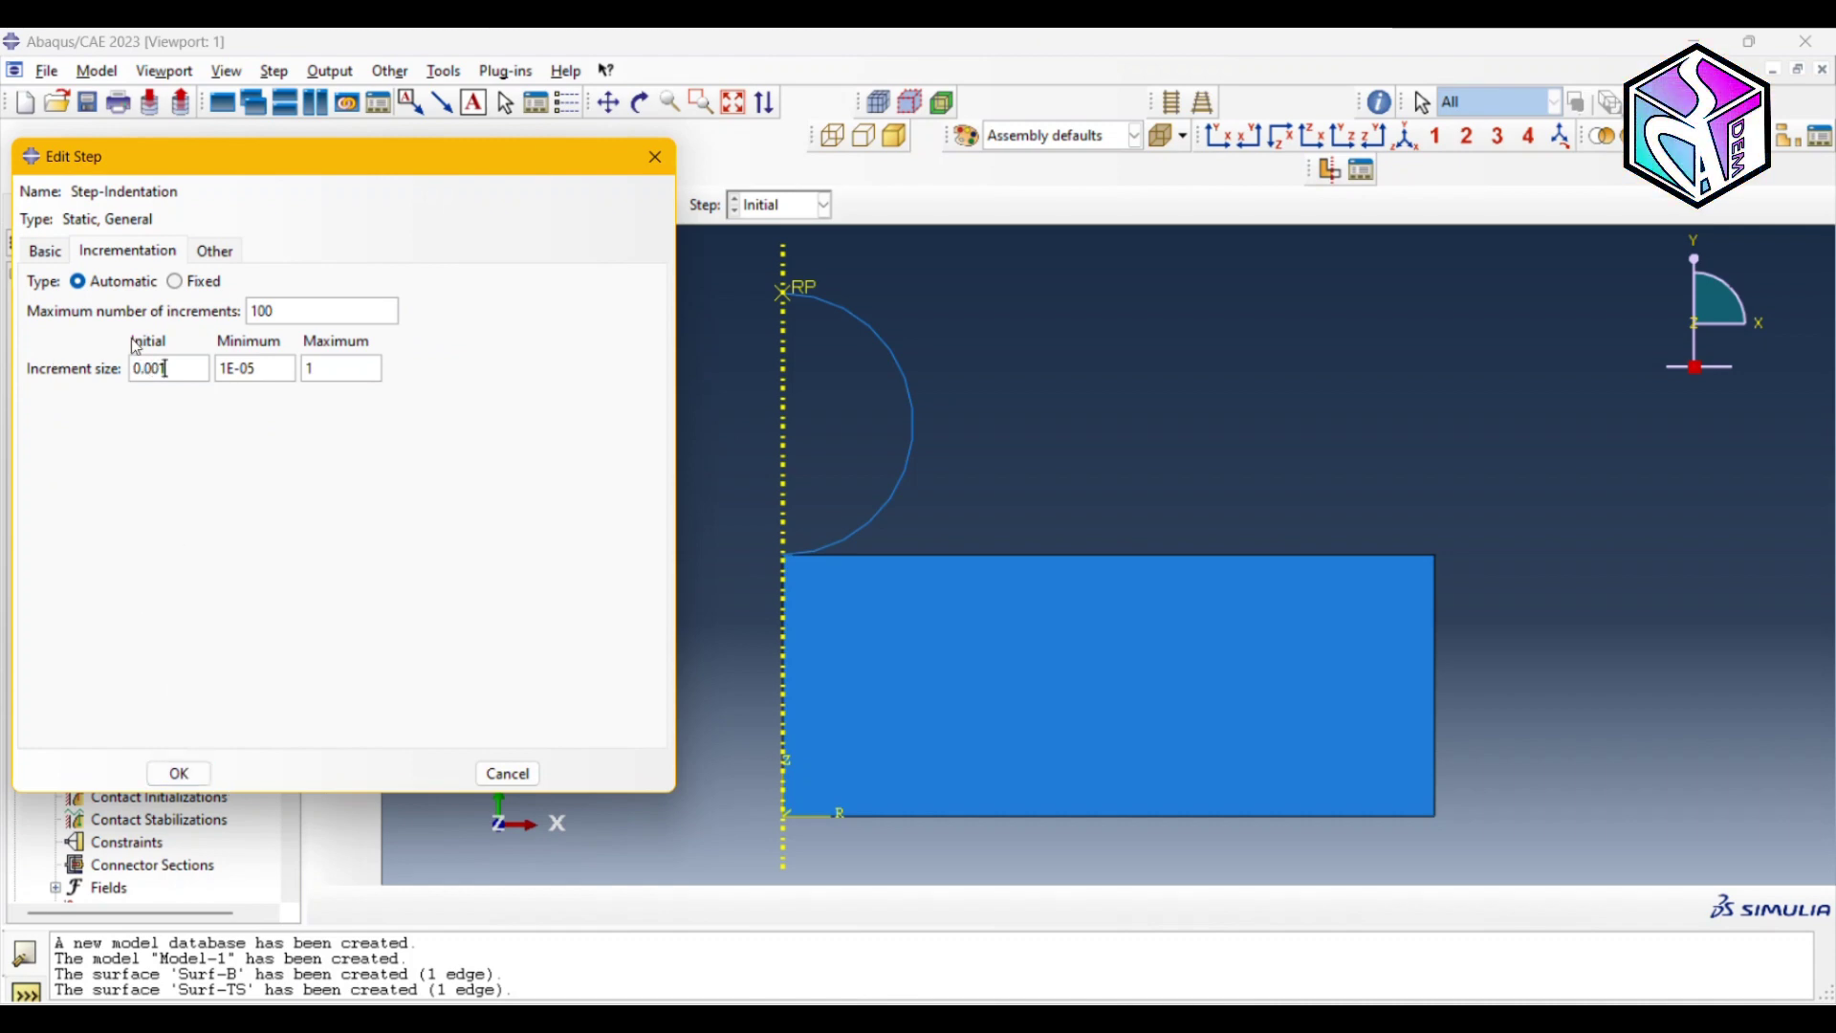
left_click(48, 252)
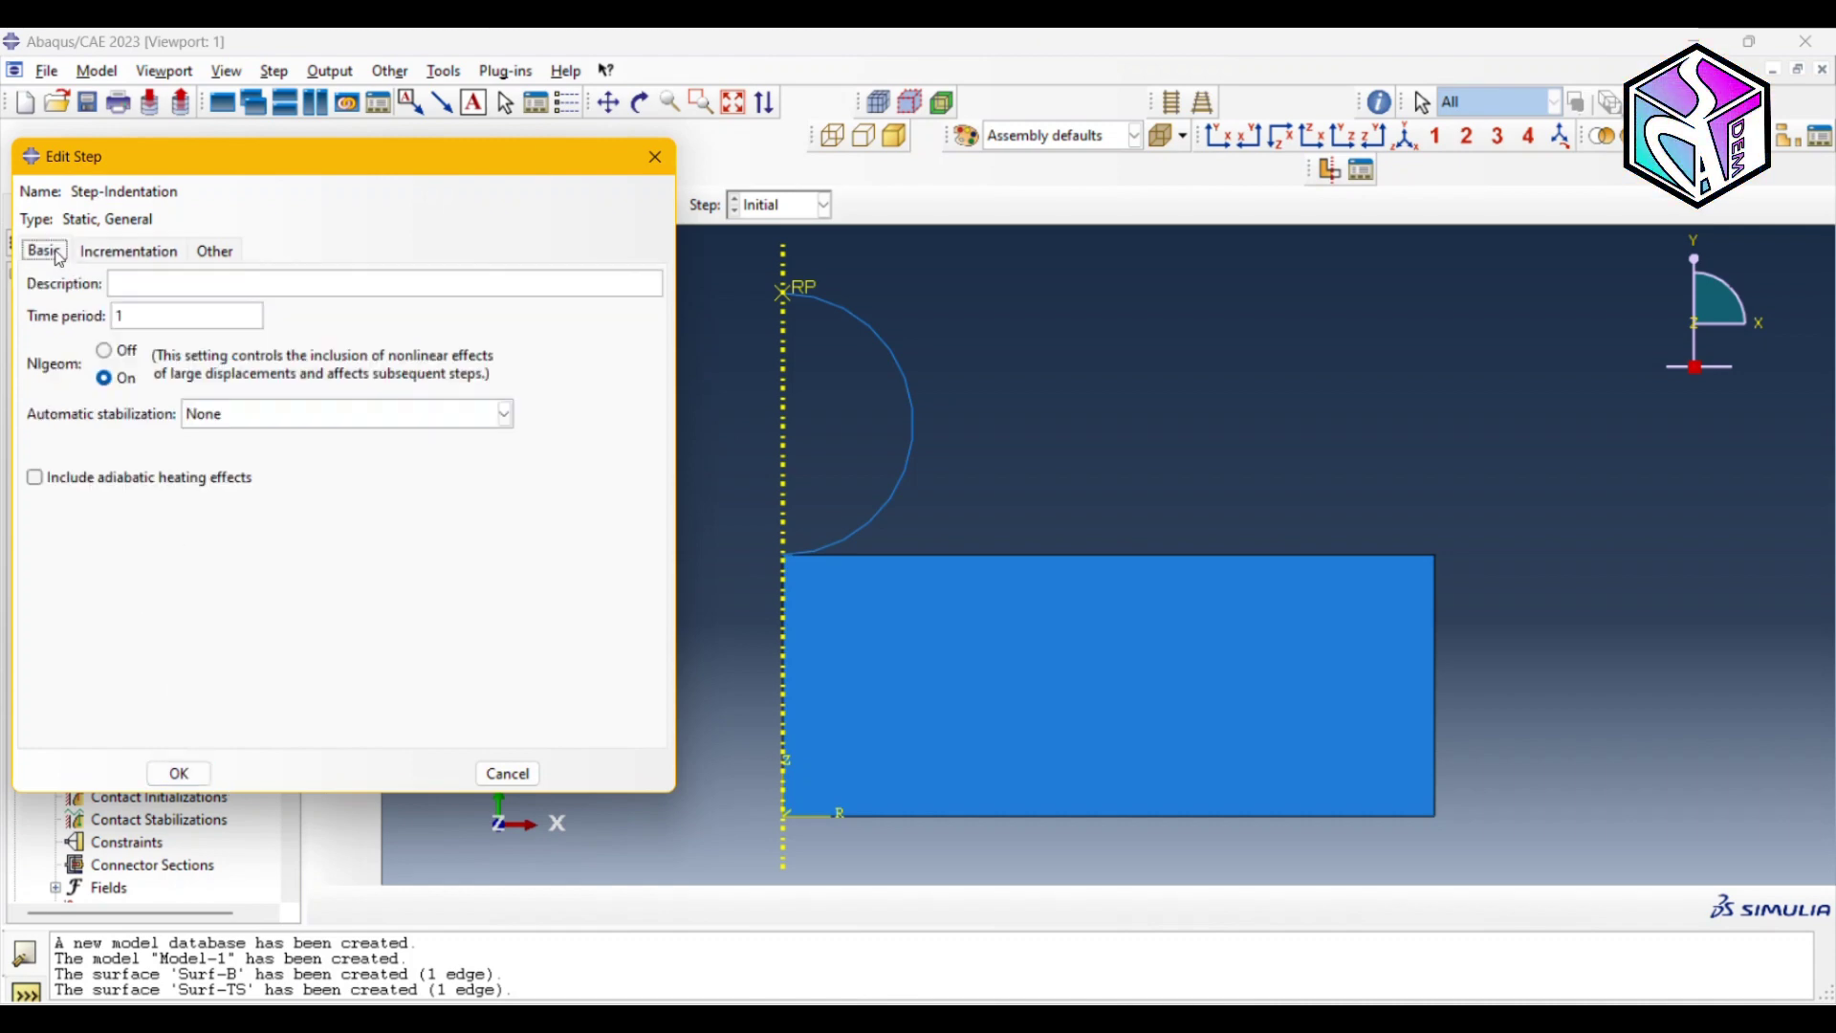
left_click(179, 773)
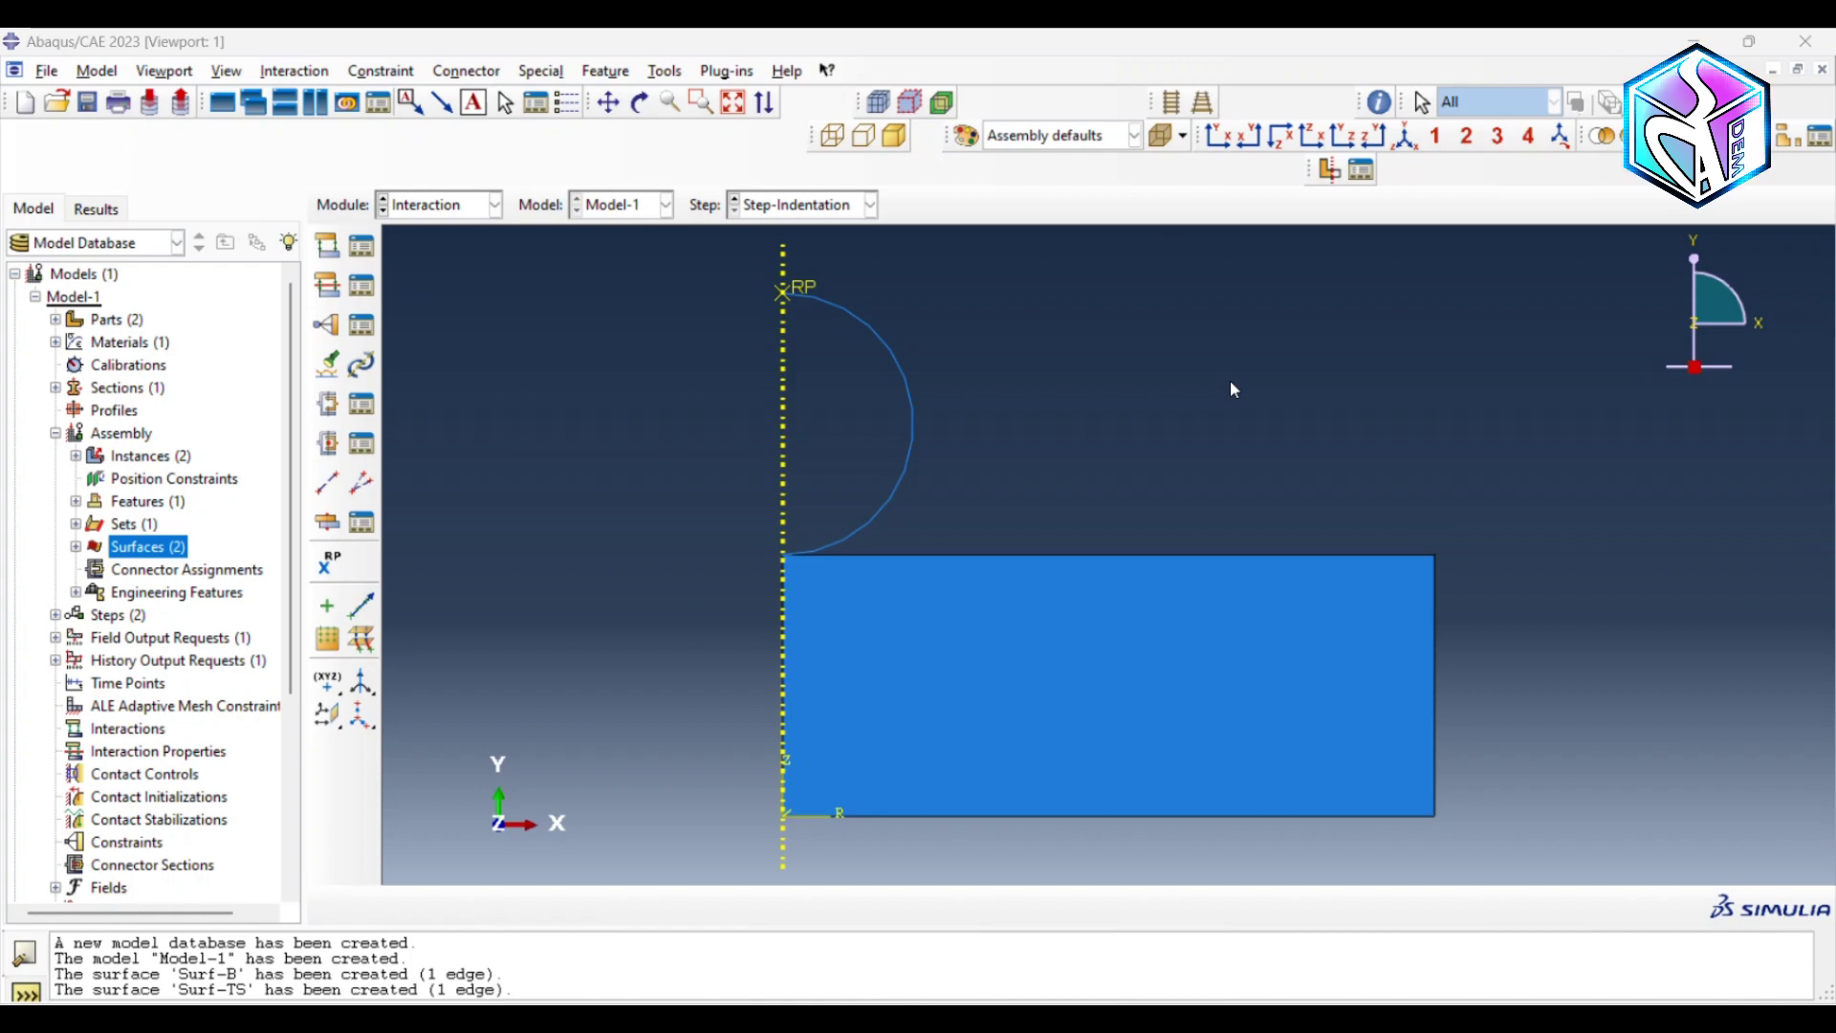
- Create a contact interaction property with penalty tangential behavior and a friction coefficient of 0.5
left_click(327, 289)
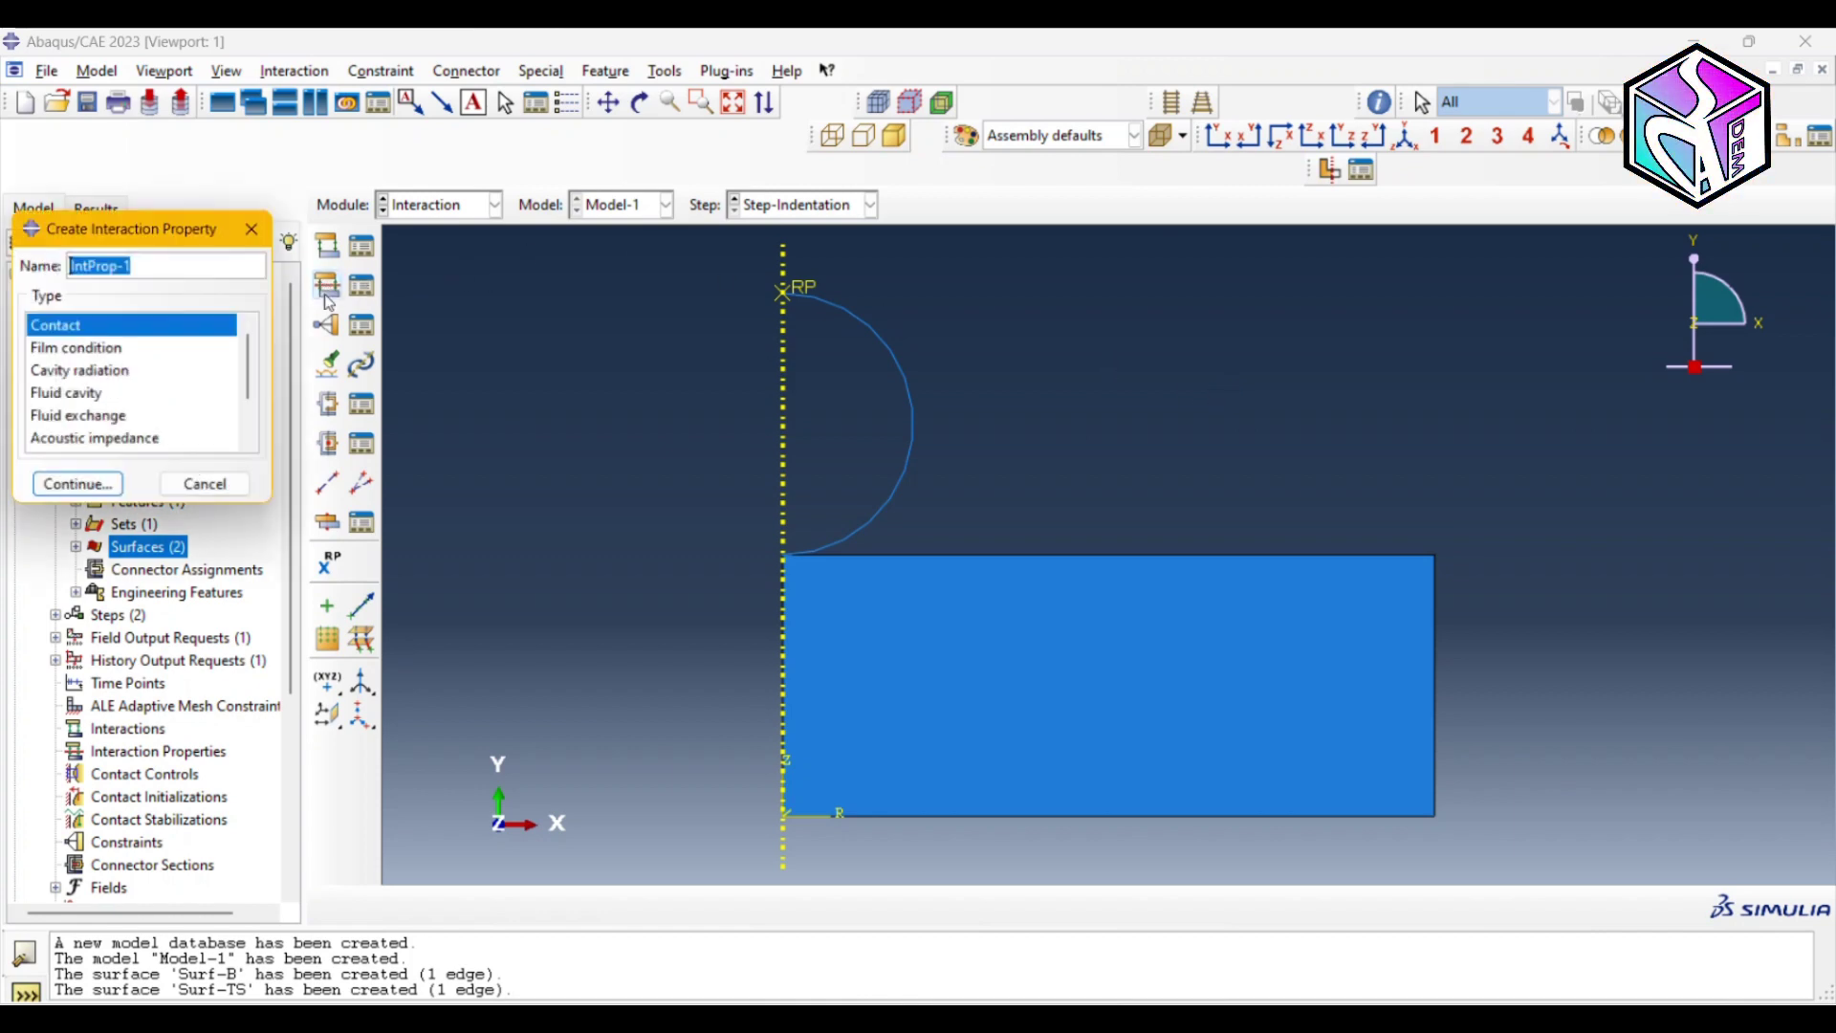
left_click(77, 483)
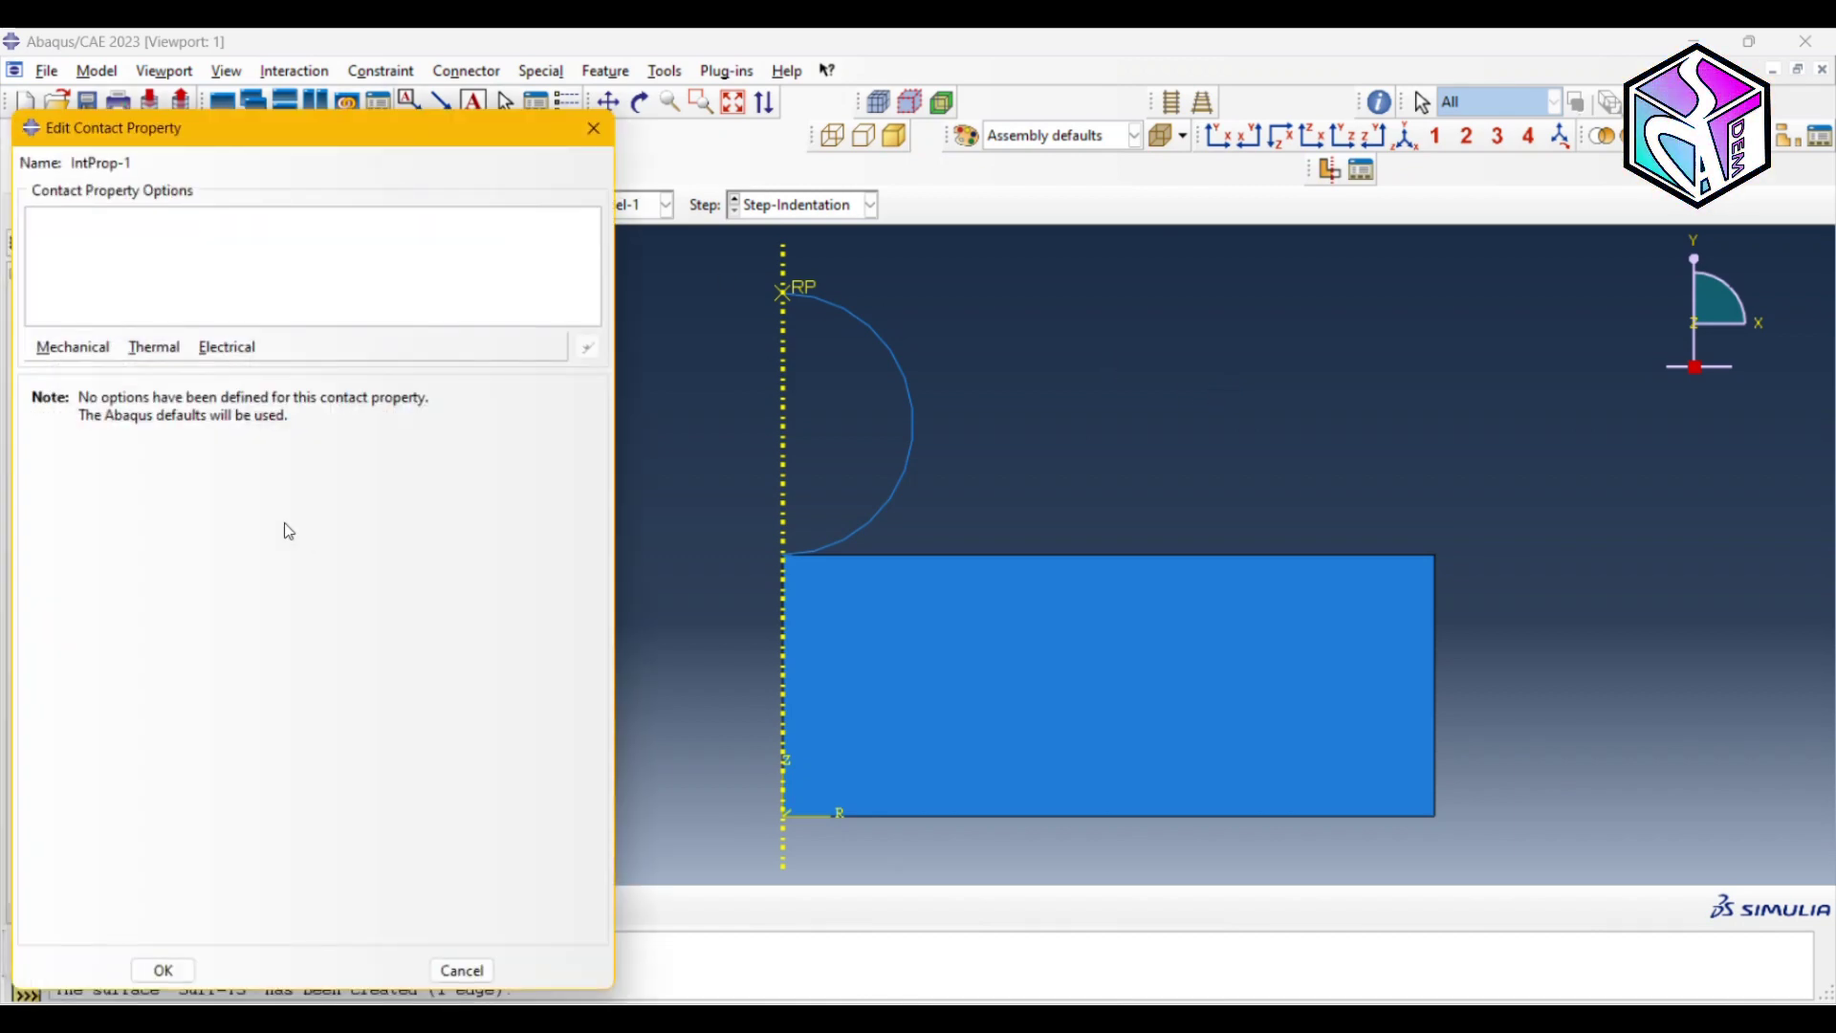
left_click(73, 347)
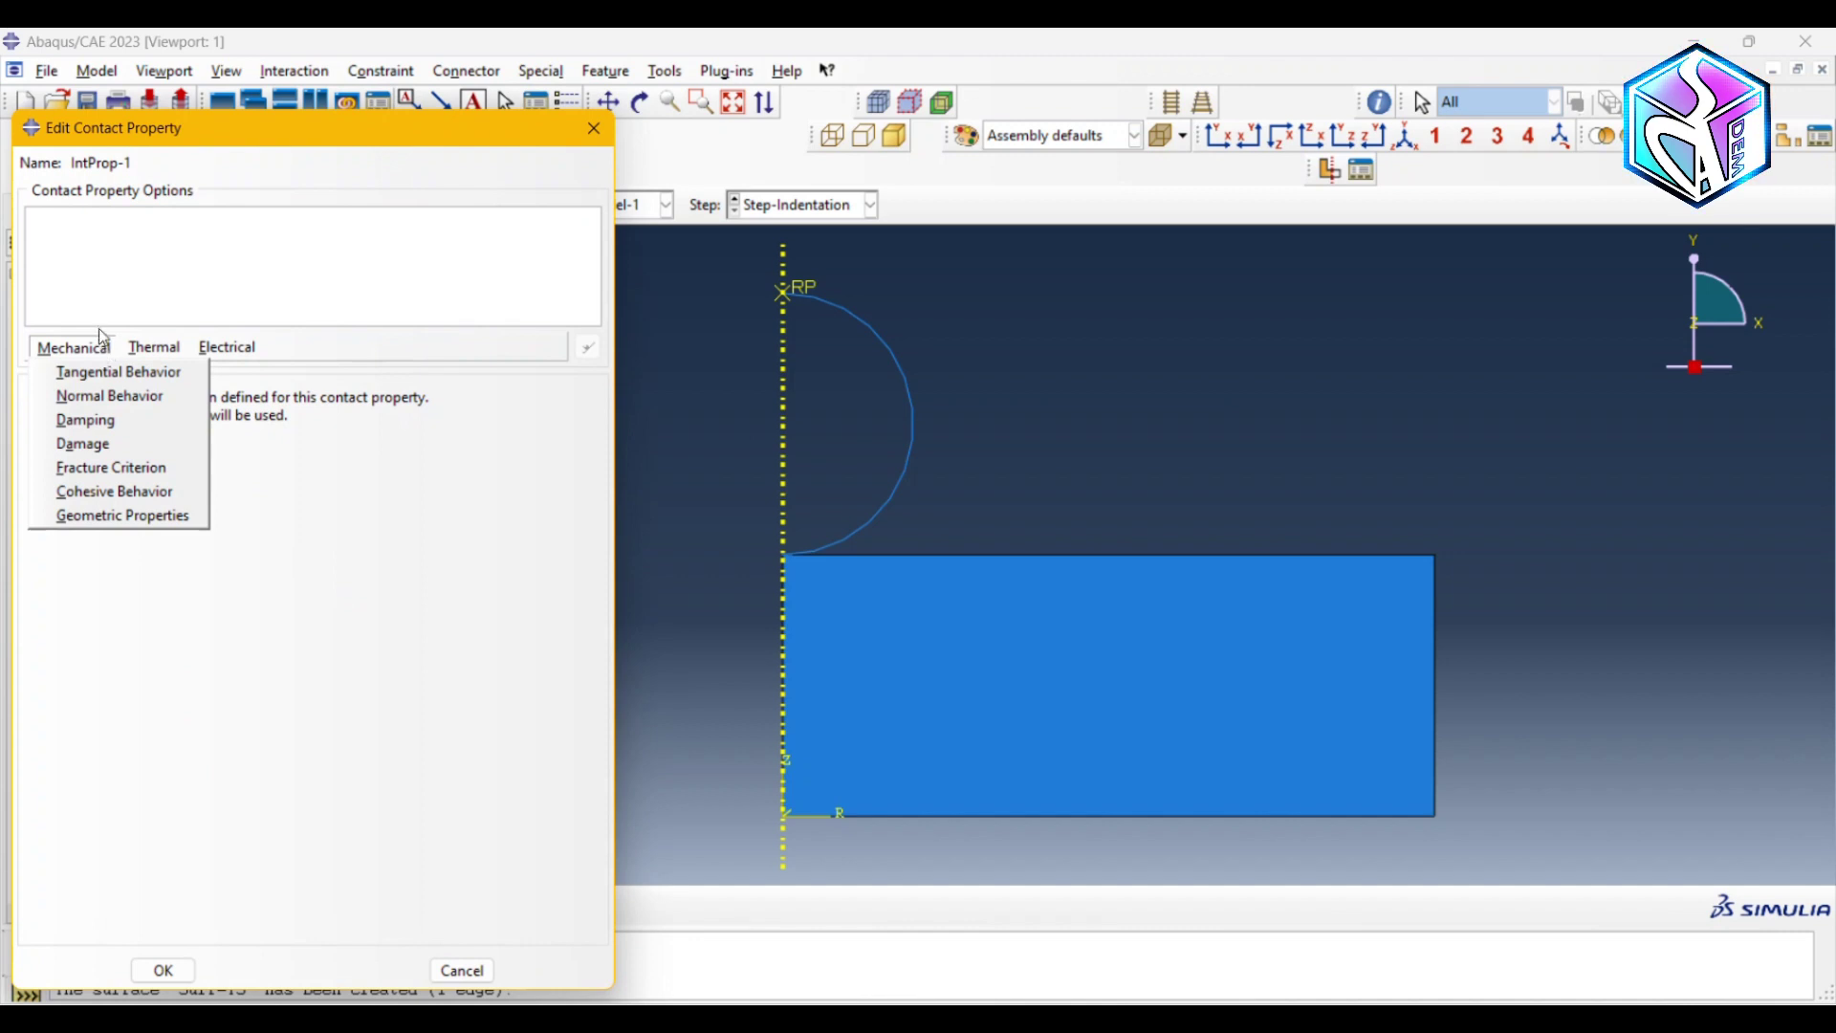
left_click(106, 372)
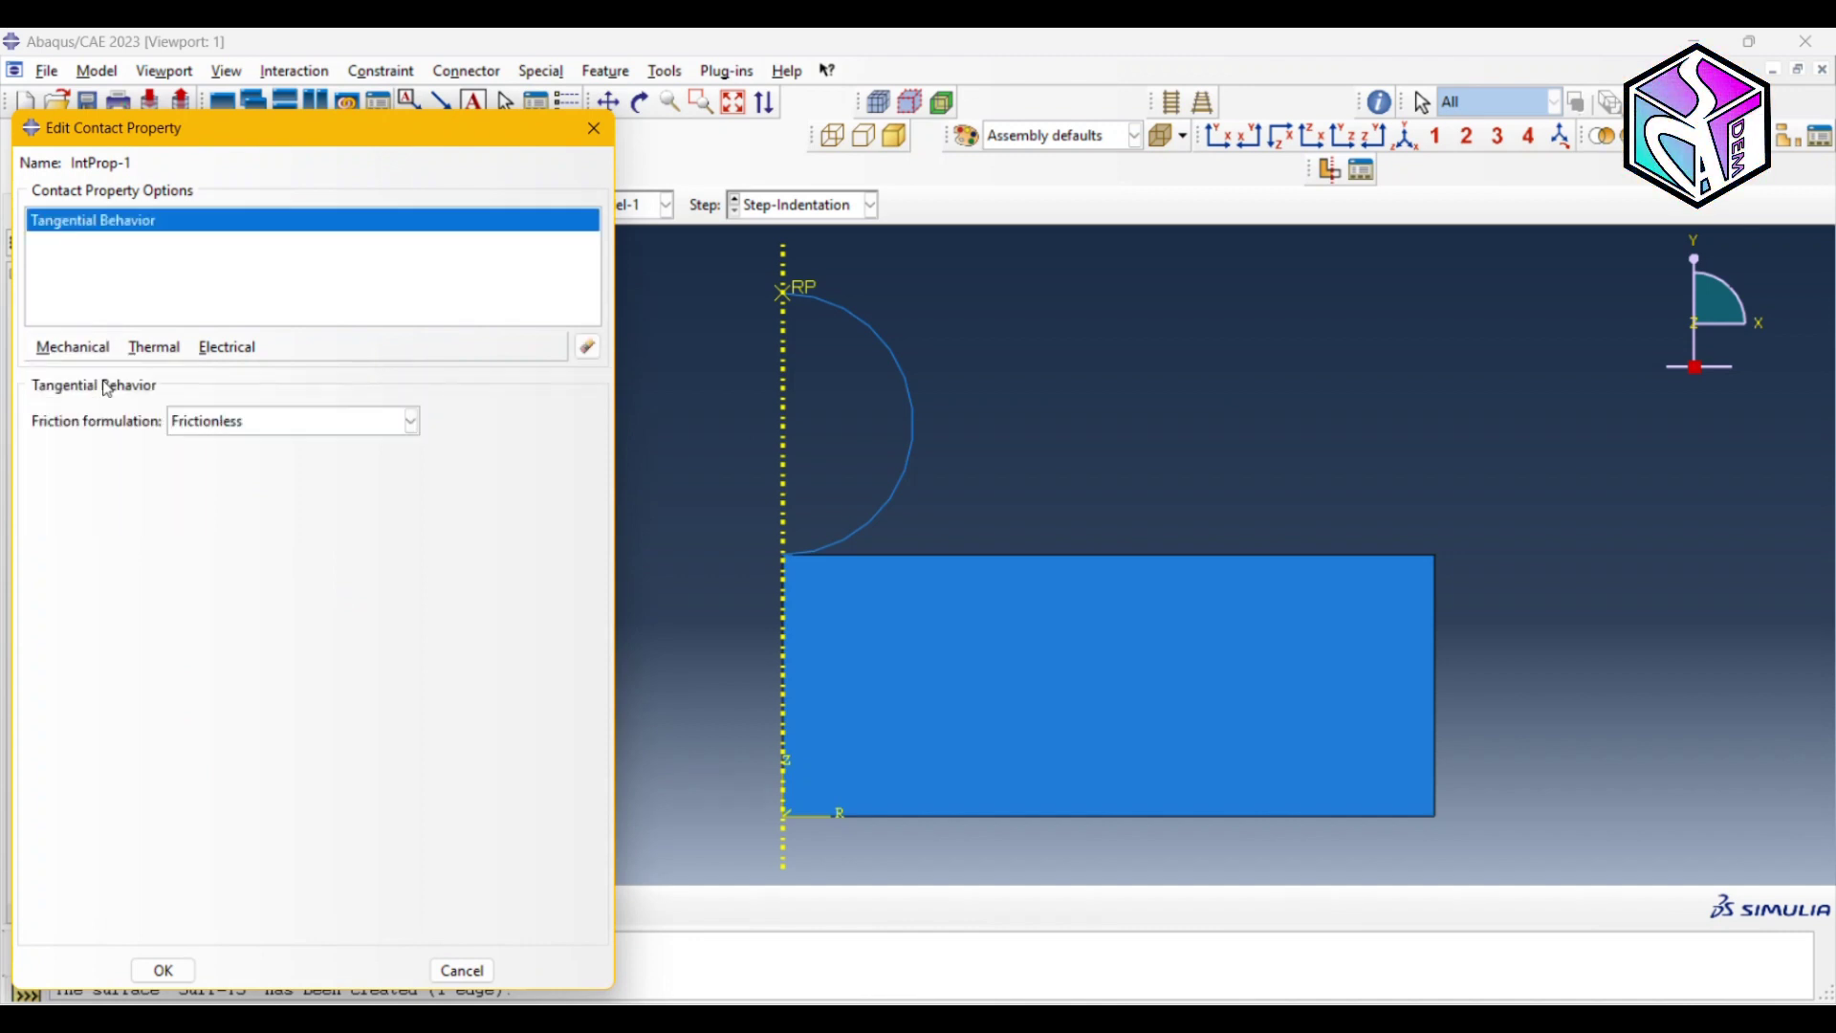
left_click(227, 424)
left_click(219, 465)
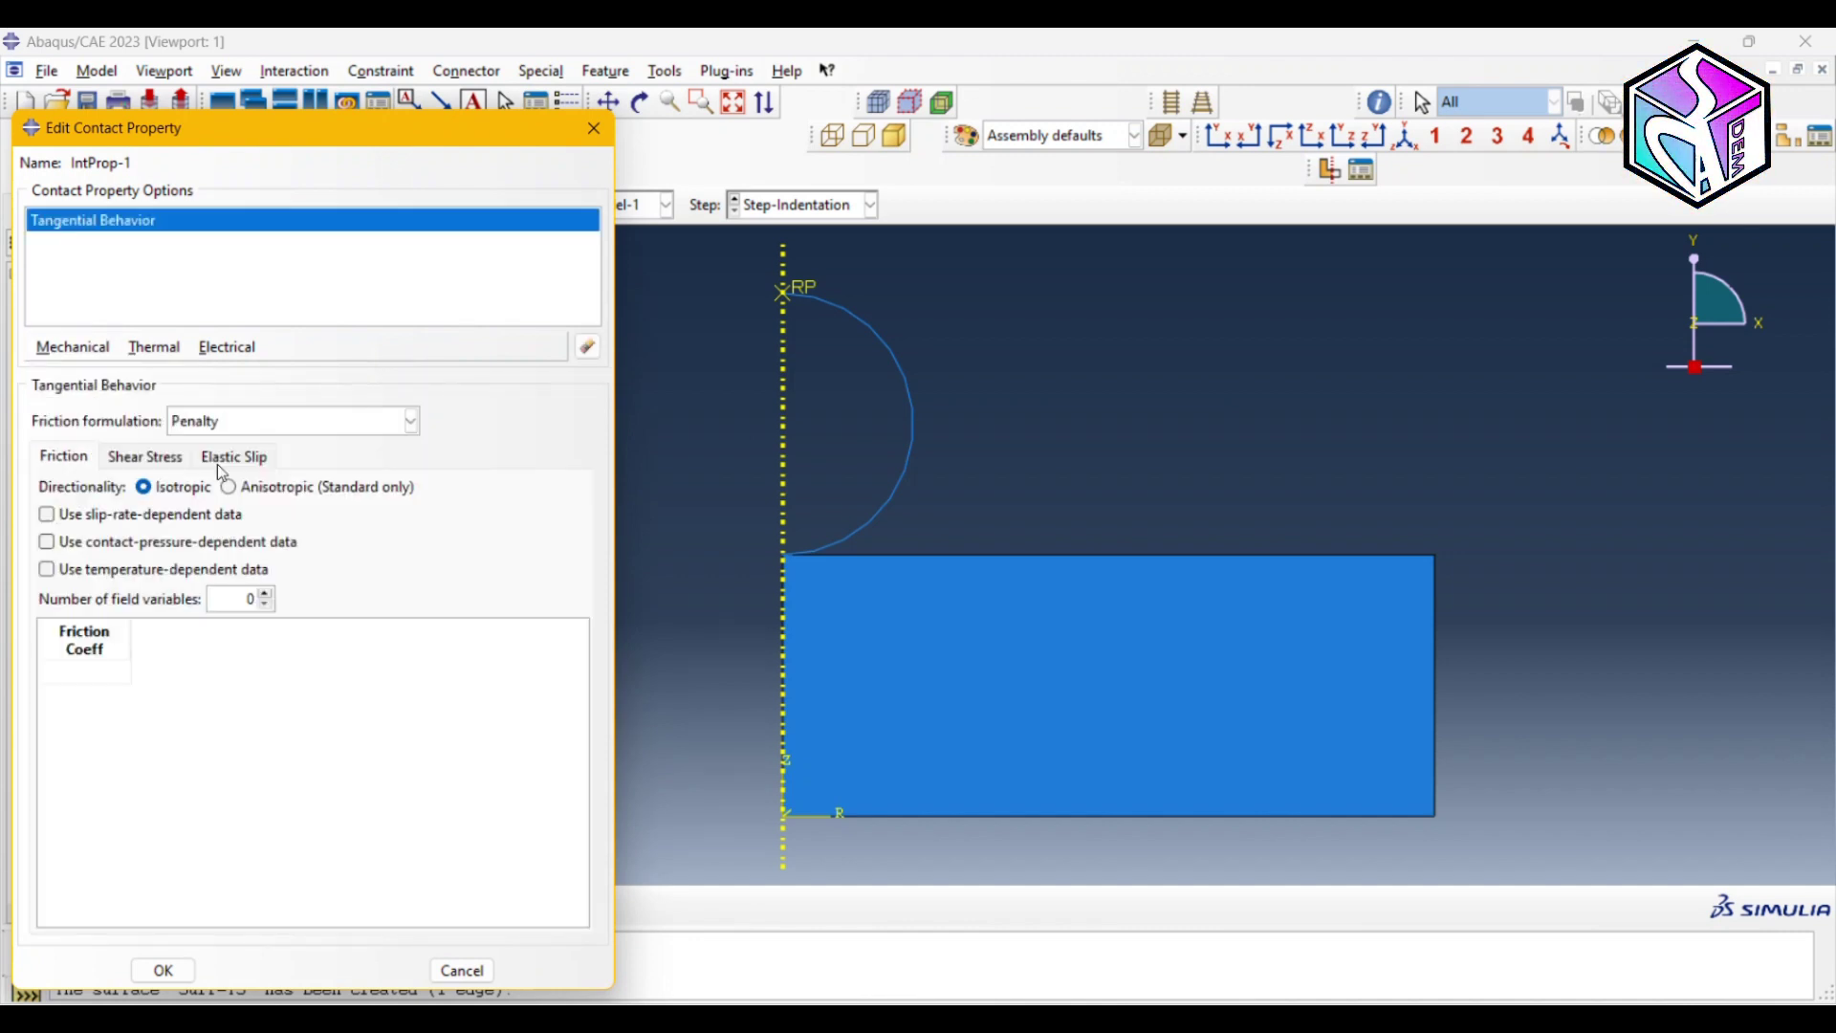
left_click(93, 672)
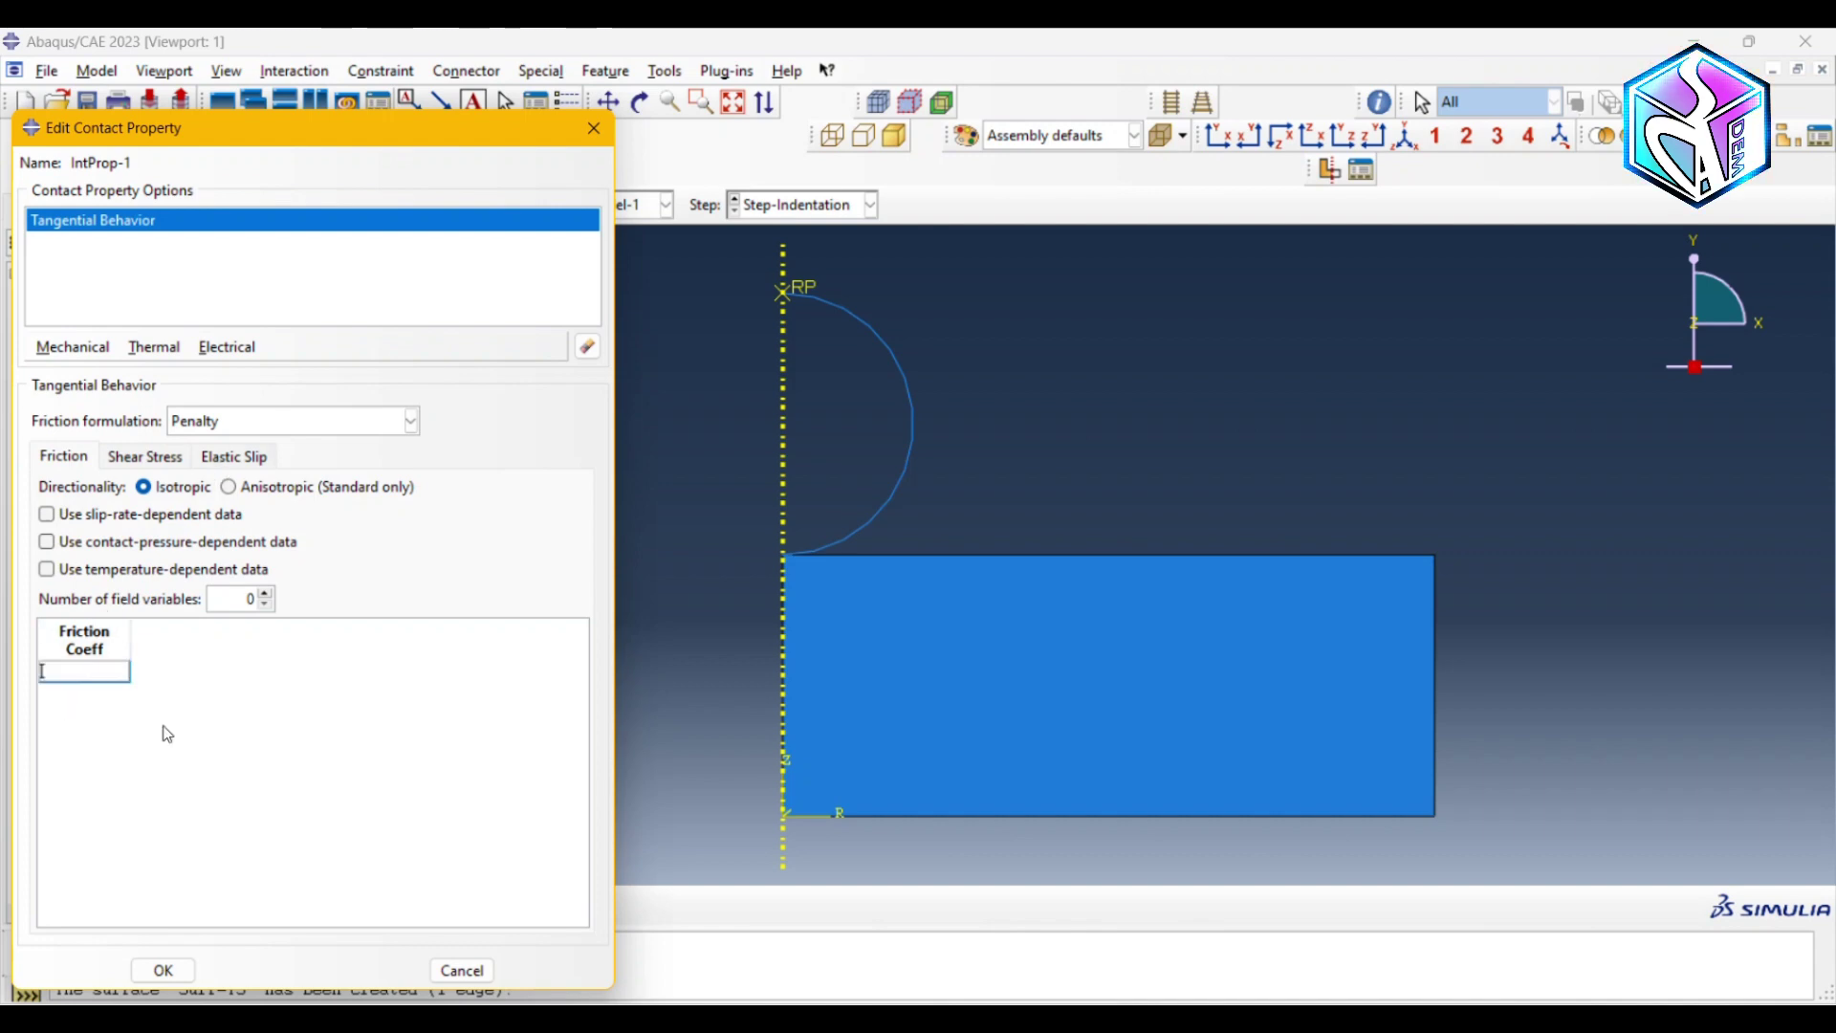
type("0")
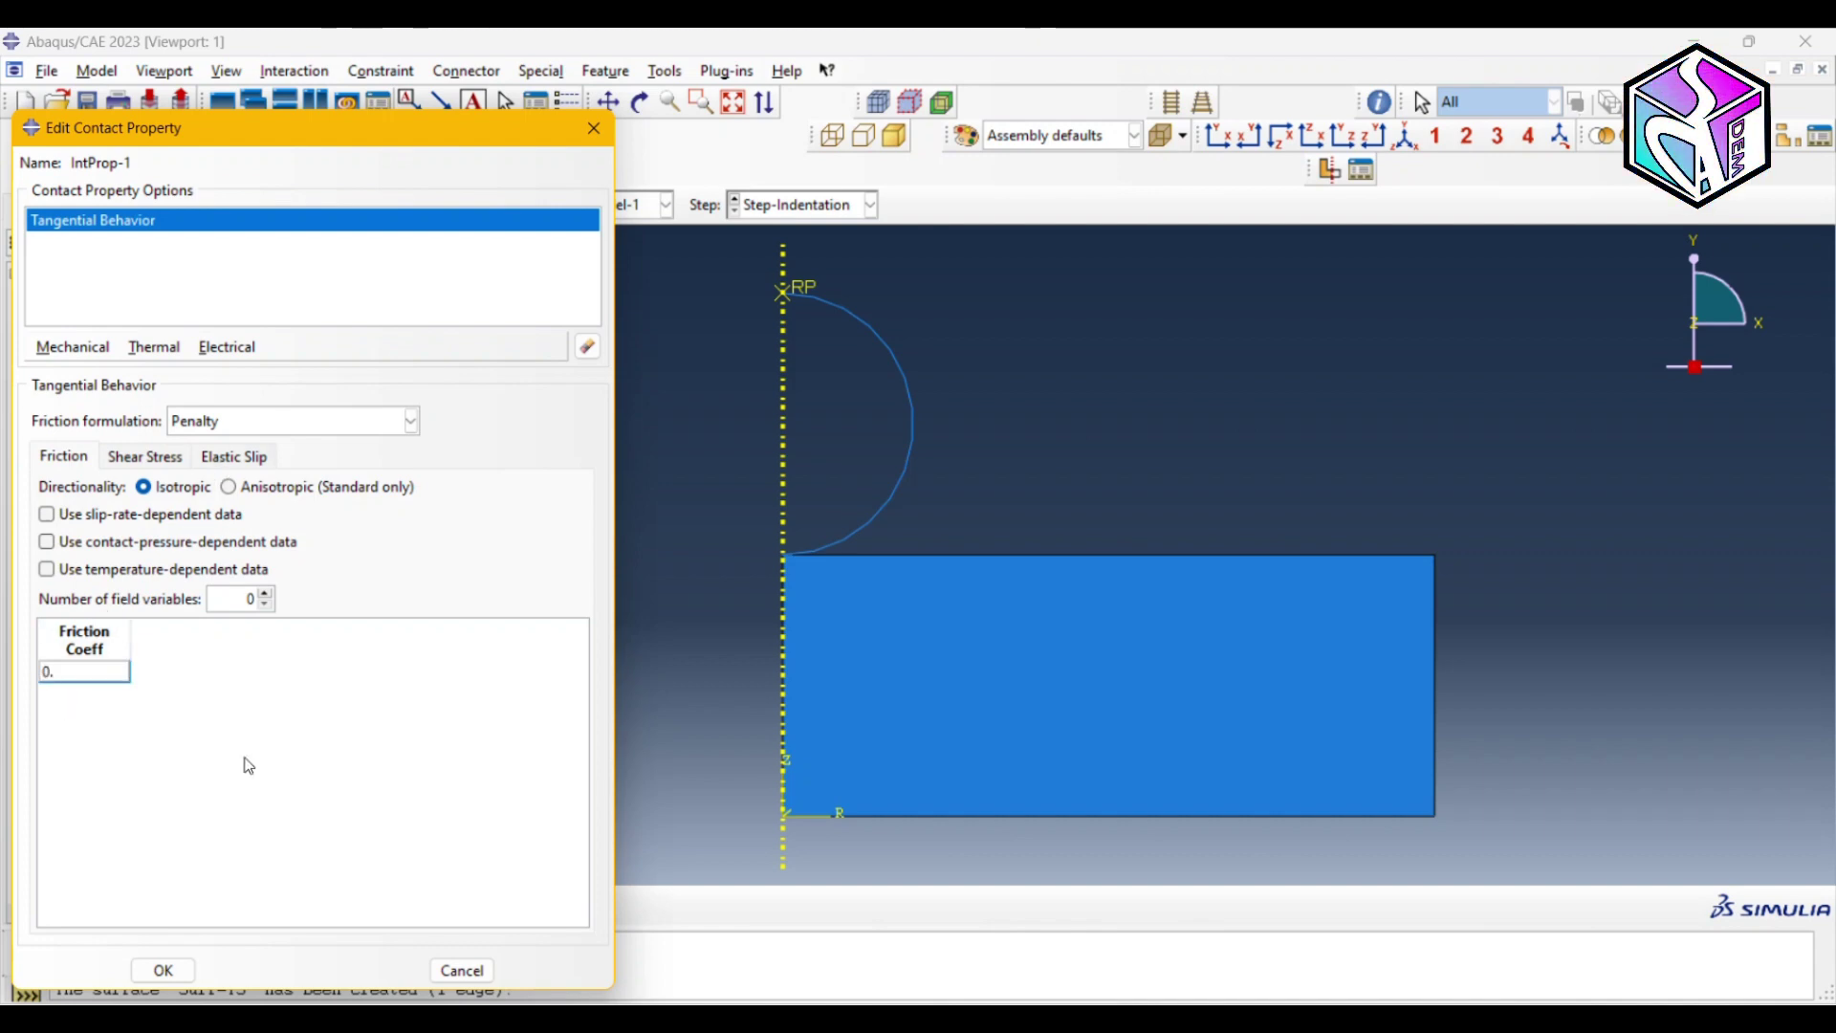
type(".")
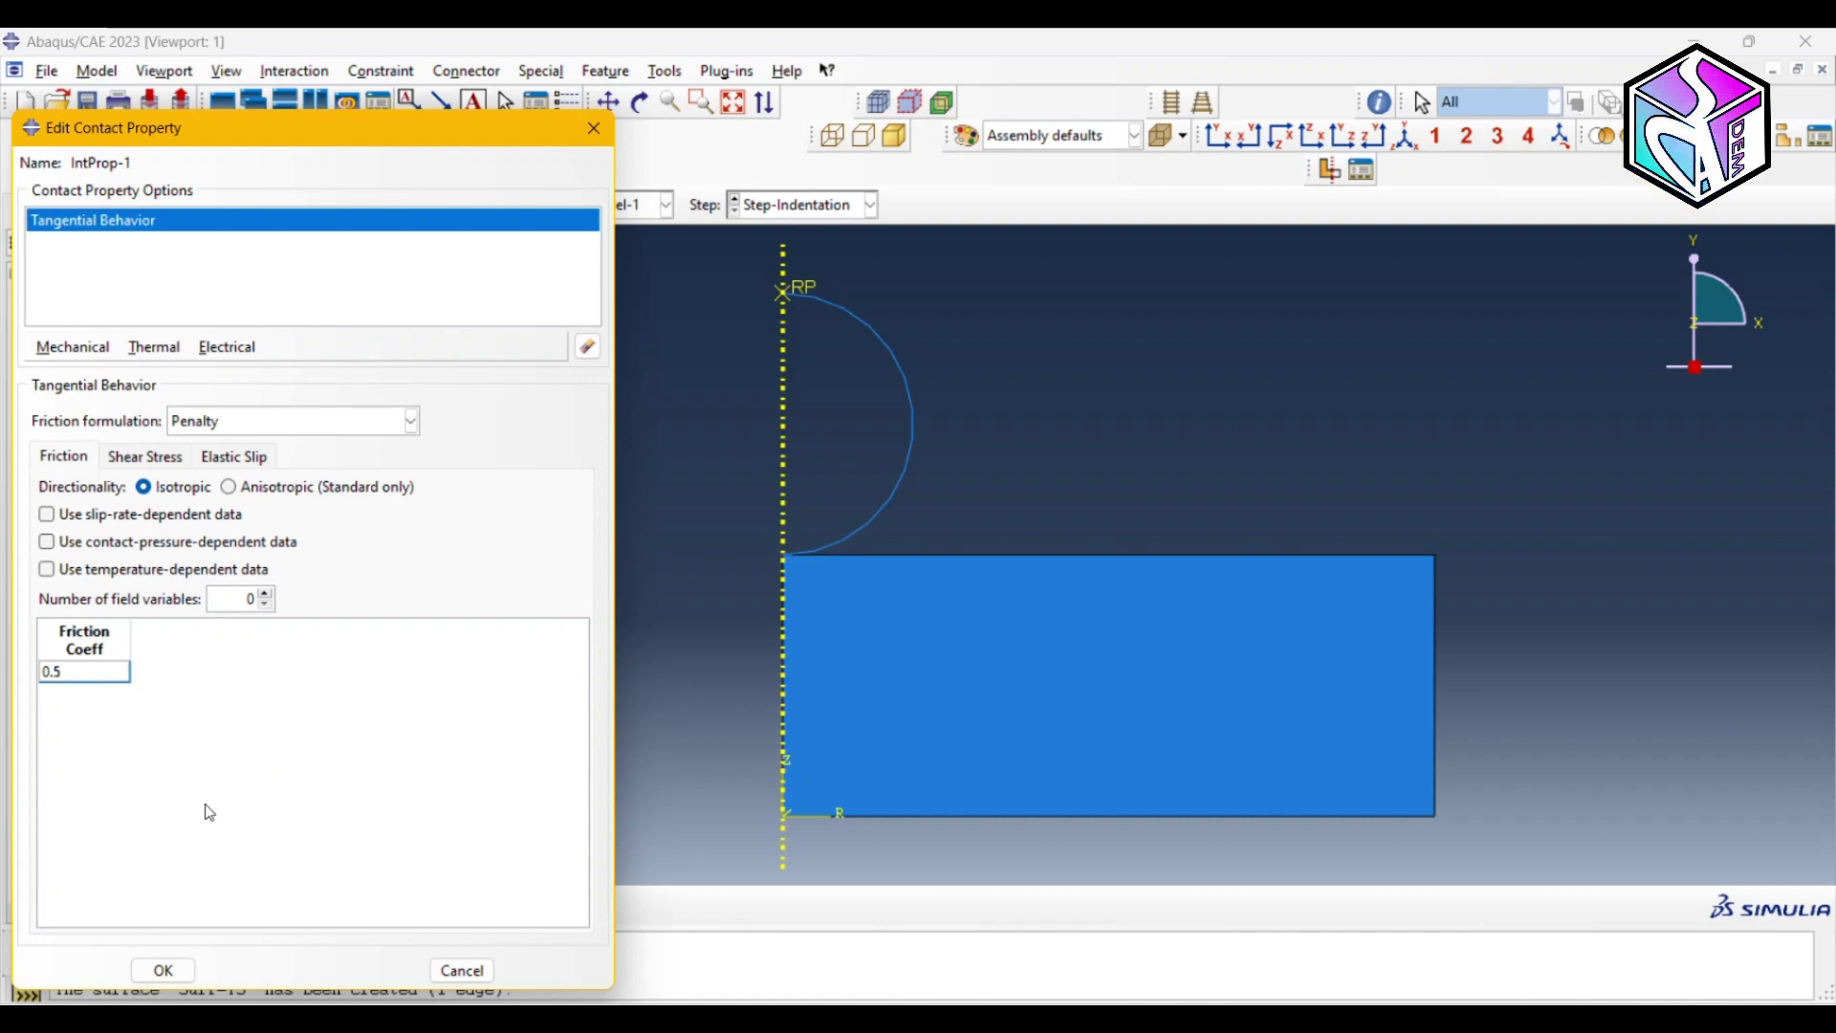
left_click(167, 969)
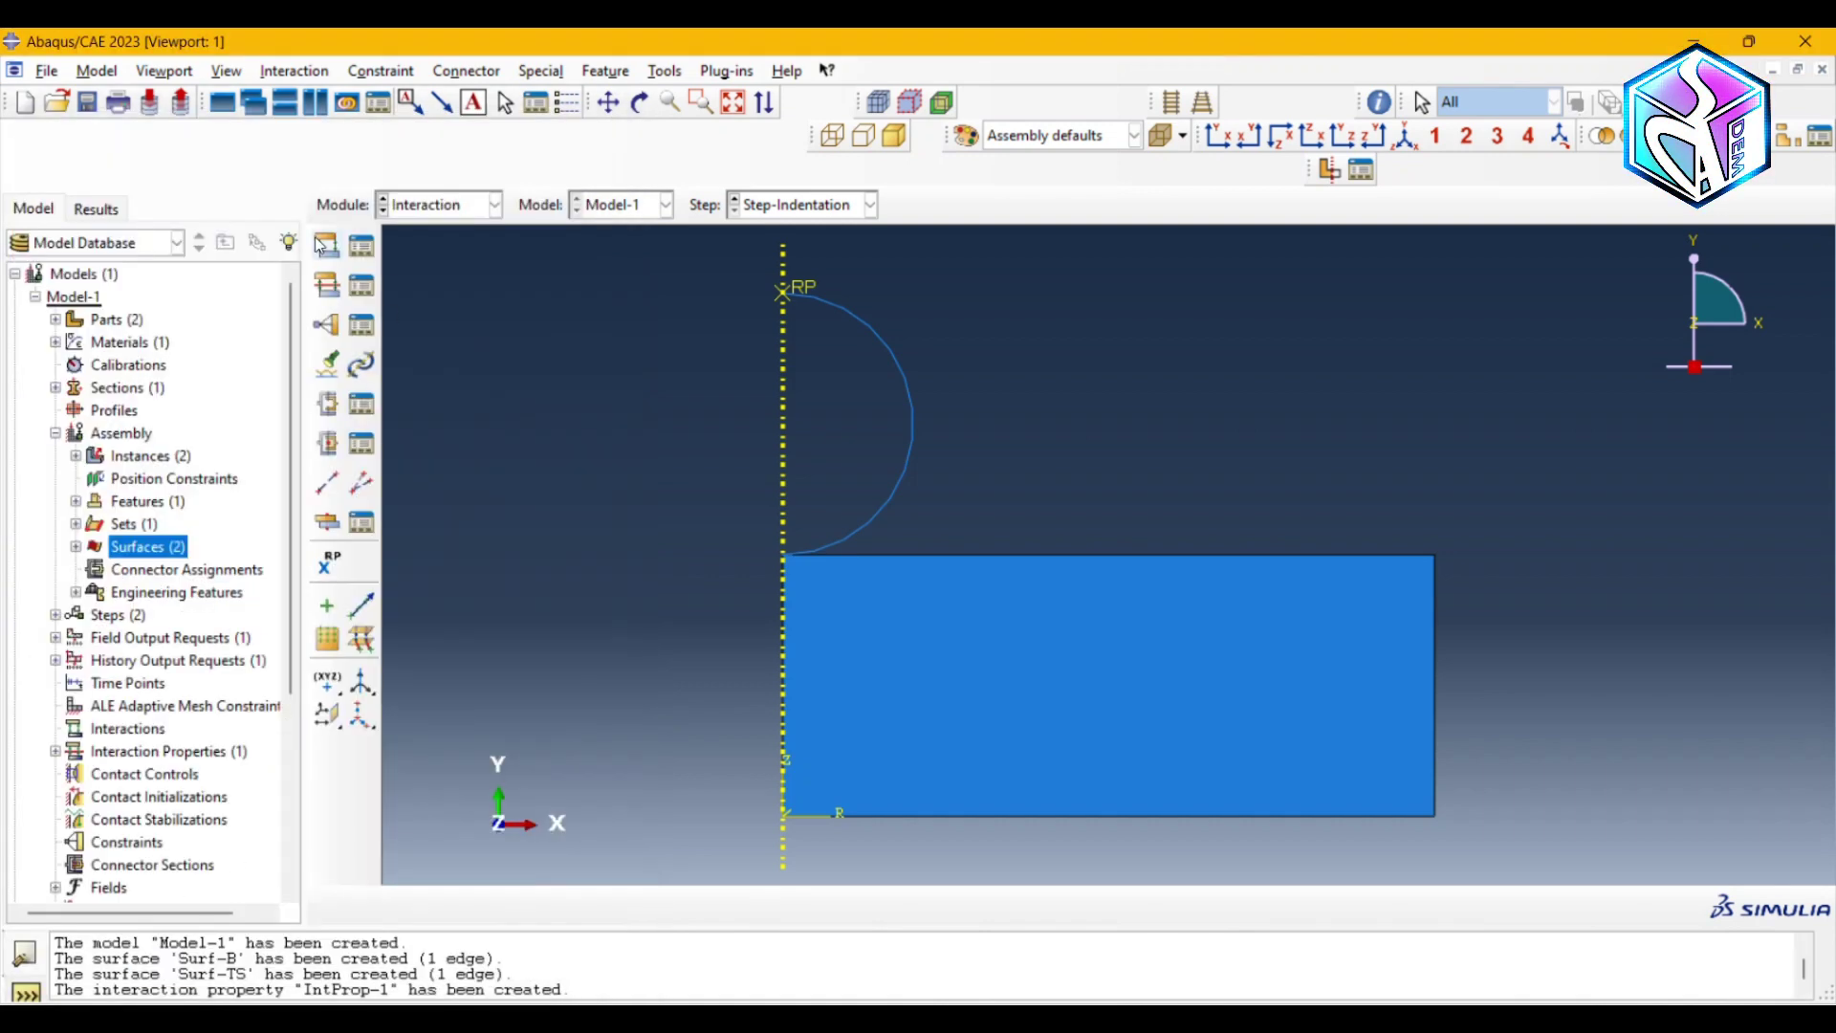
- Create a standard surface-to-surface contact in Step-Indentation with Surf-B as main surface, Surf-TS as secondary surface, and IntProp-1 as contact property
left_click(326, 247)
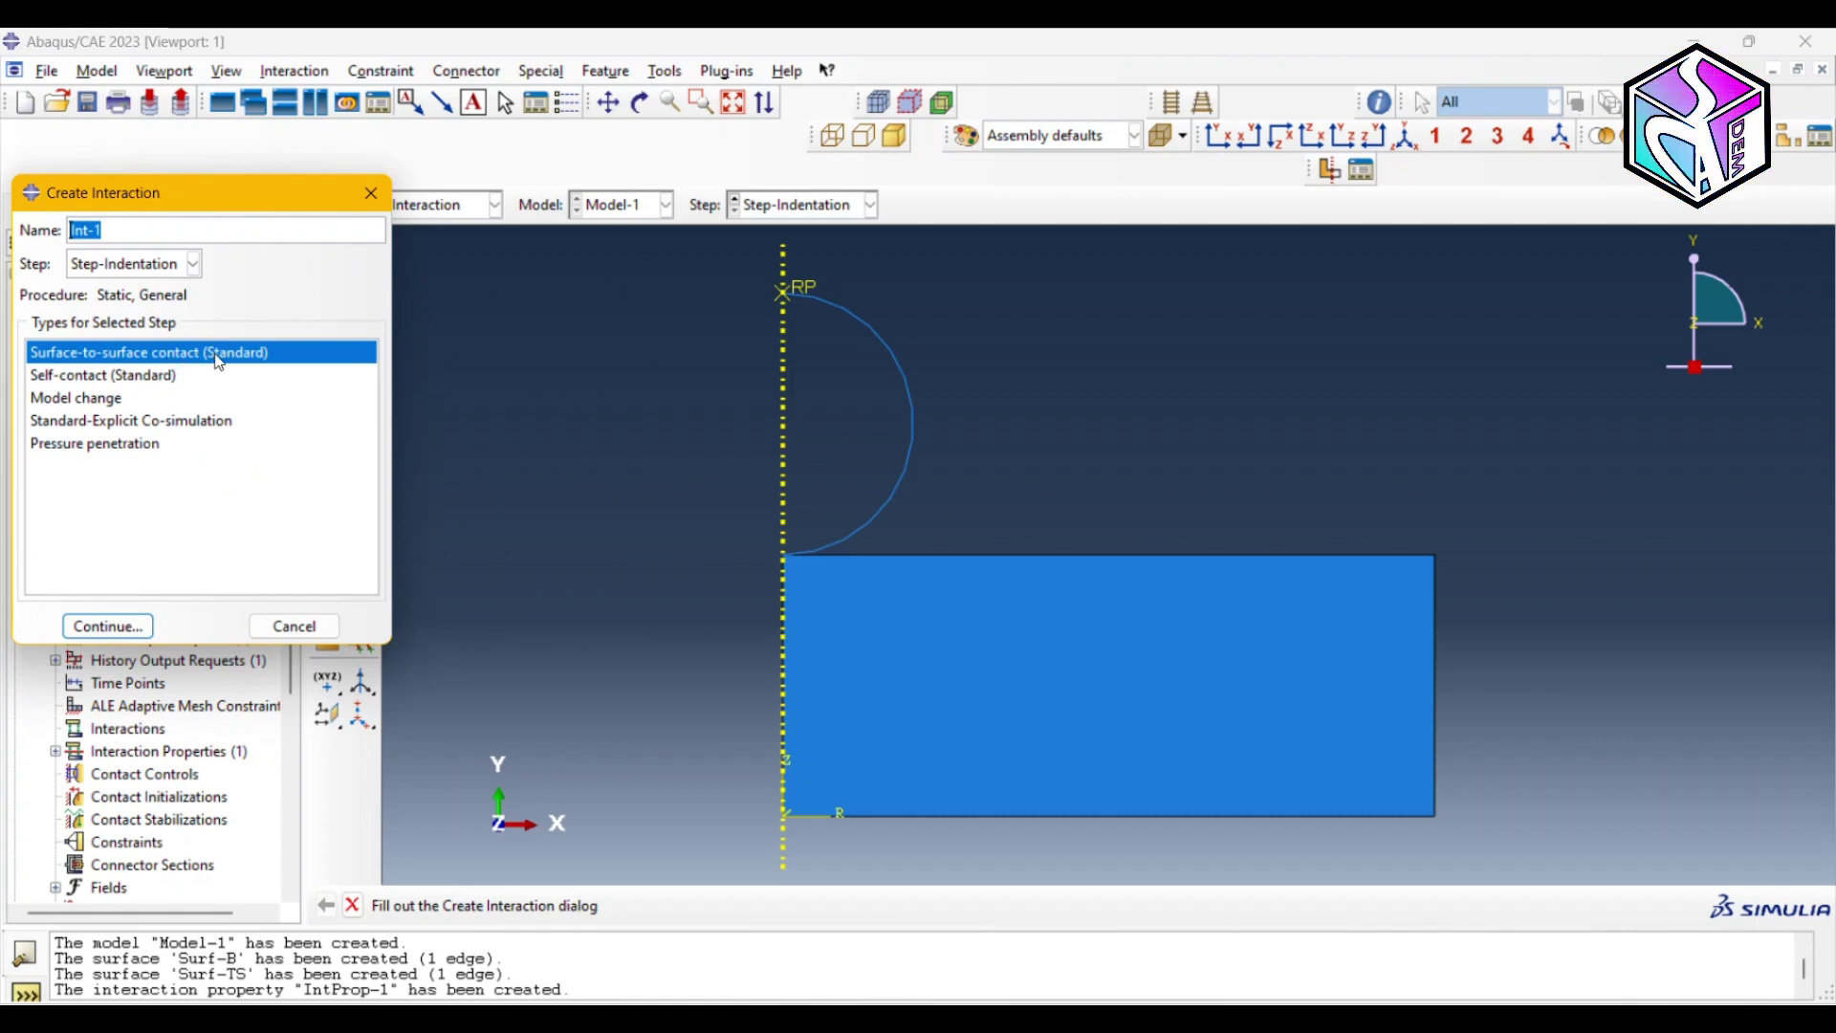
left_click(107, 627)
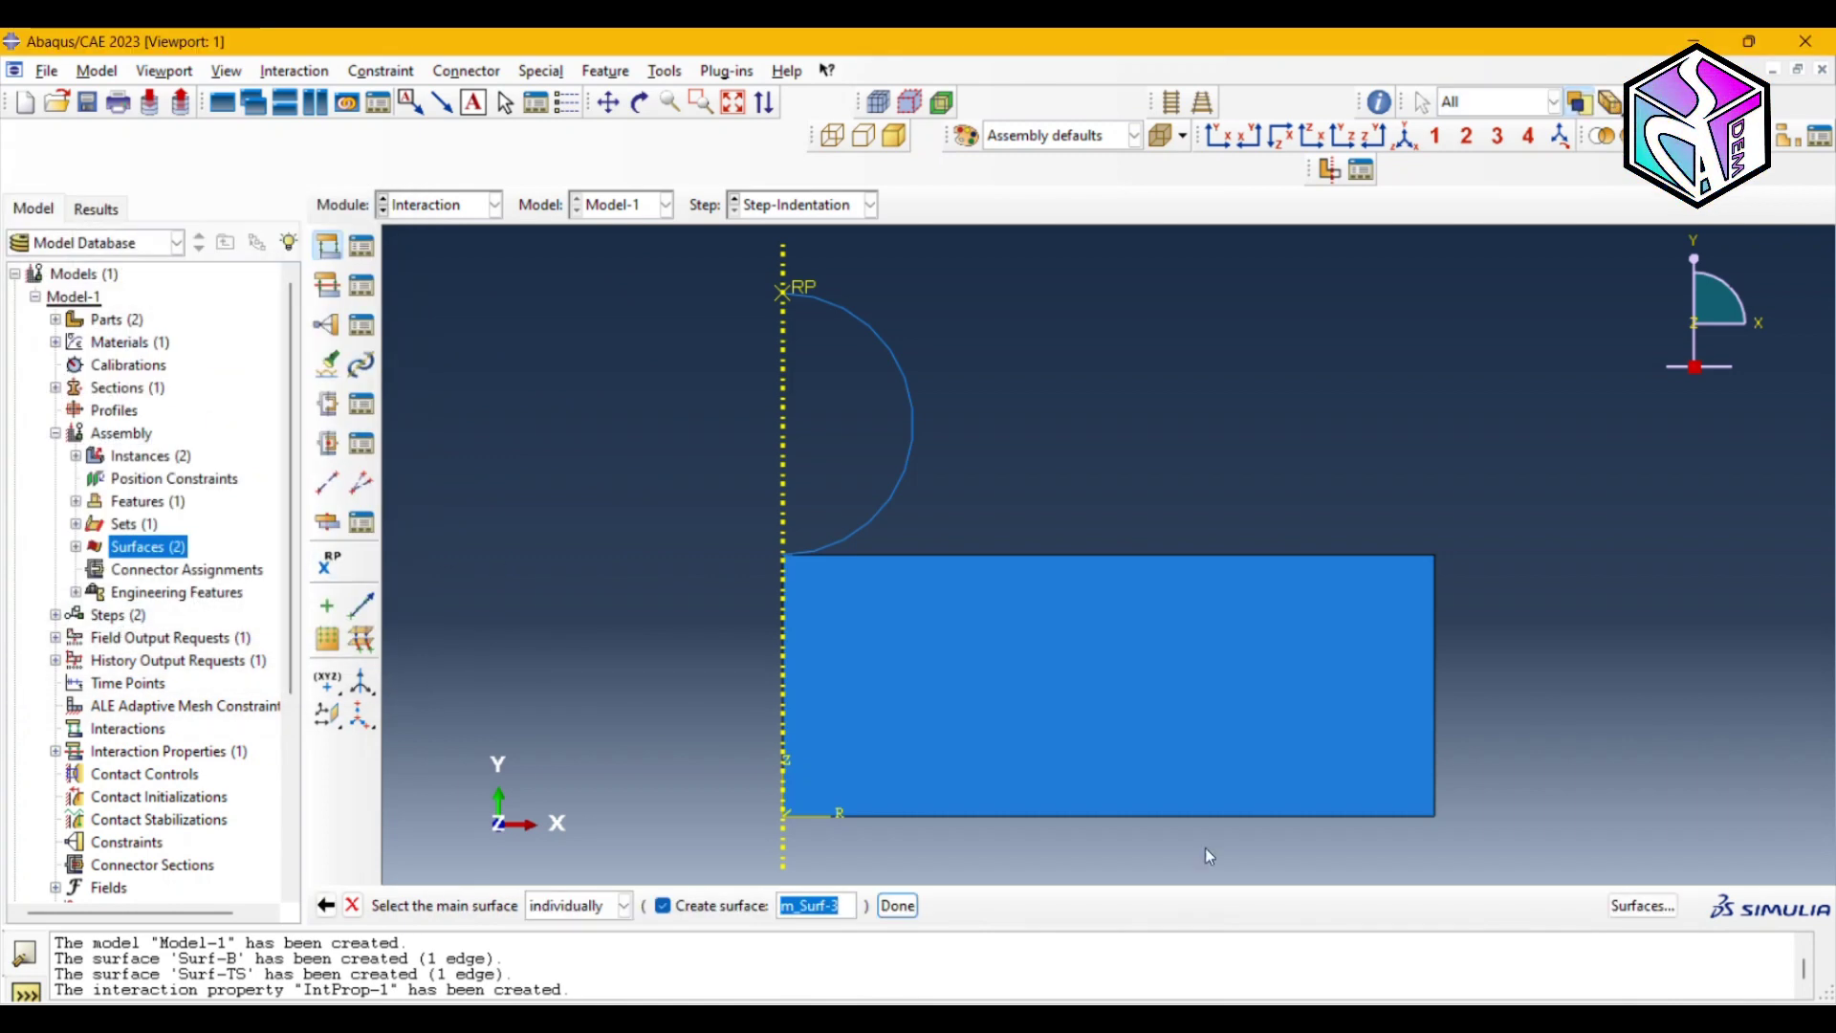
left_click(1643, 904)
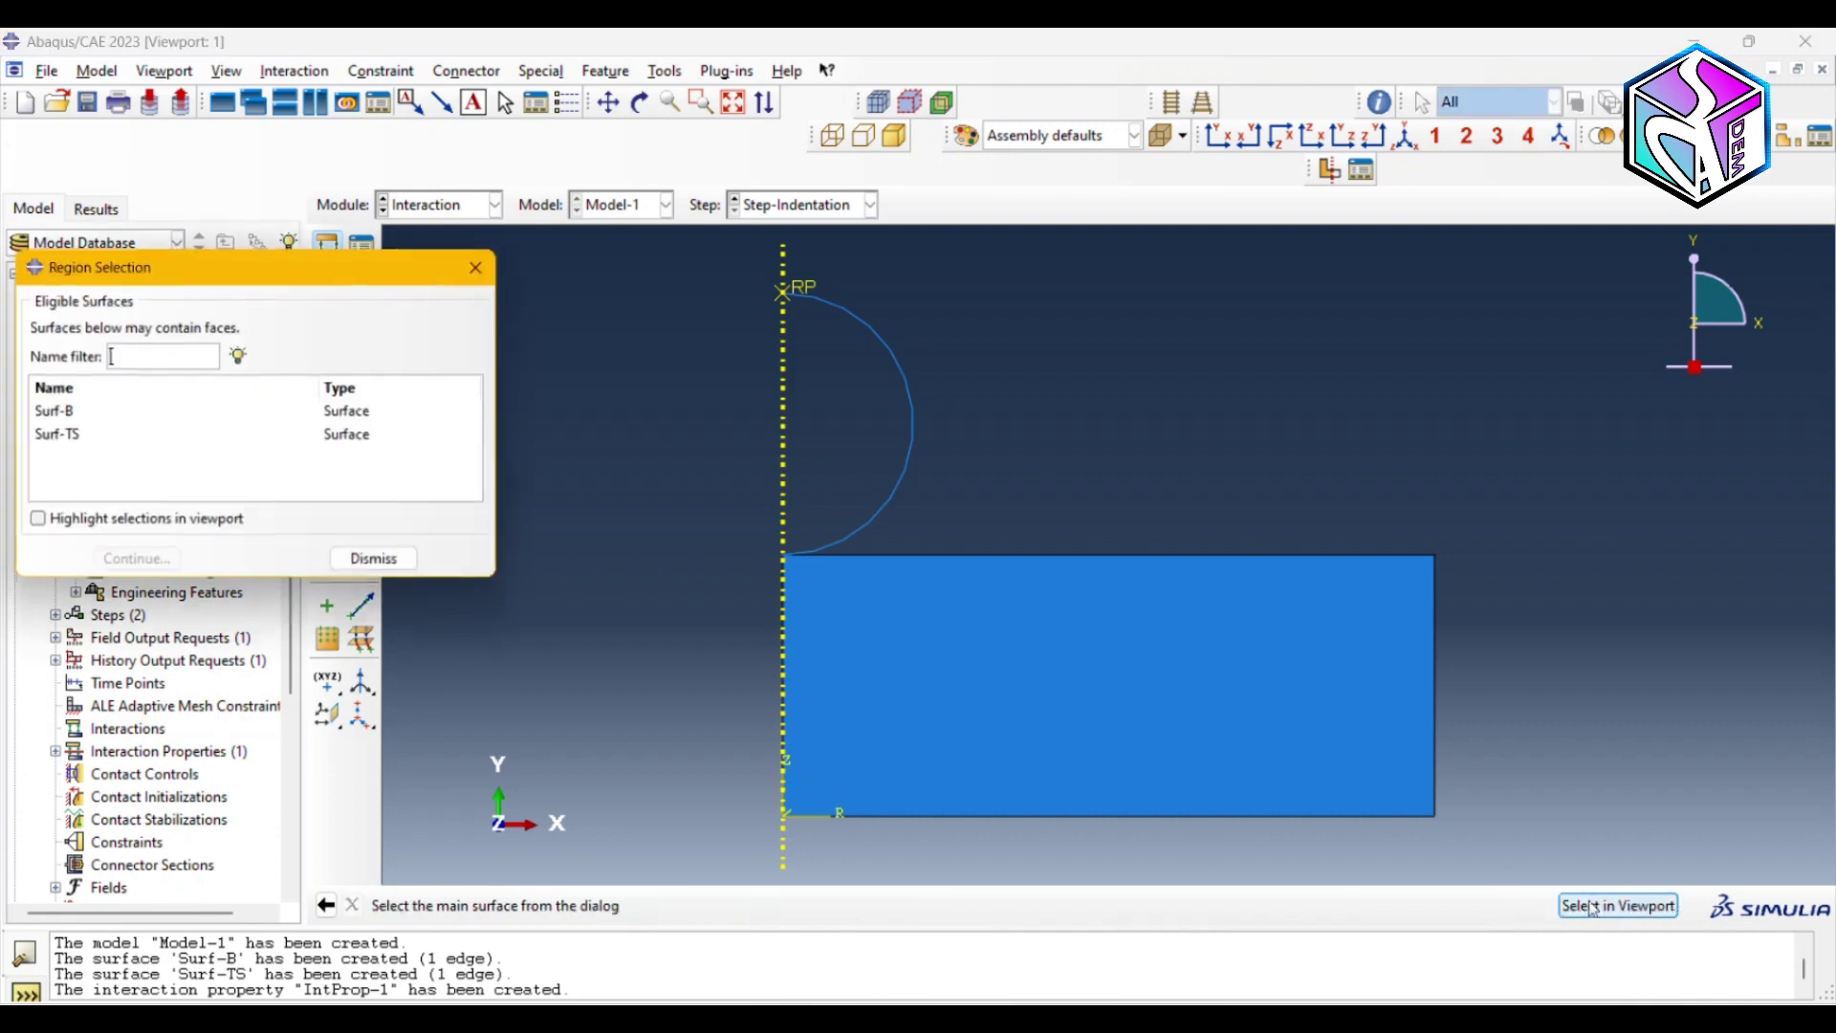
left_click(61, 421)
left_click(137, 567)
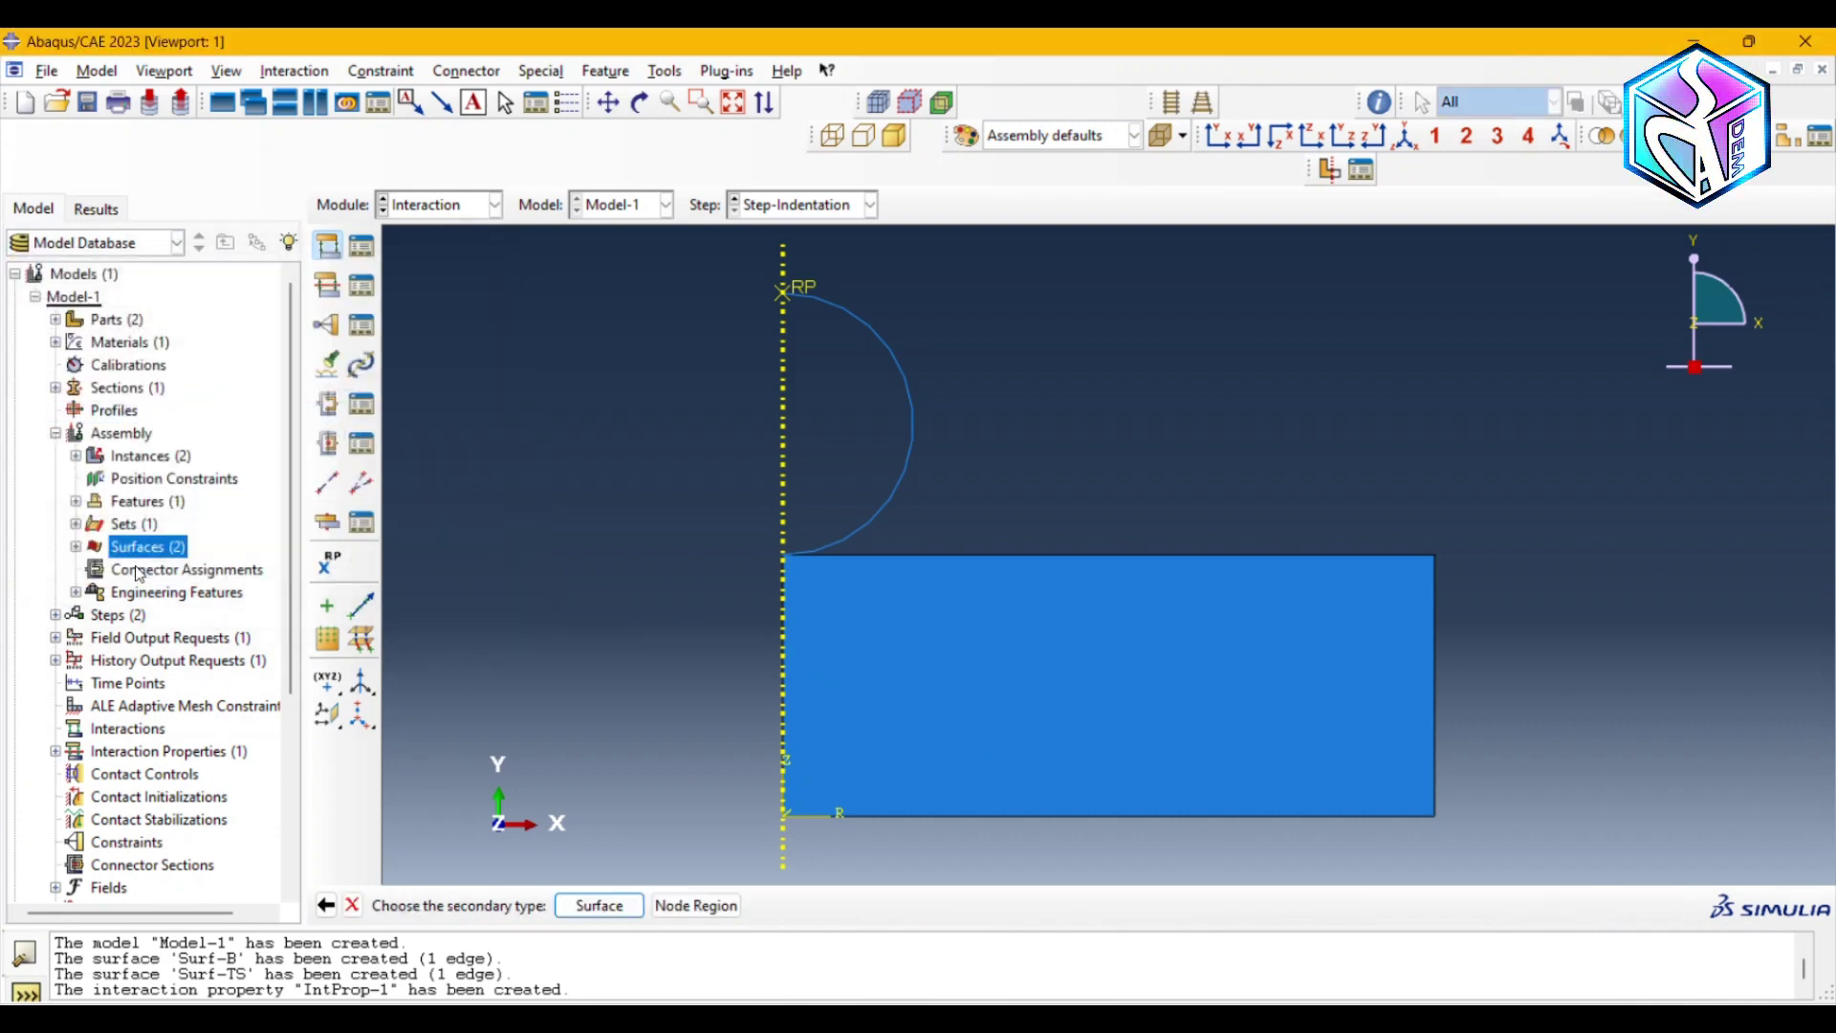
left_click(599, 905)
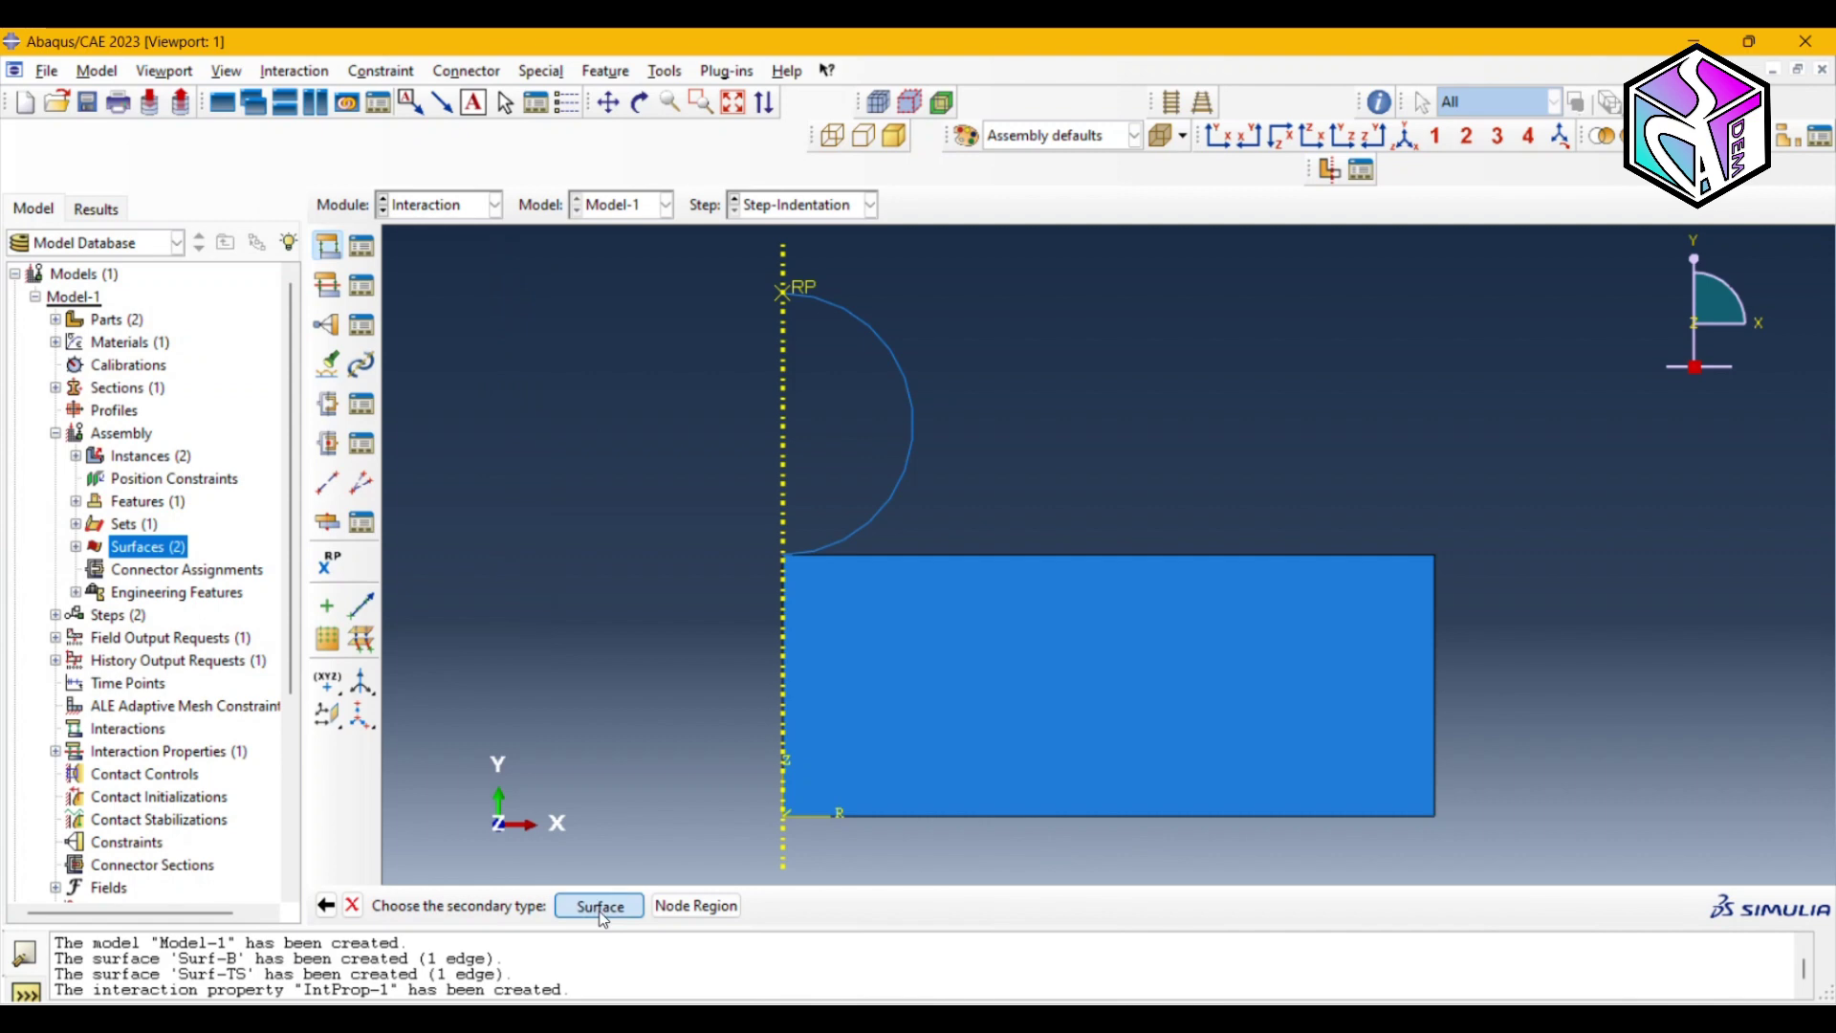
left_click(130, 437)
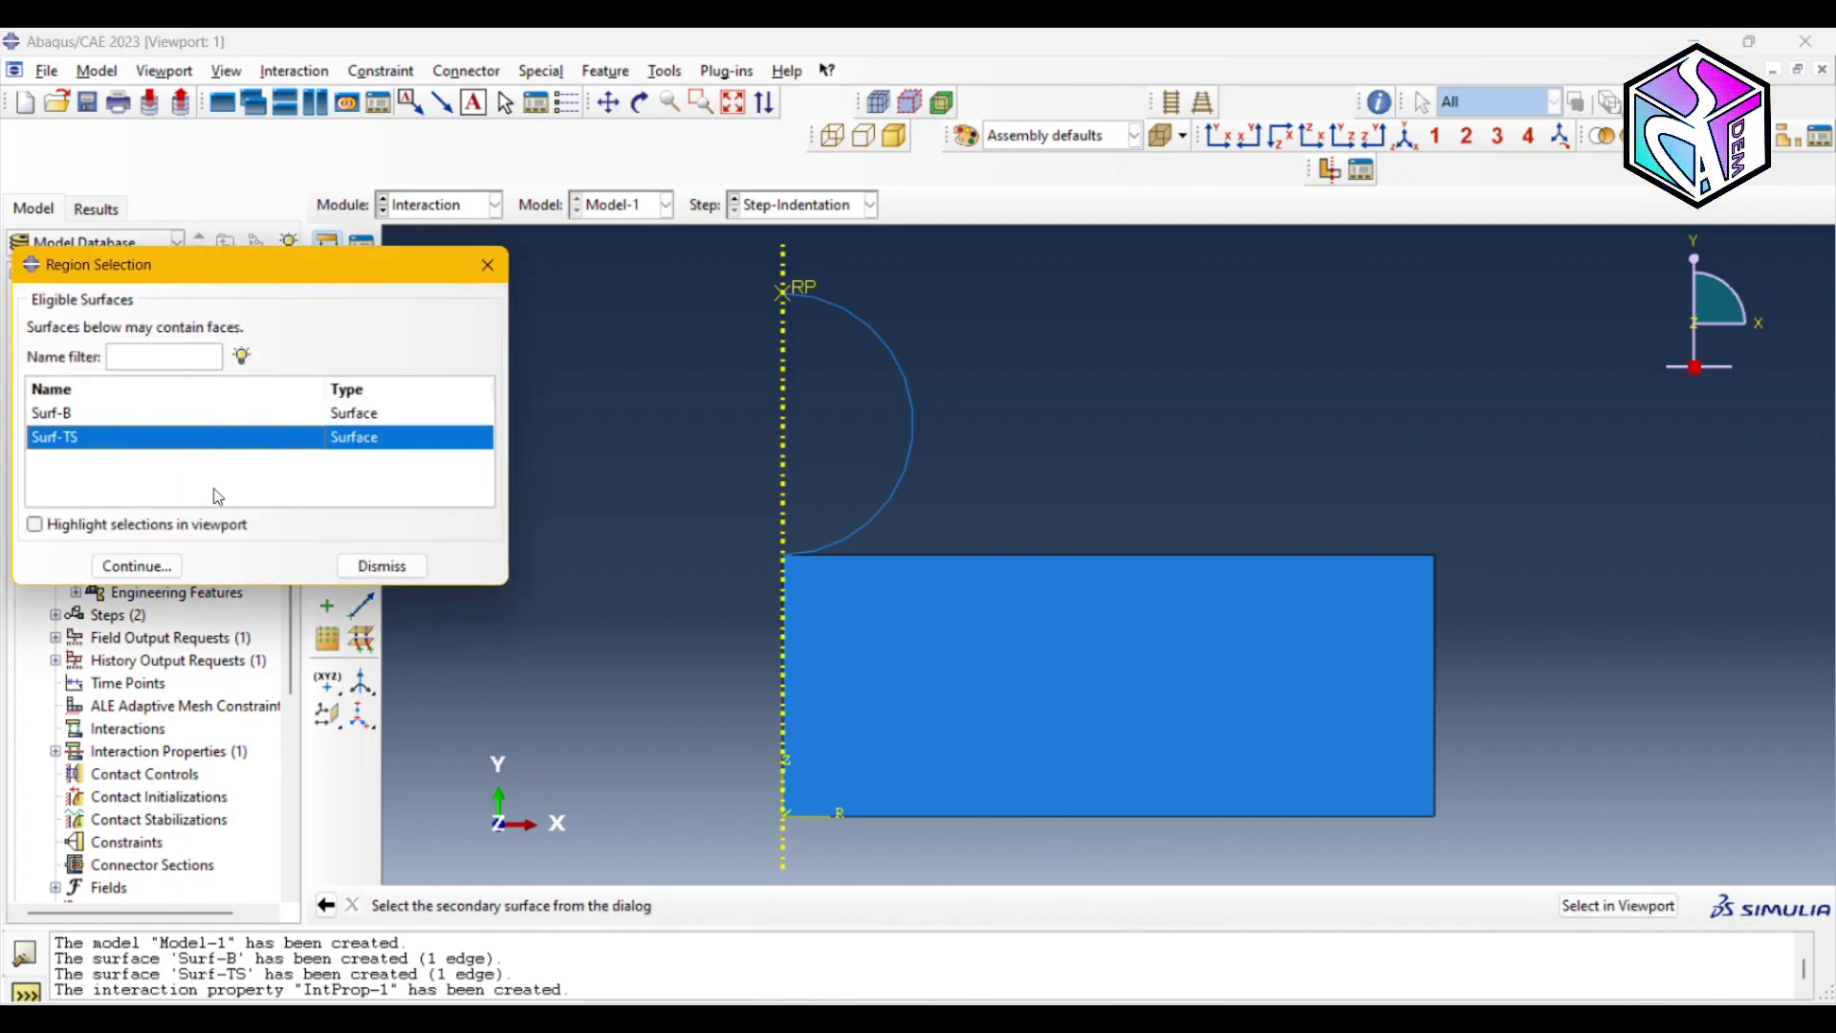
left_click(151, 564)
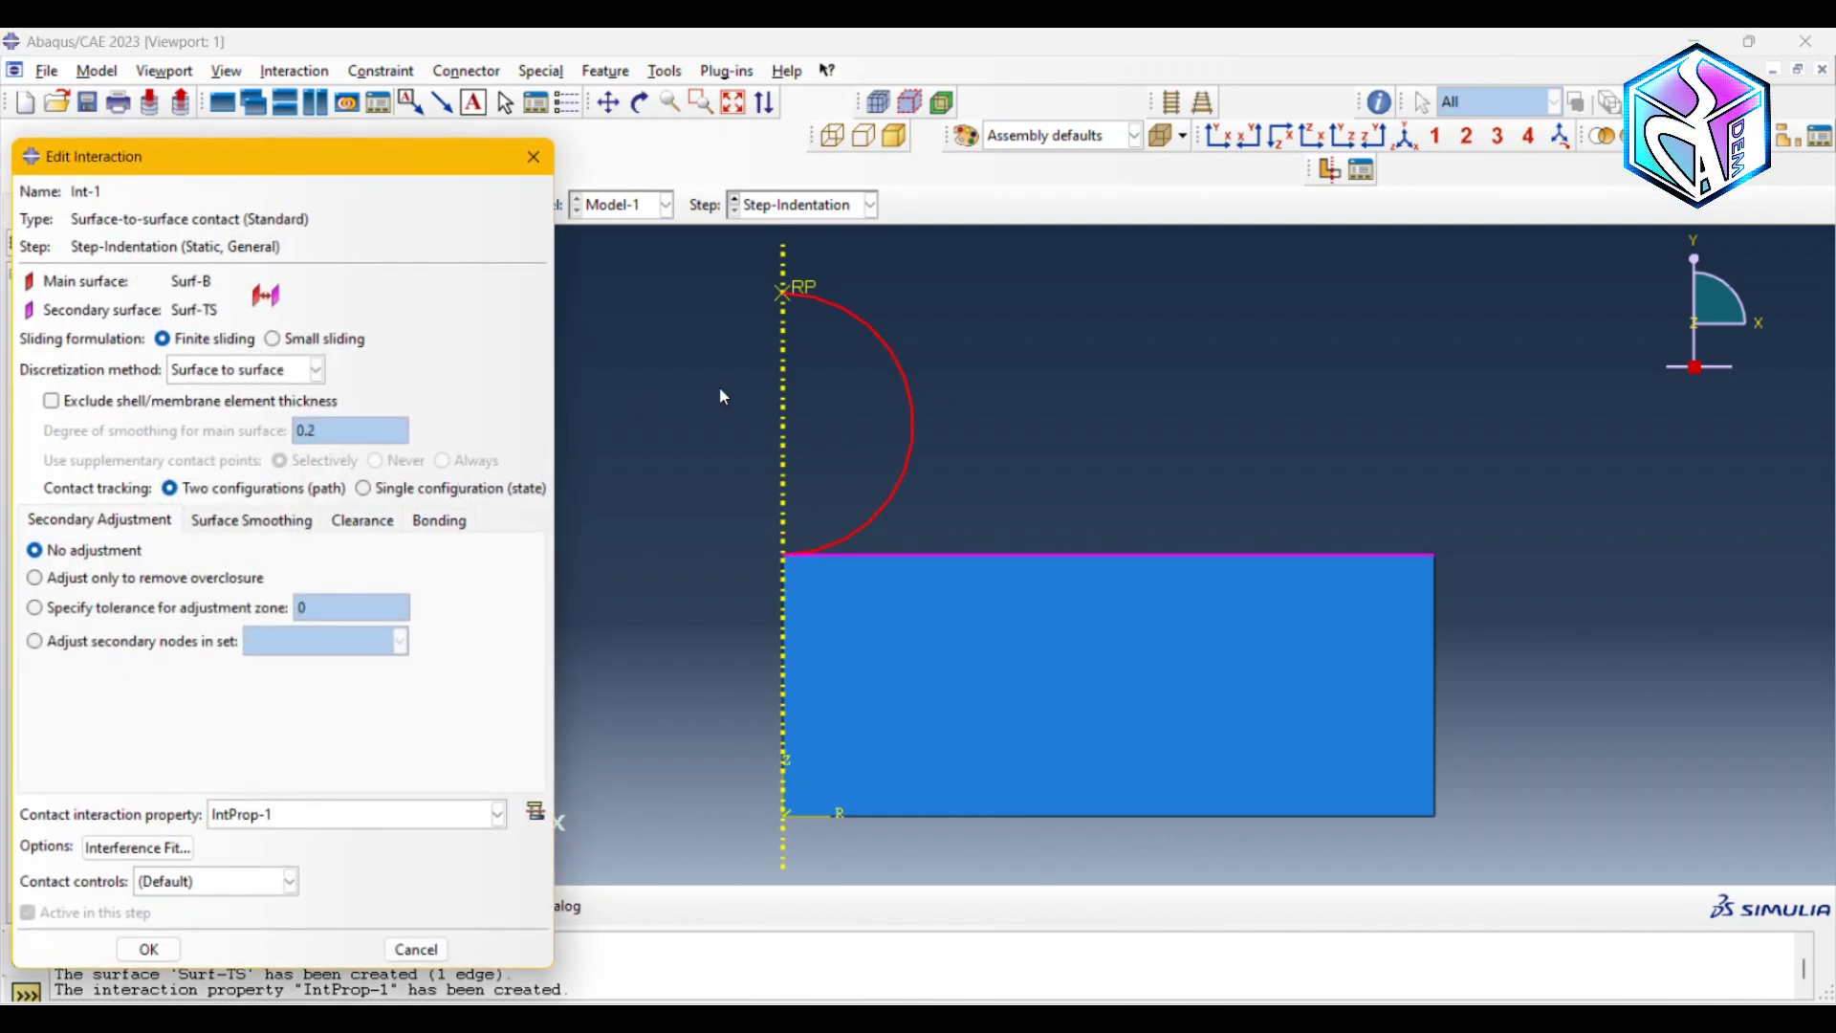
left_click(153, 950)
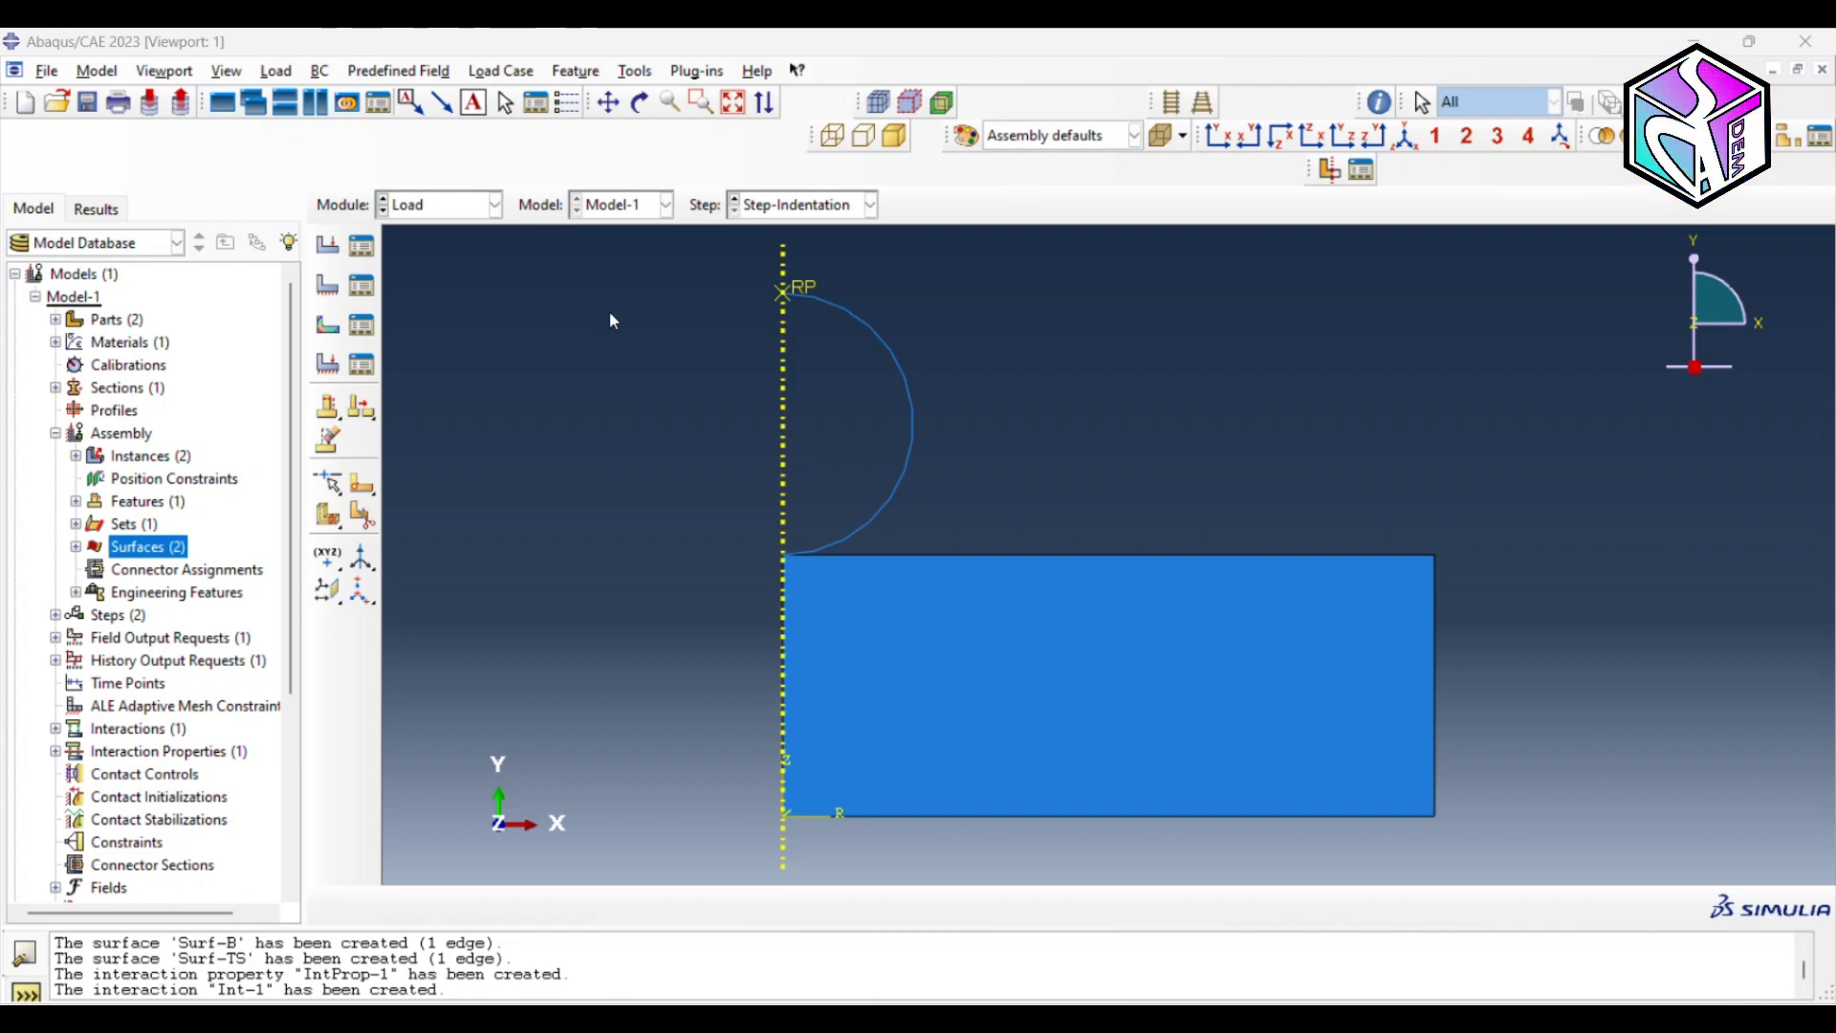
- Fix the lower edge of the test sample with an ENCASTRE boundary condition in Step-Indentation
left_click(327, 284)
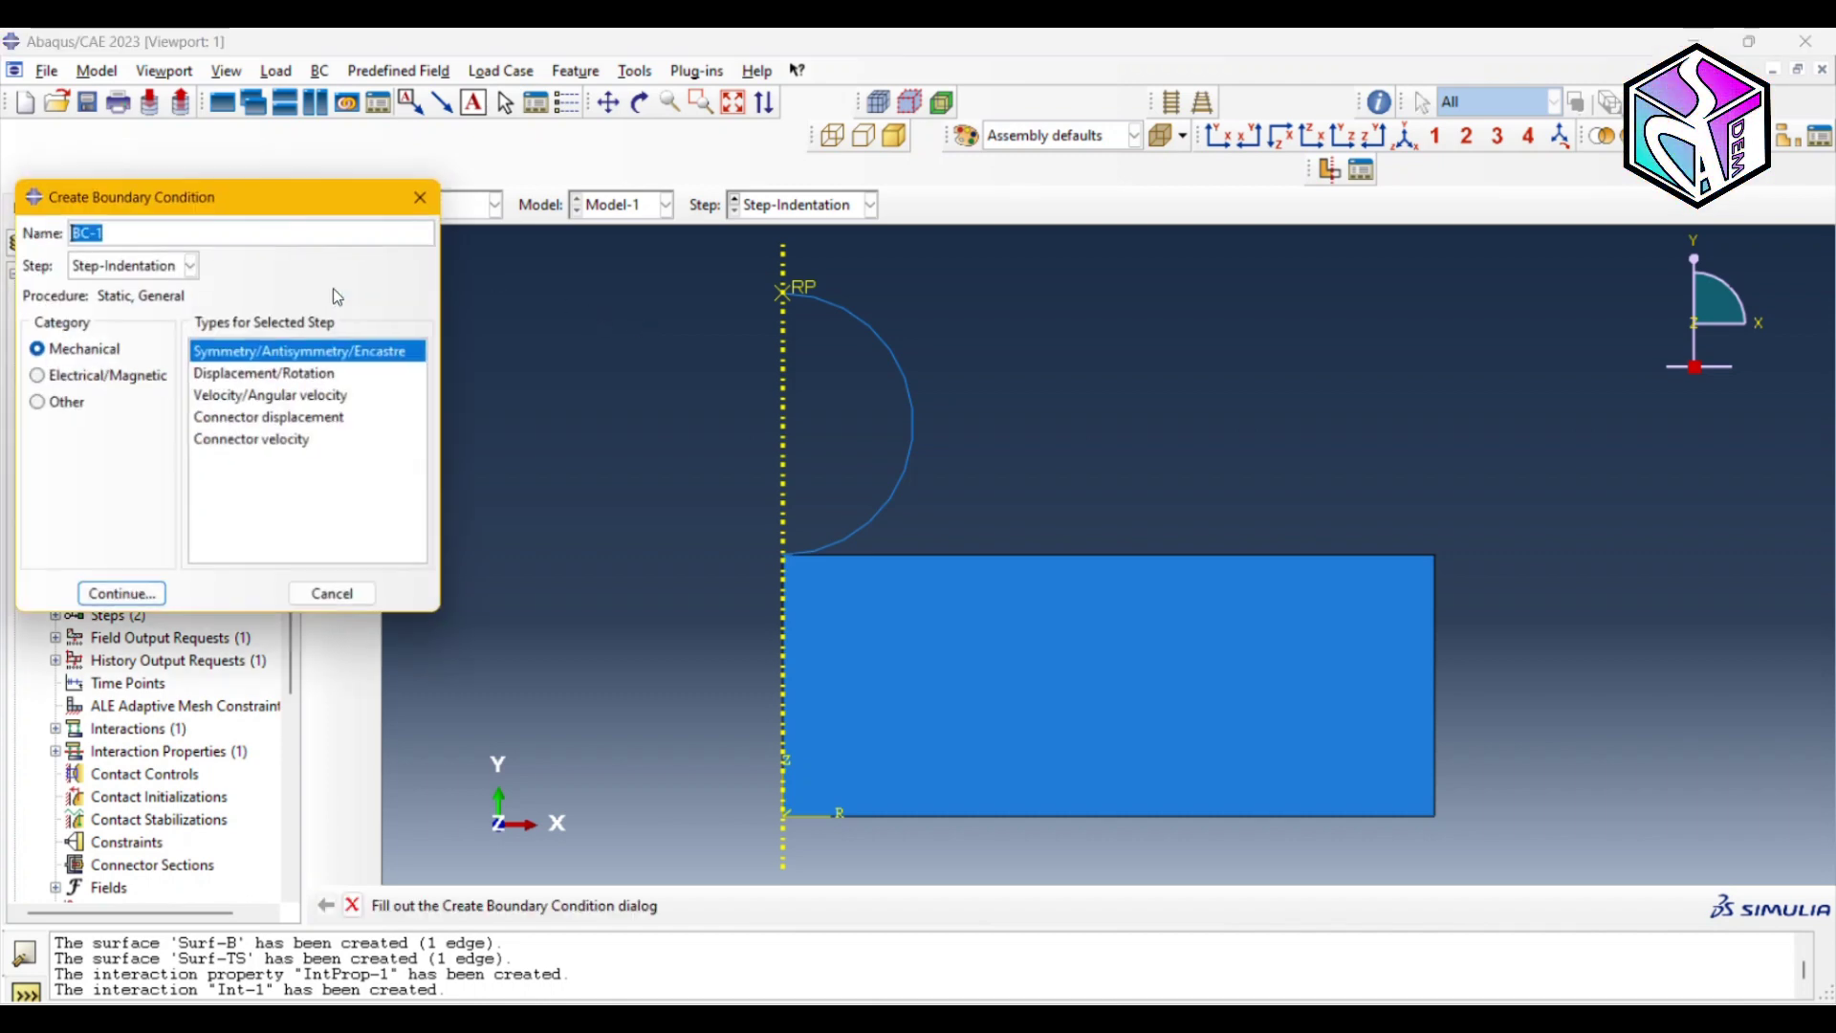
left_click(123, 603)
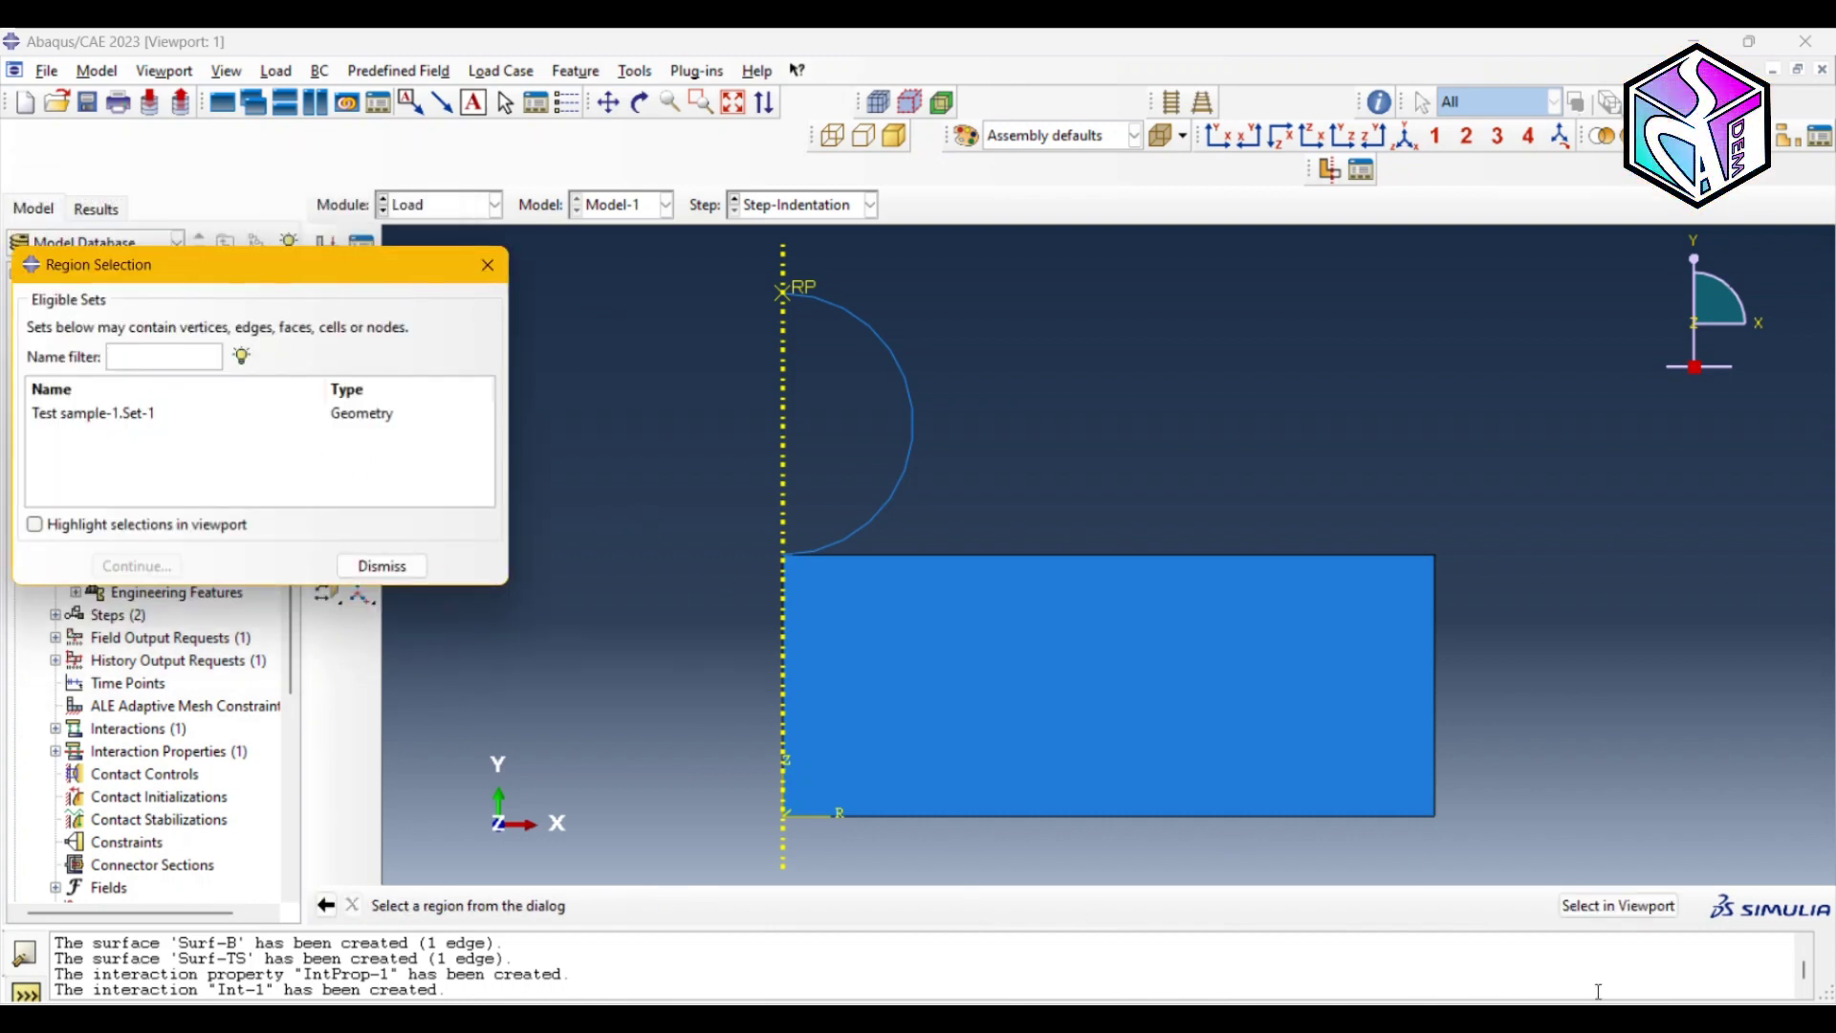
left_click(1621, 908)
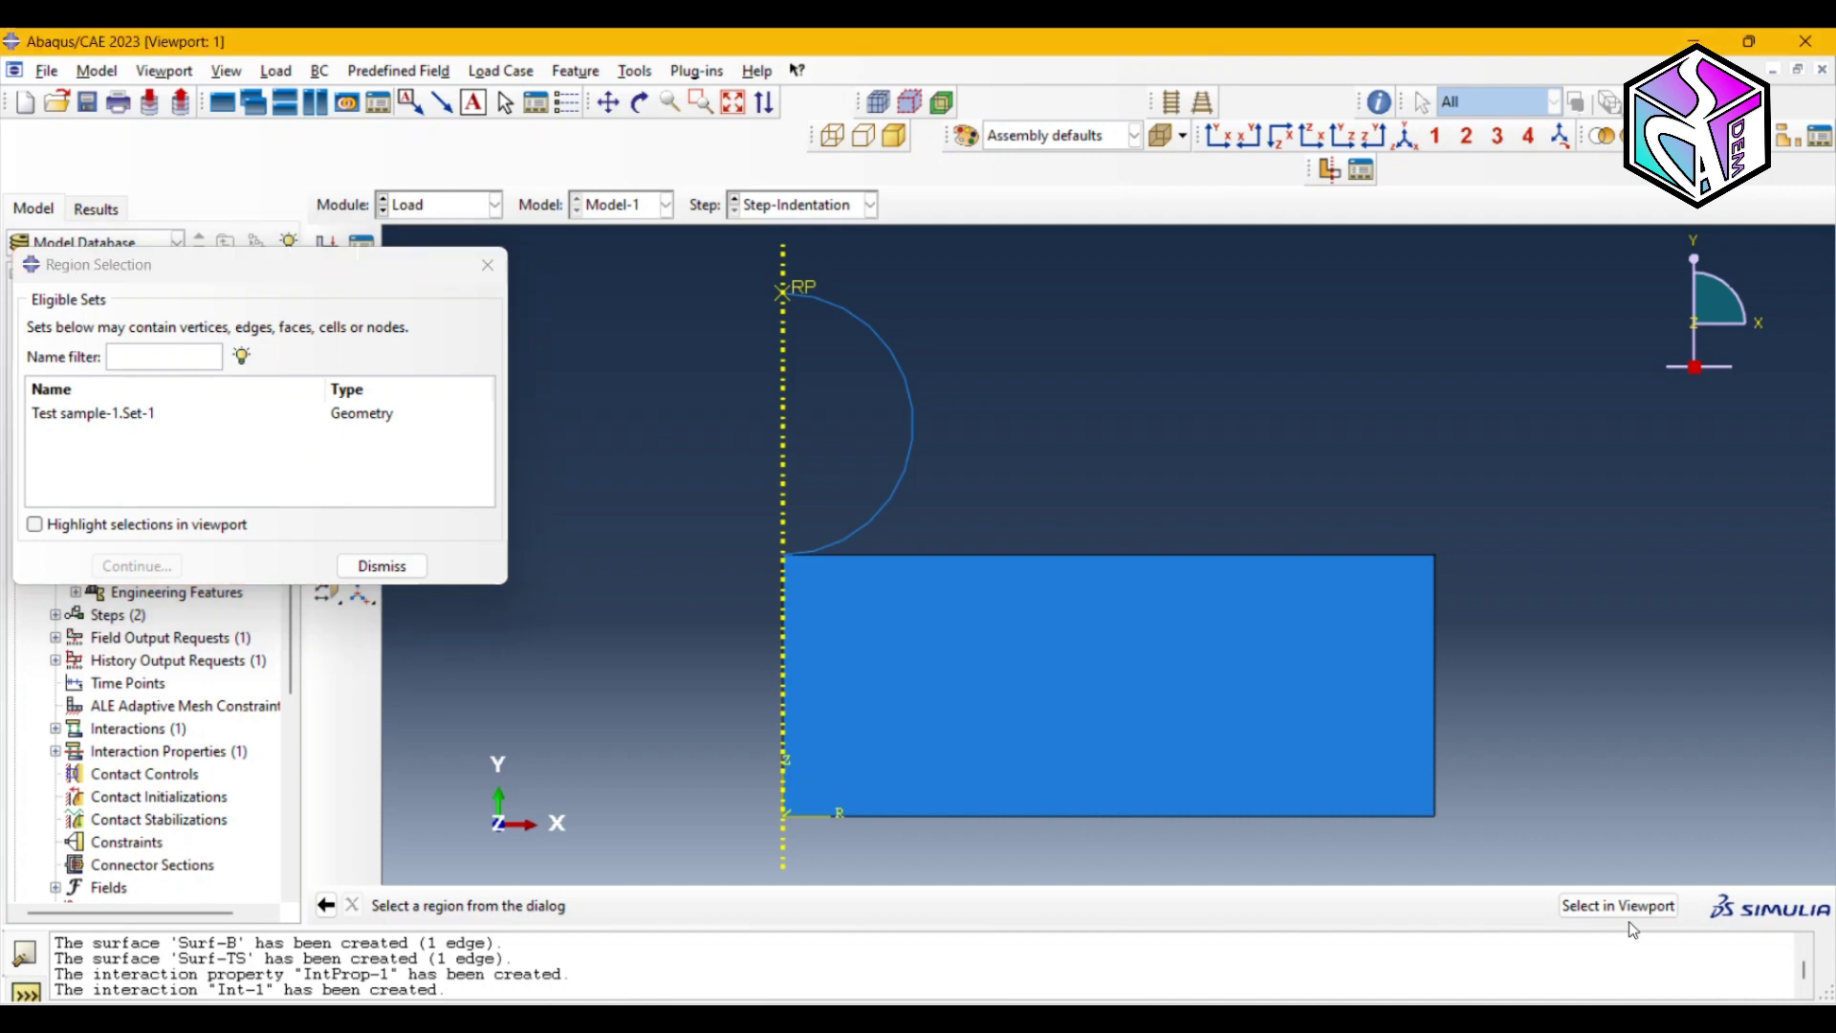
left_click(1215, 817)
left_click(873, 906)
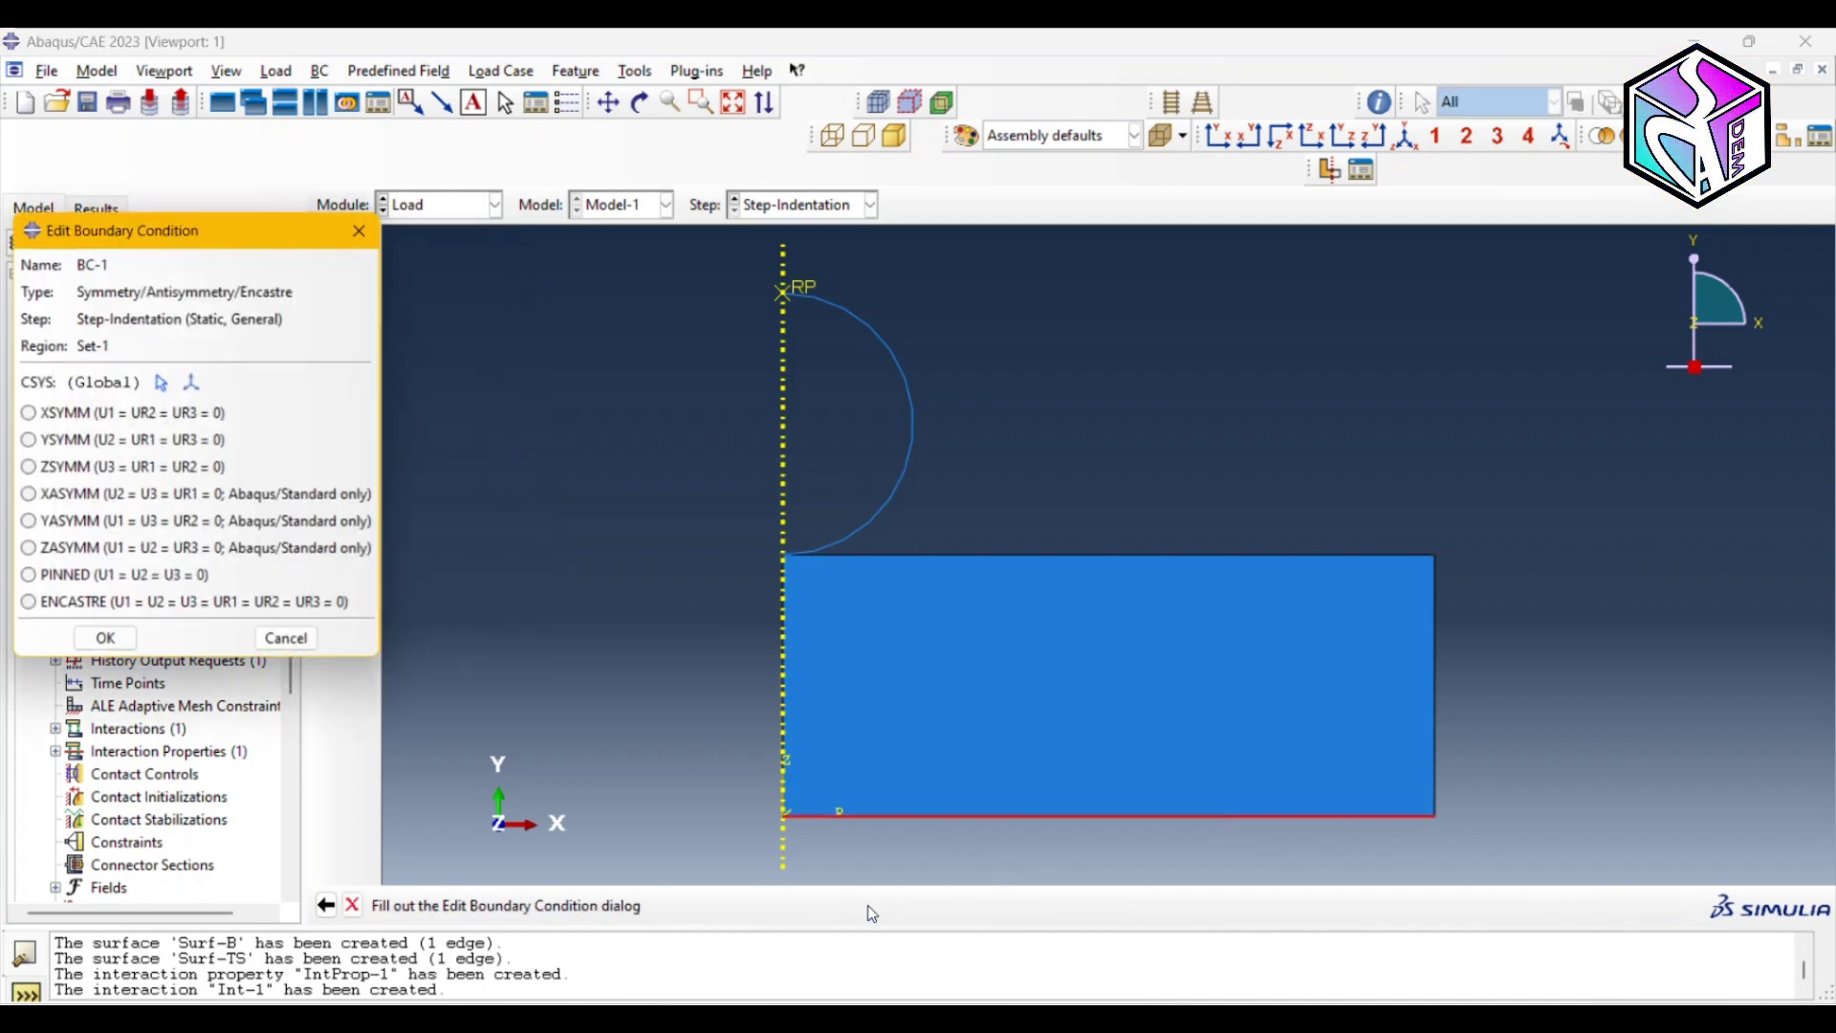
left_click(100, 607)
left_click(103, 644)
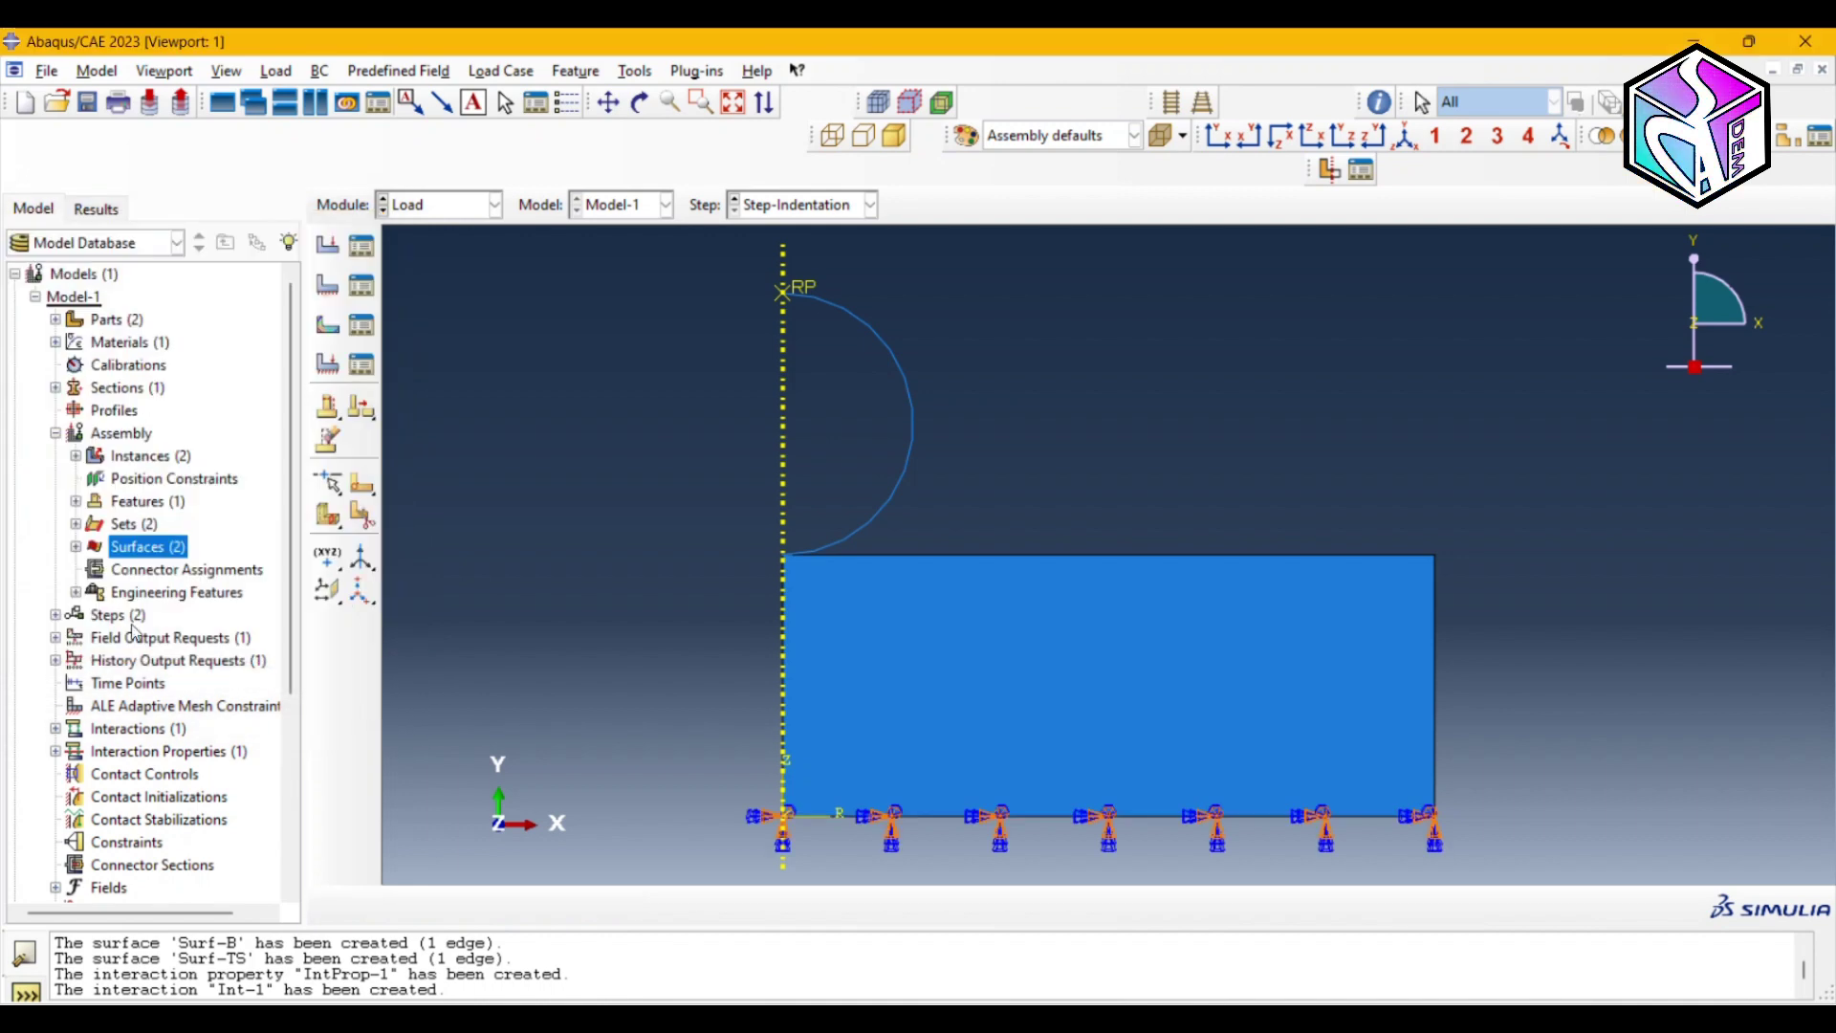
- Start a Displacement/Rotation boundary condition in Step-Indentation on the ball's reference point
left_click(327, 285)
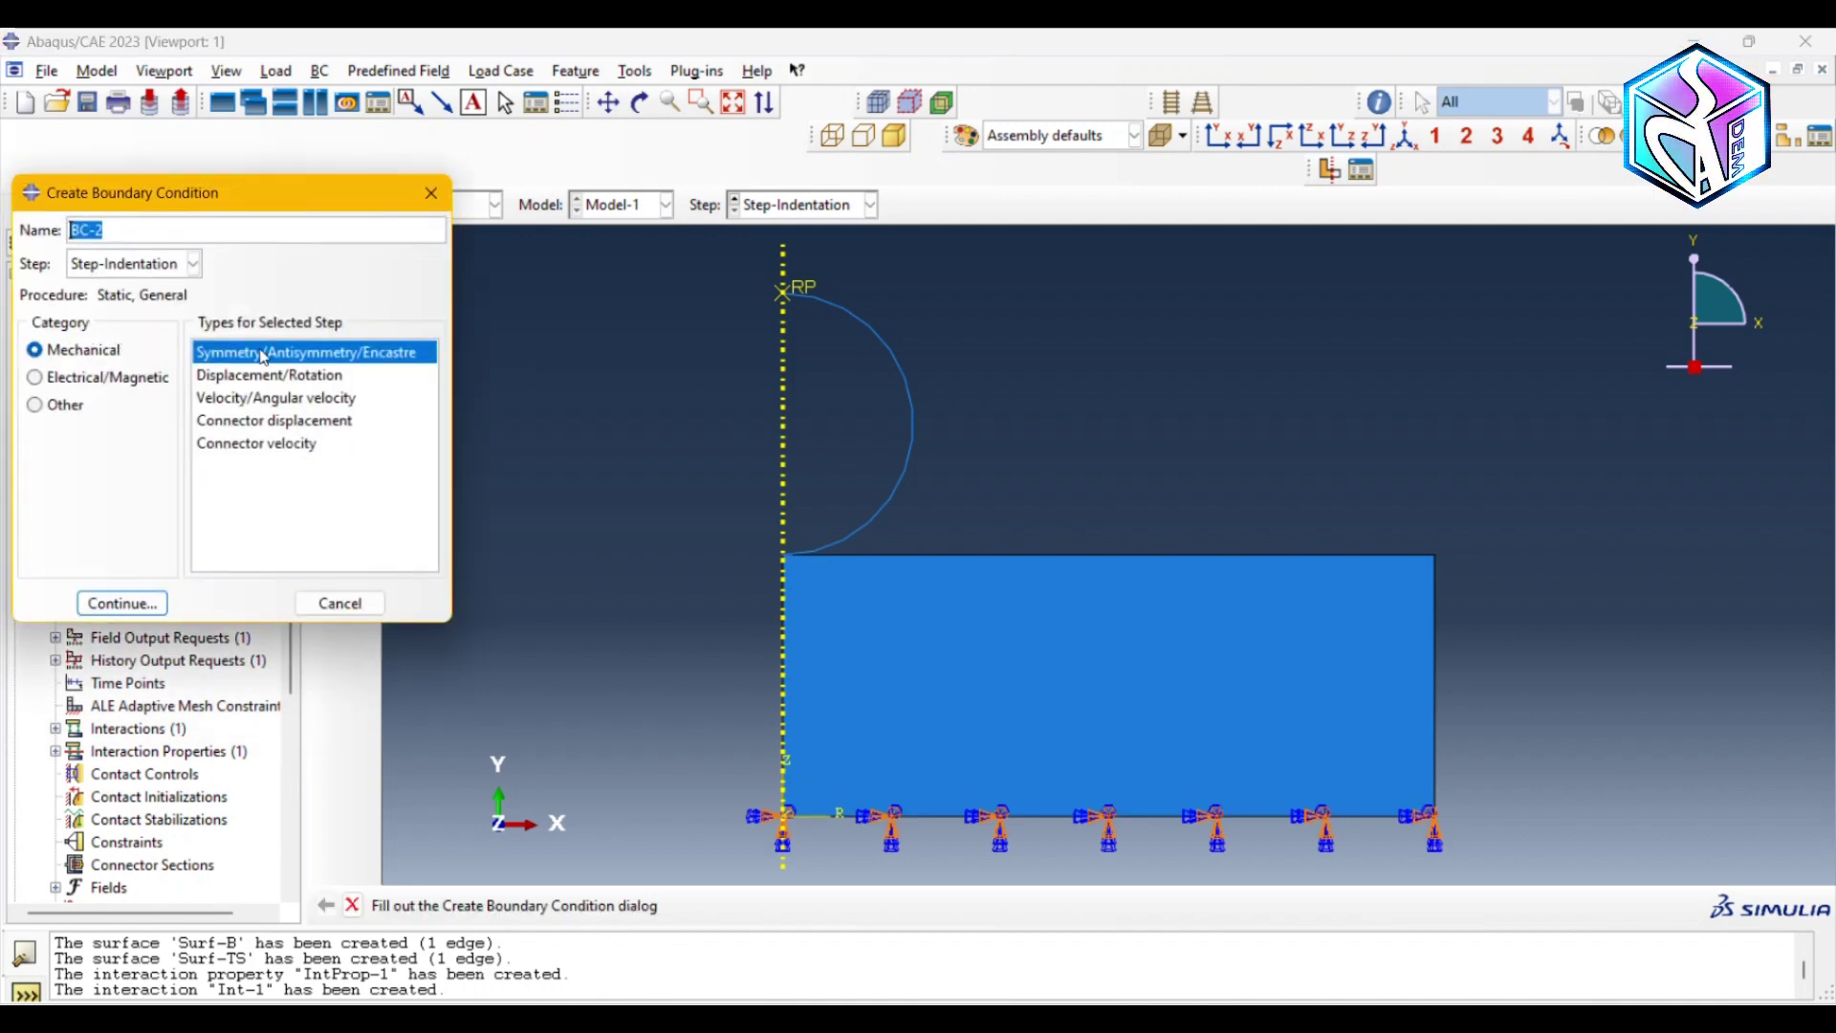
left_click(257, 381)
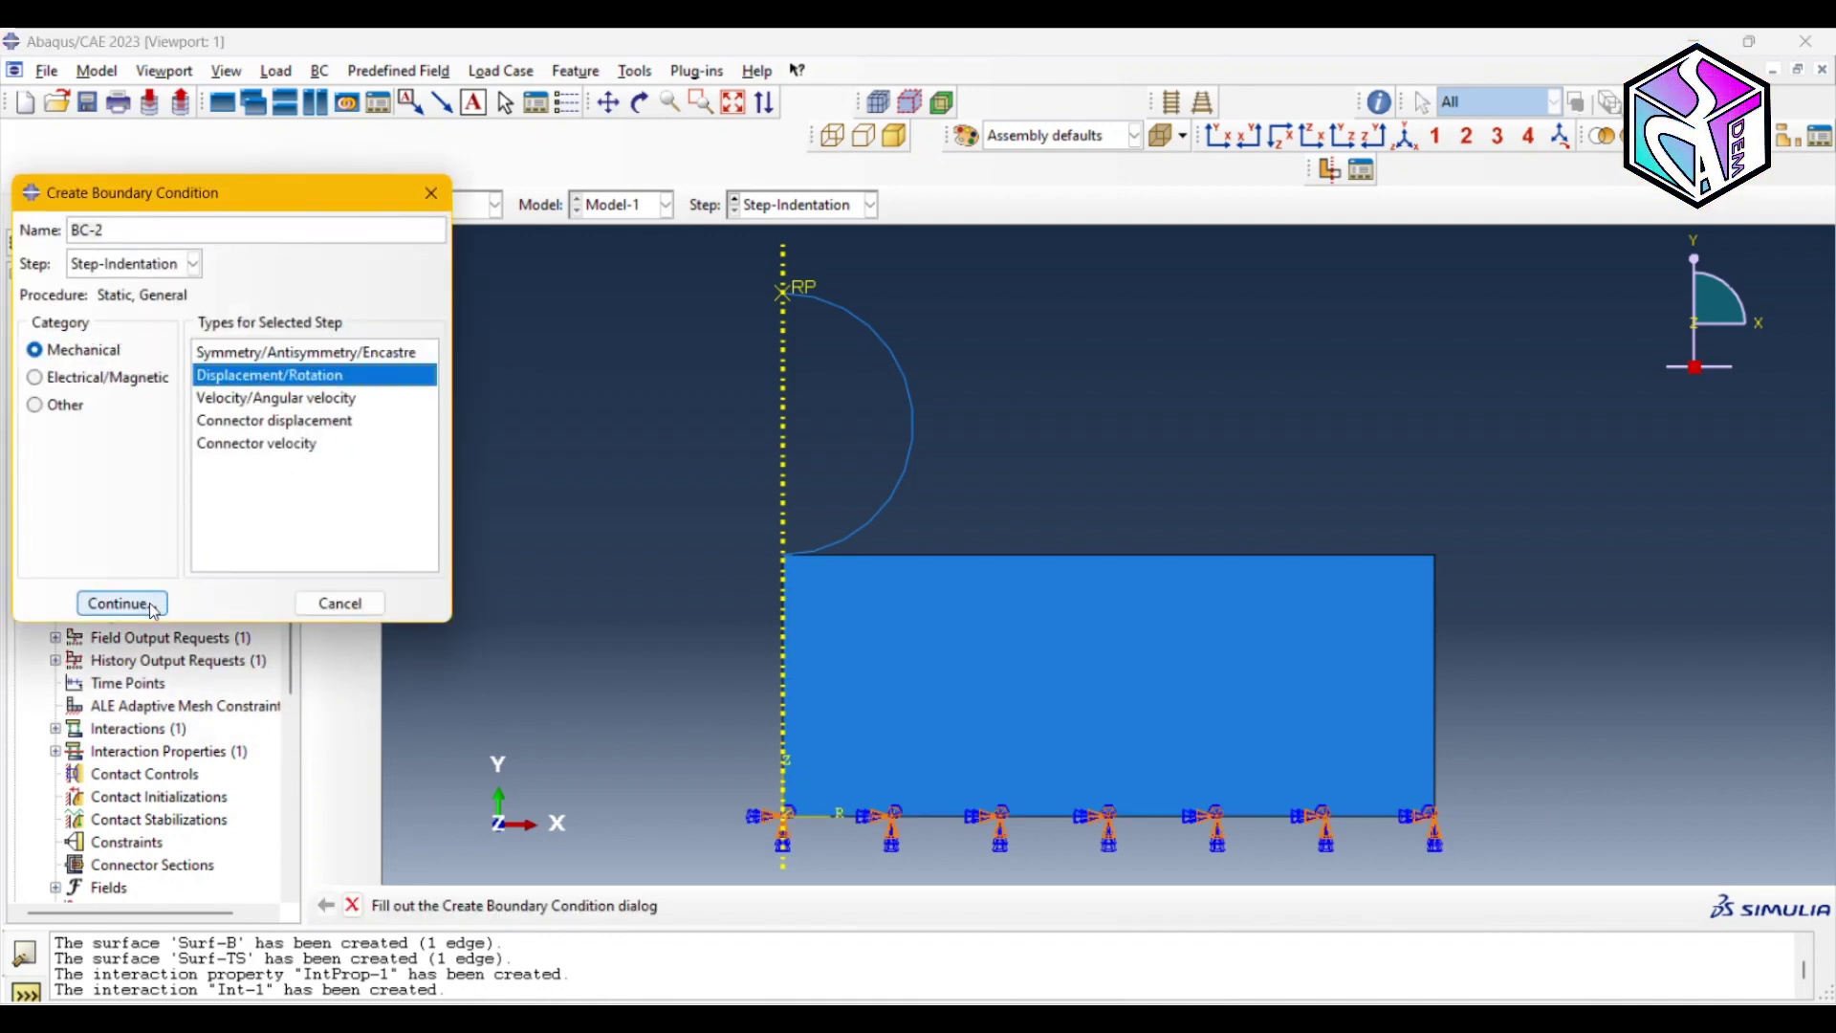
left_click(280, 356)
left_click(270, 375)
left_click(123, 603)
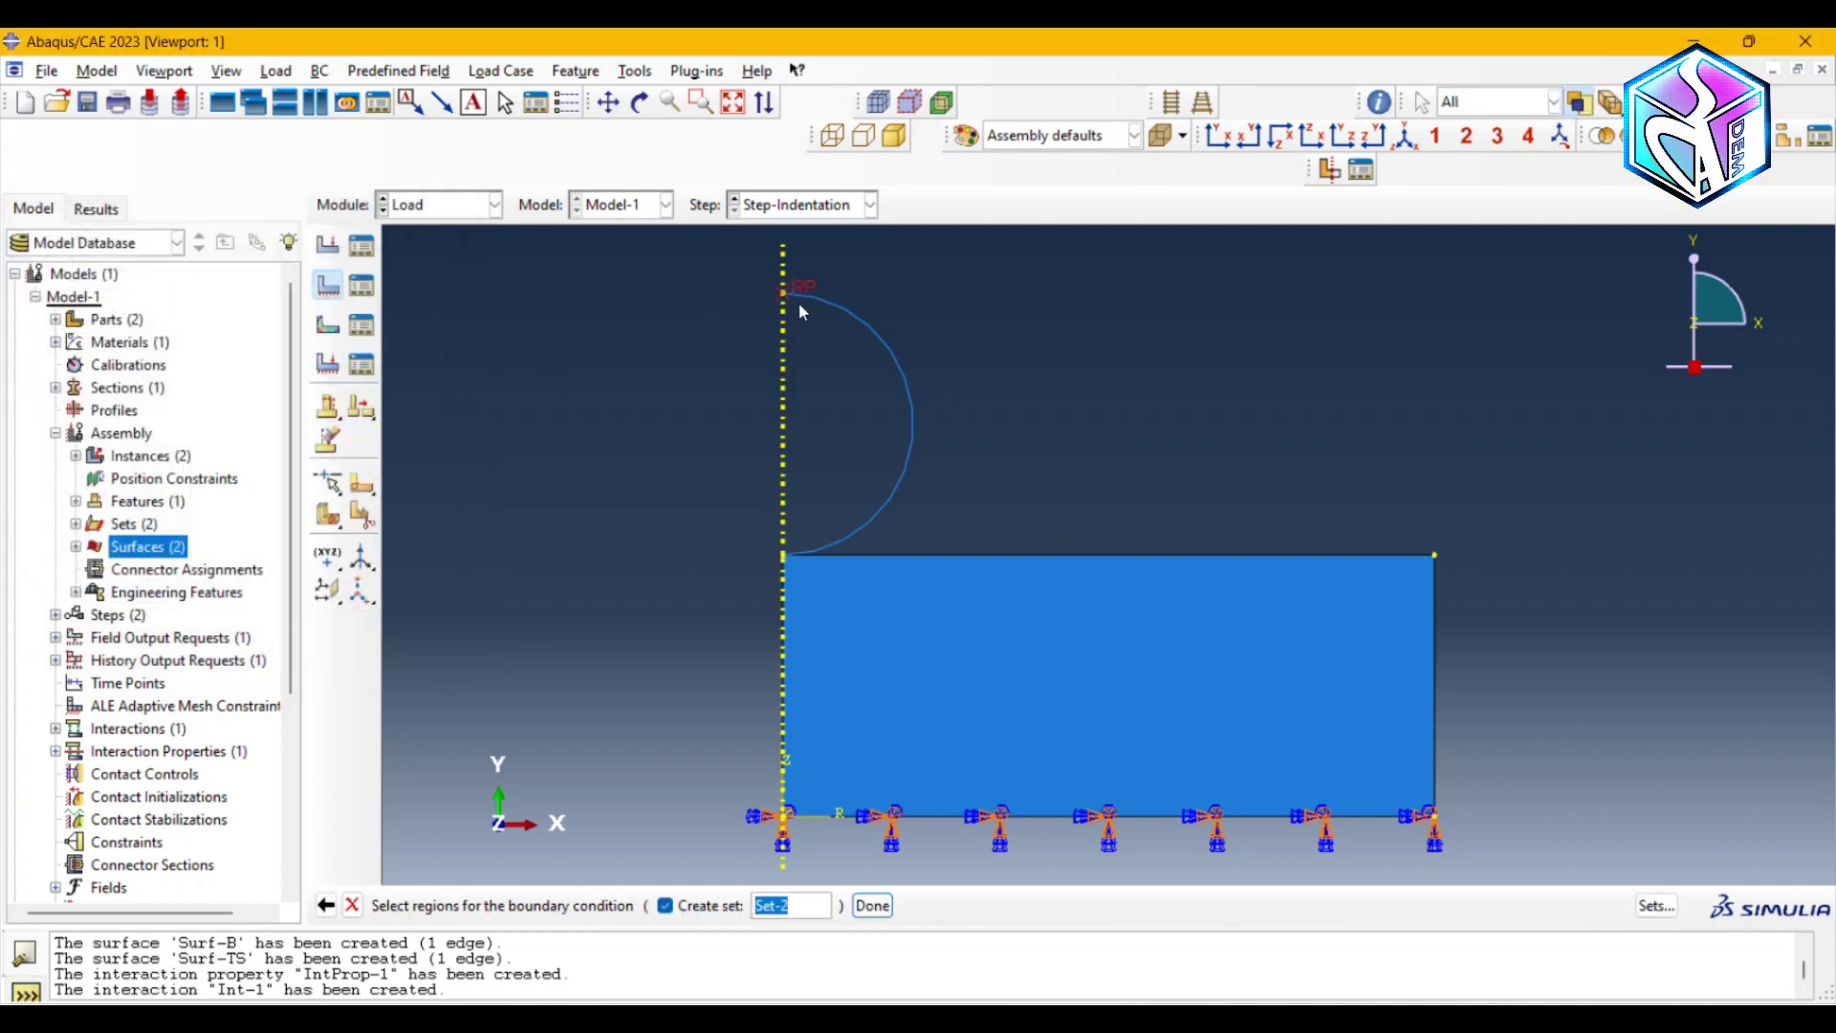
left_click(870, 904)
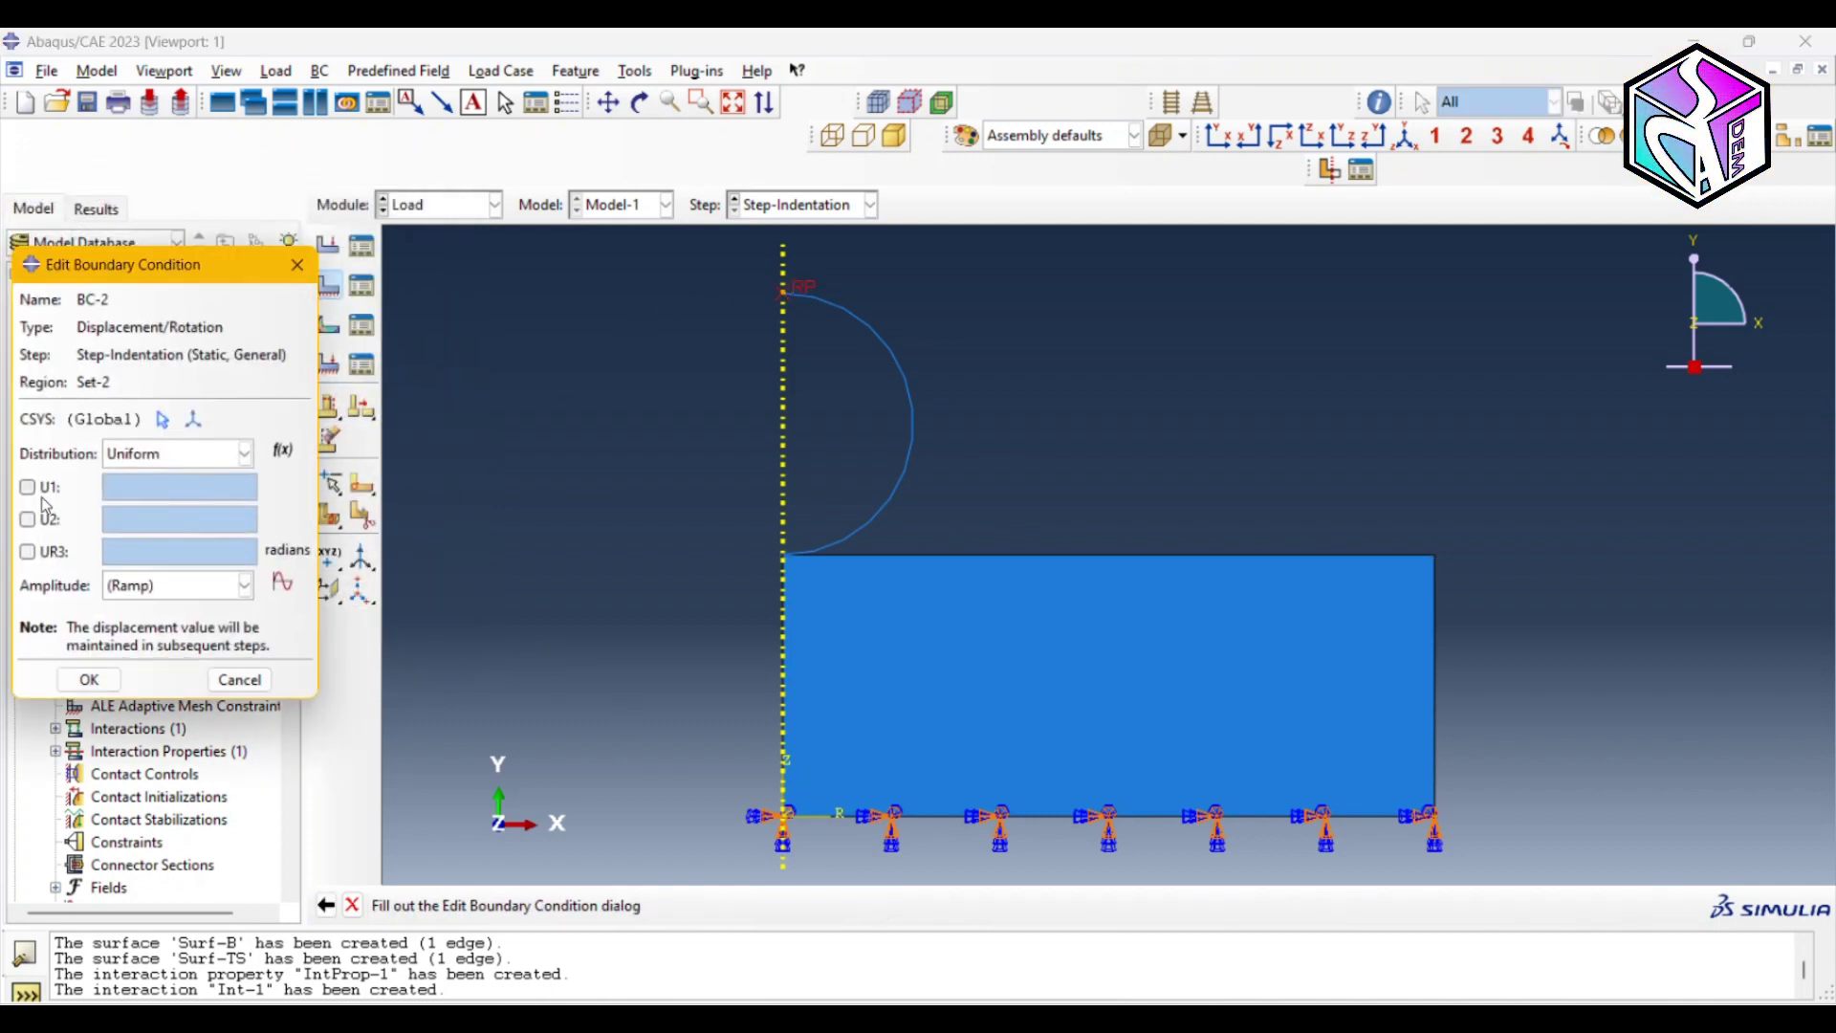
- Constrain U1, U2 and UR3 in the ball's boundary condition, with U2 at -1 and U1 and UR3 at 0
left_click(42, 493)
left_click(28, 519)
left_click(28, 552)
double_click(146, 525)
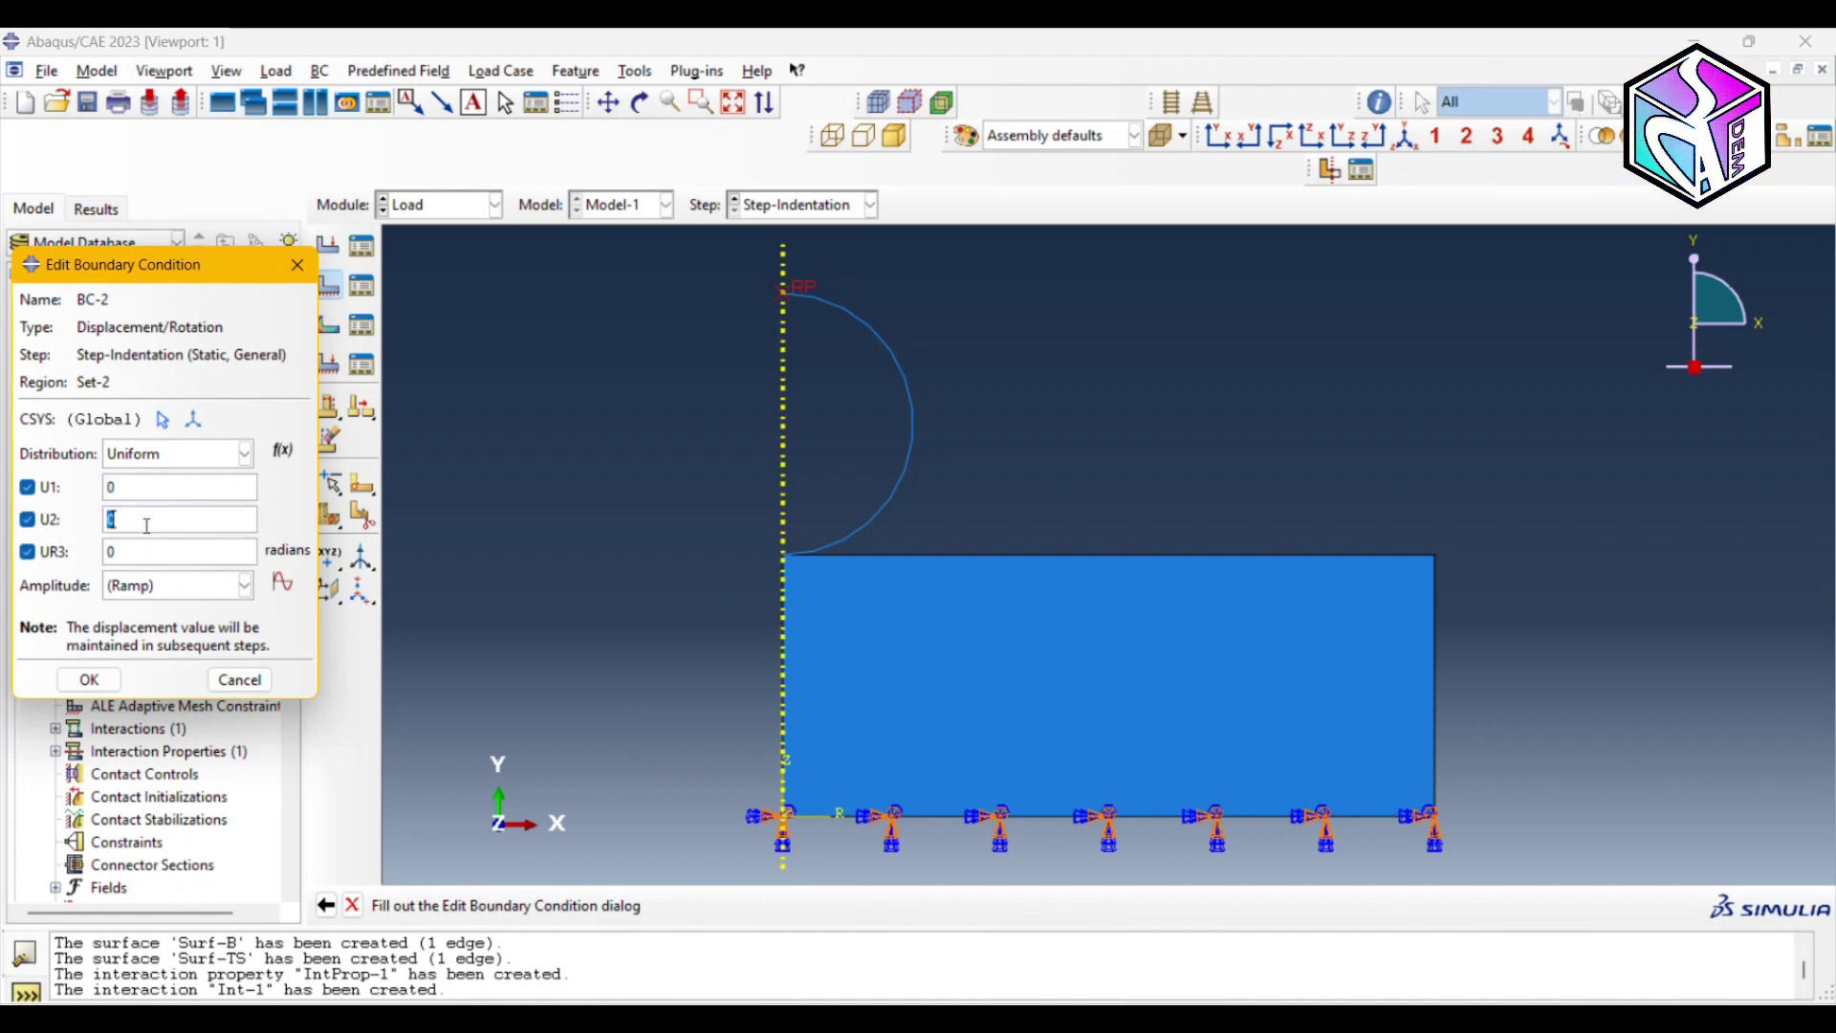
type("-")
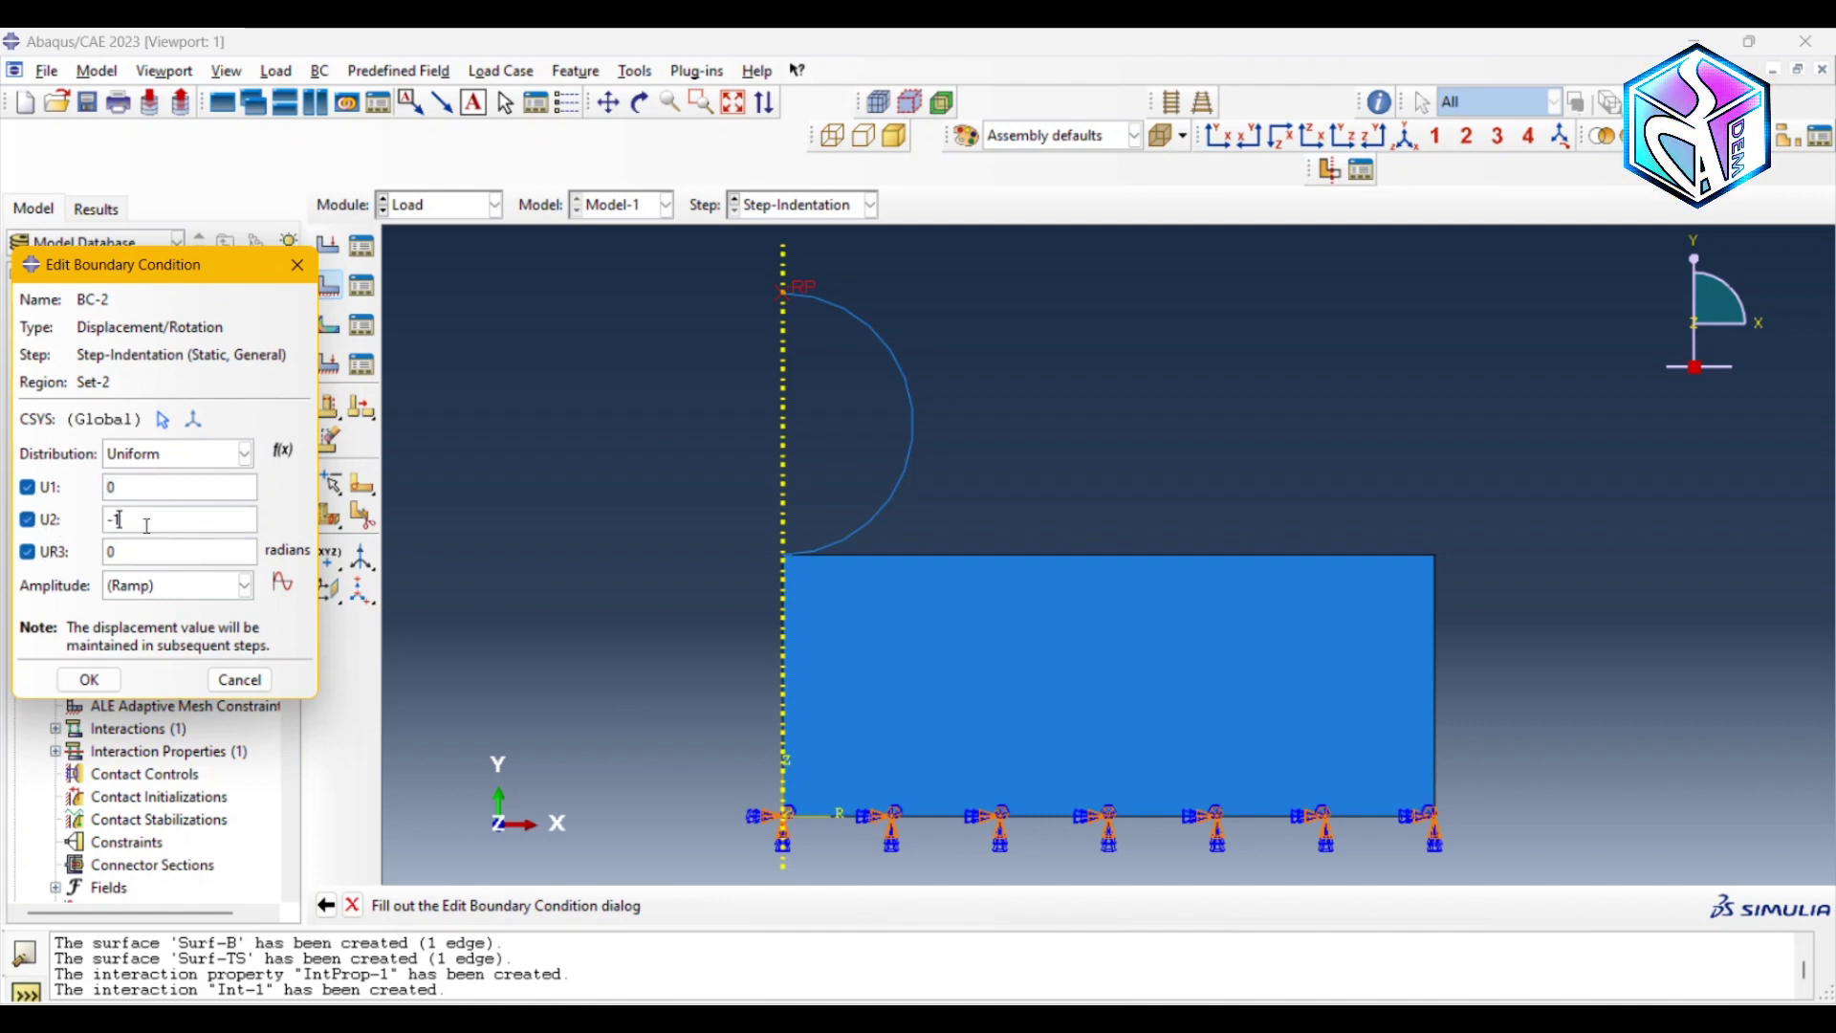
left_click(118, 683)
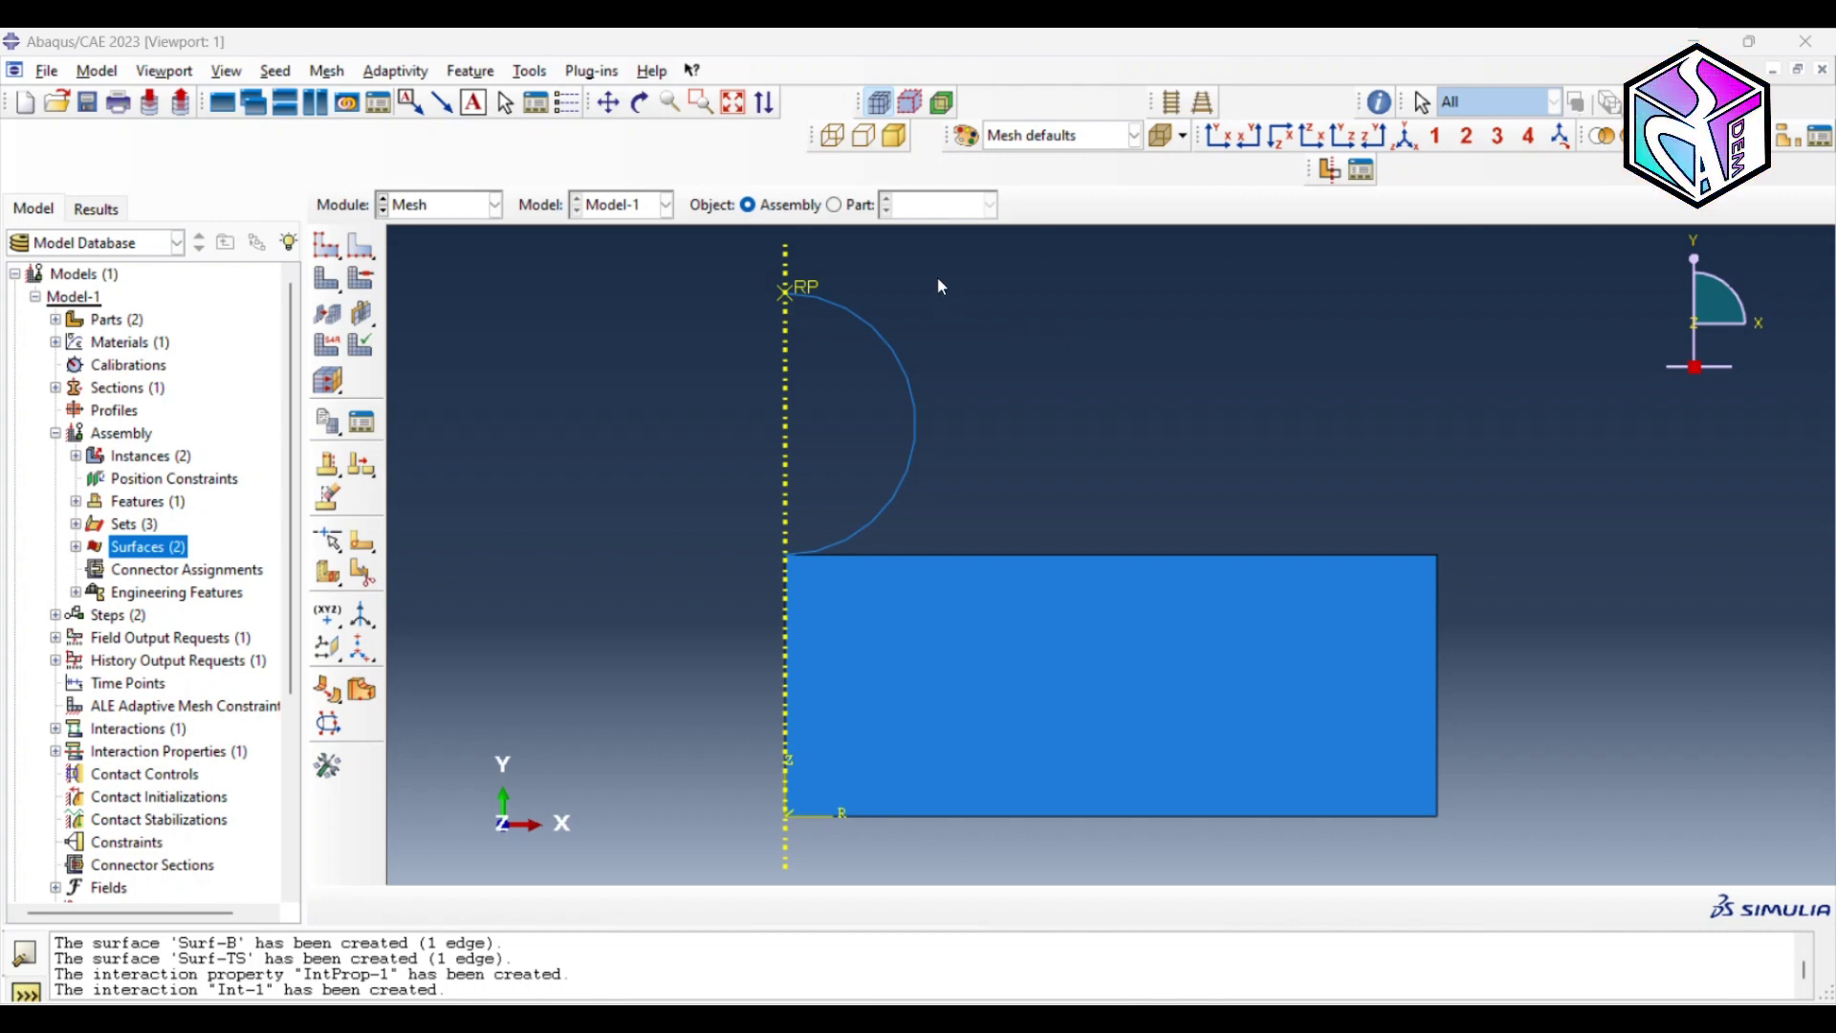
- Set the Test sample part's mesh controls to the free technique with quad-dominated elements and the medial axis algorithm
left_click(835, 204)
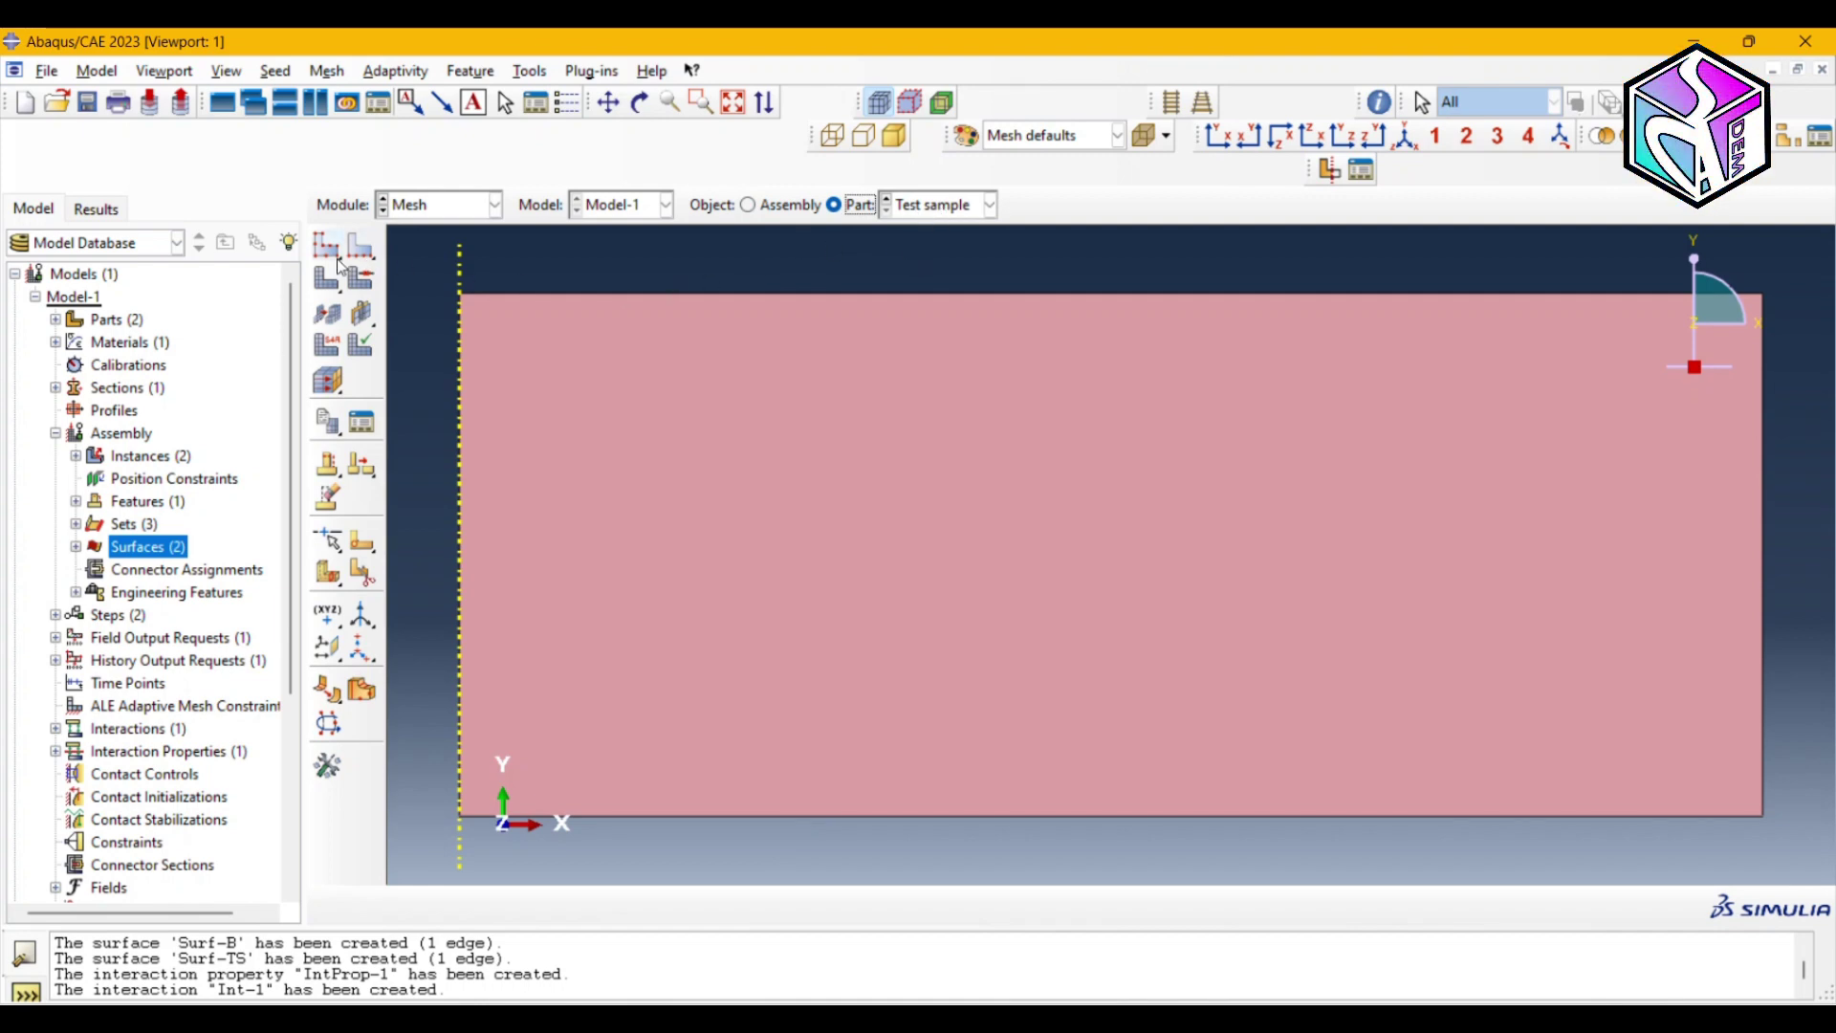
left_click(361, 278)
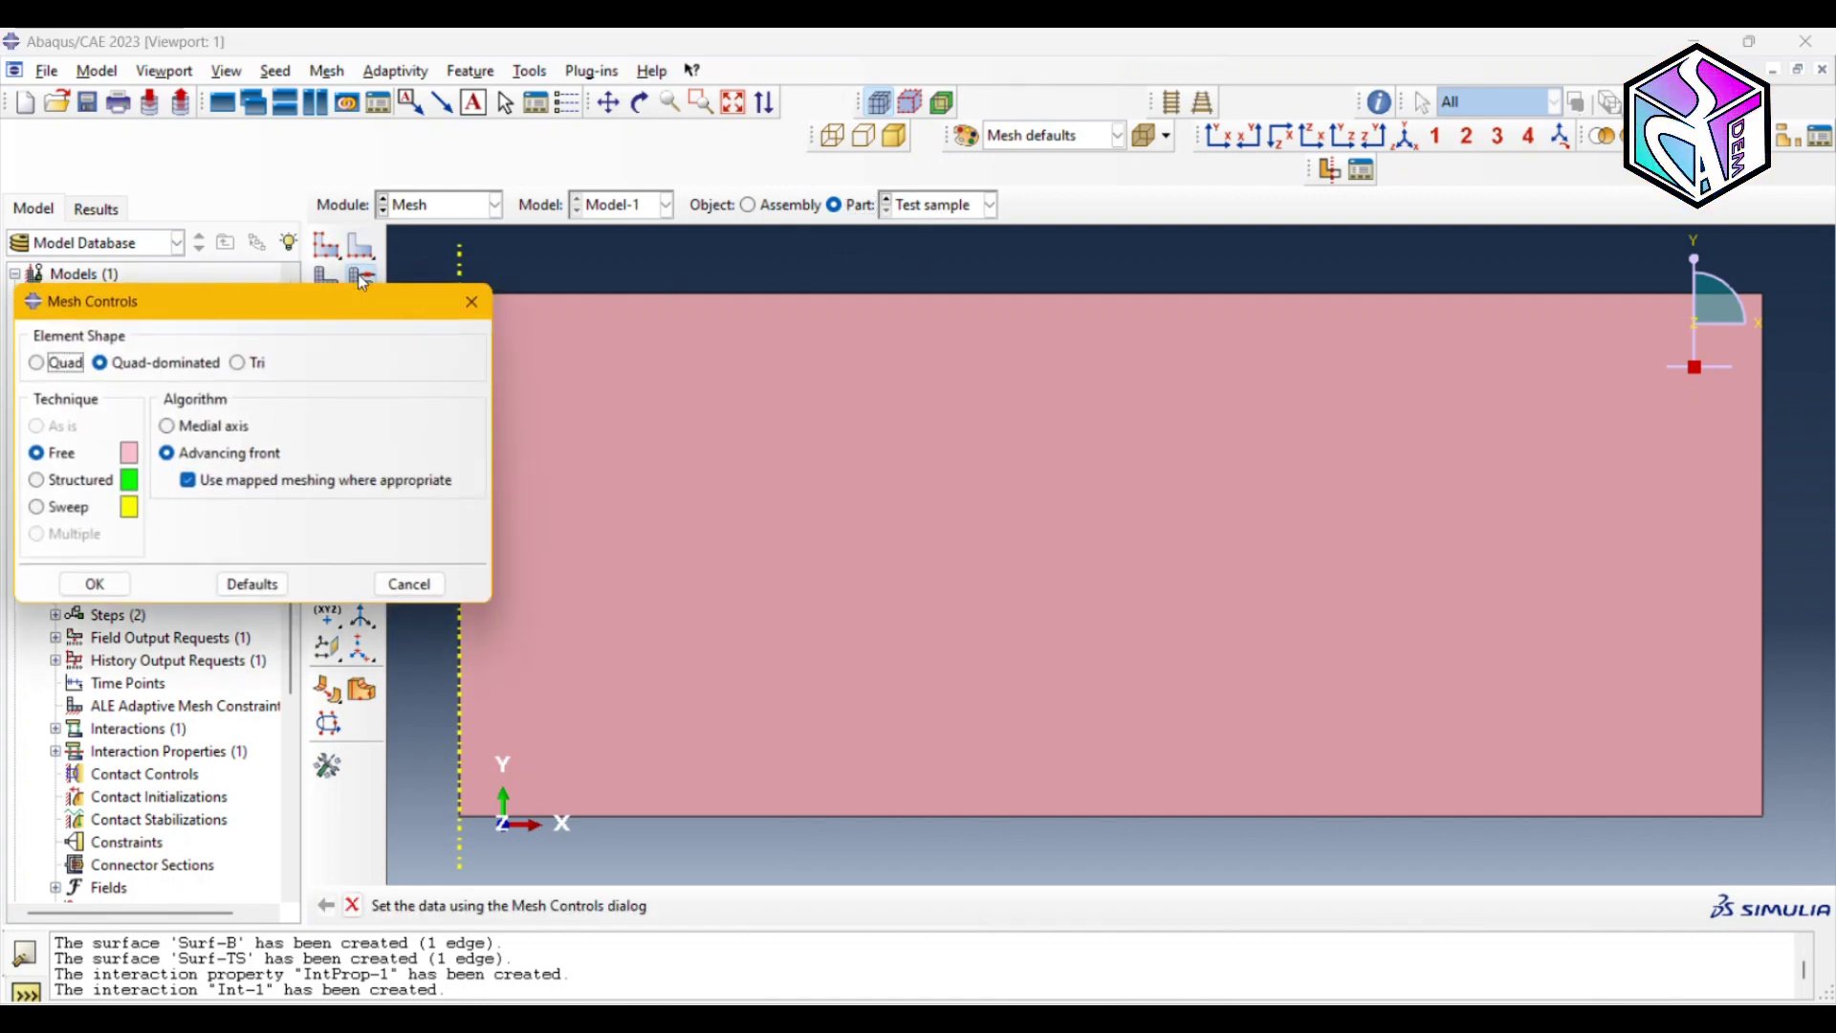
left_click(208, 437)
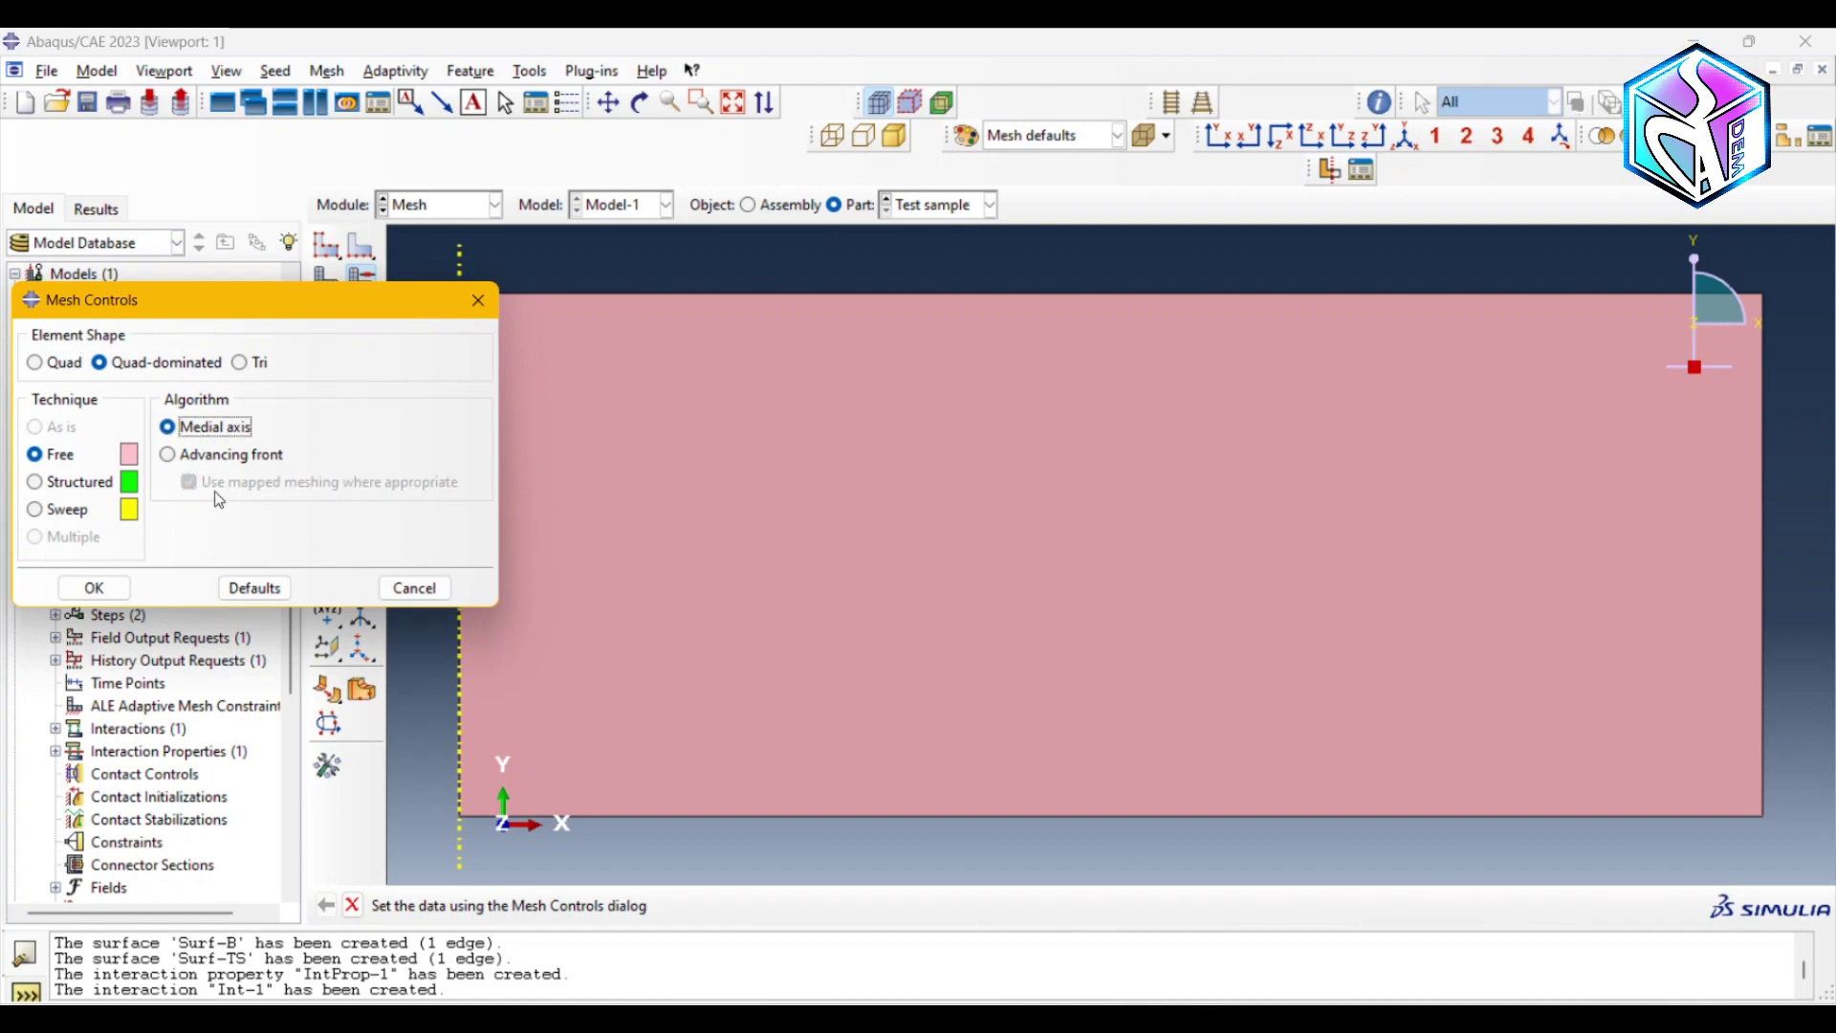
left_click(96, 588)
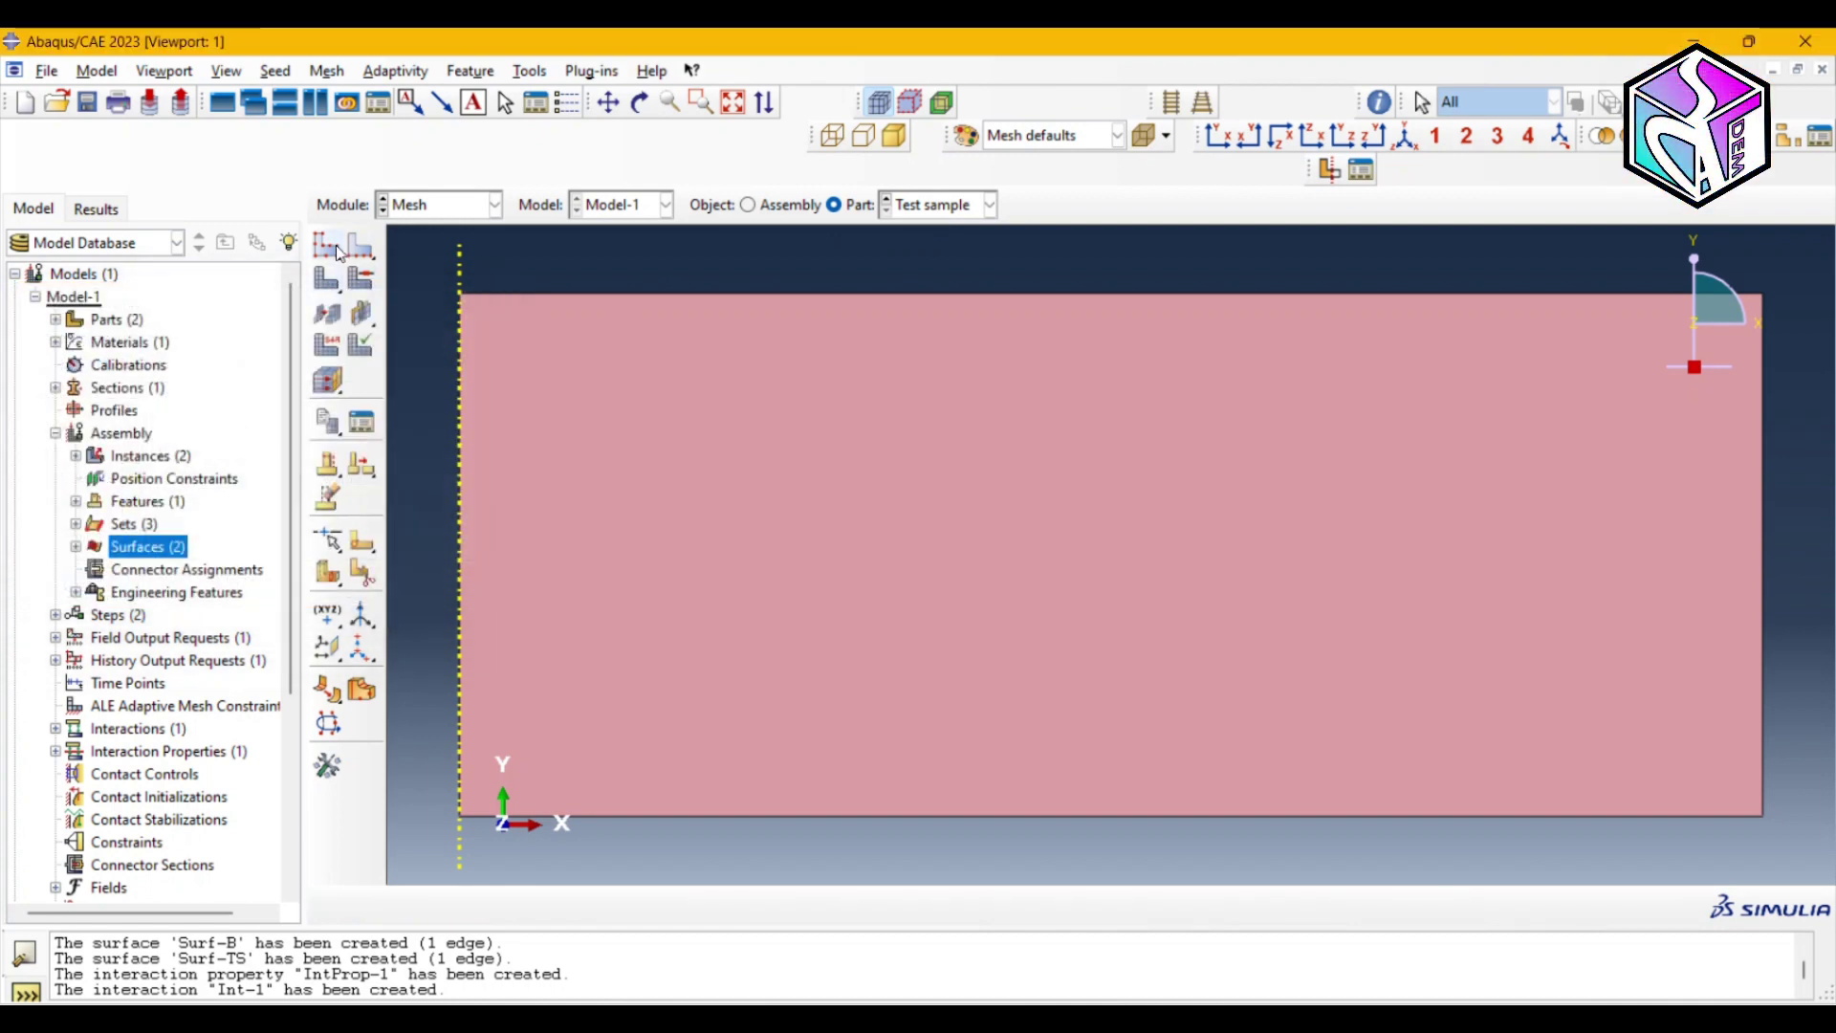
- Seed the Test sample part with an approximate global size of 0.5
left_click(335, 249)
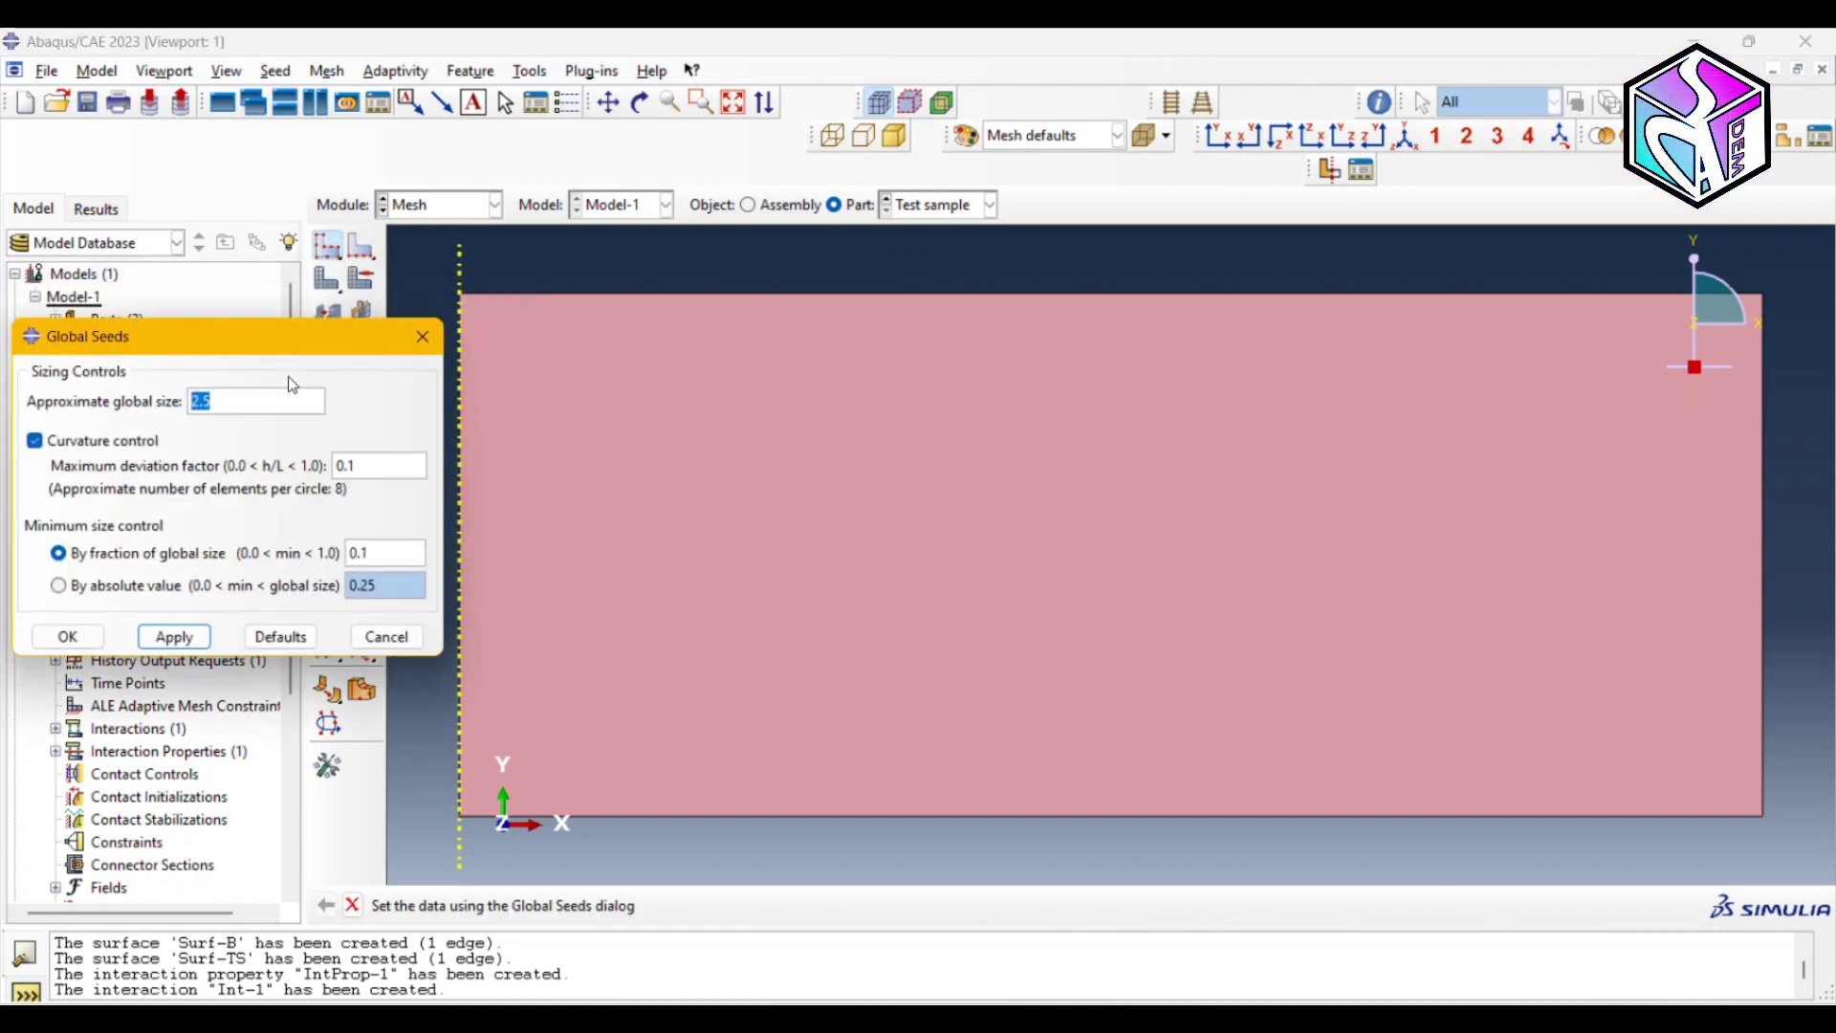
type("0.5")
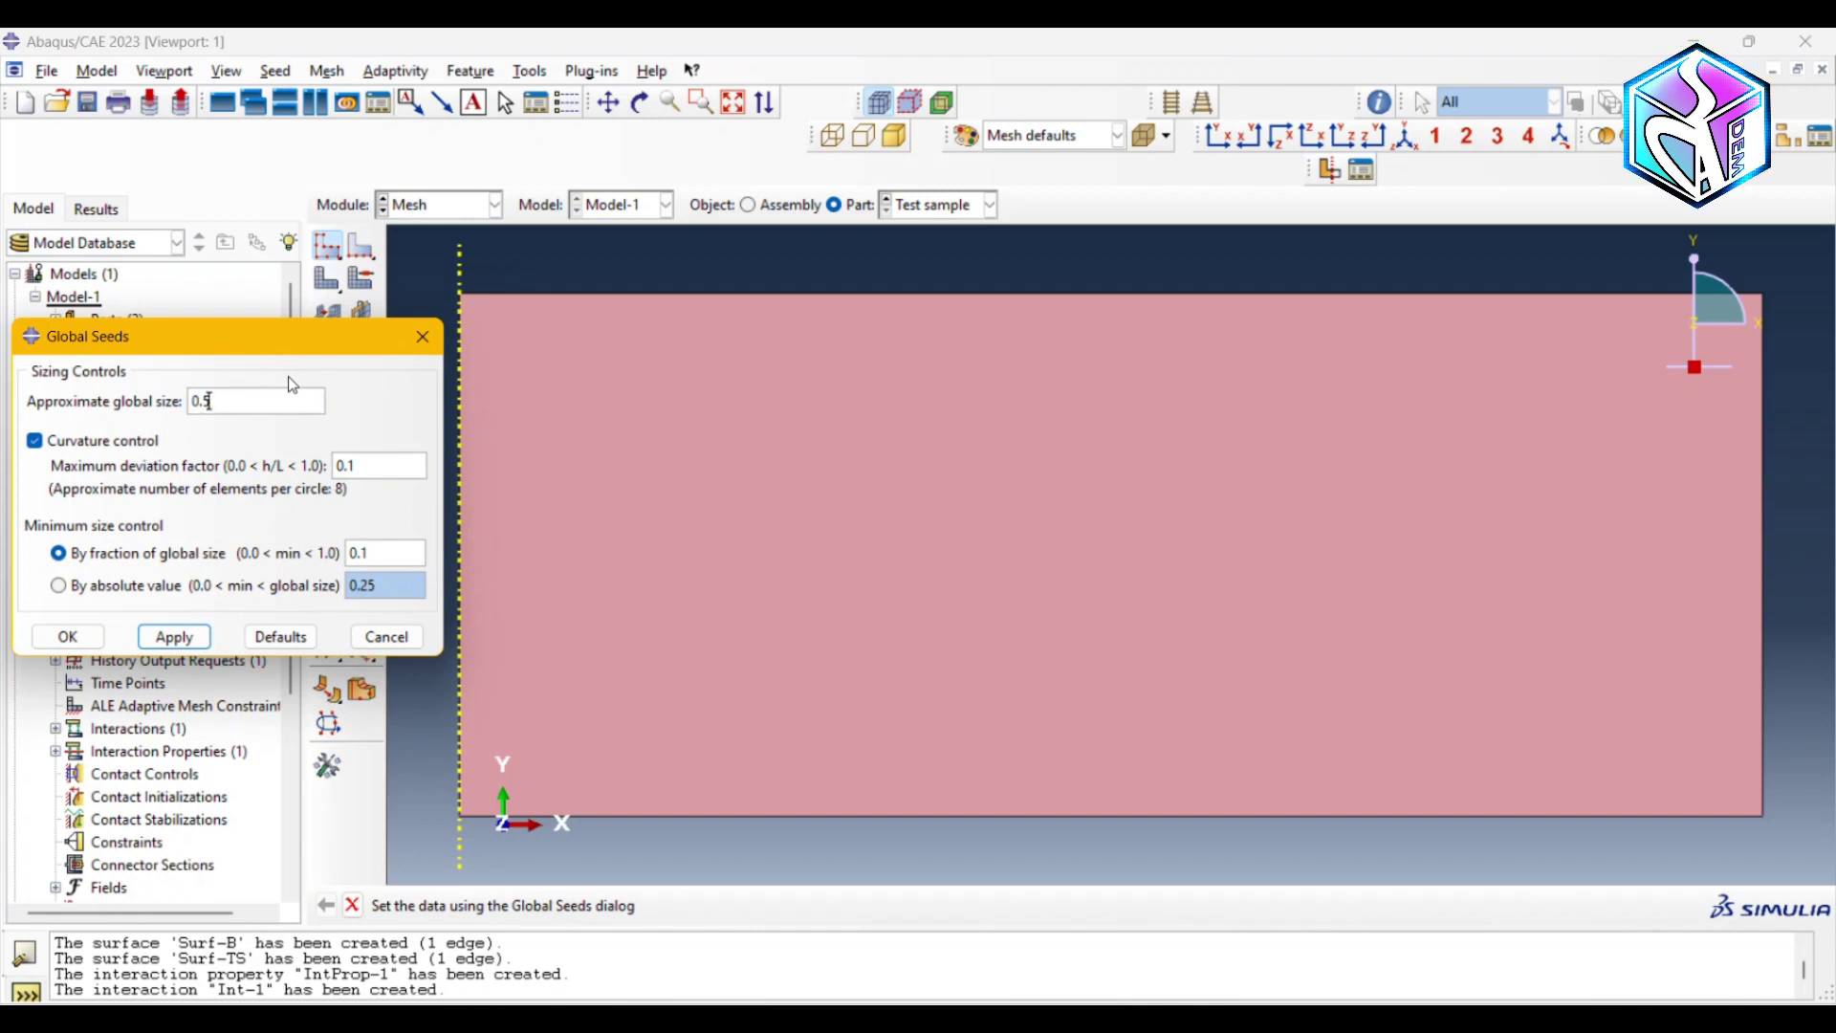
left_click(178, 638)
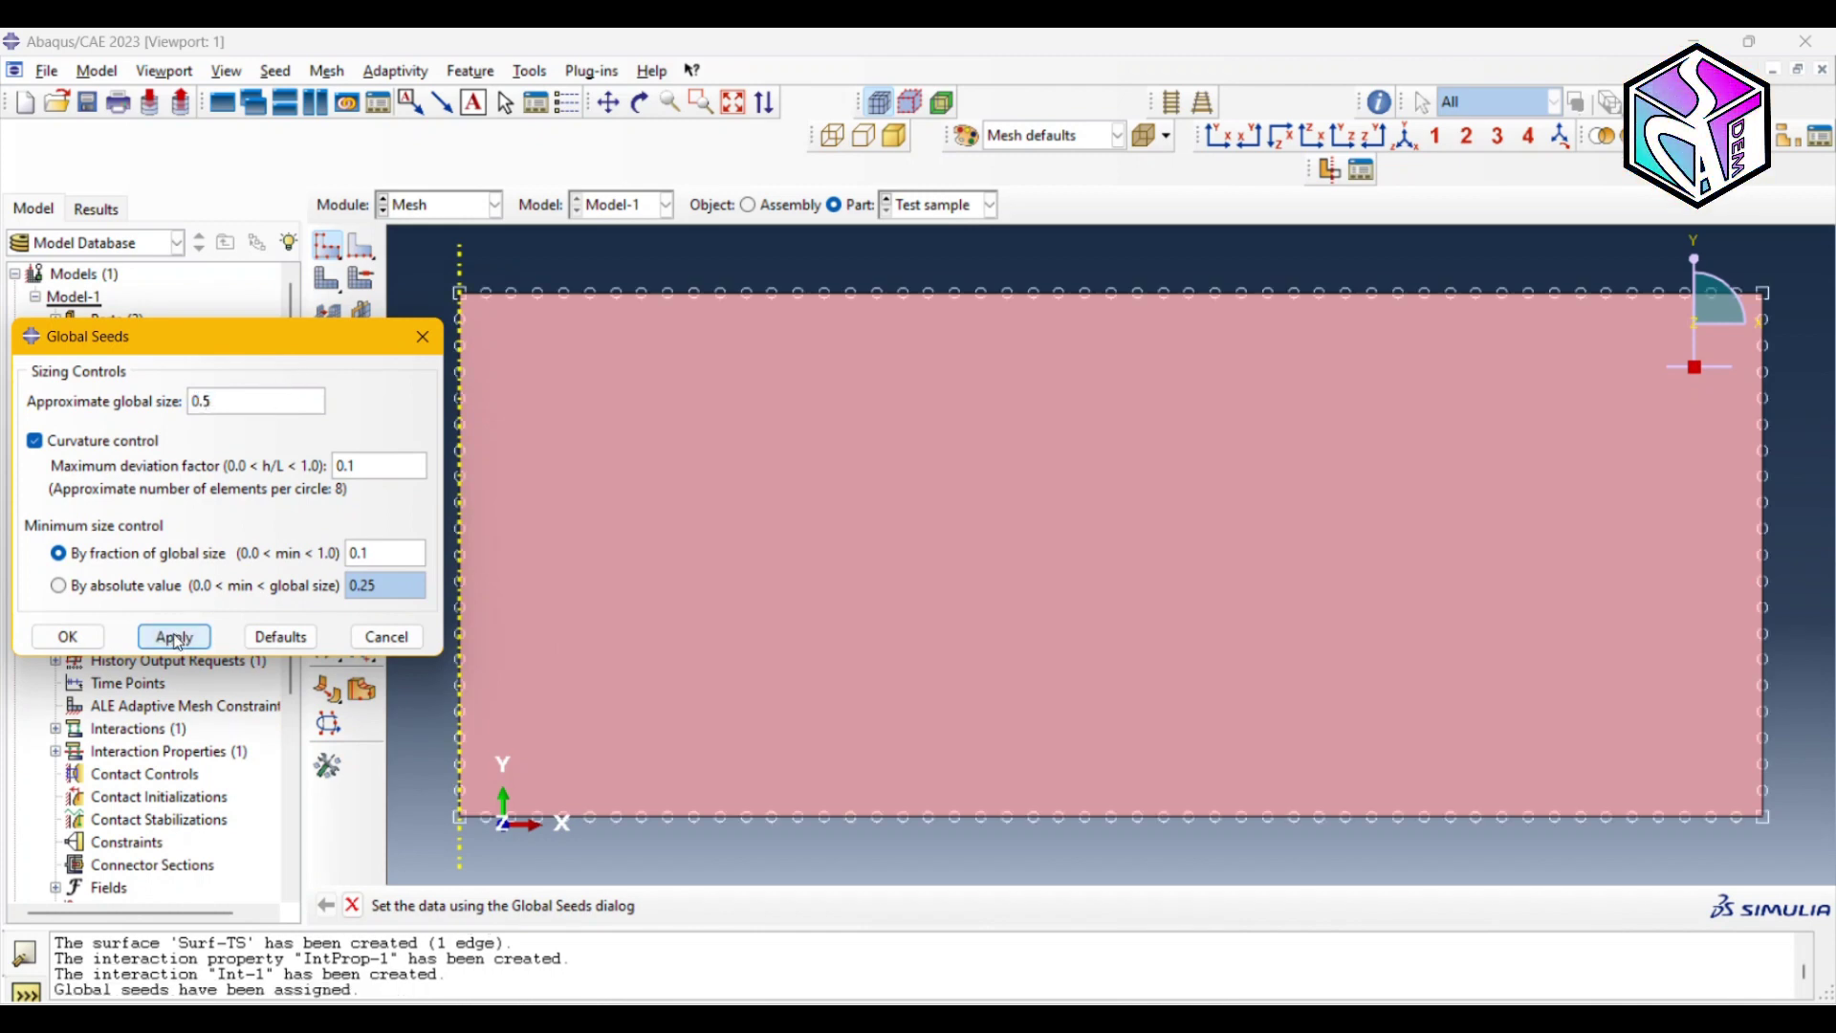
left_click(67, 638)
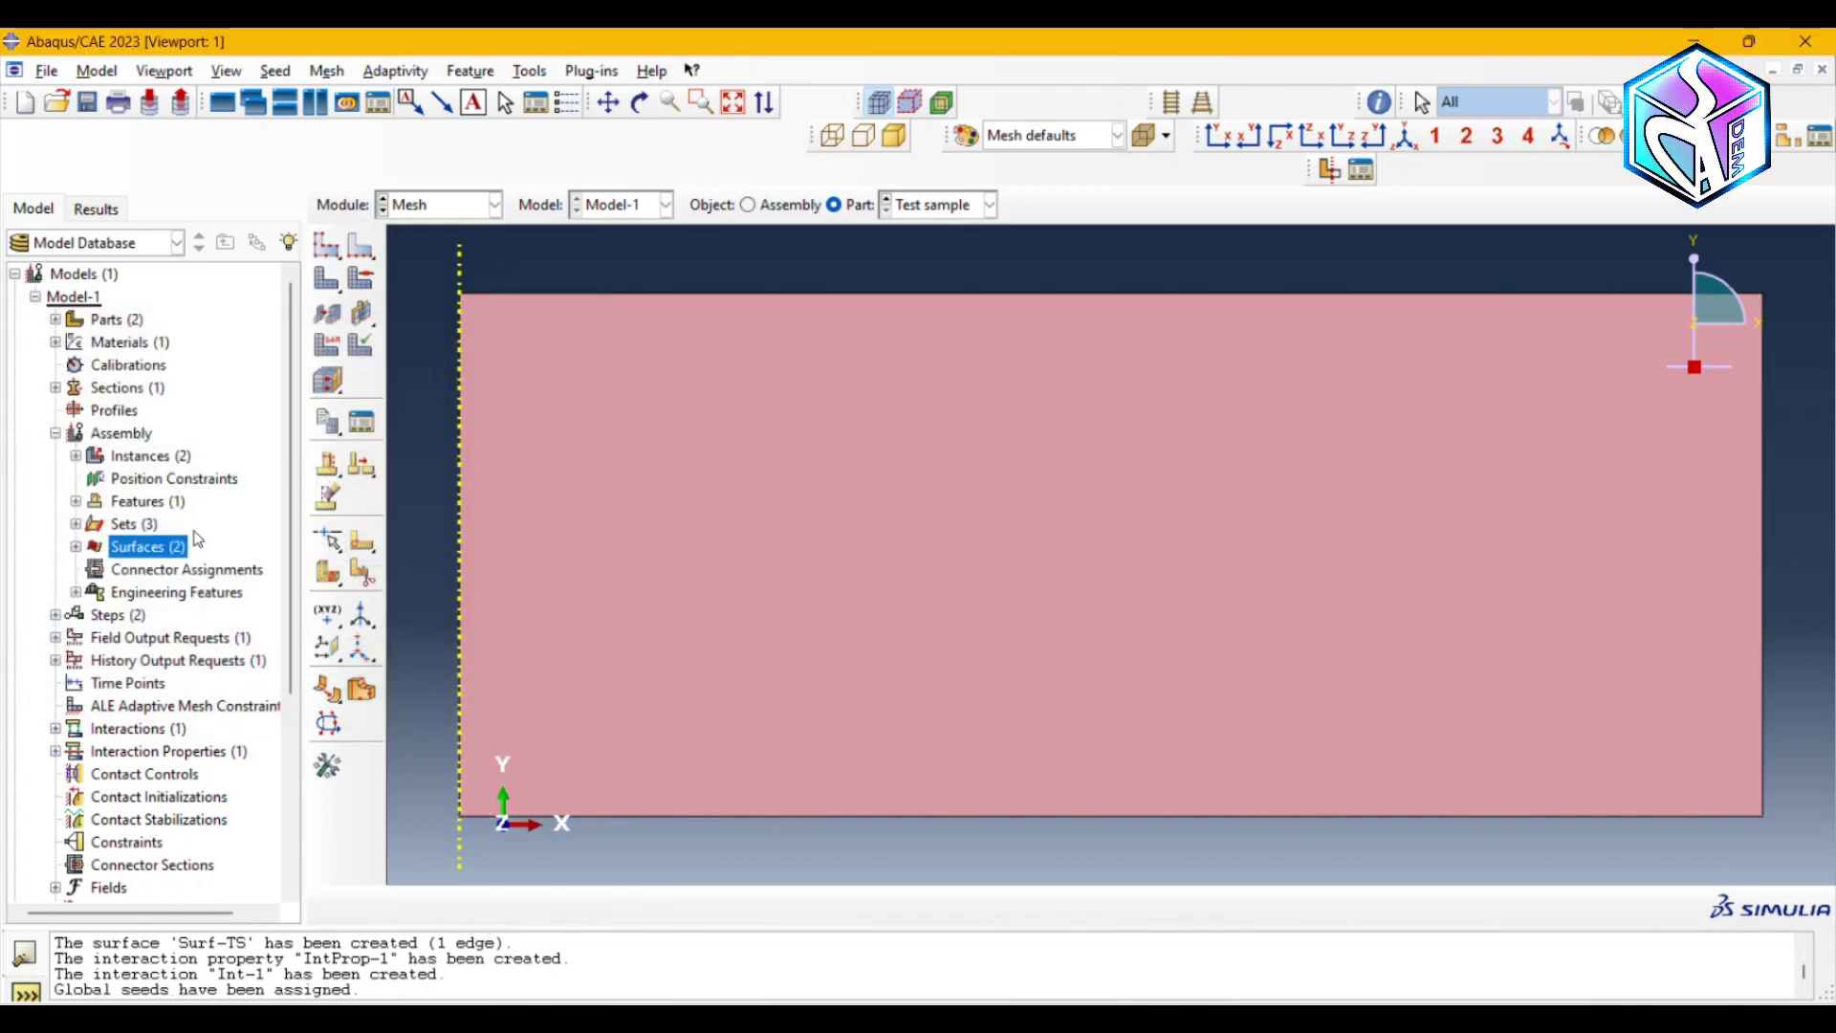
- Assign standard linear Axisymmetric Stress elements with reduced integration (CAX4R) to the test sample and mesh the part
left_click(333, 352)
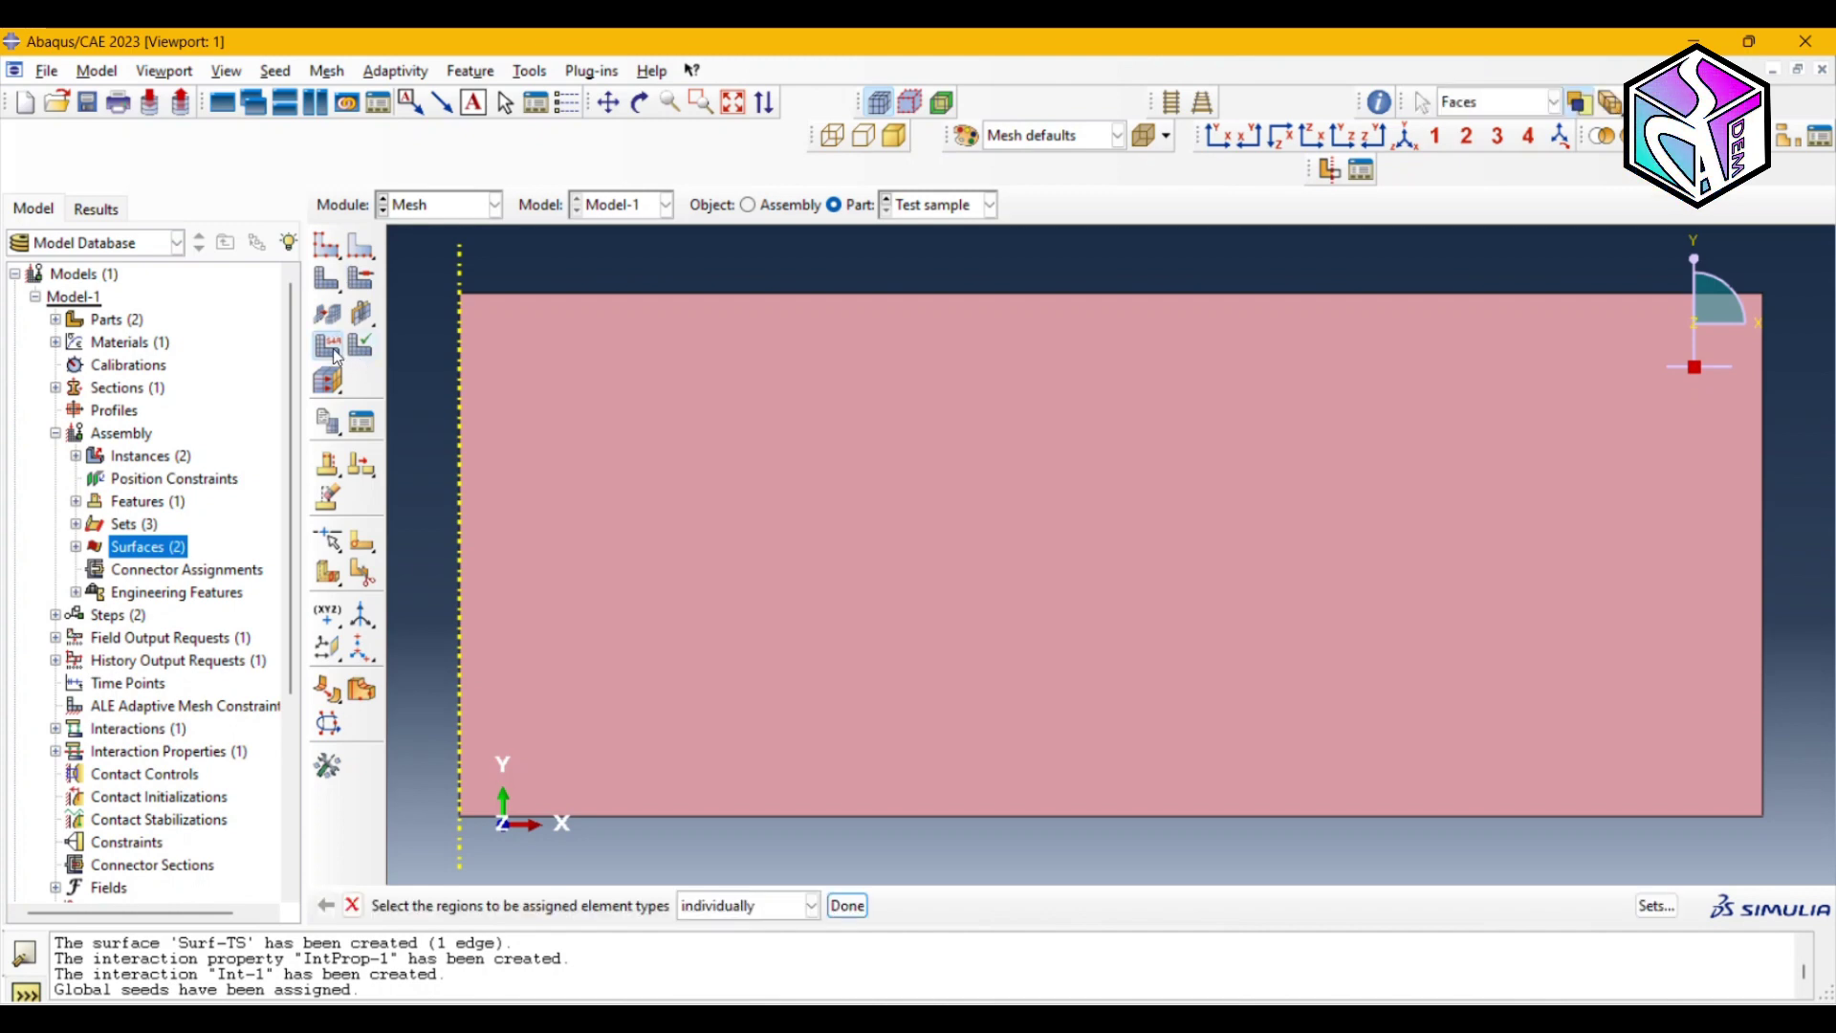
left_click(504, 315)
left_click(847, 904)
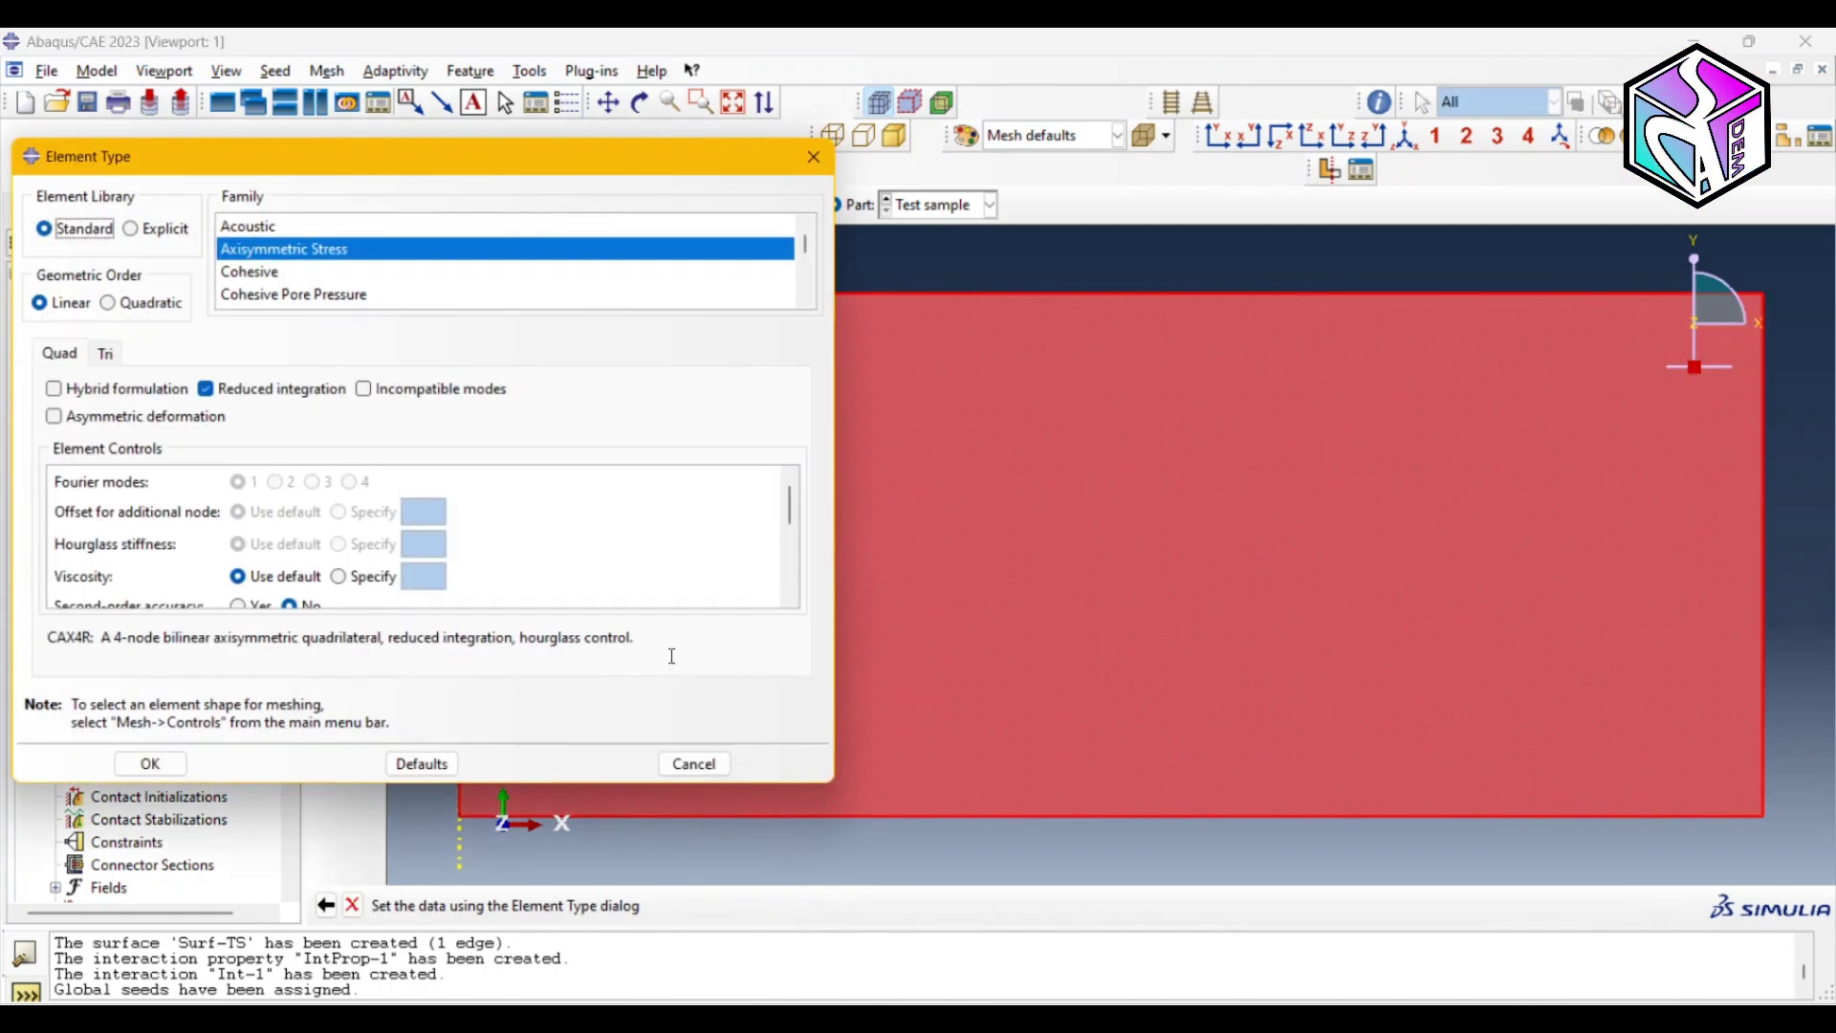
left_click(153, 765)
left_click(327, 278)
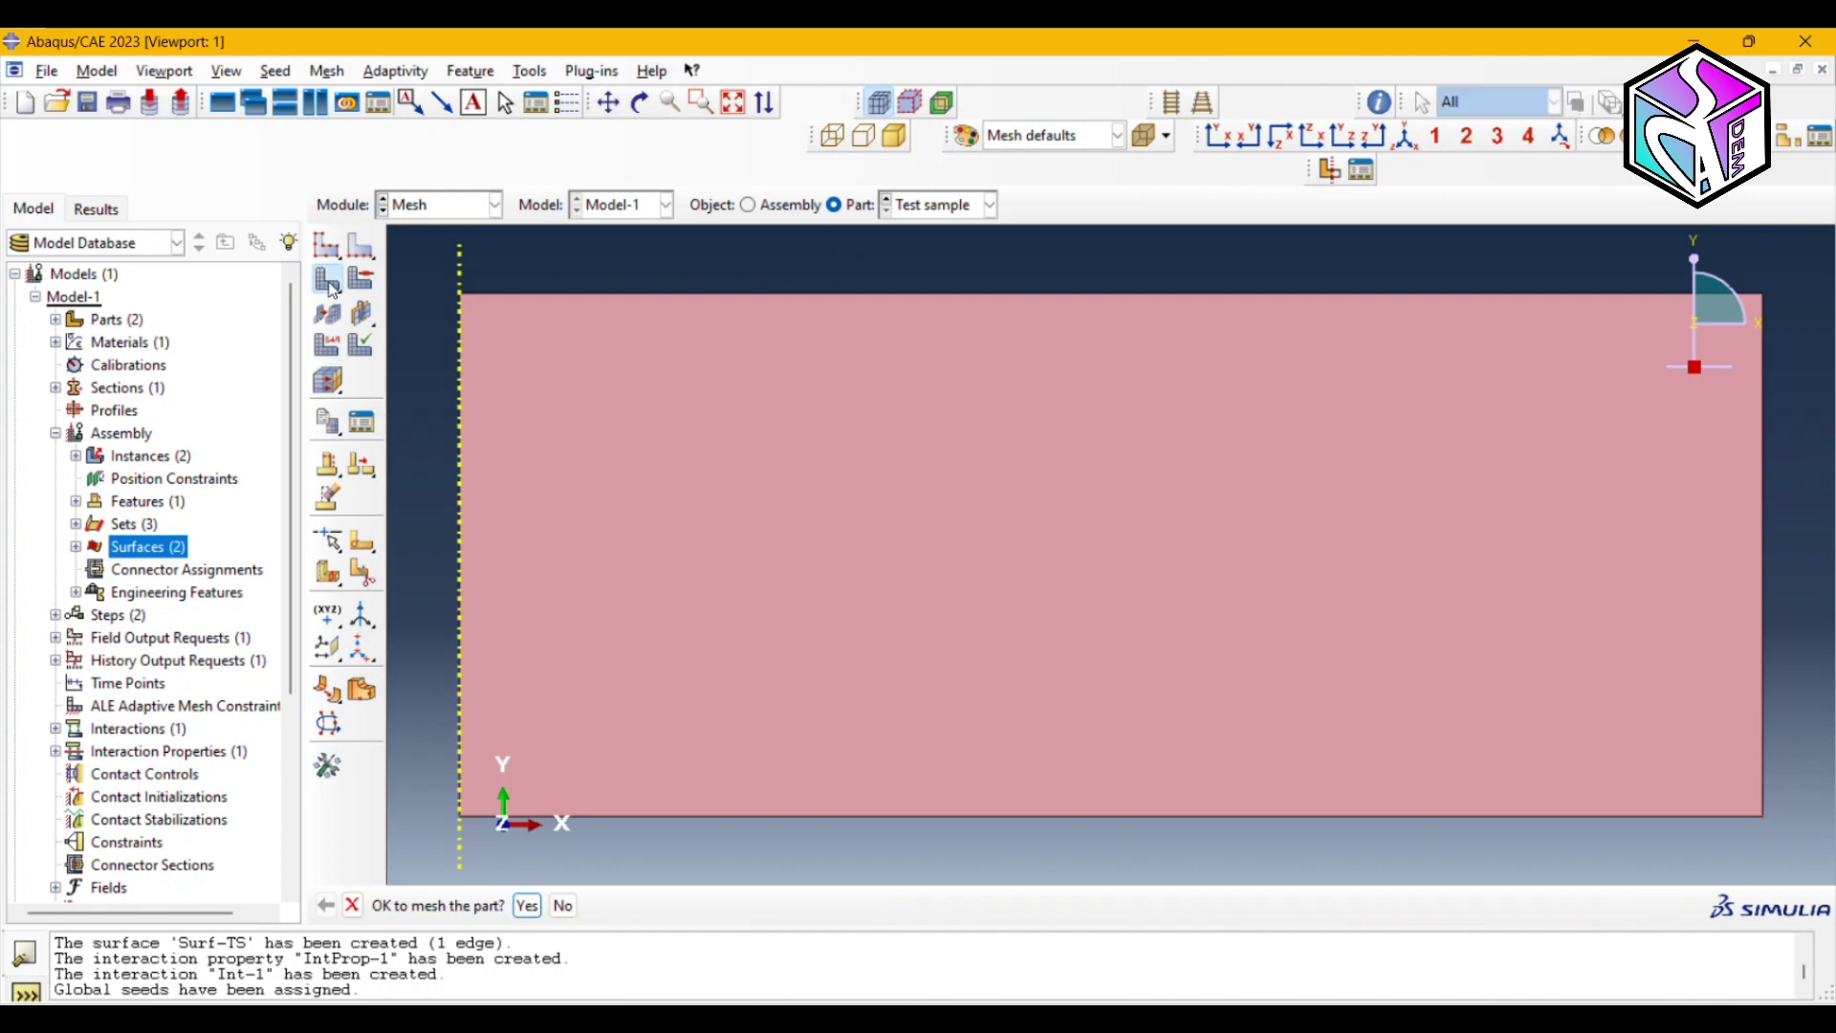
left_click(529, 905)
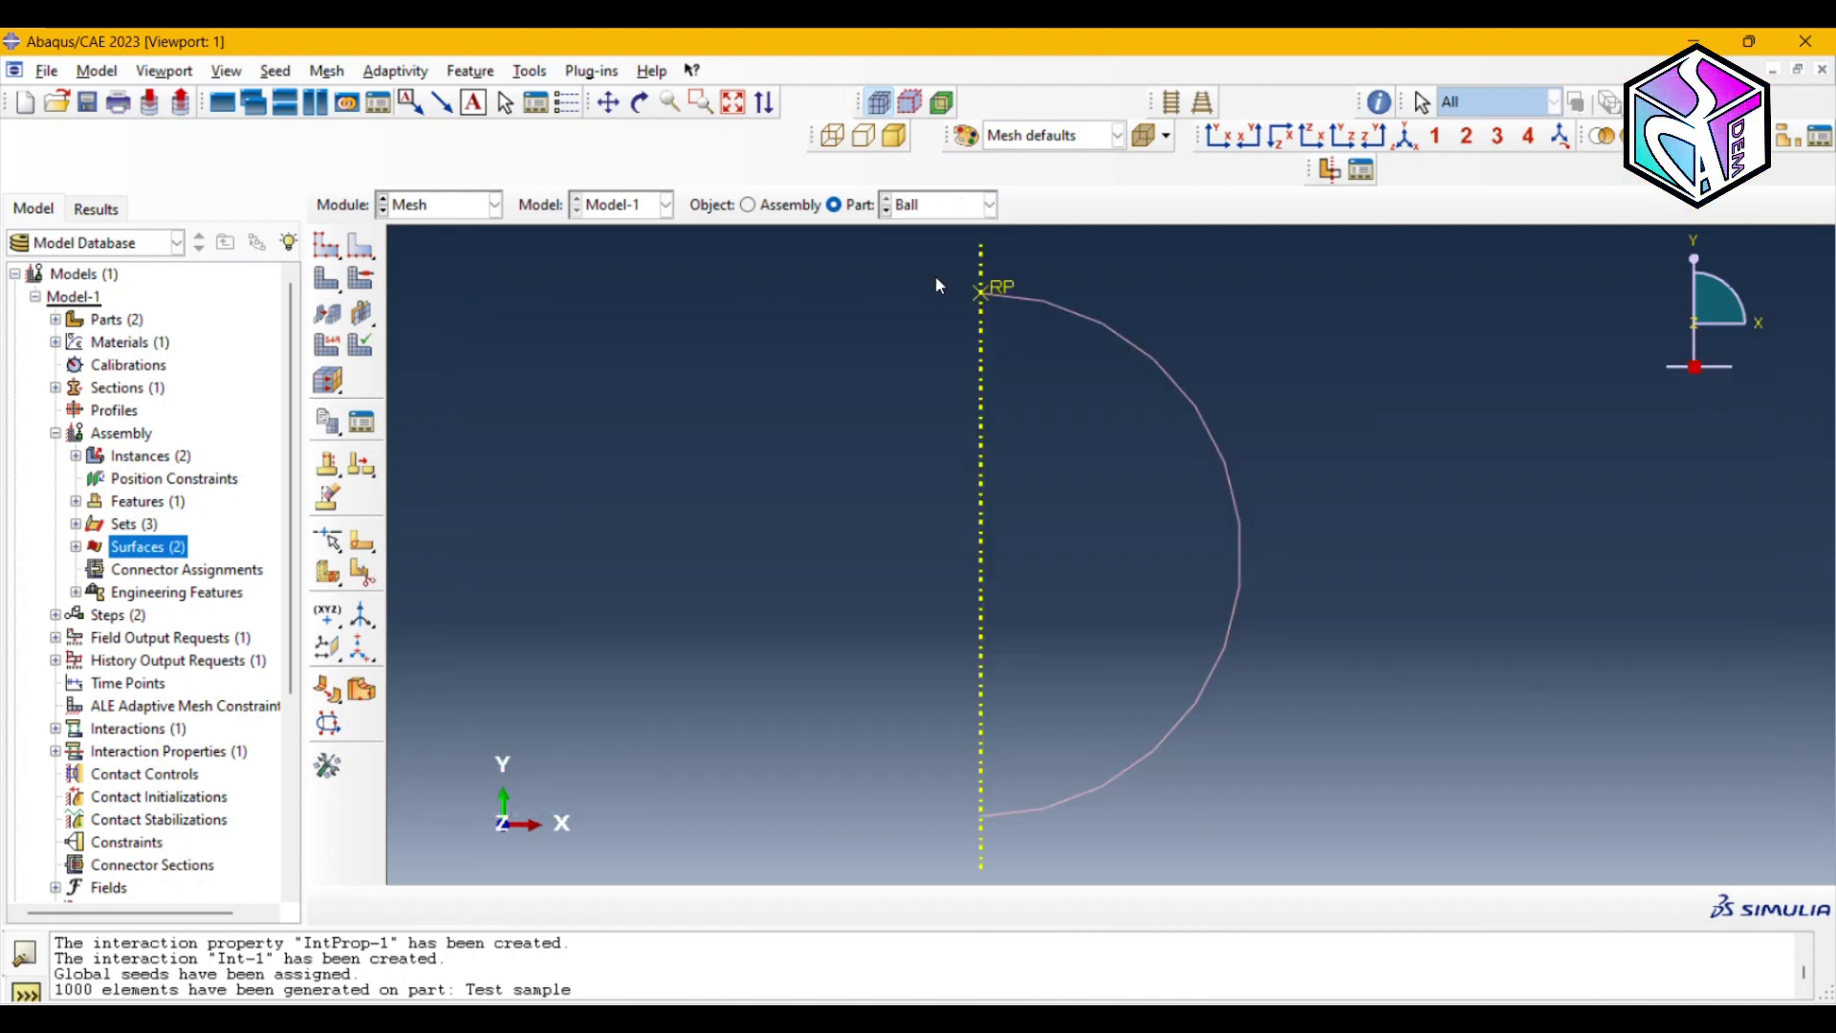
- Seed the Ball part with an approximate global size of 0.5
left_click(327, 245)
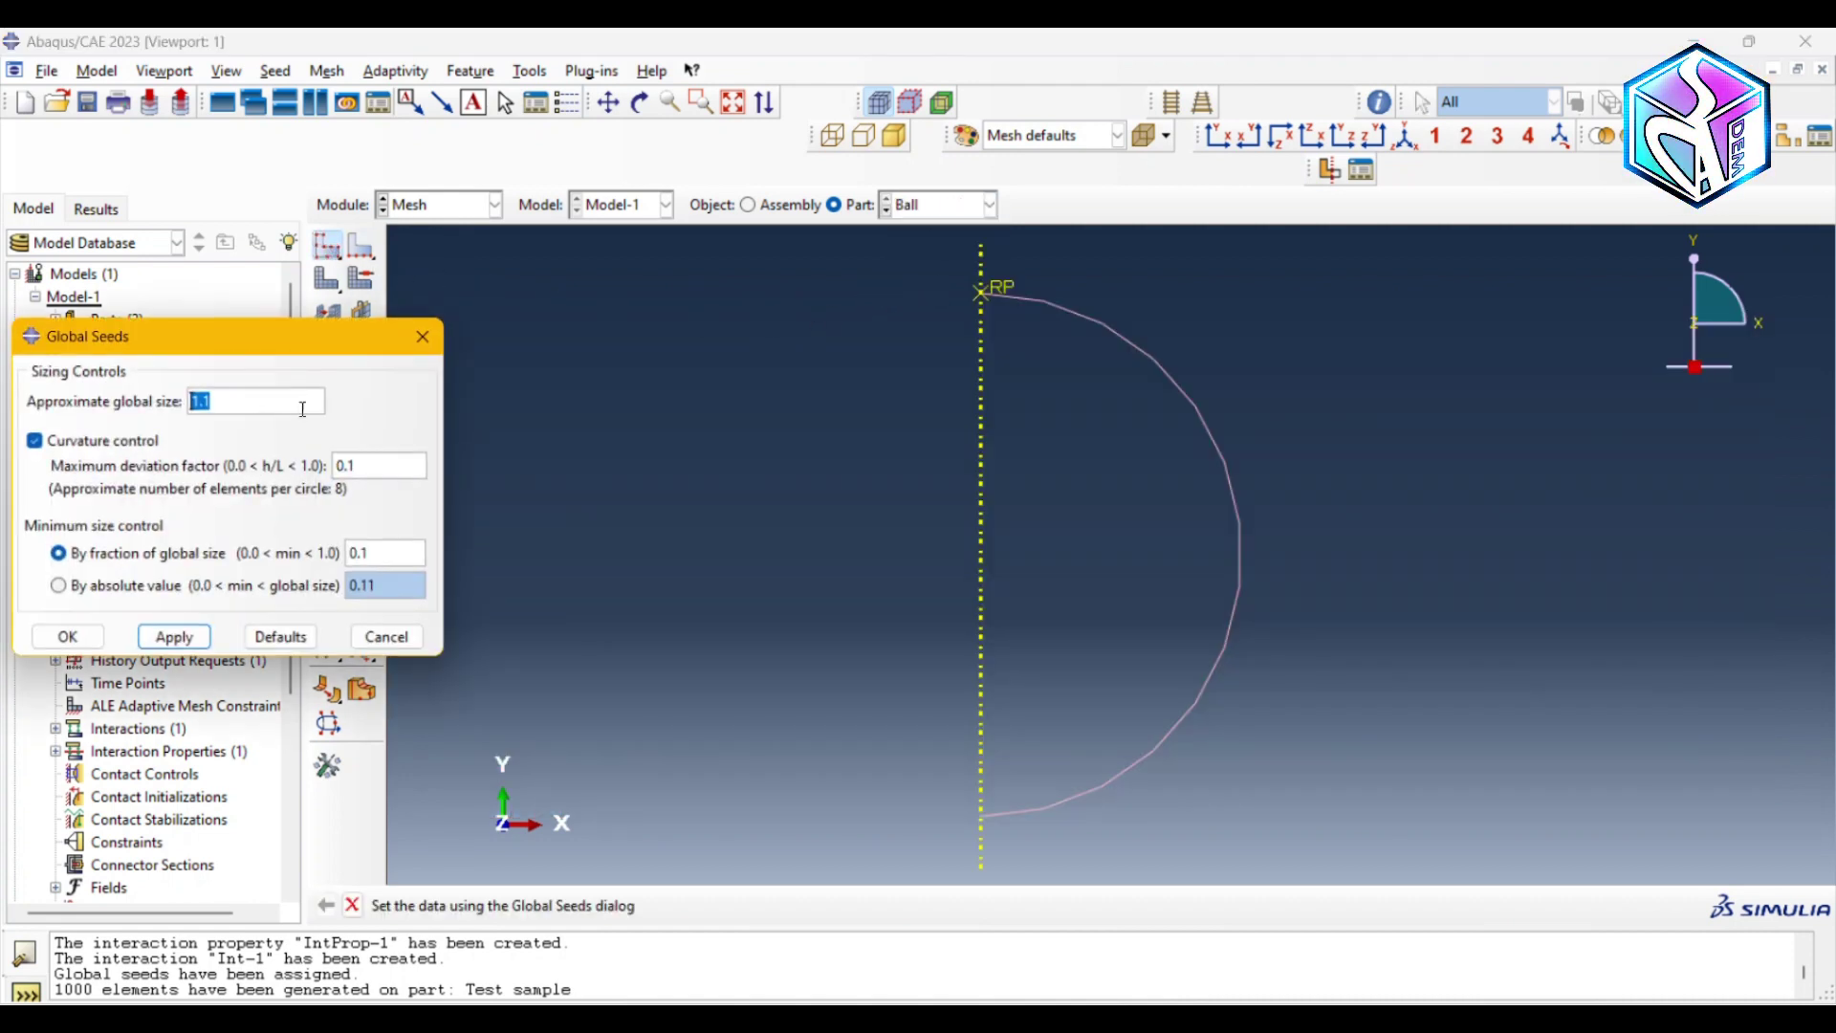
type("0.5")
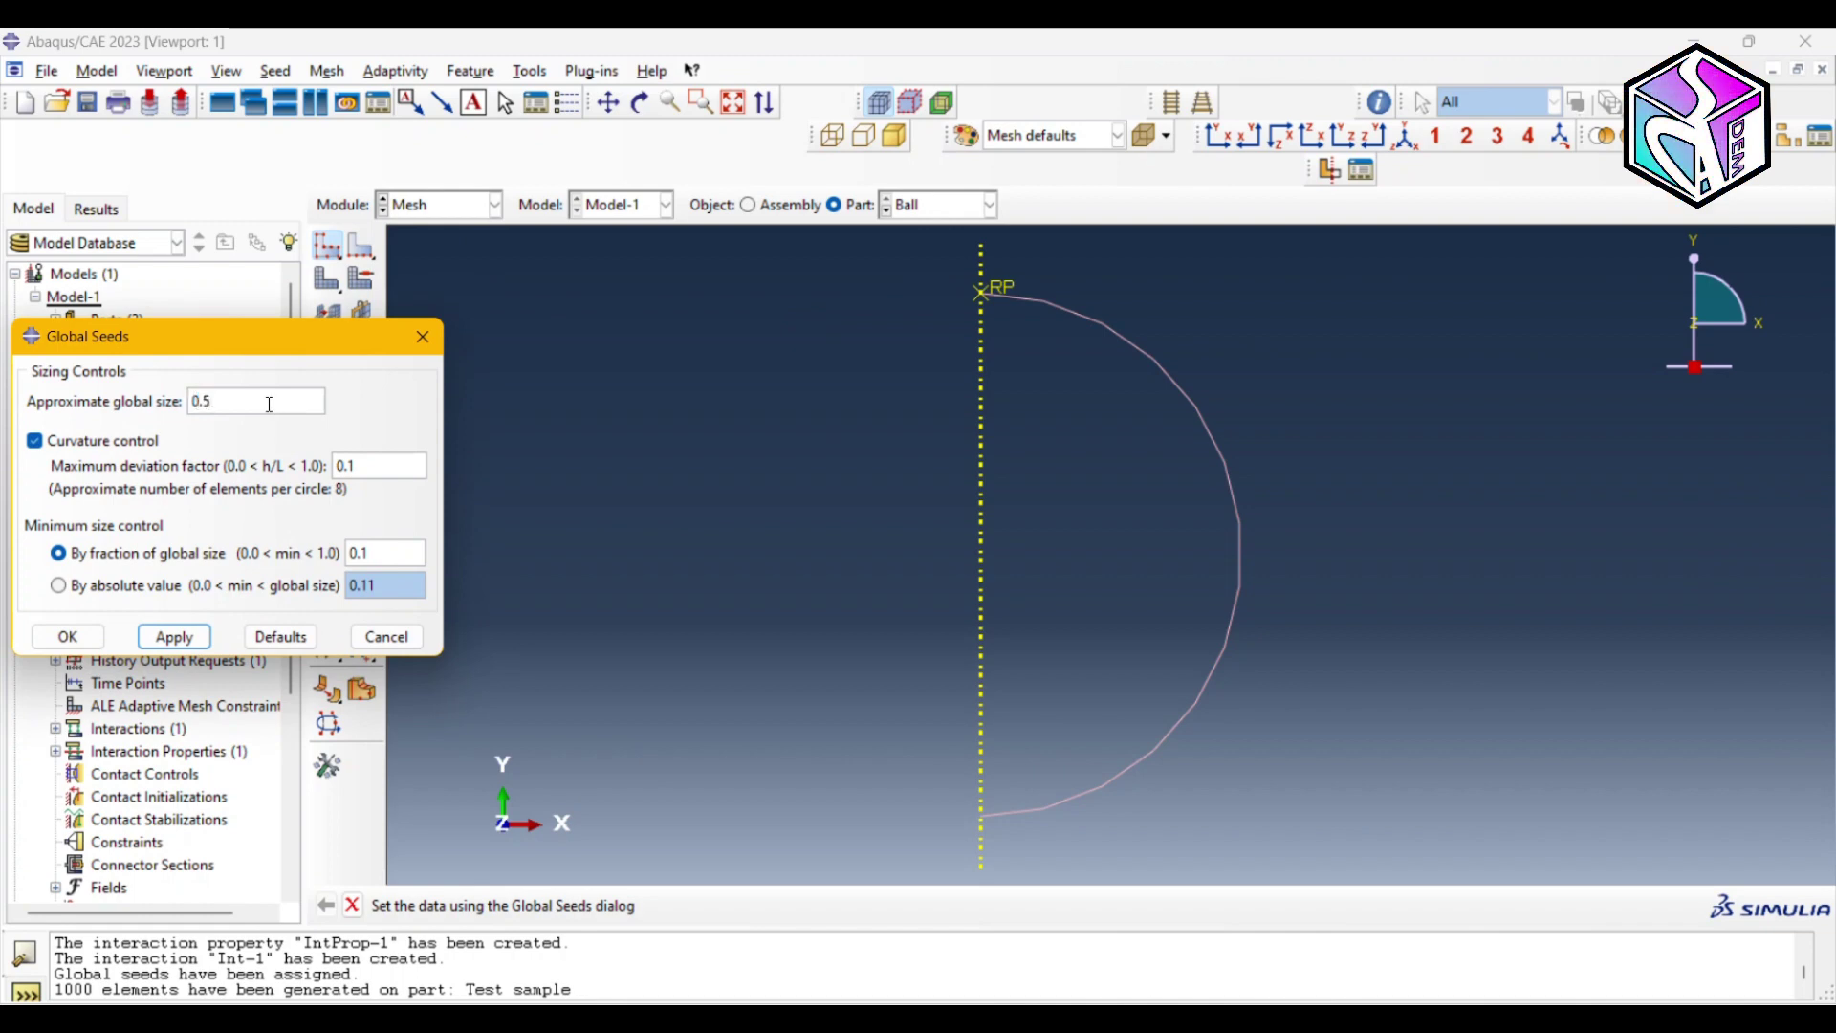
left_click(174, 637)
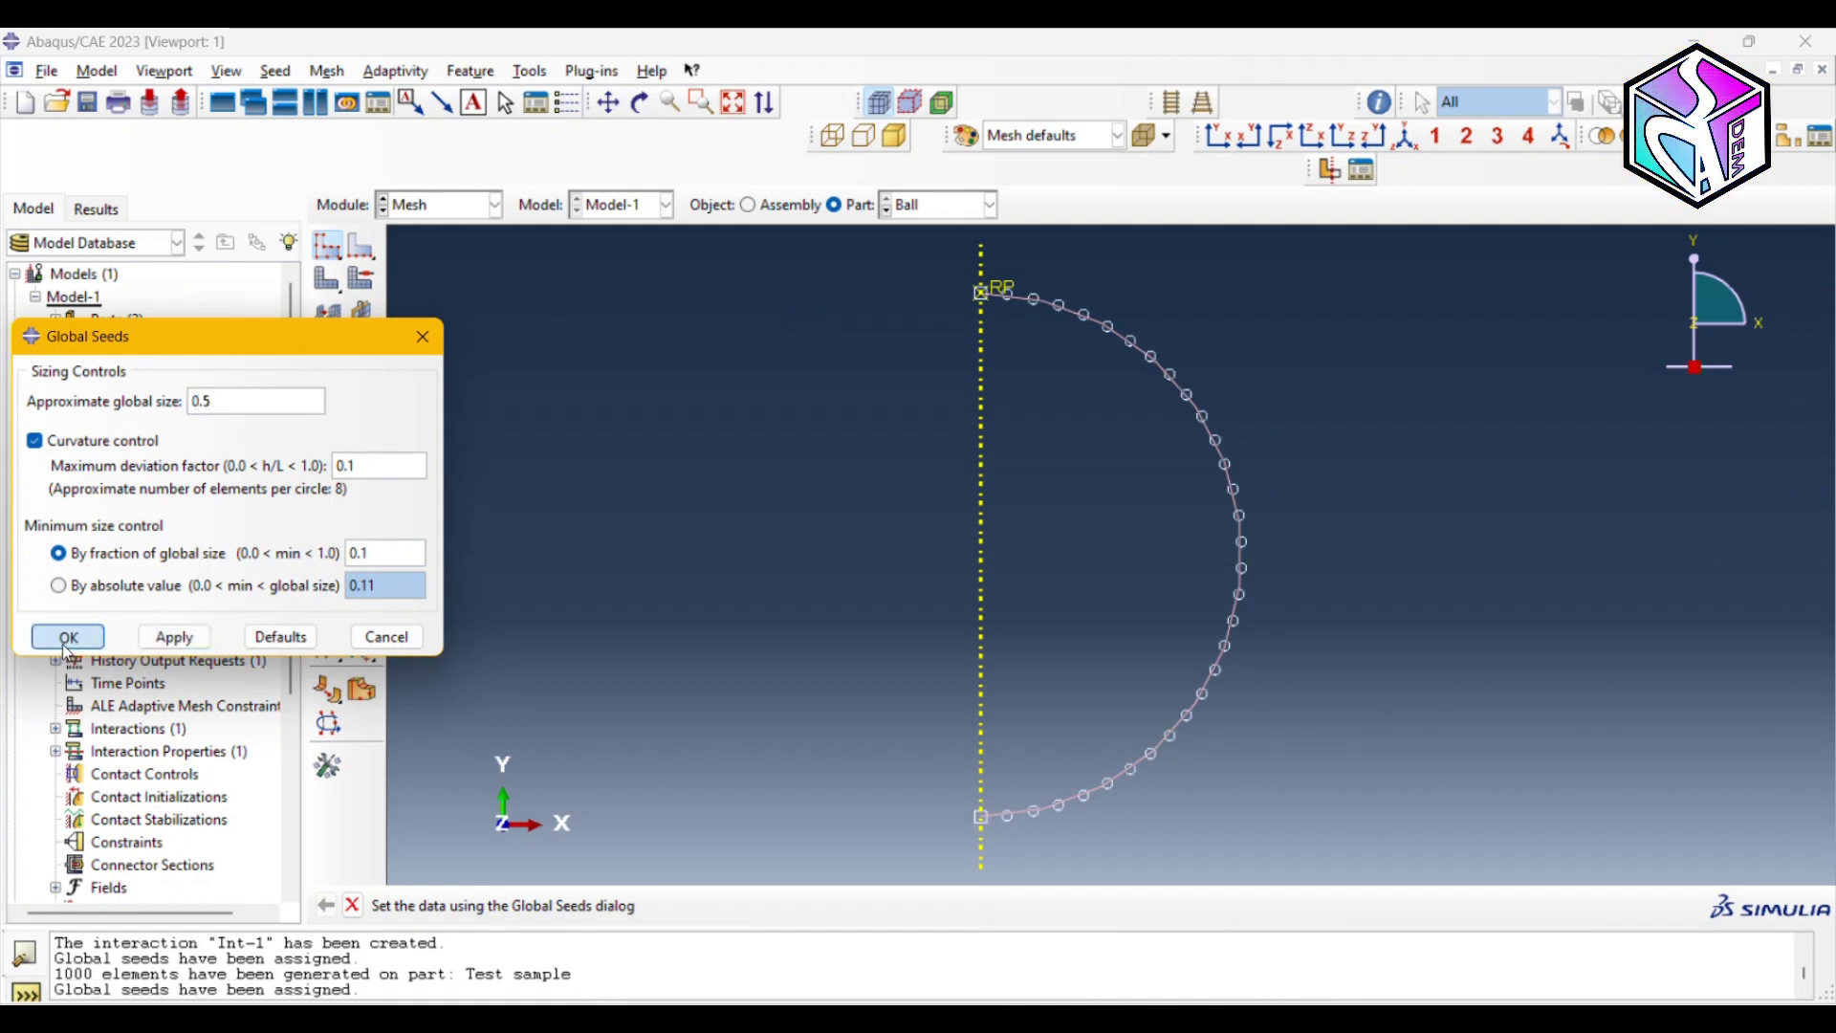
left_click(67, 636)
left_click(325, 309)
left_click(914, 548)
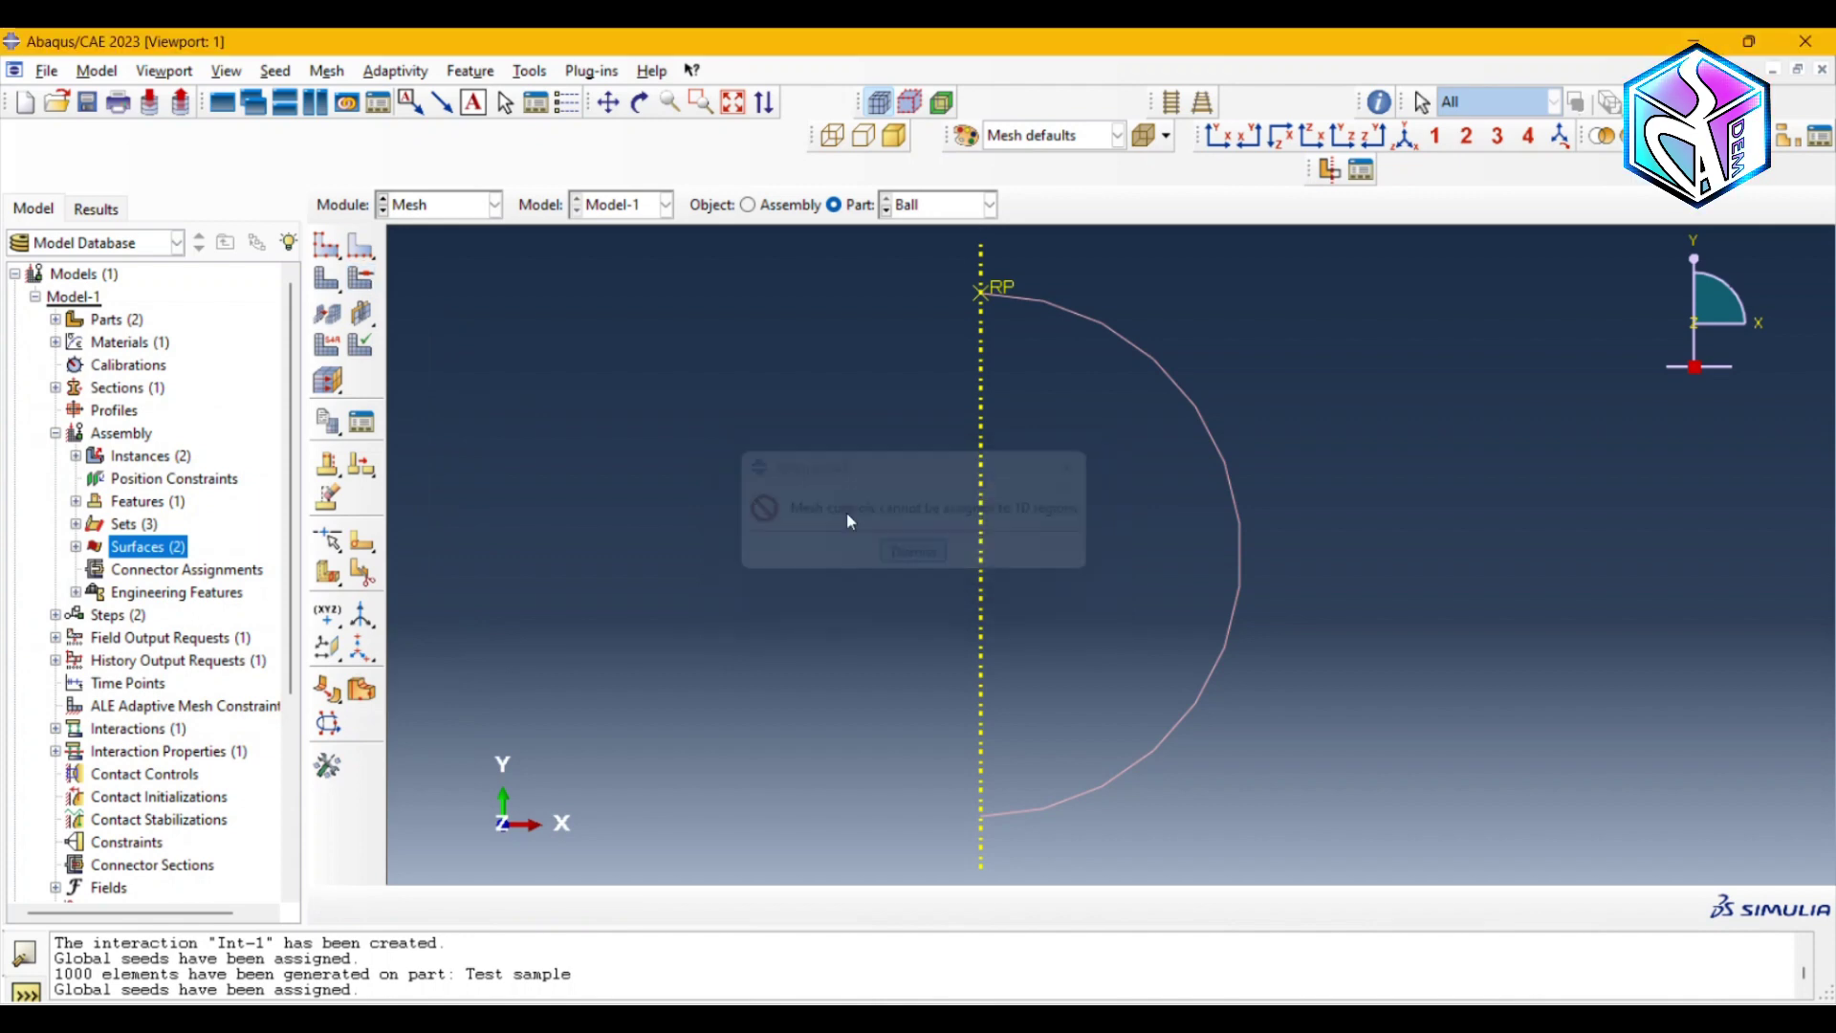
- Assign the standard linear Discrete Rigid Element type (RAX2) to the ball and mesh the part
left_click(337, 354)
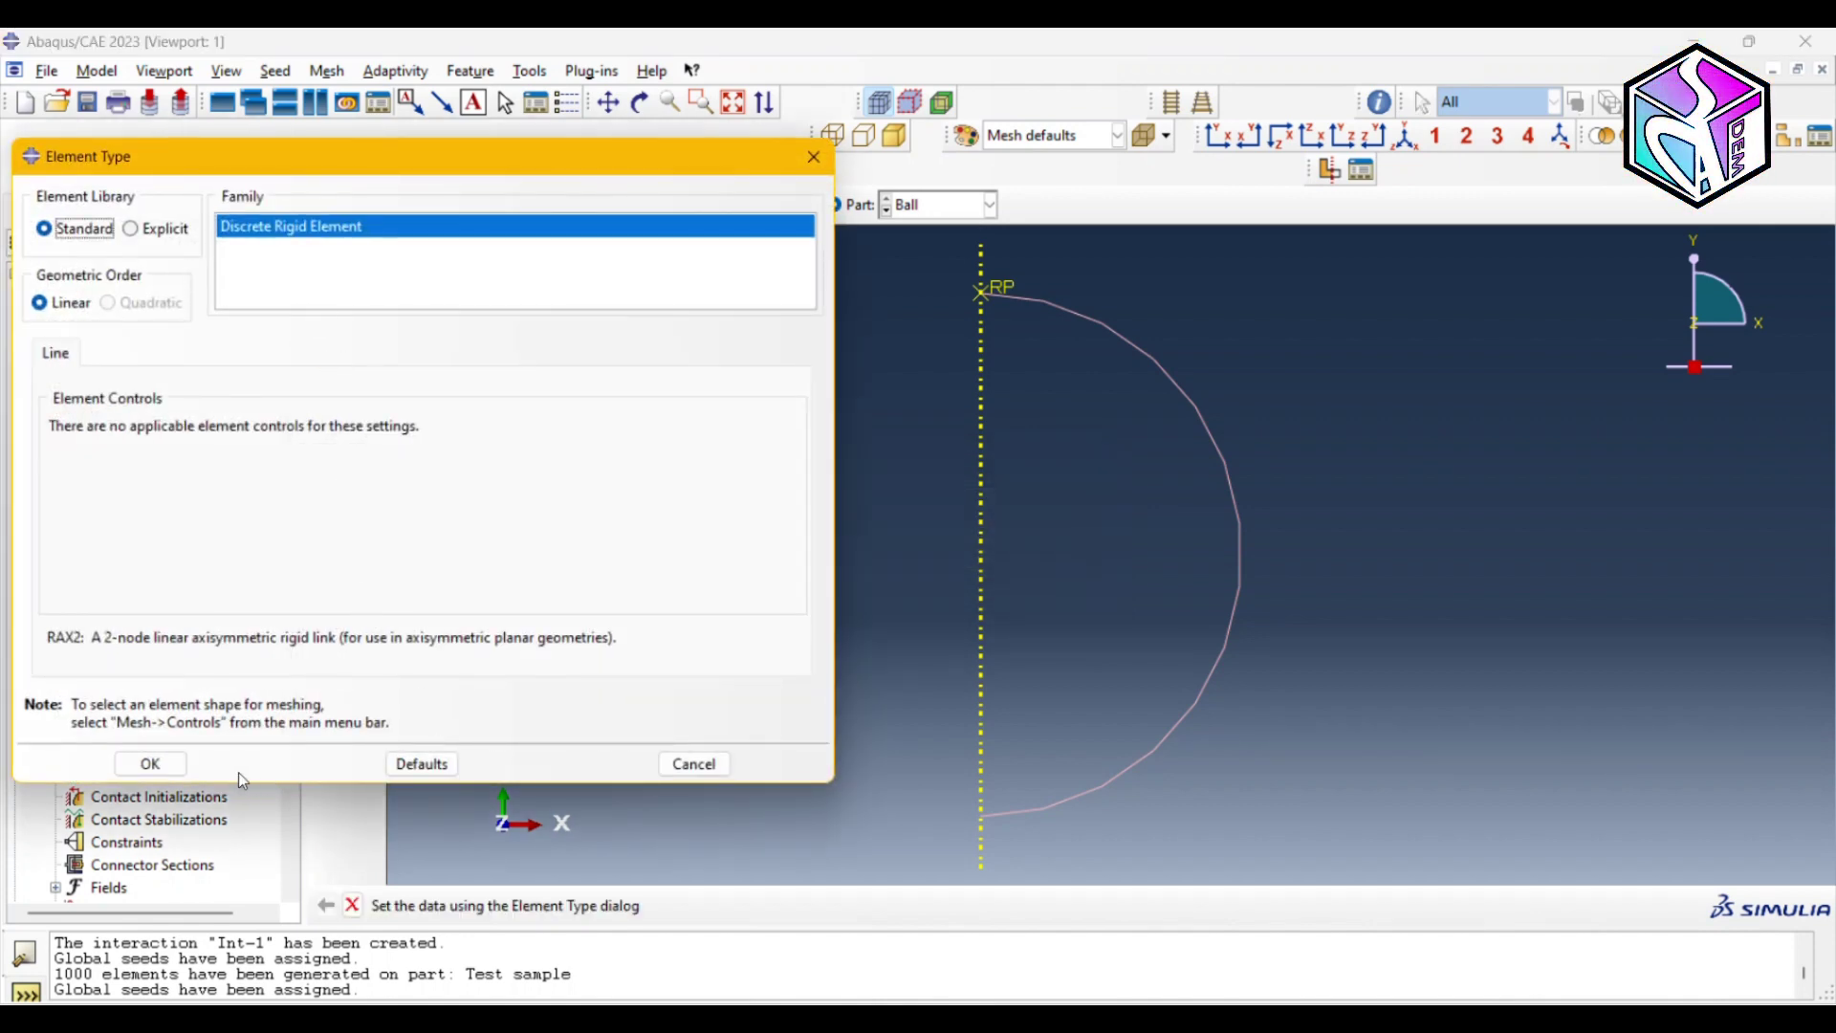
left_click(163, 765)
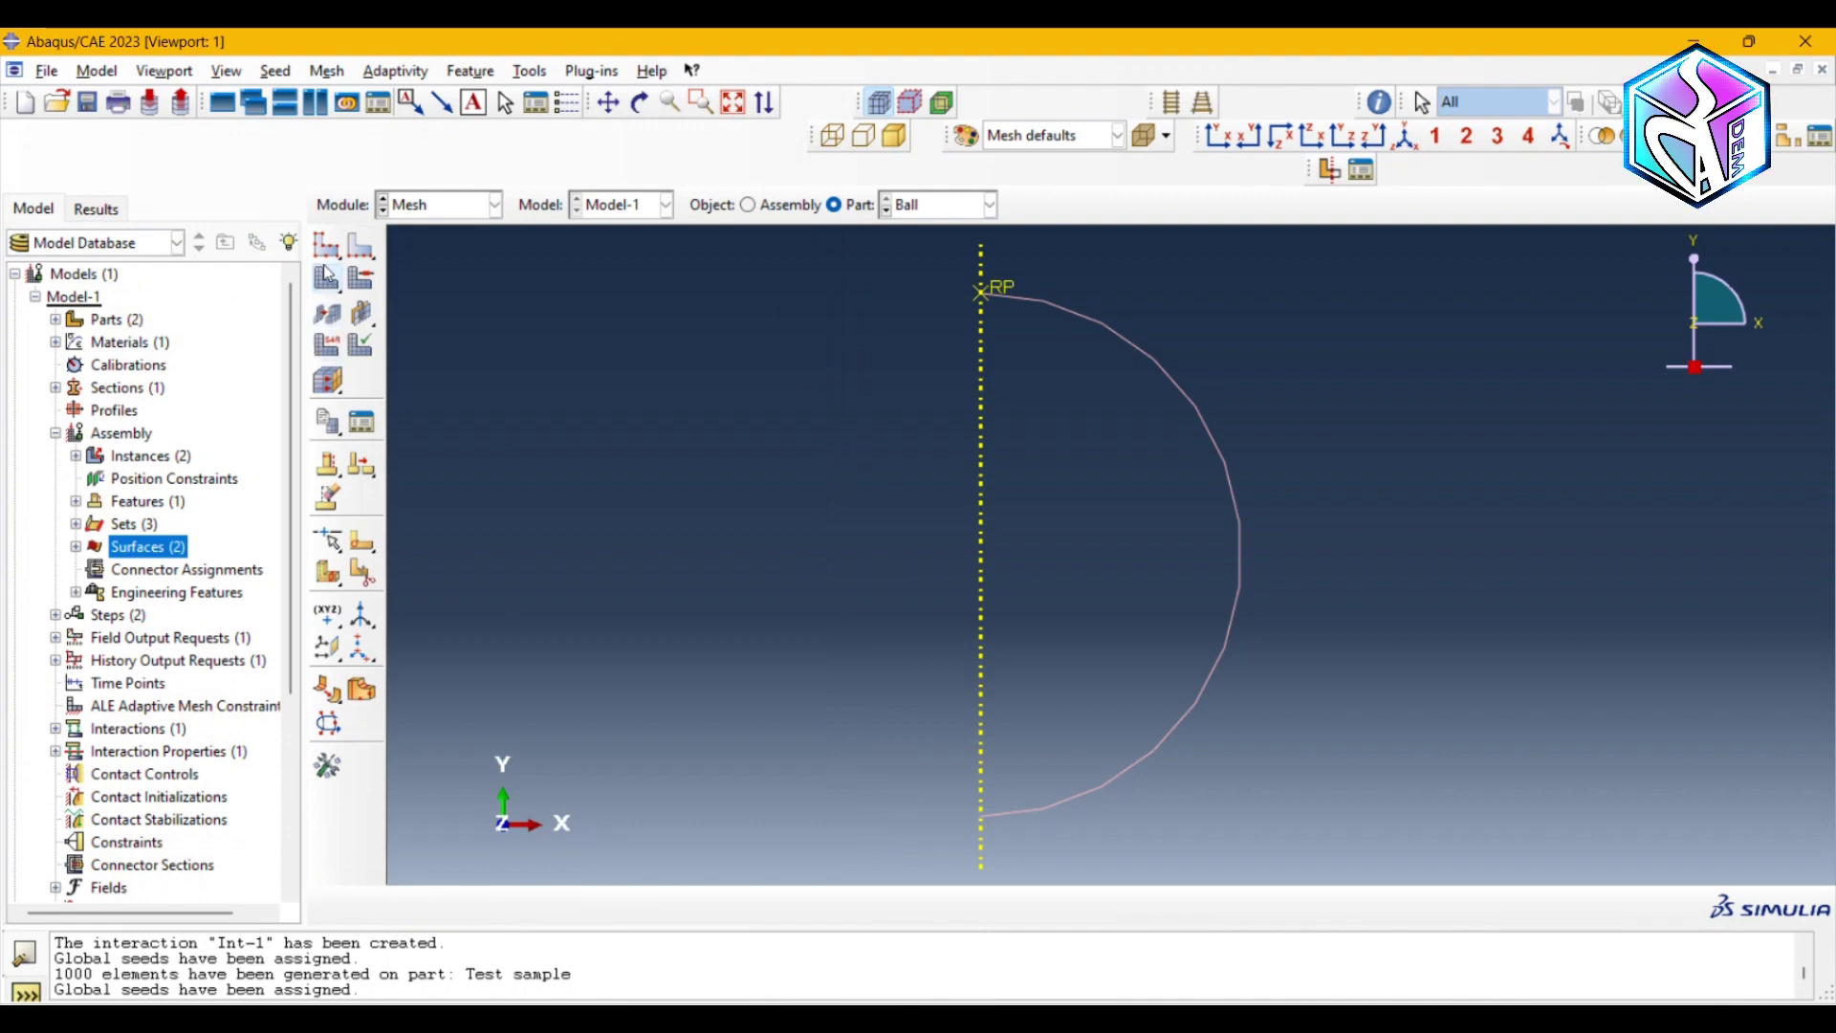
left_click(327, 278)
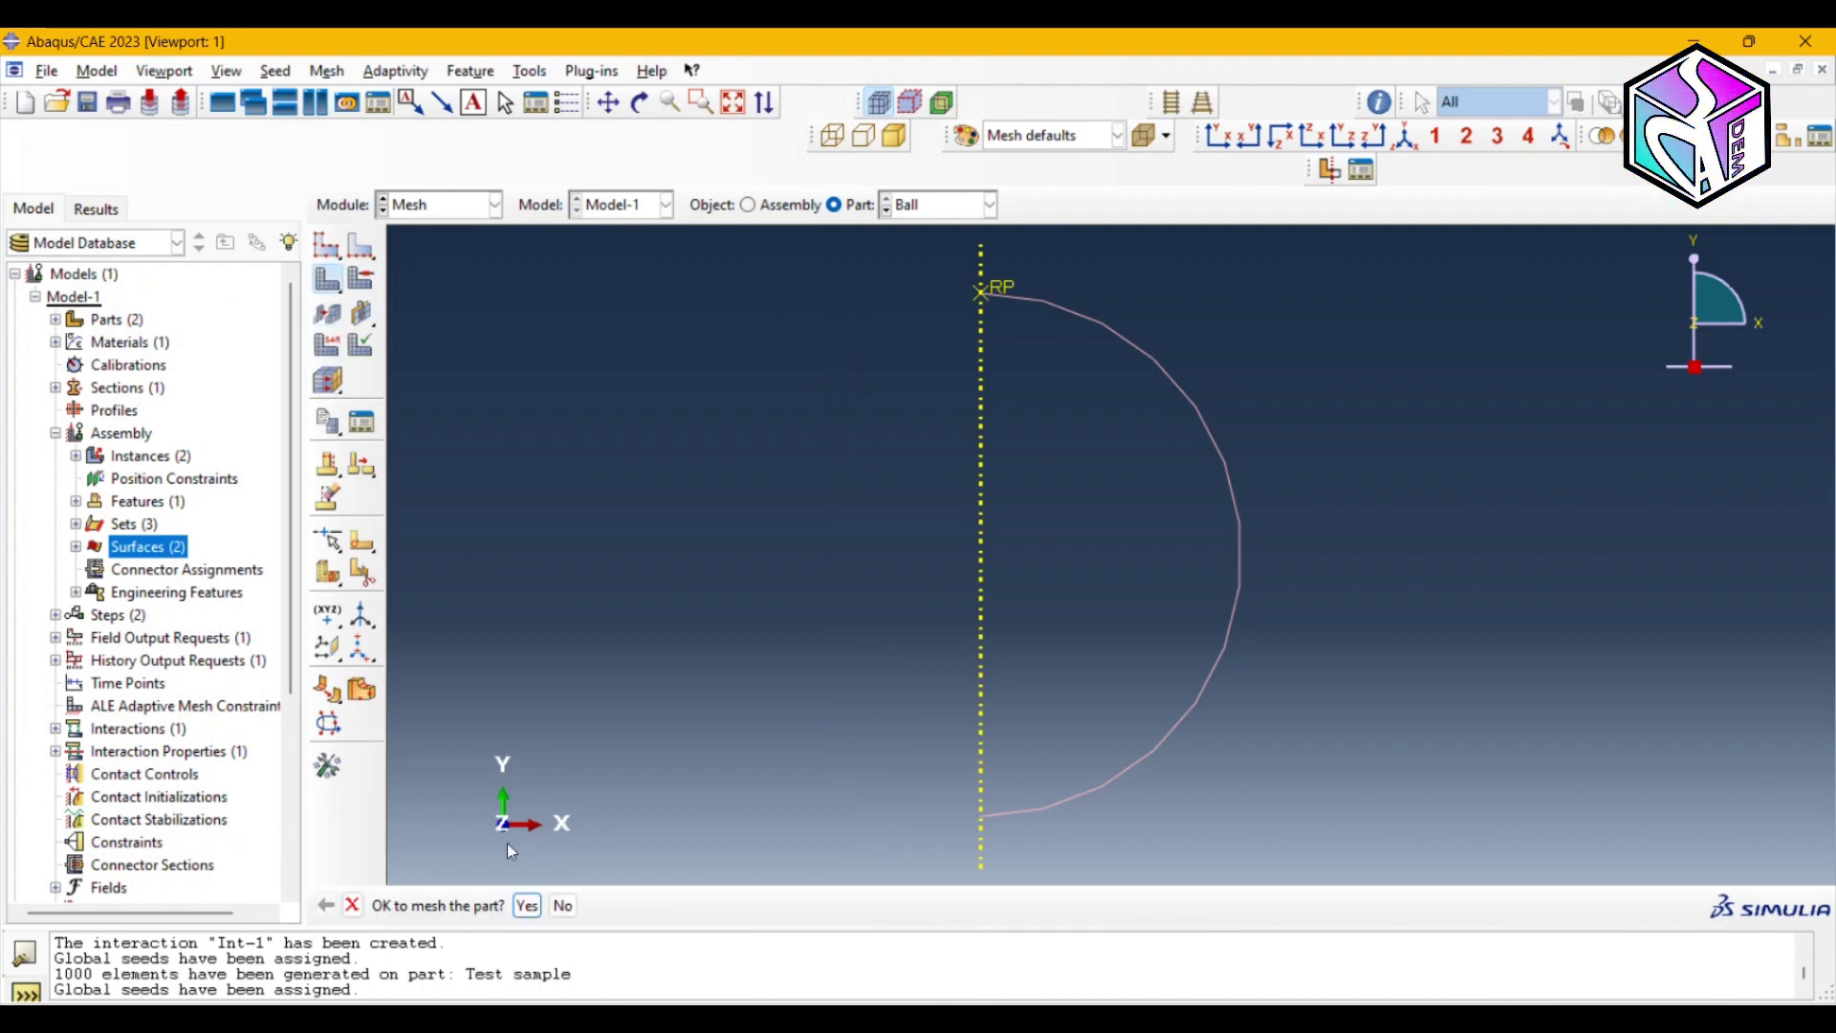
left_click(527, 906)
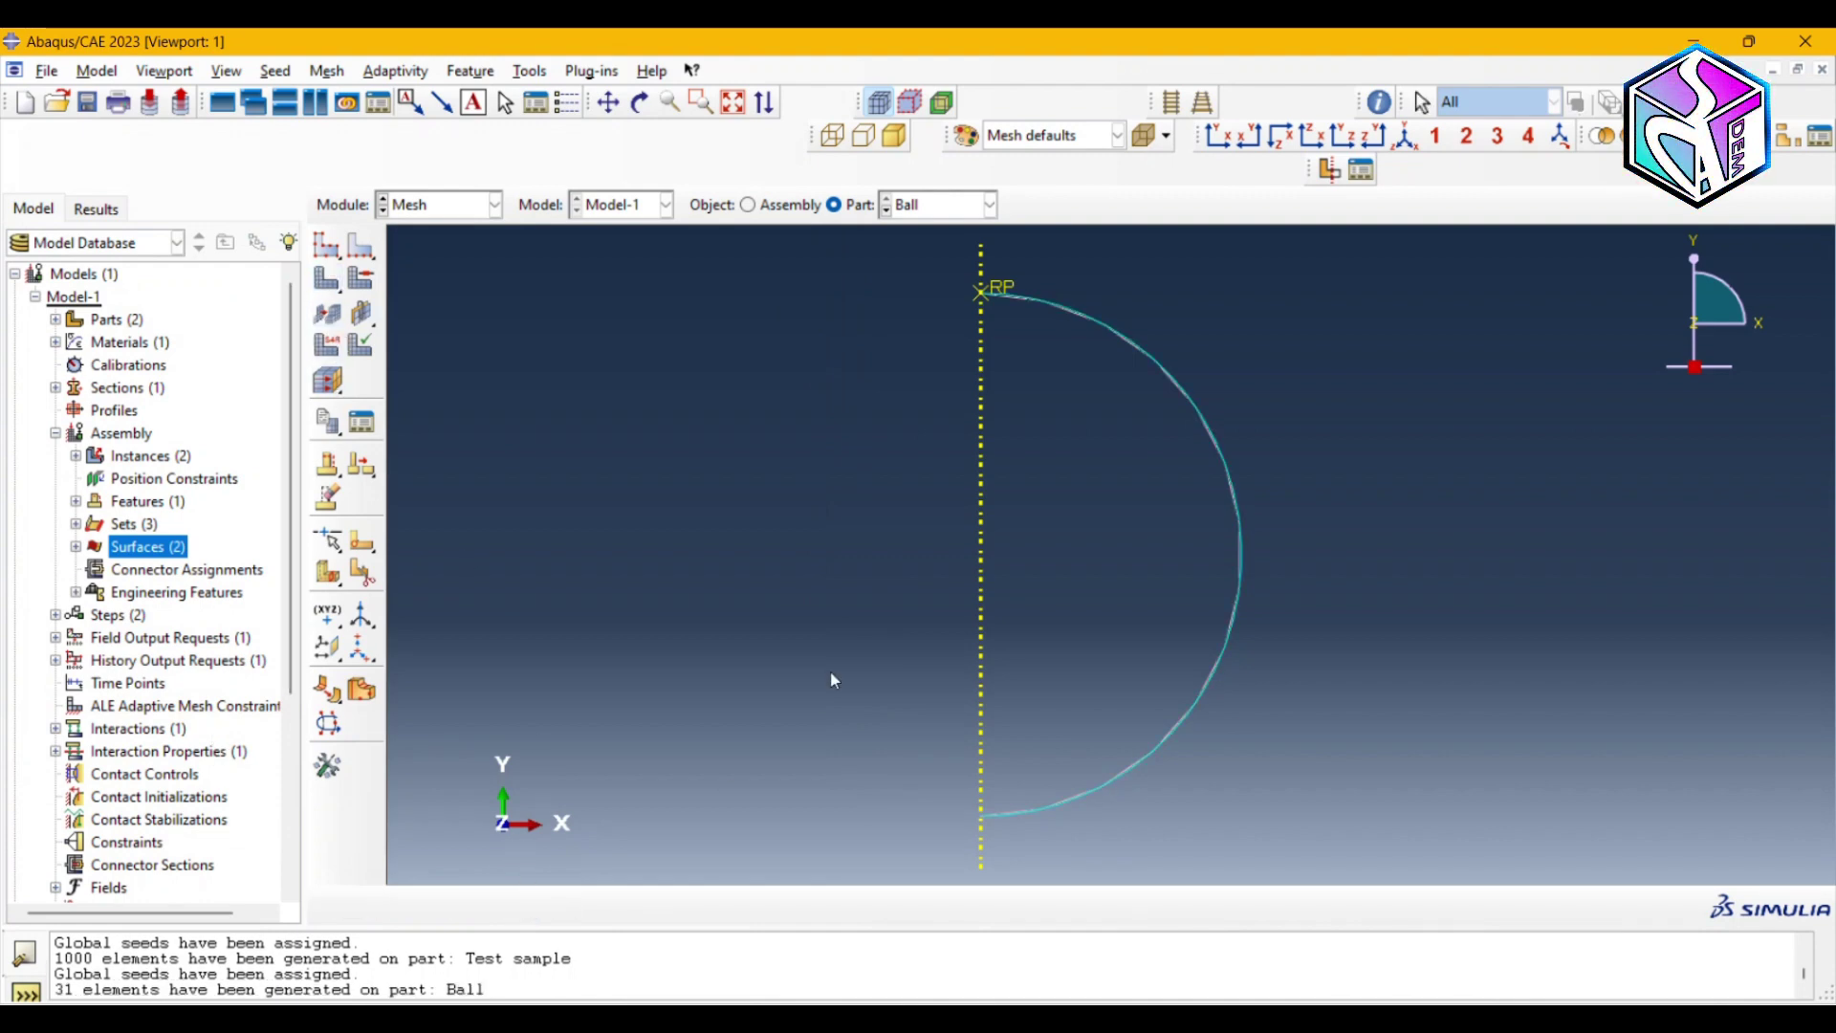
- Create a full analysis job named Job-BHN for Model-1 with the default submission settings
left_click(459, 207)
left_click(789, 205)
left_click(790, 205)
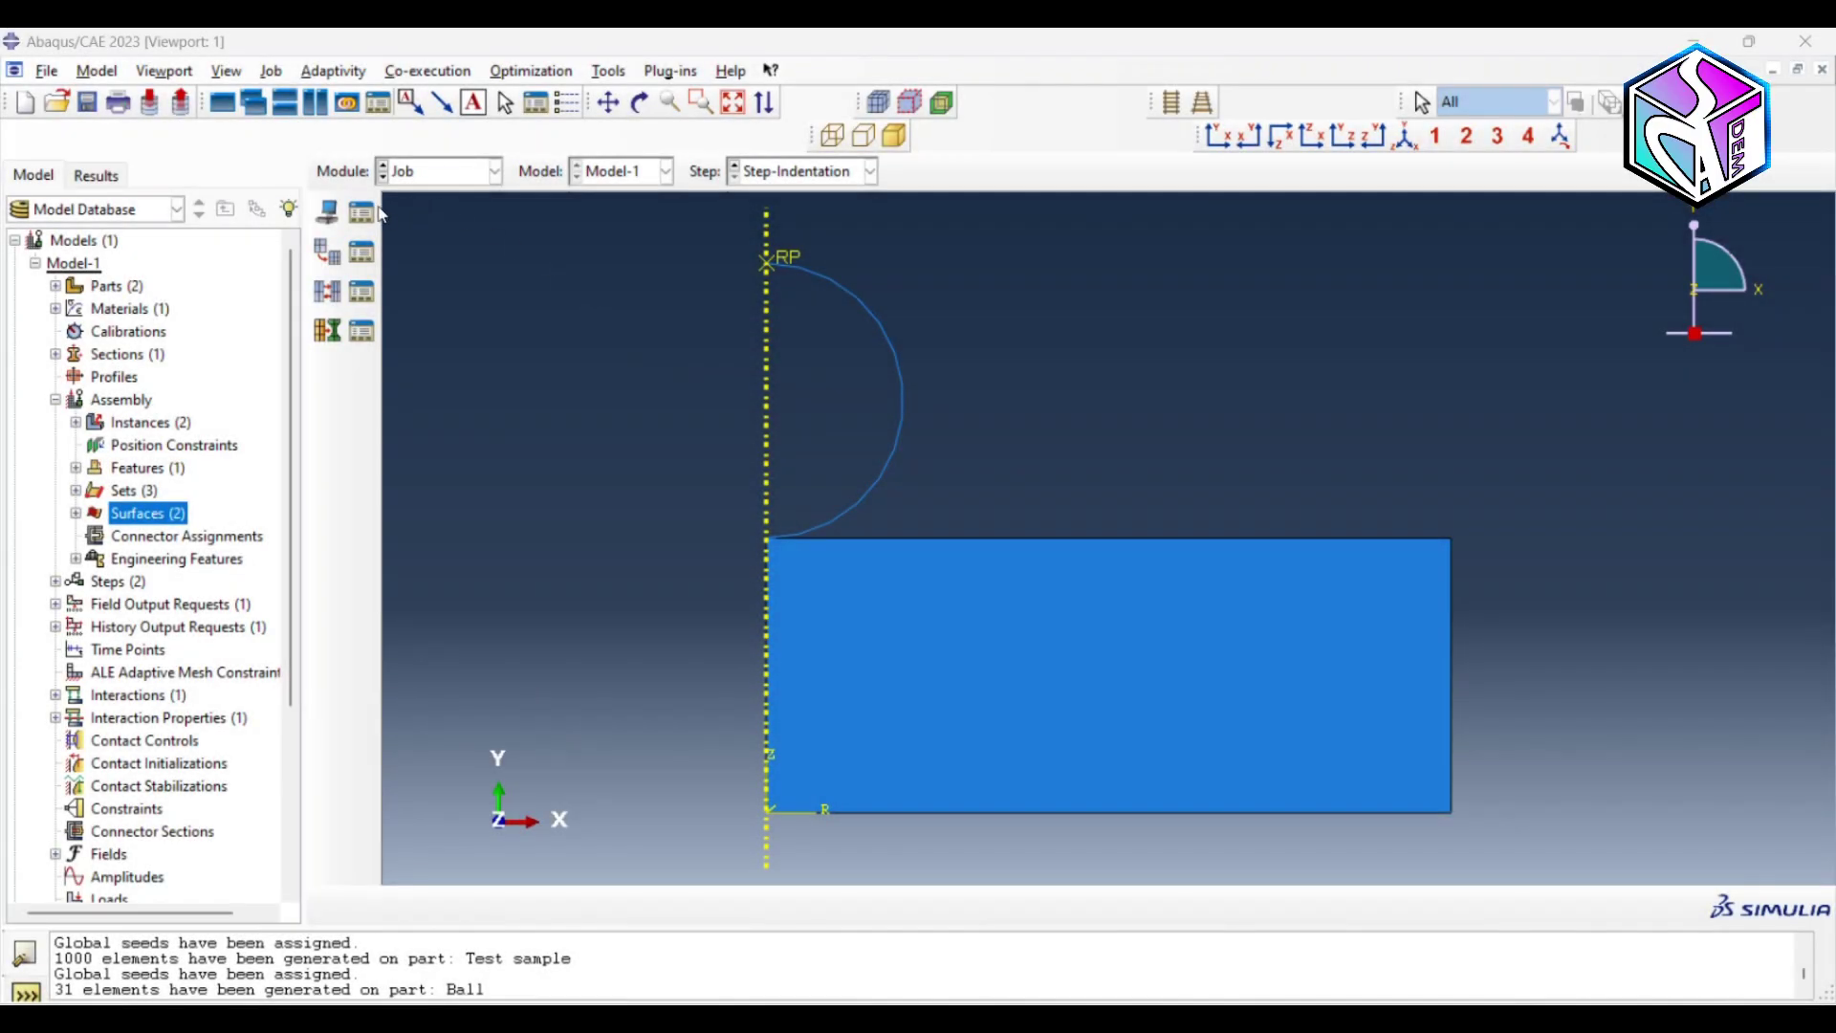
left_click(376, 212)
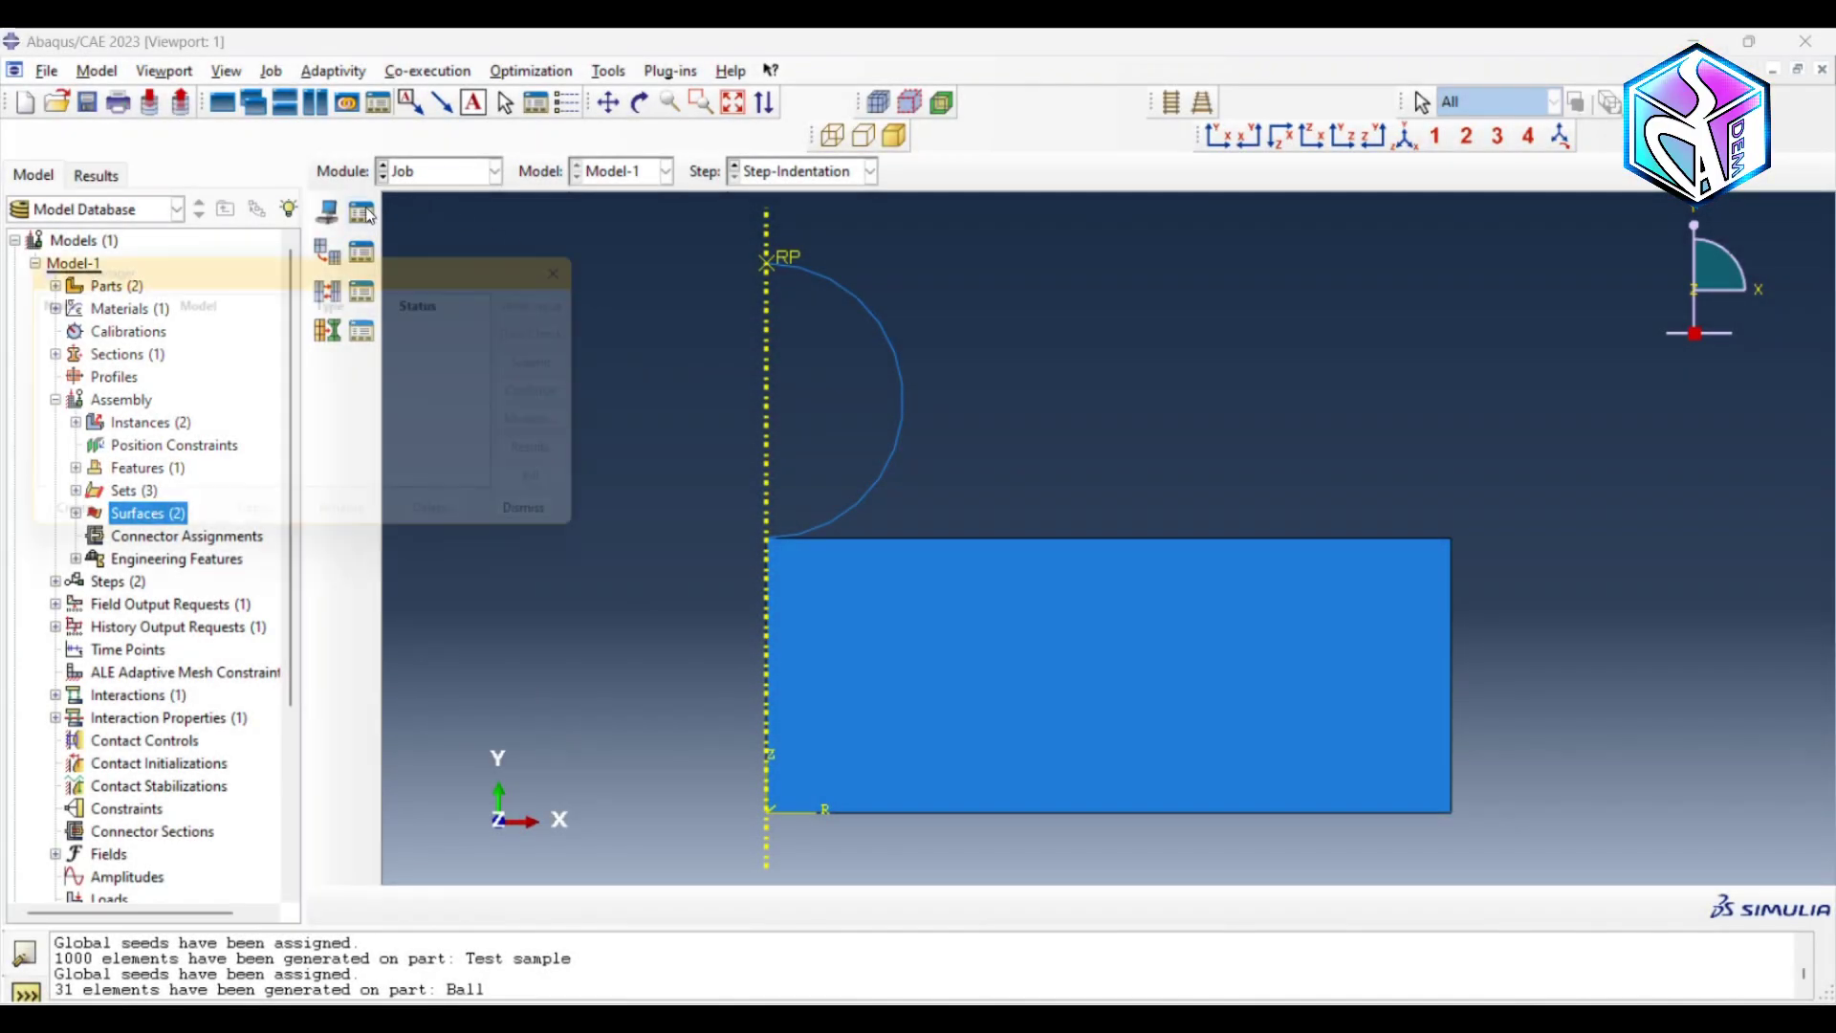
left_click(67, 532)
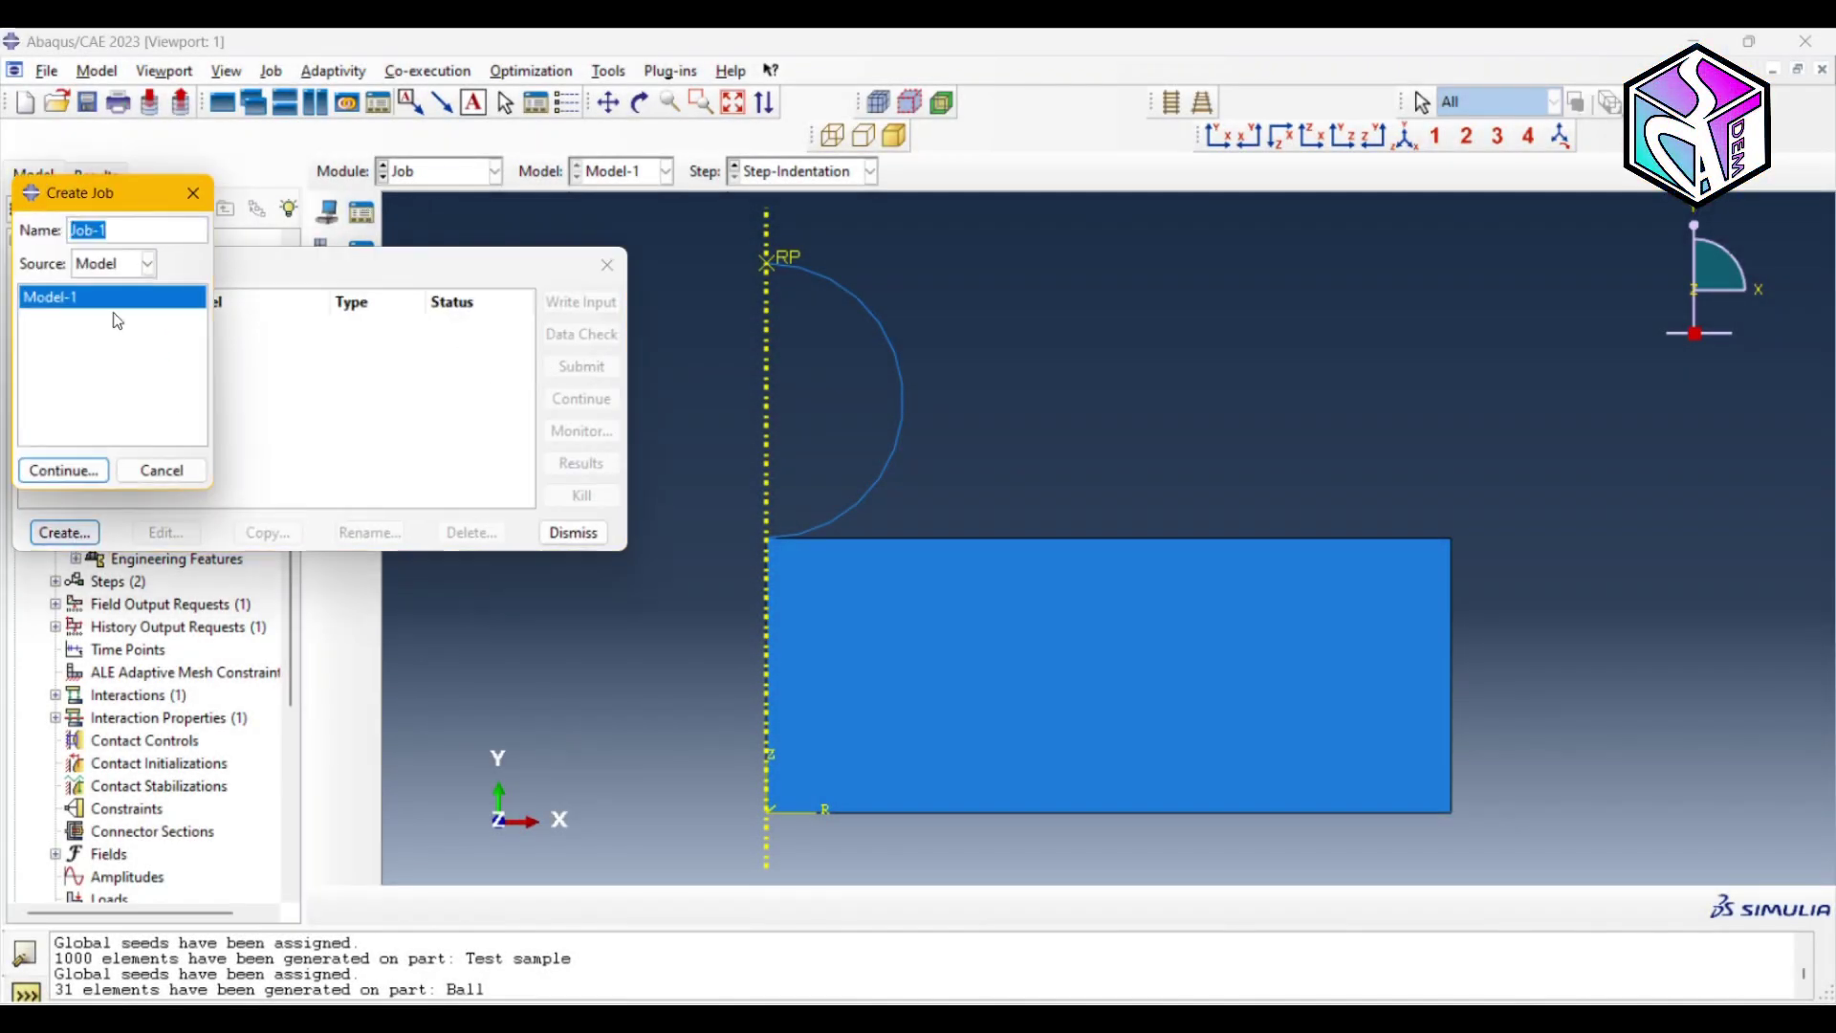
left_click(127, 227)
type("BHN")
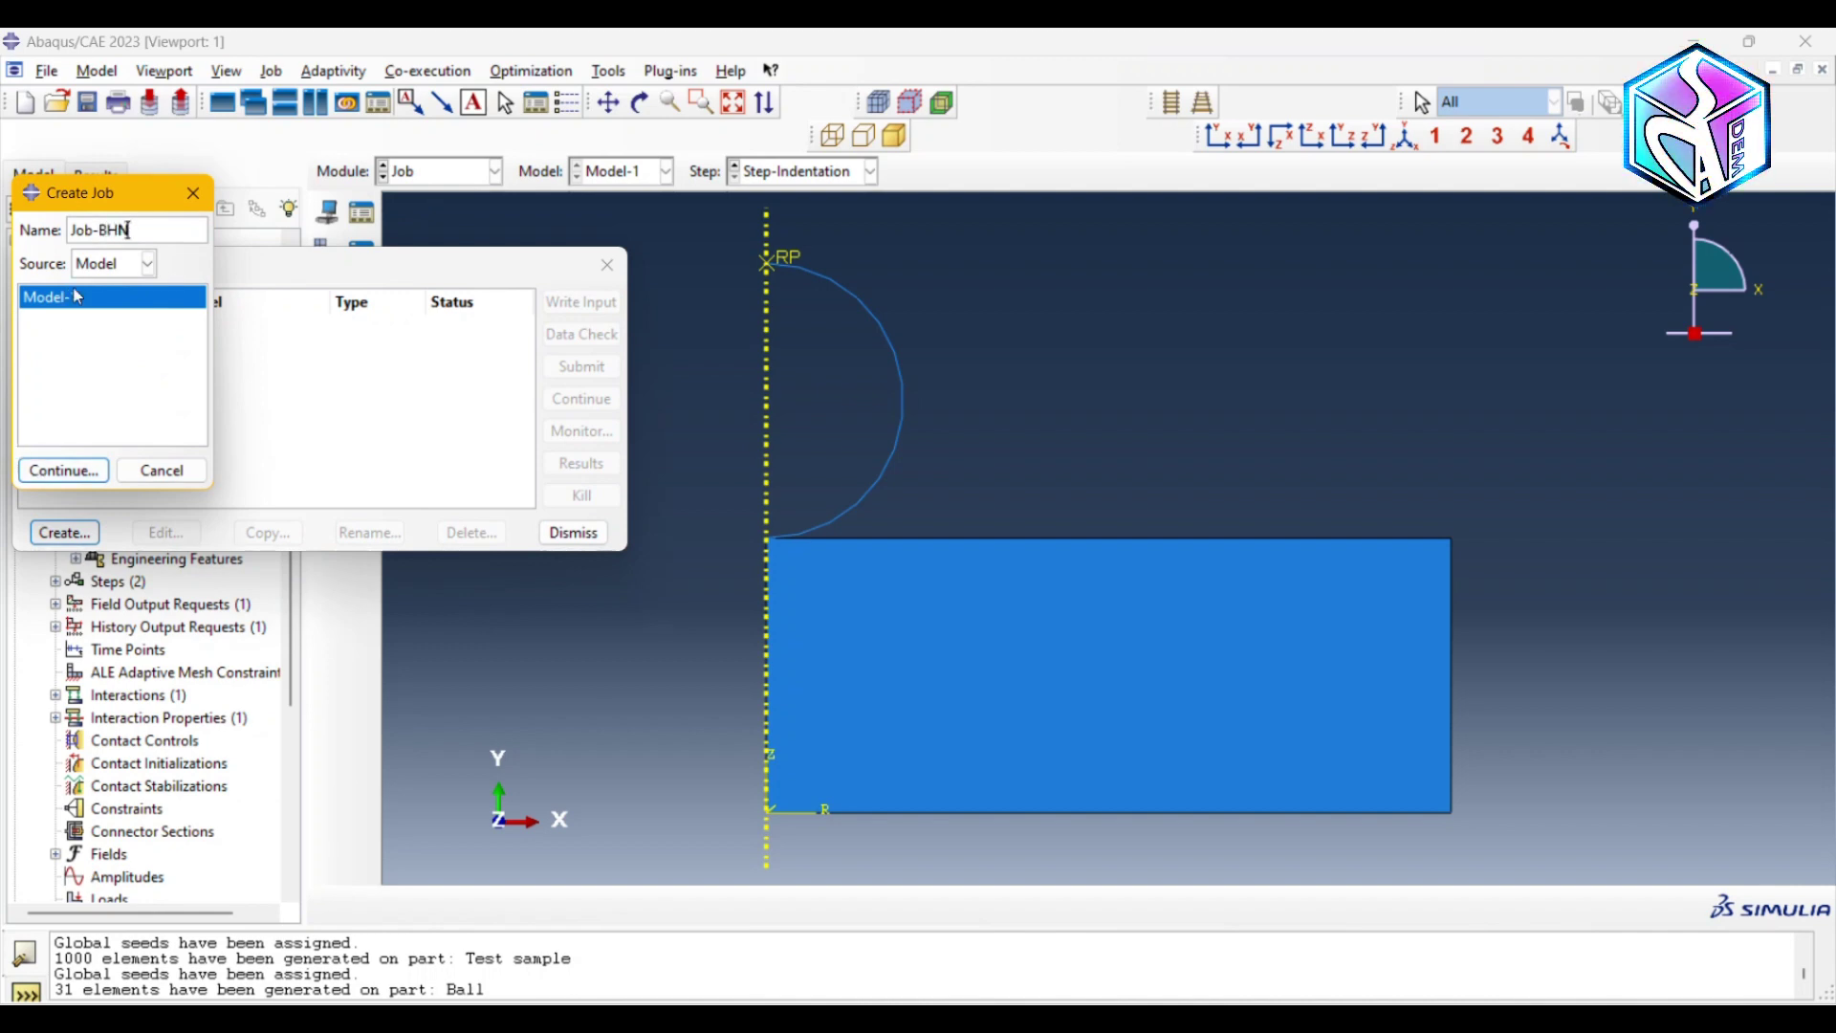
left_click(77, 472)
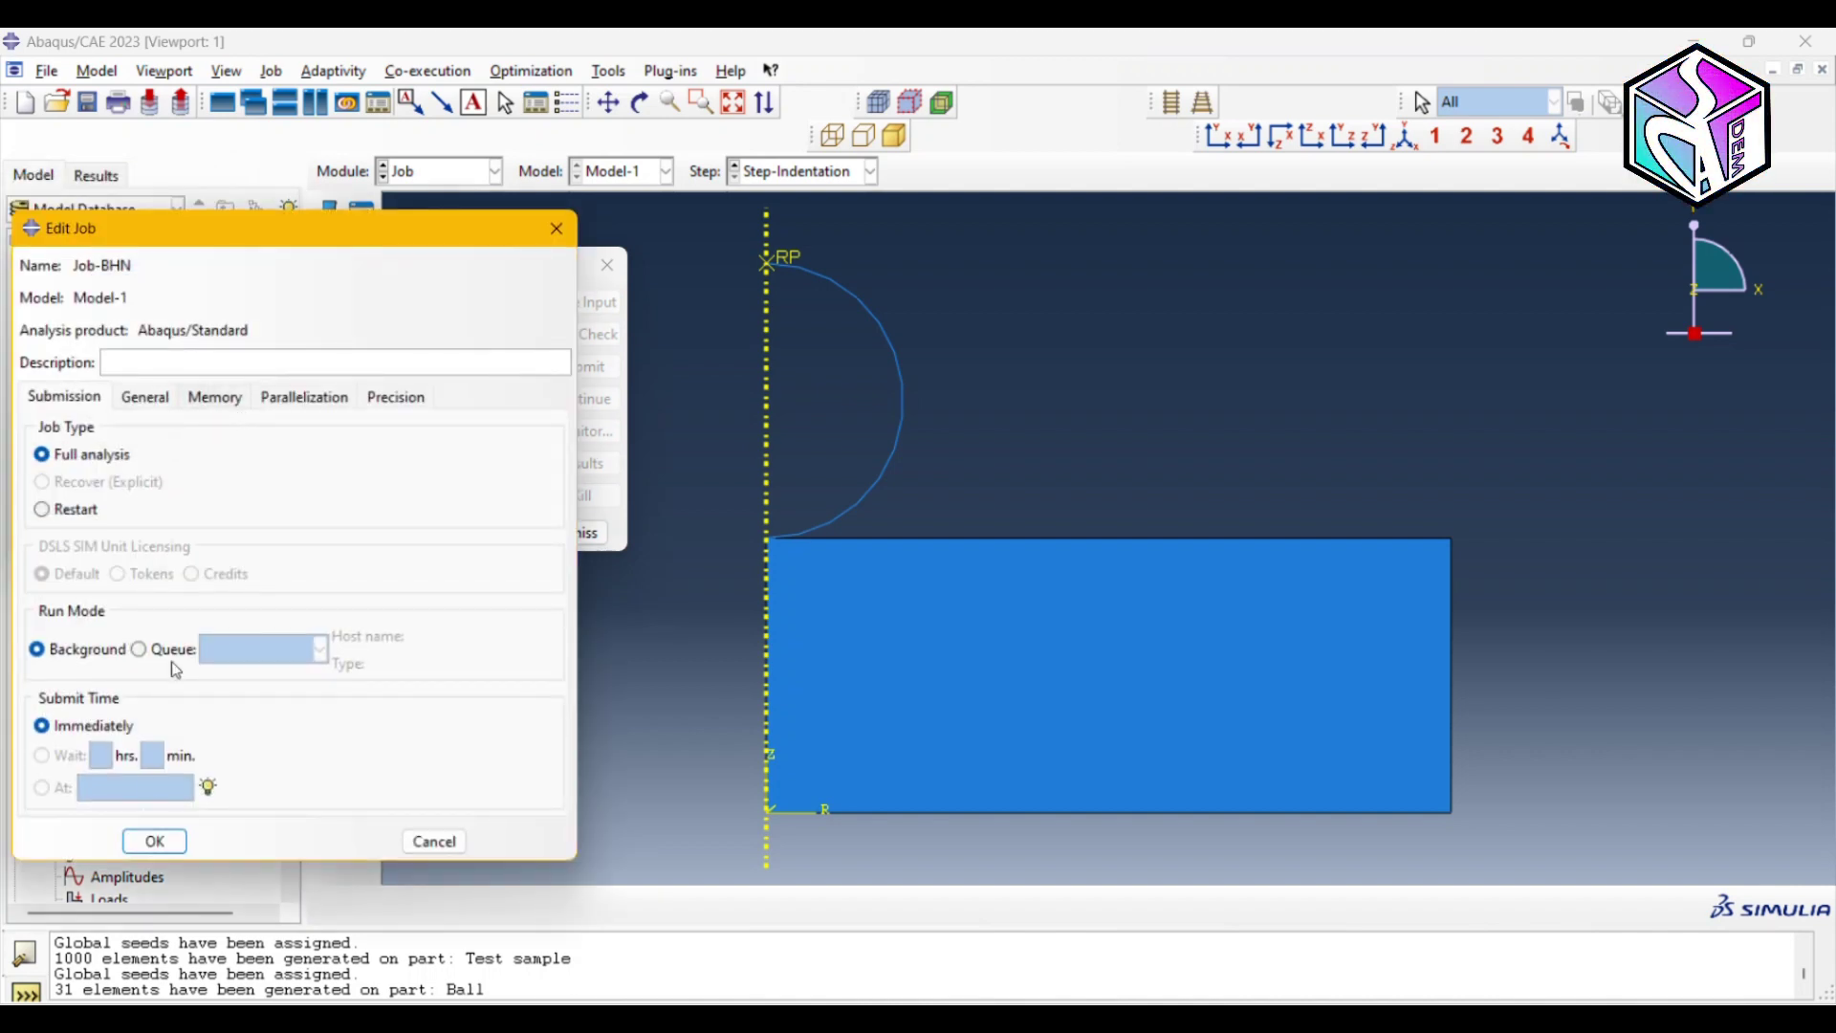
left_click(156, 843)
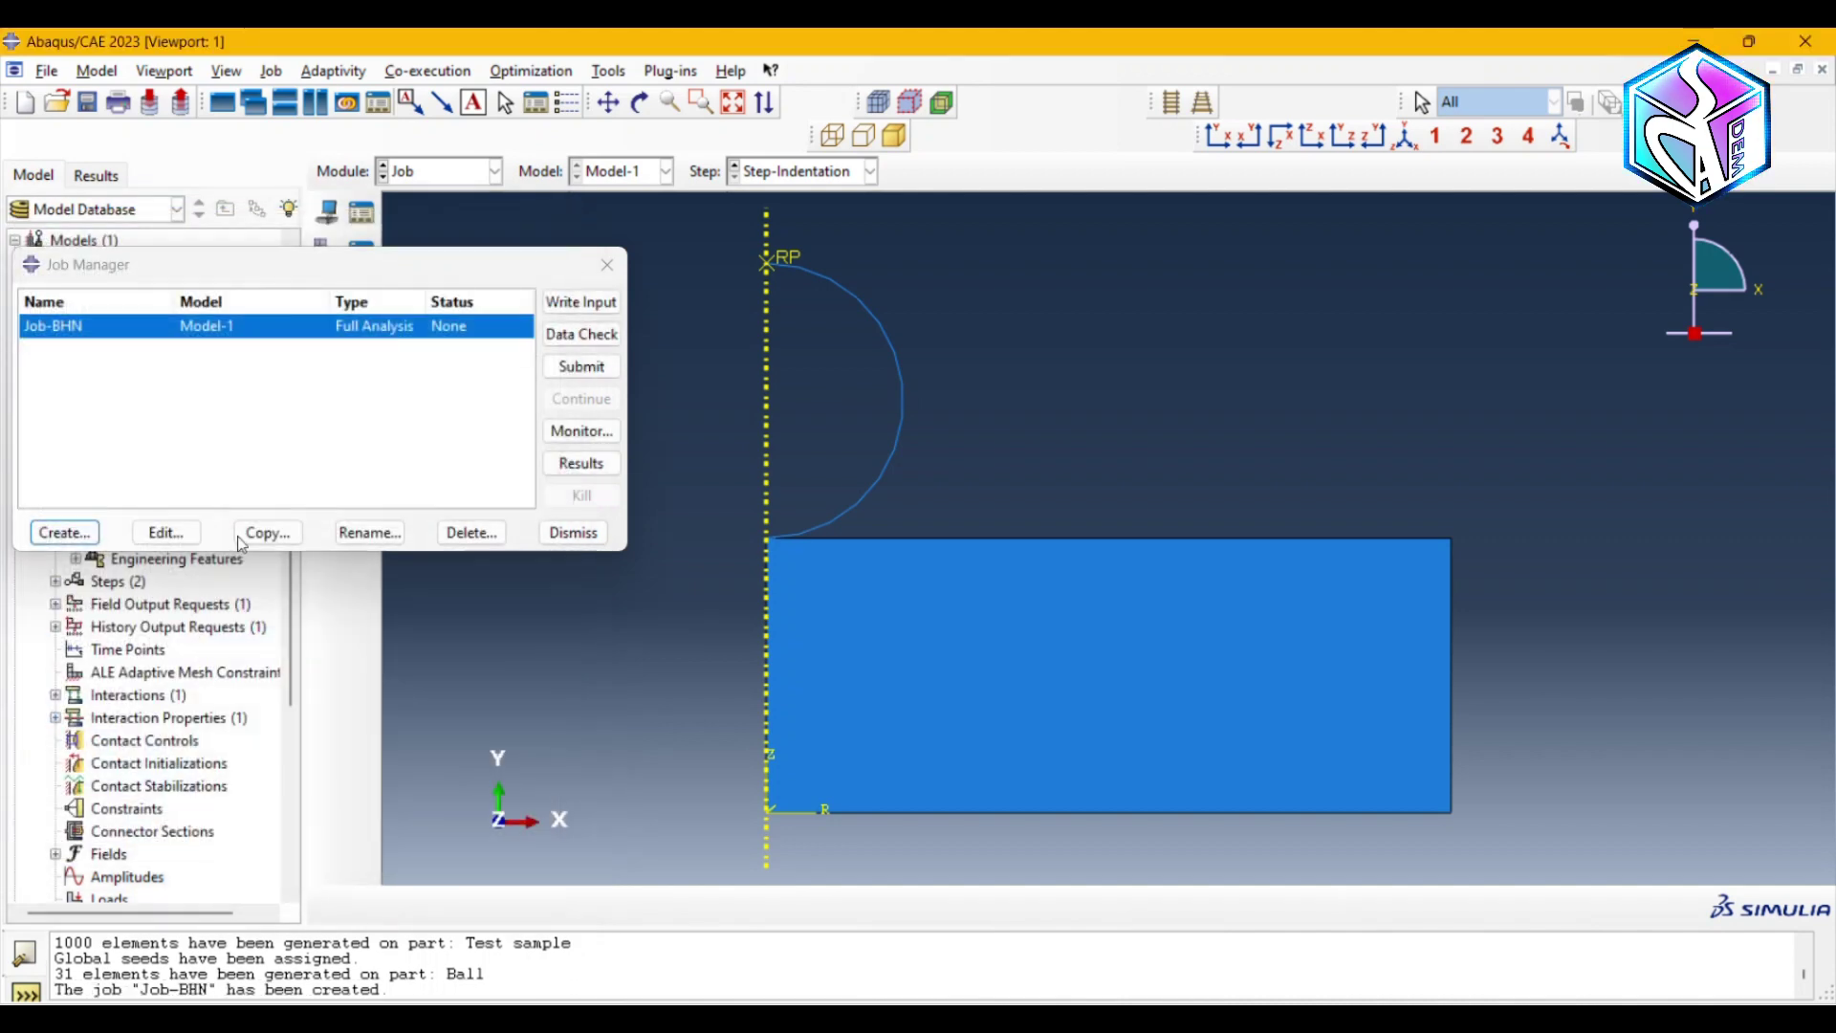
- Run a data check on Job-BHN and allow SMAEliLicensing network access through the firewall
left_click(568, 335)
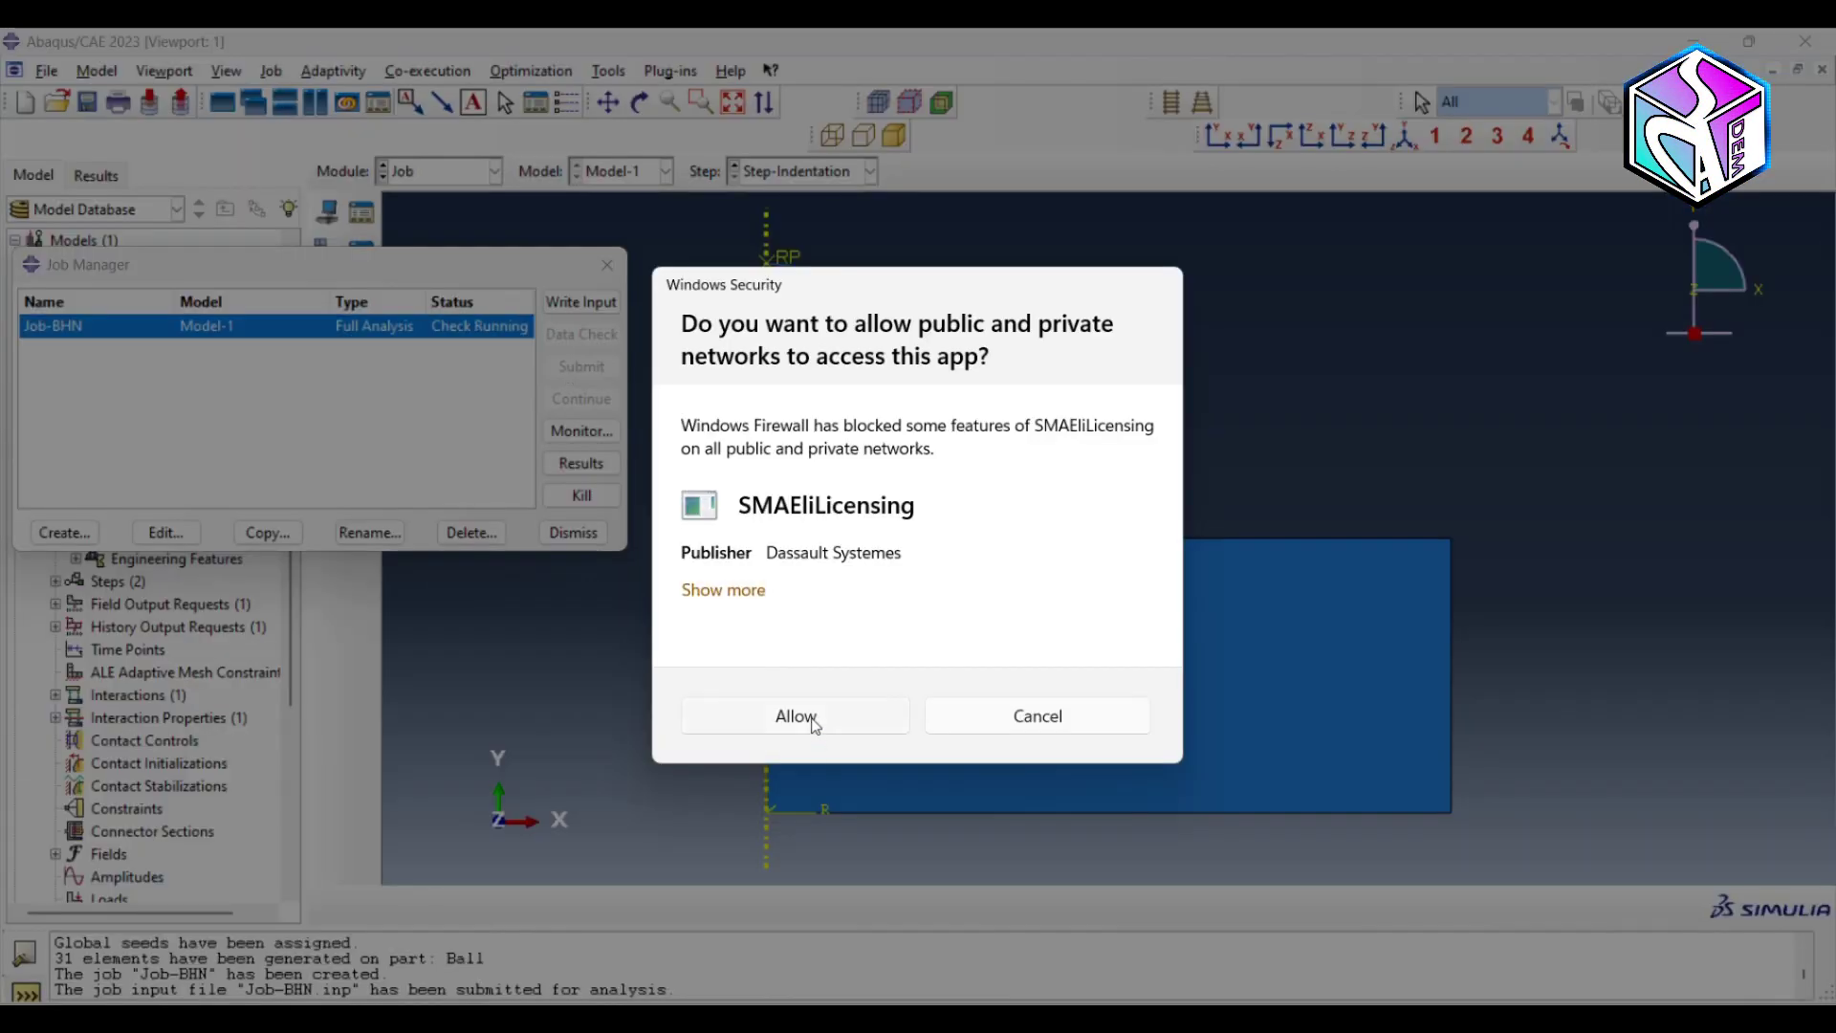
left_click(812, 720)
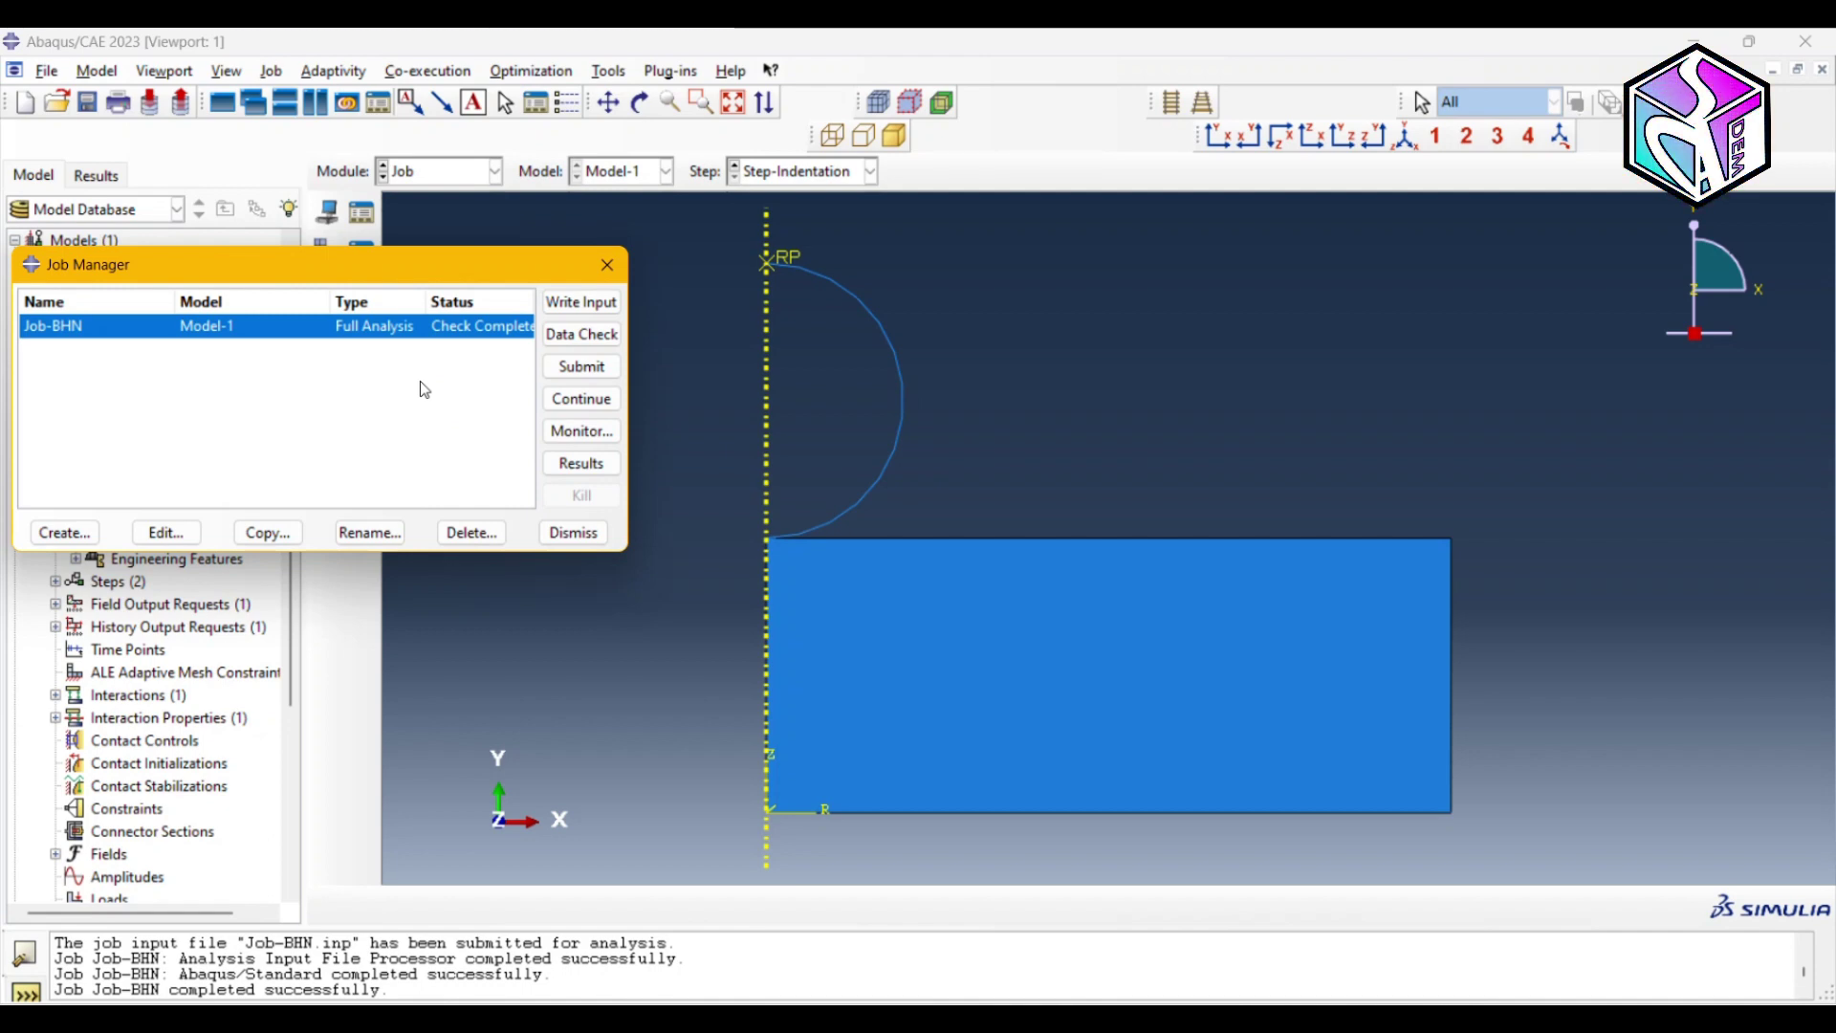
- Submit Job-BHN for full analysis, overwriting its existing job files, and monitor the run until it ends
left_click(568, 369)
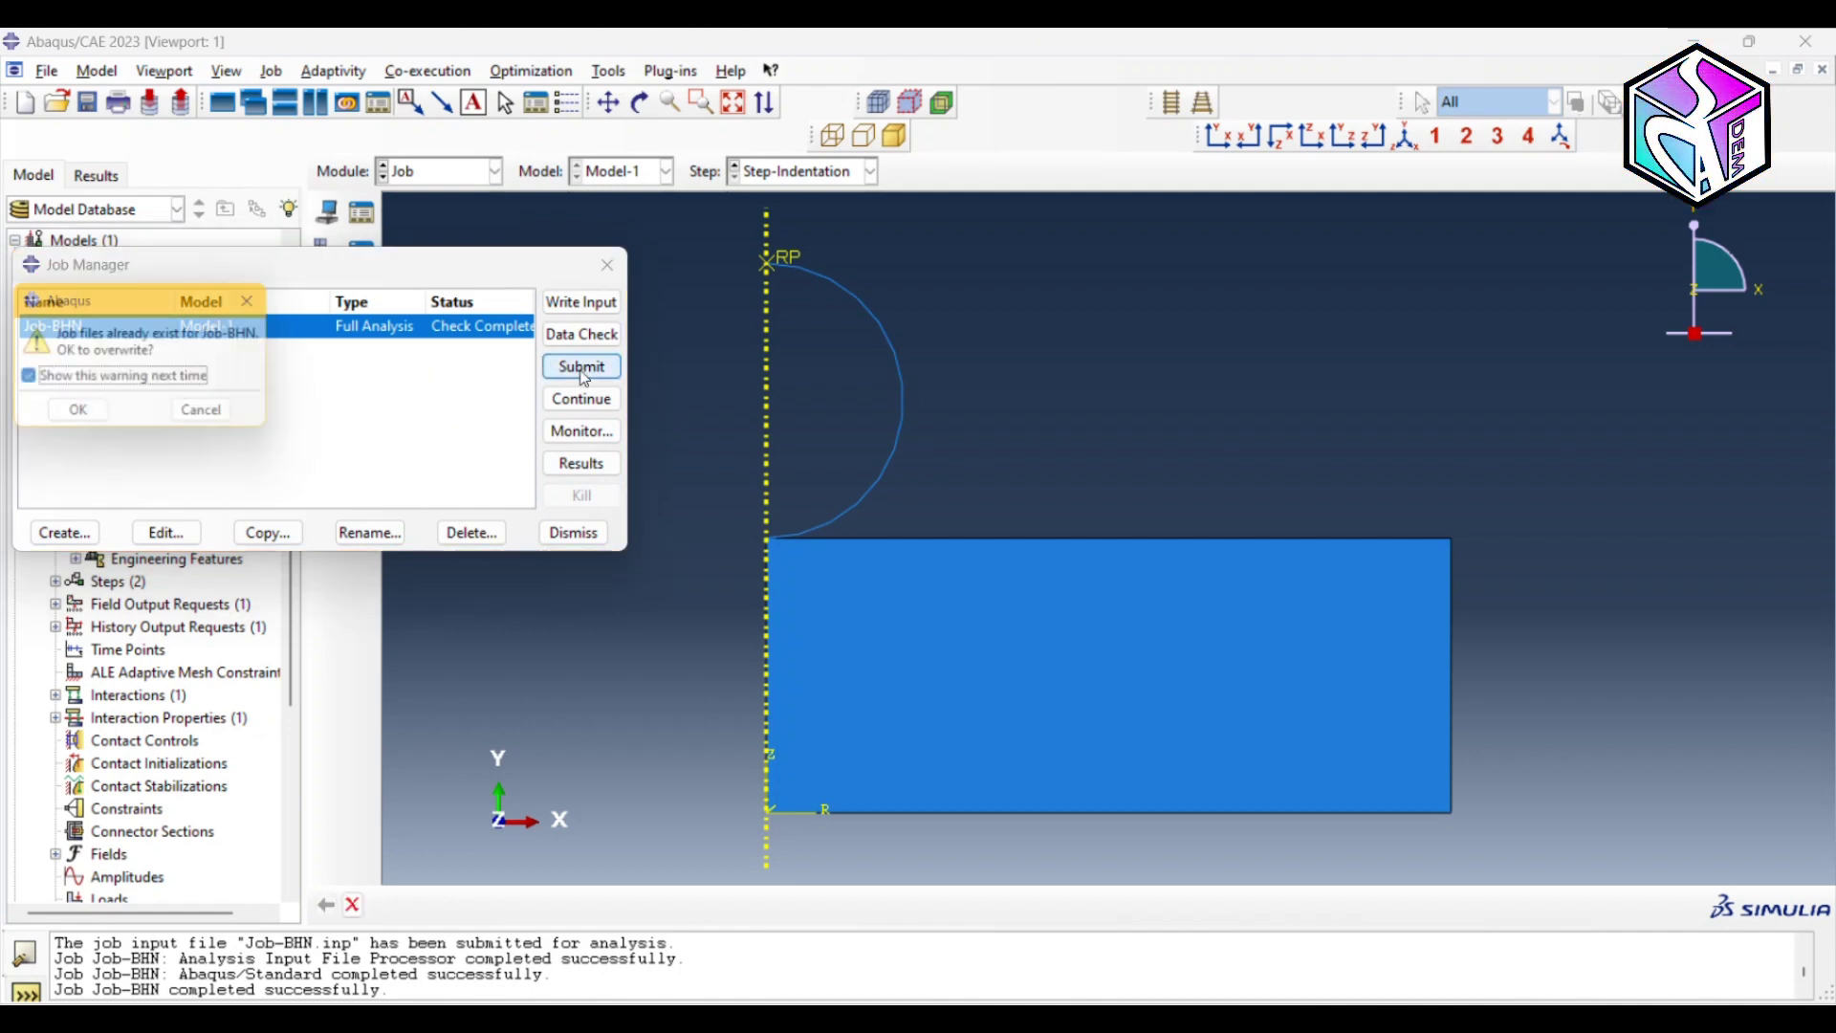
left_click(94, 421)
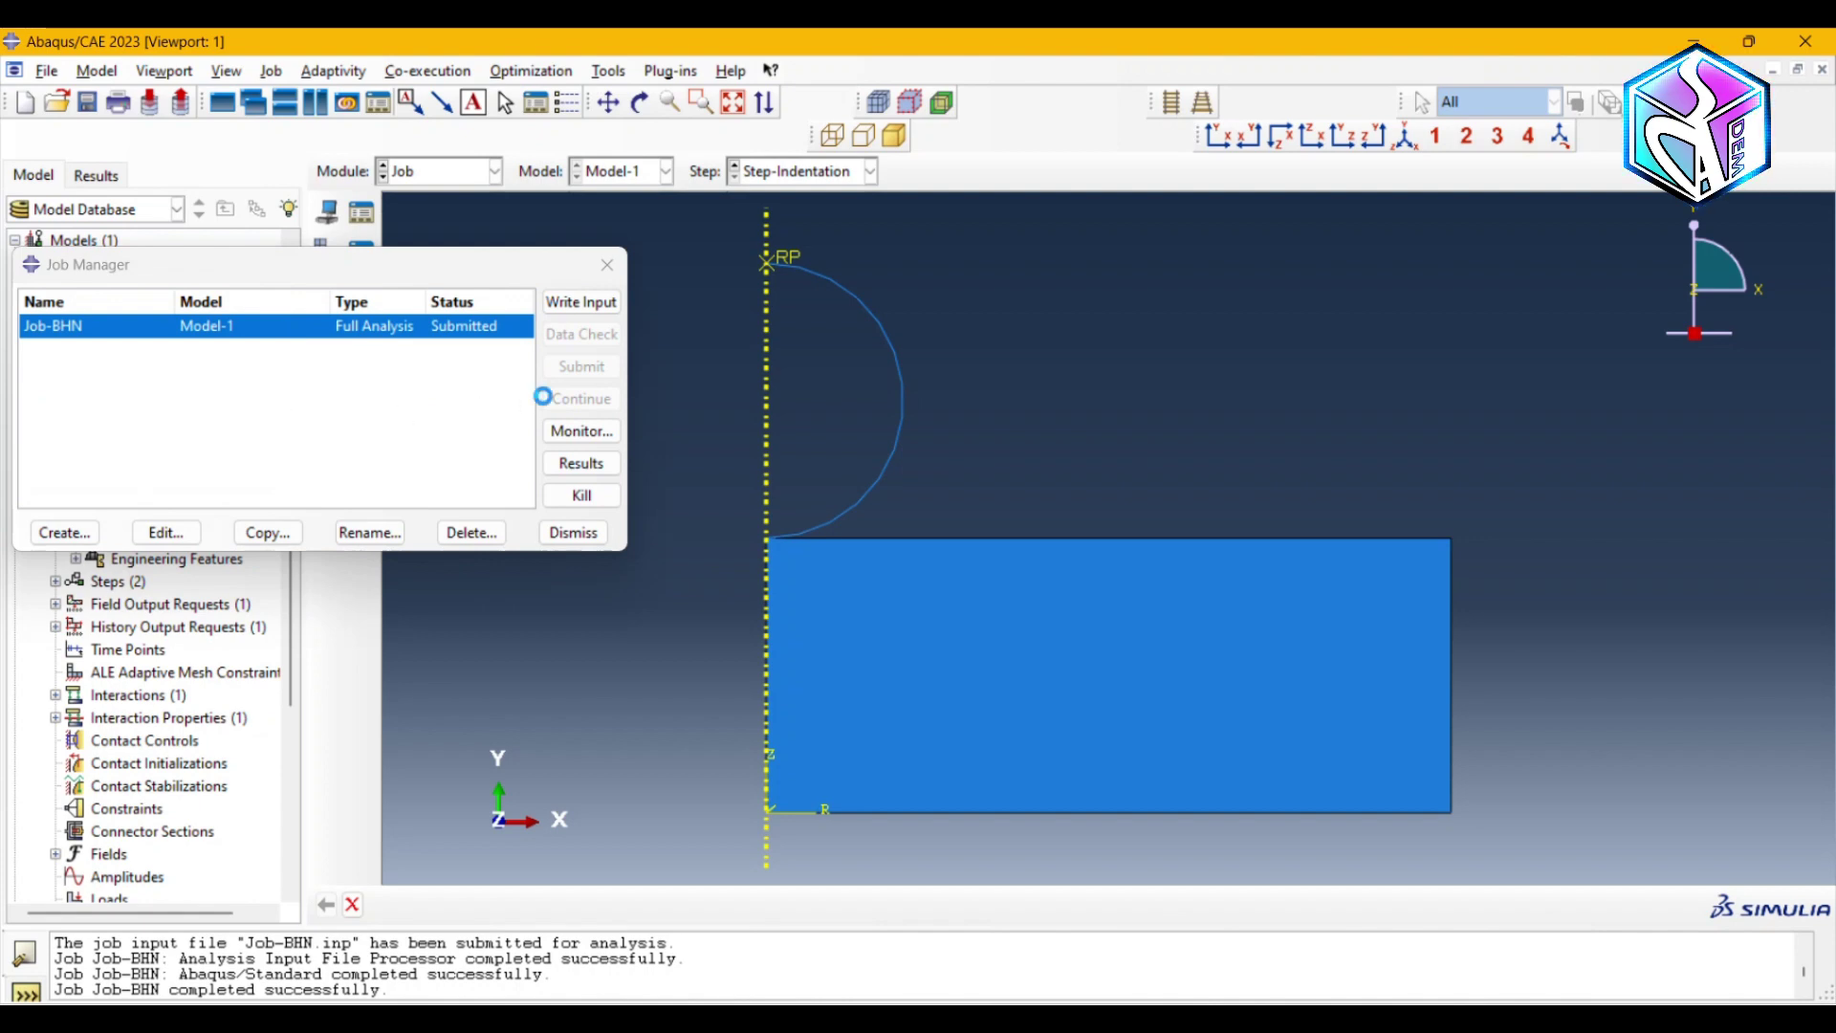
left_click(580, 431)
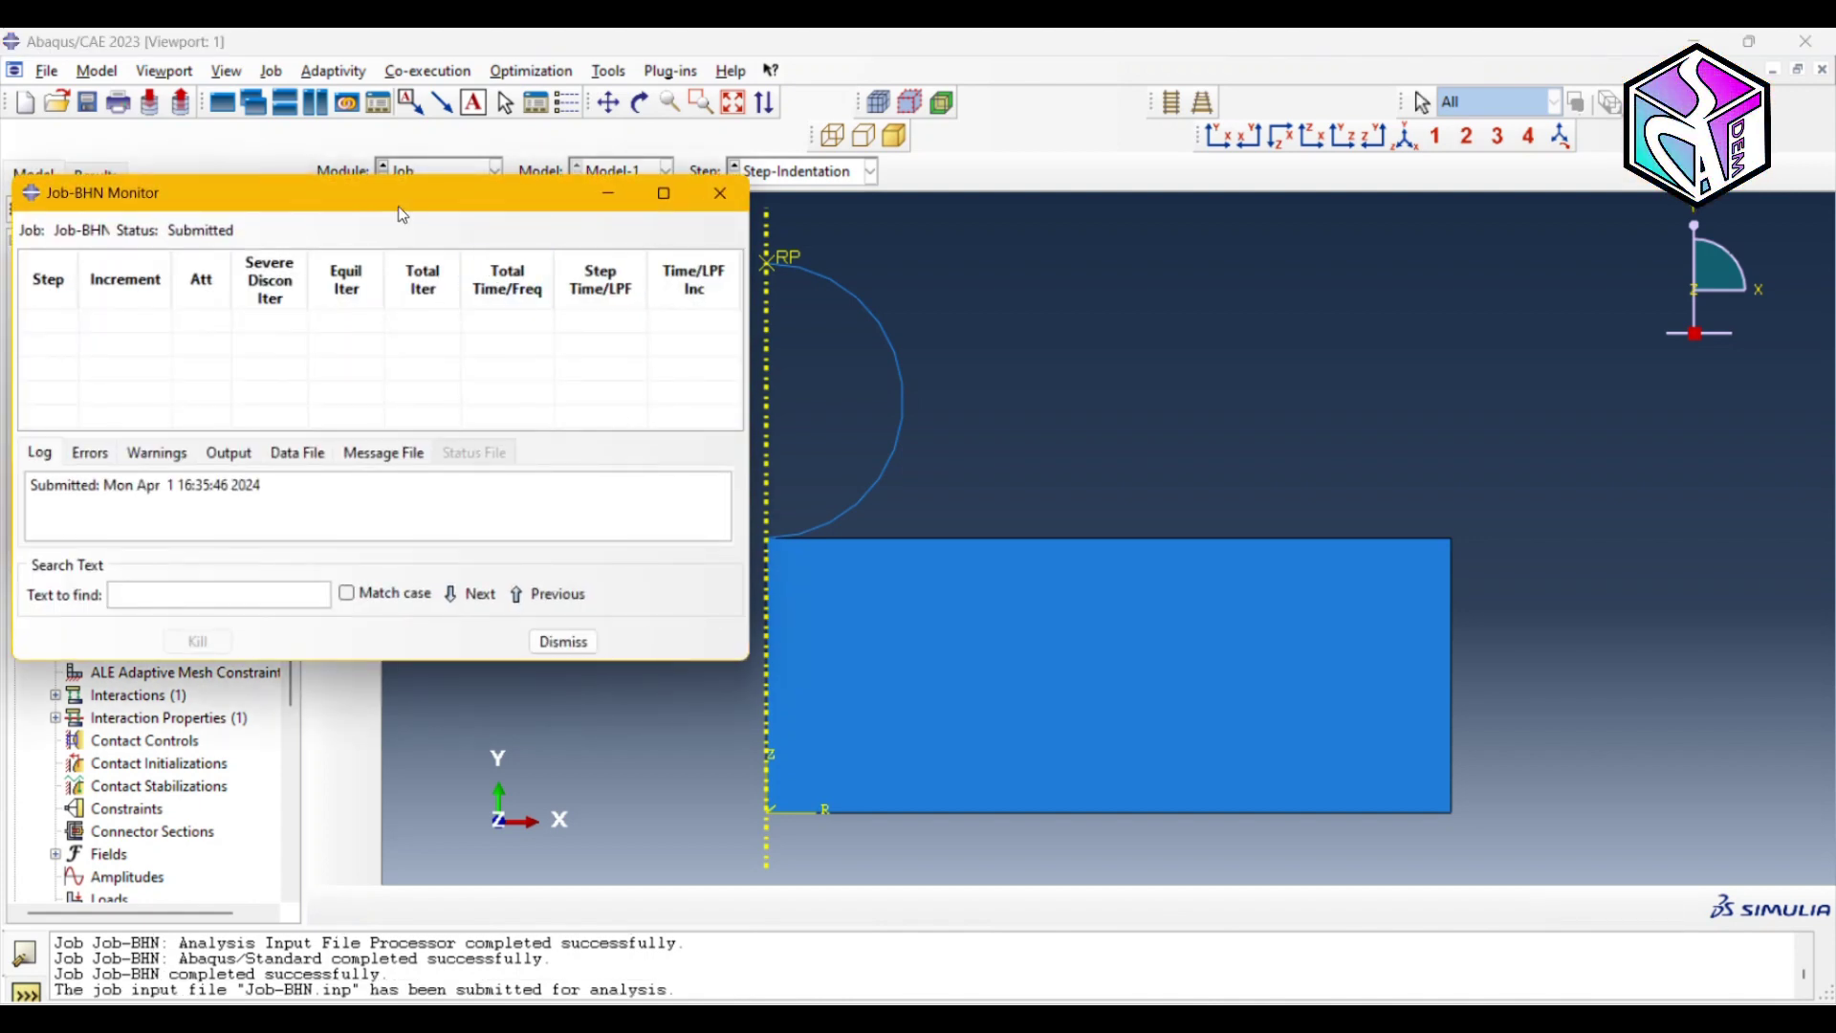
left_click_drag(398, 205, 1193, 261)
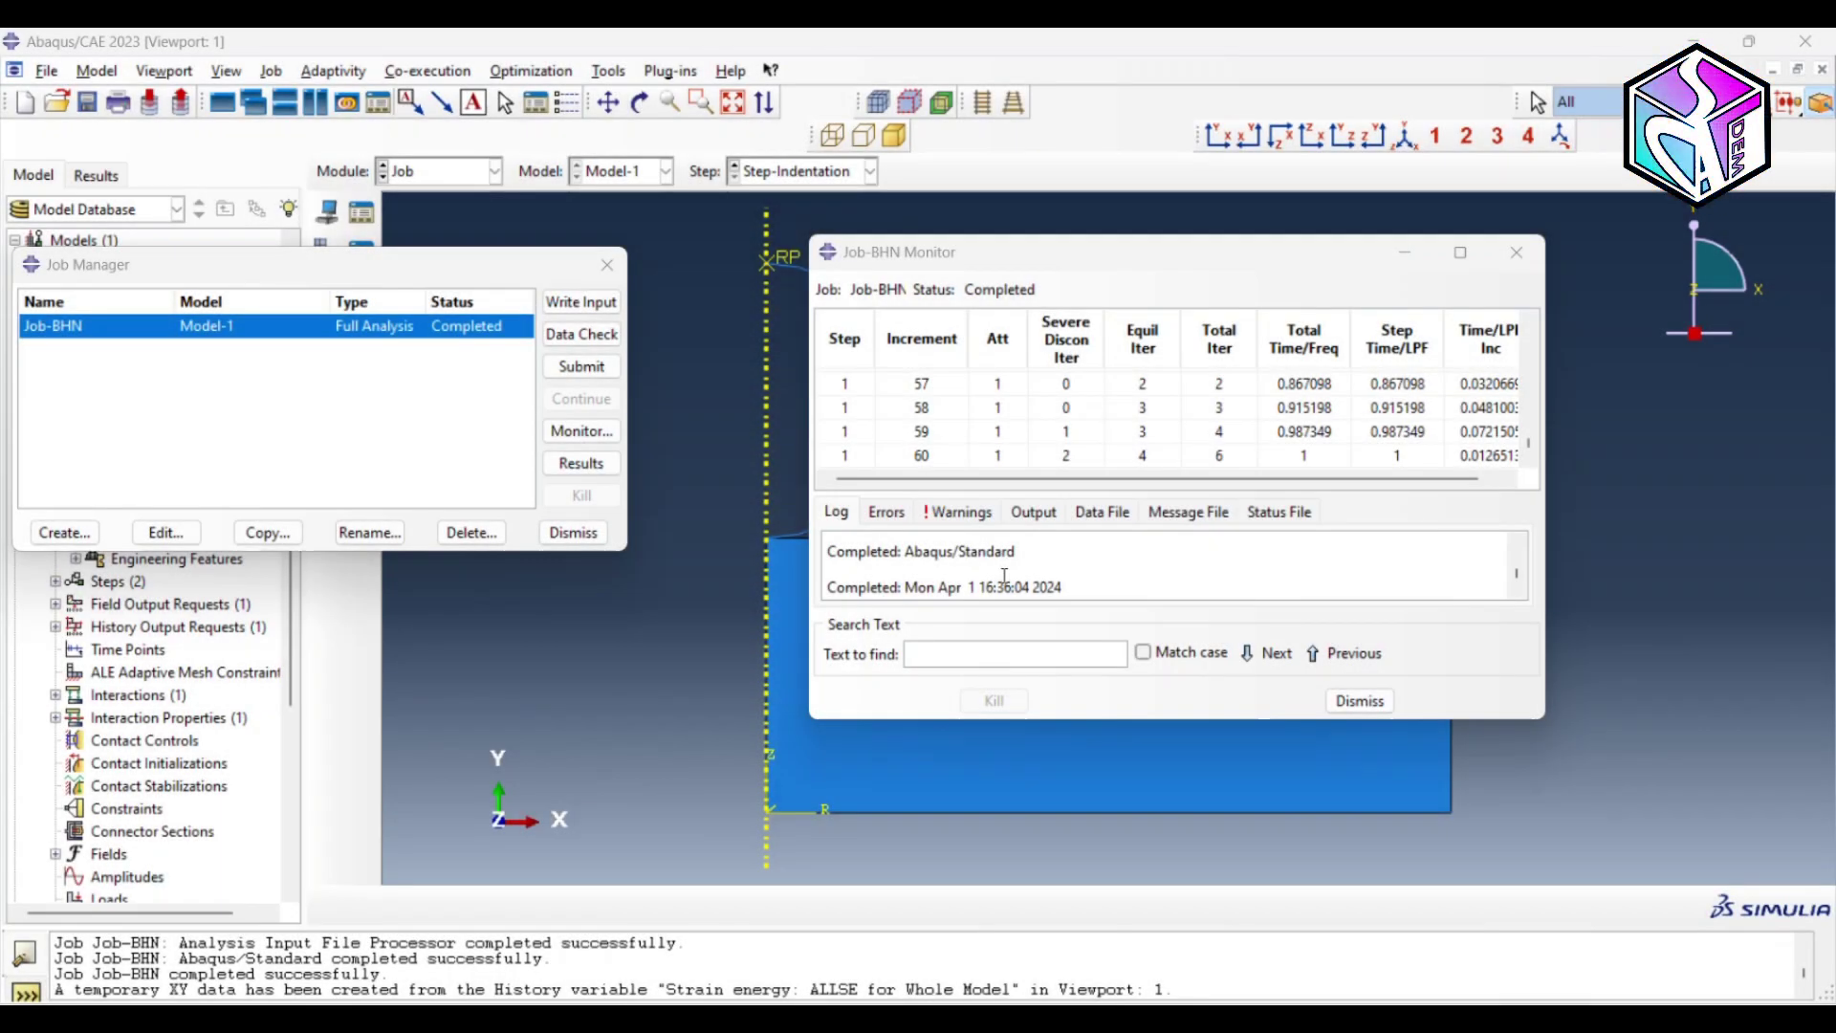
left_click(1360, 700)
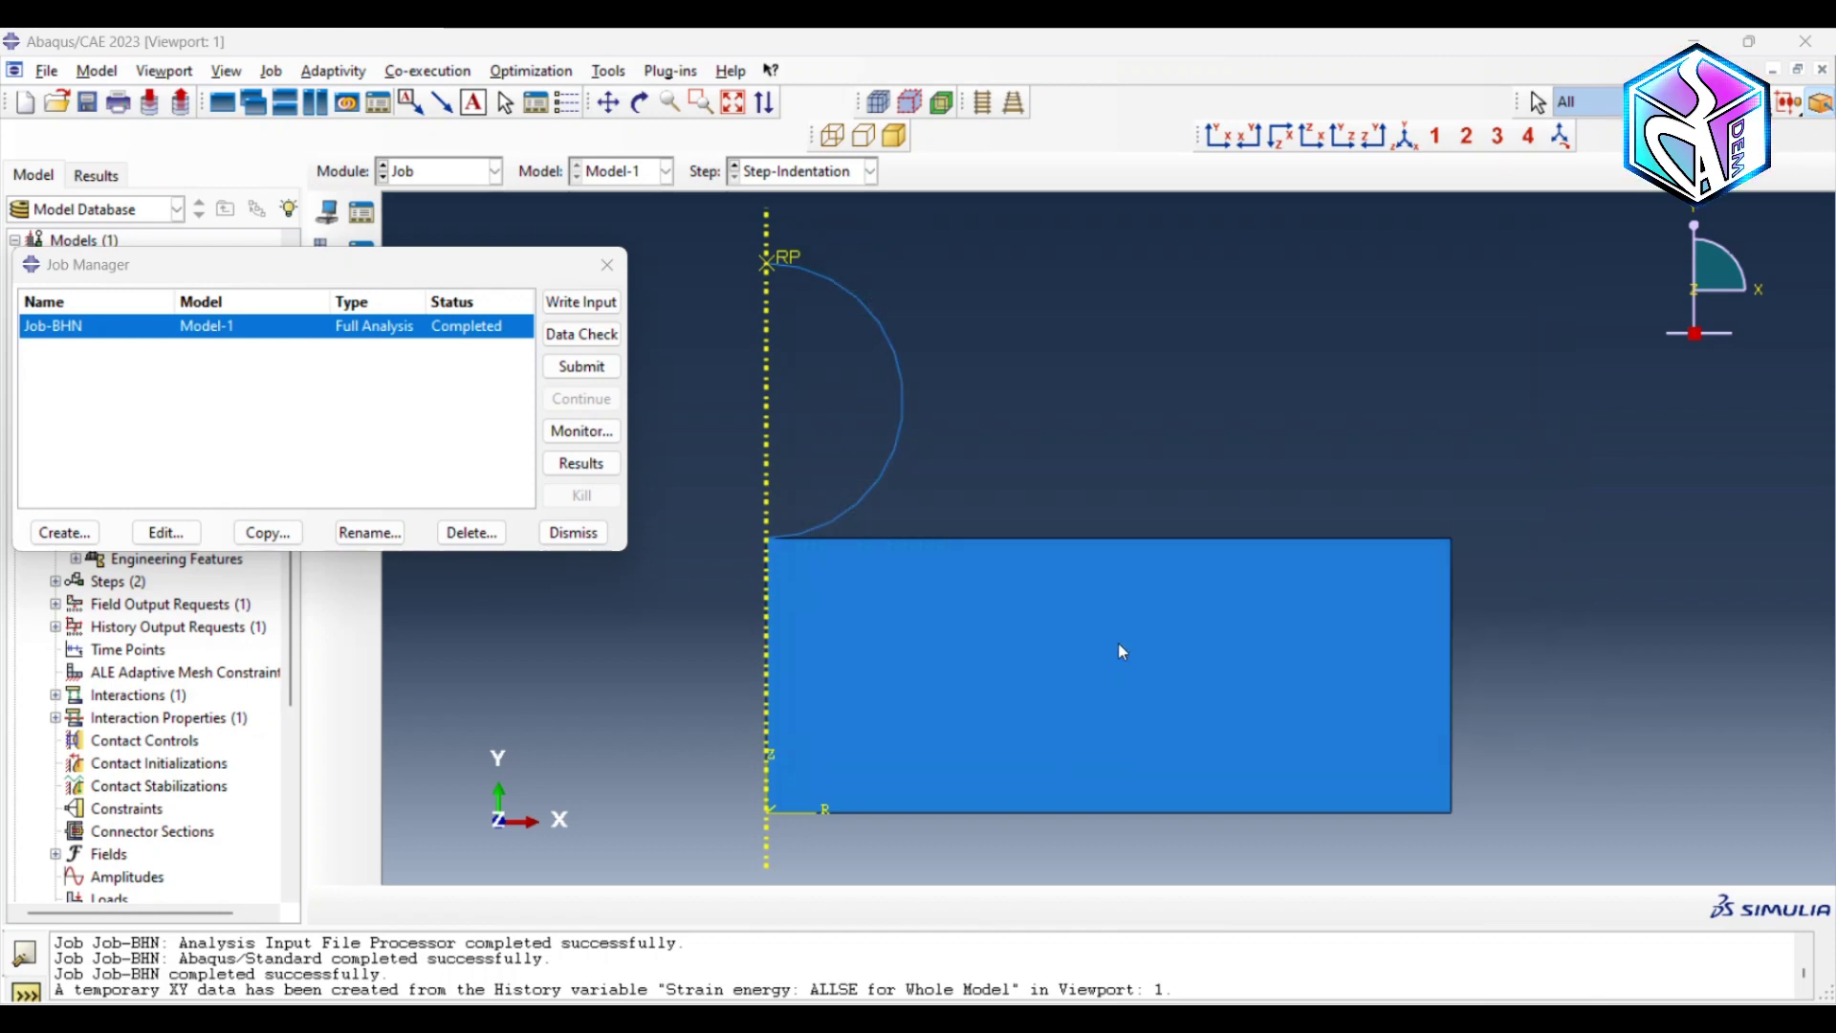
- Open the Job-BHN results as deformed Mises stress contours and sweep the elements from 0 to 360 degrees in an isometric view
left_click(584, 463)
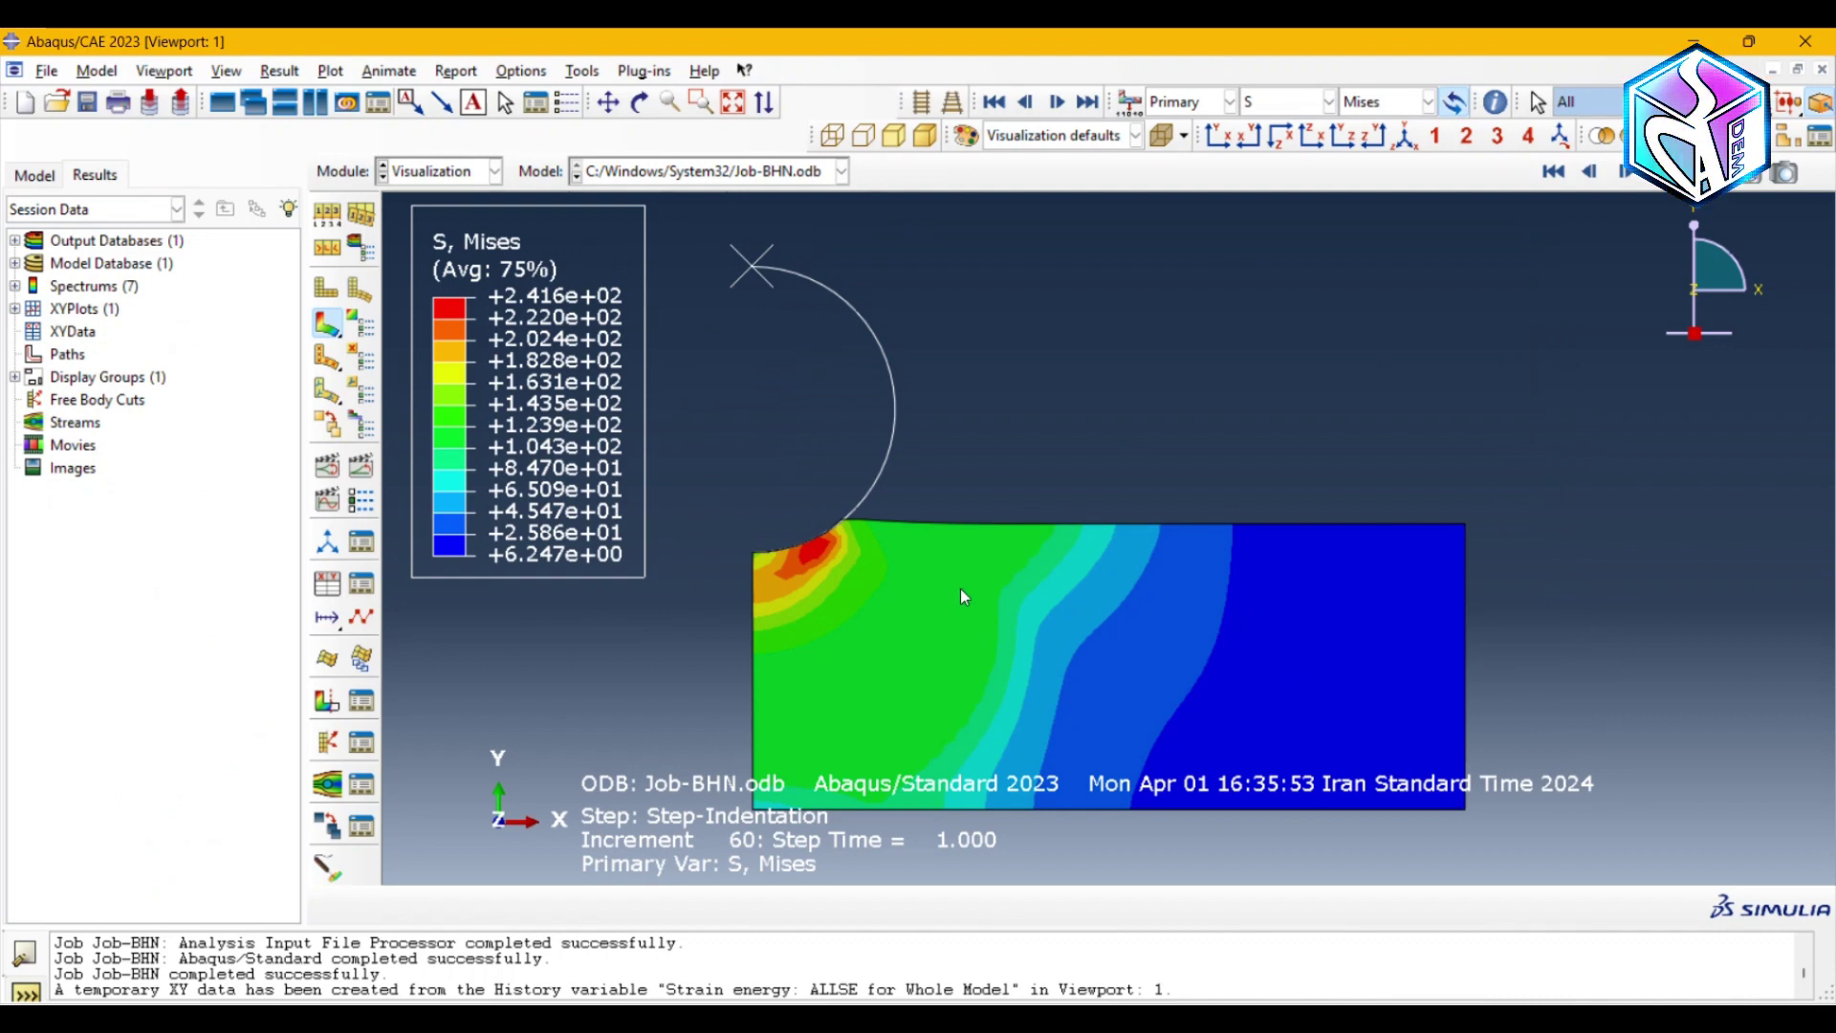
left_click(363, 249)
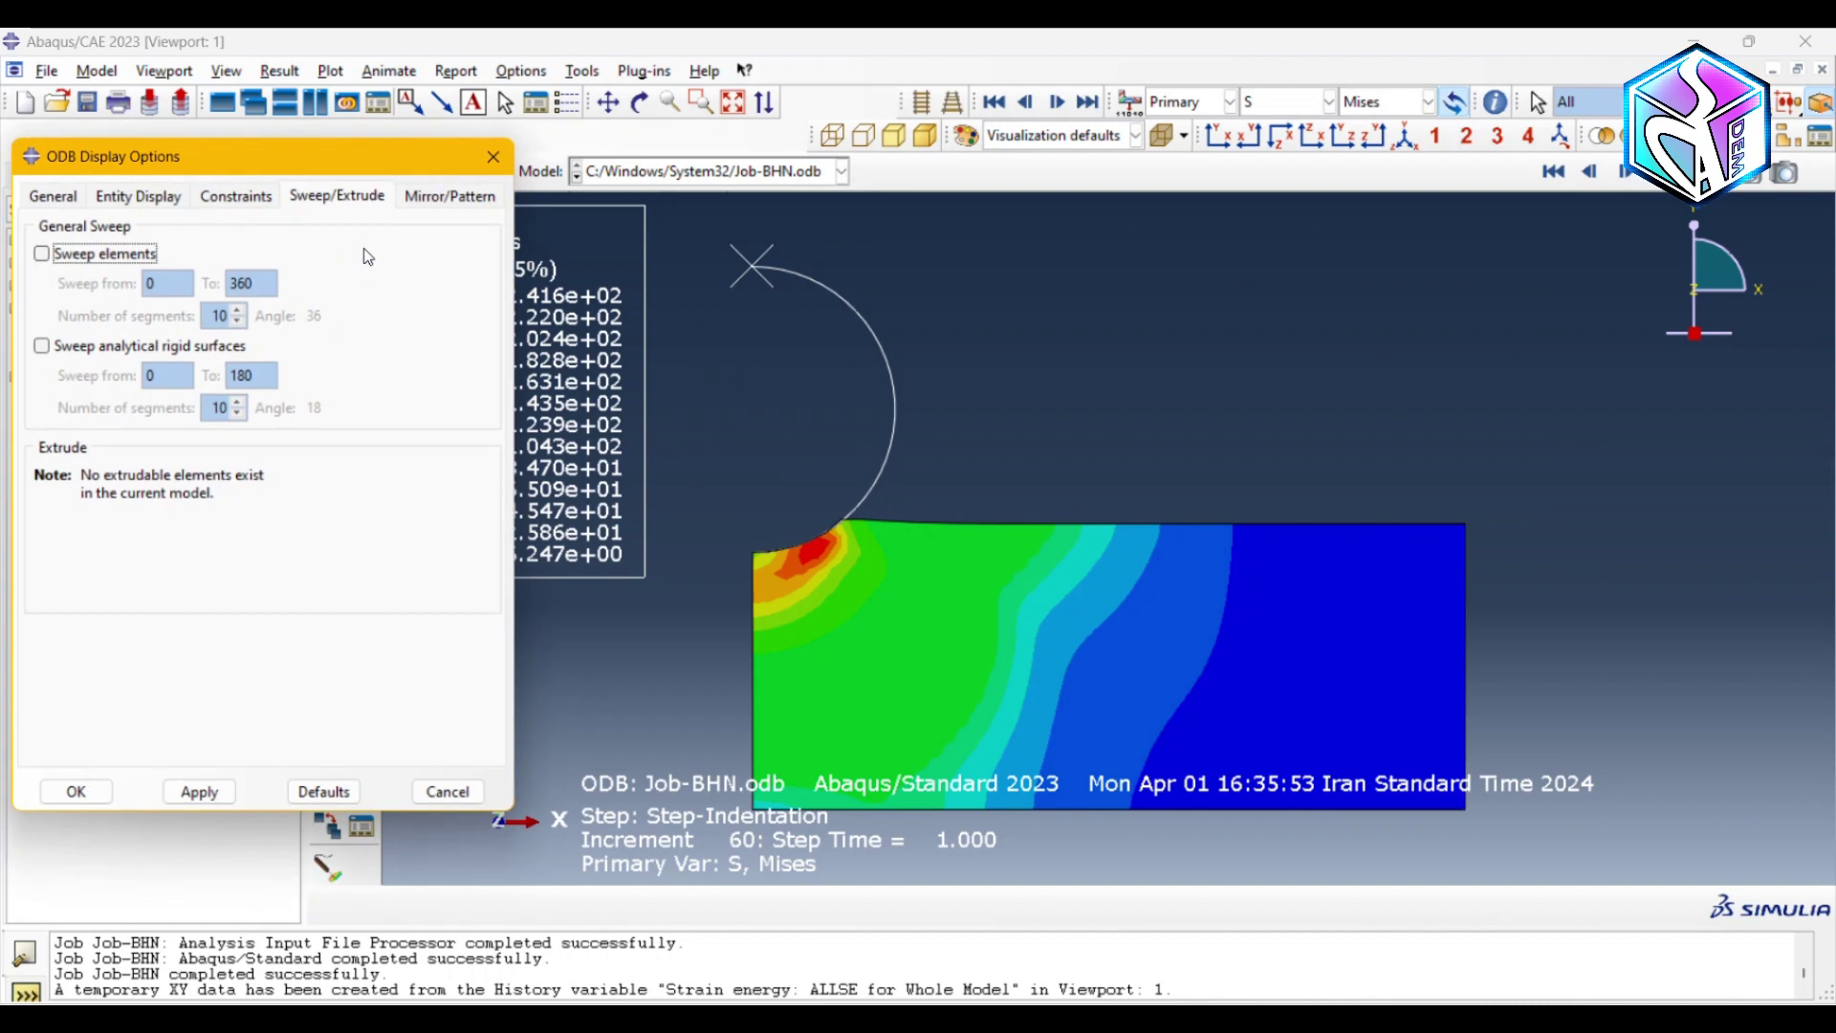
left_click(319, 201)
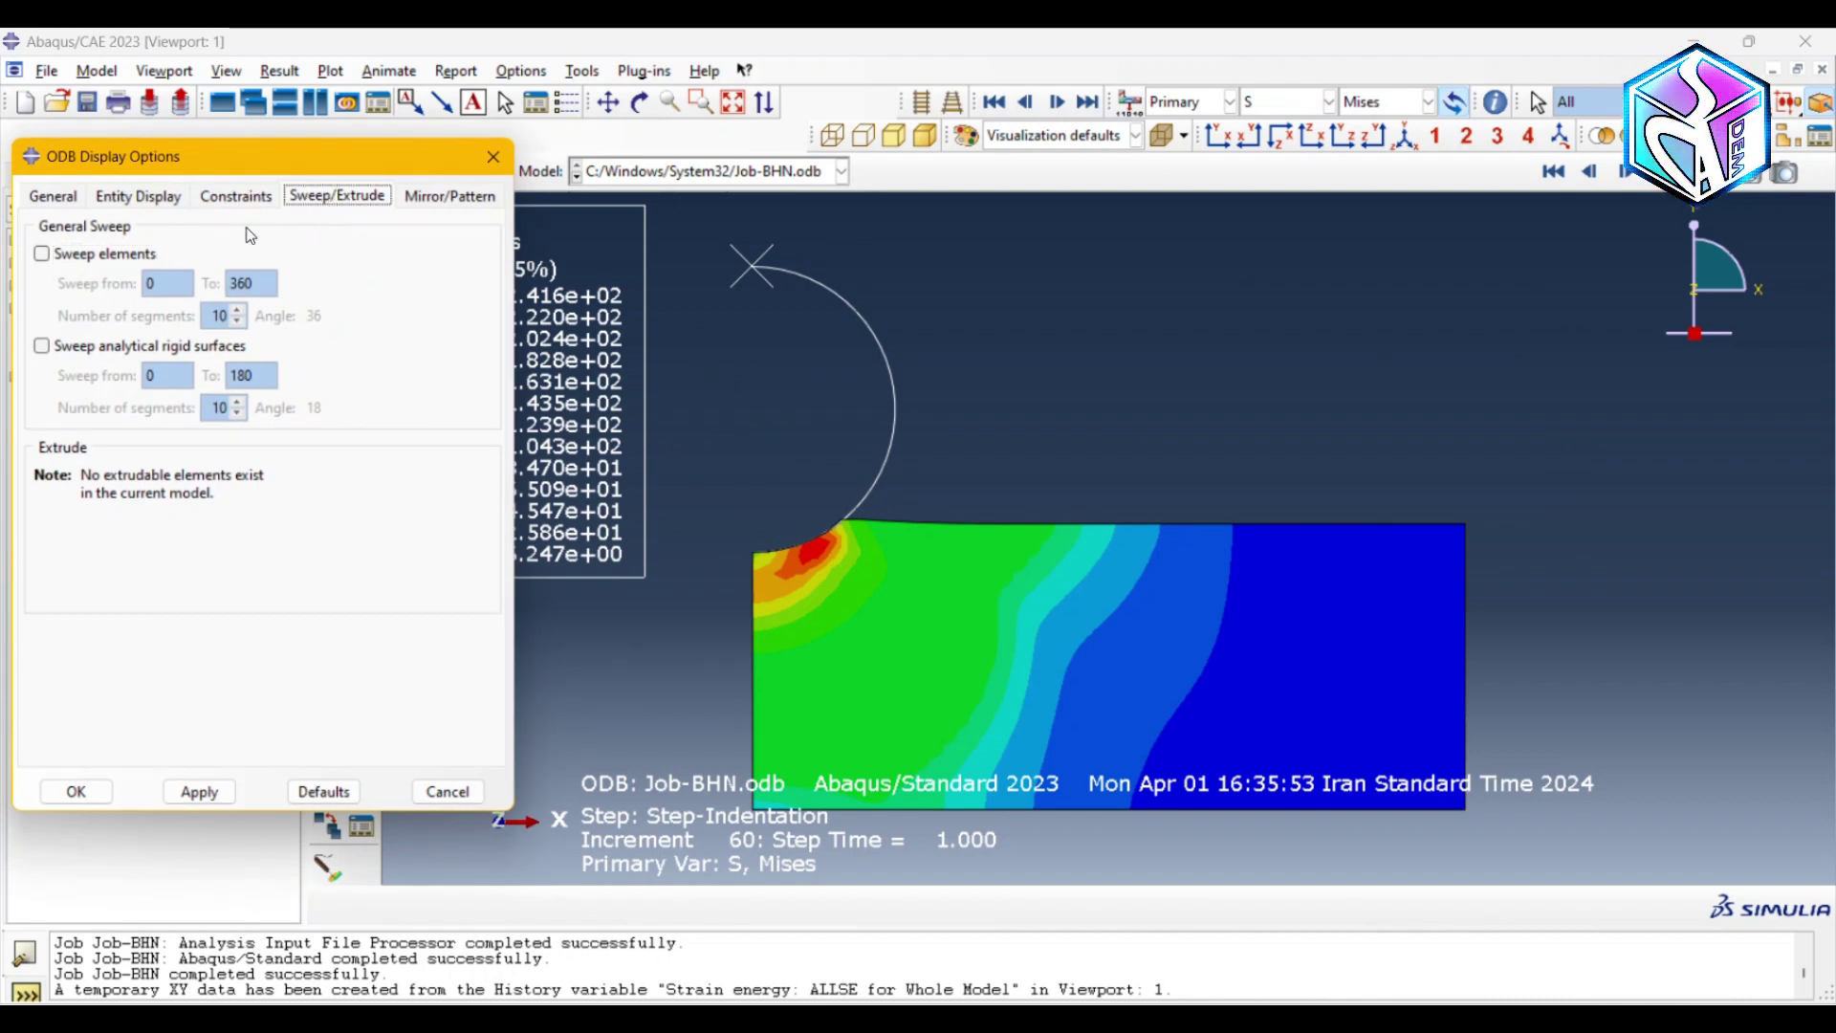
left_click(138, 257)
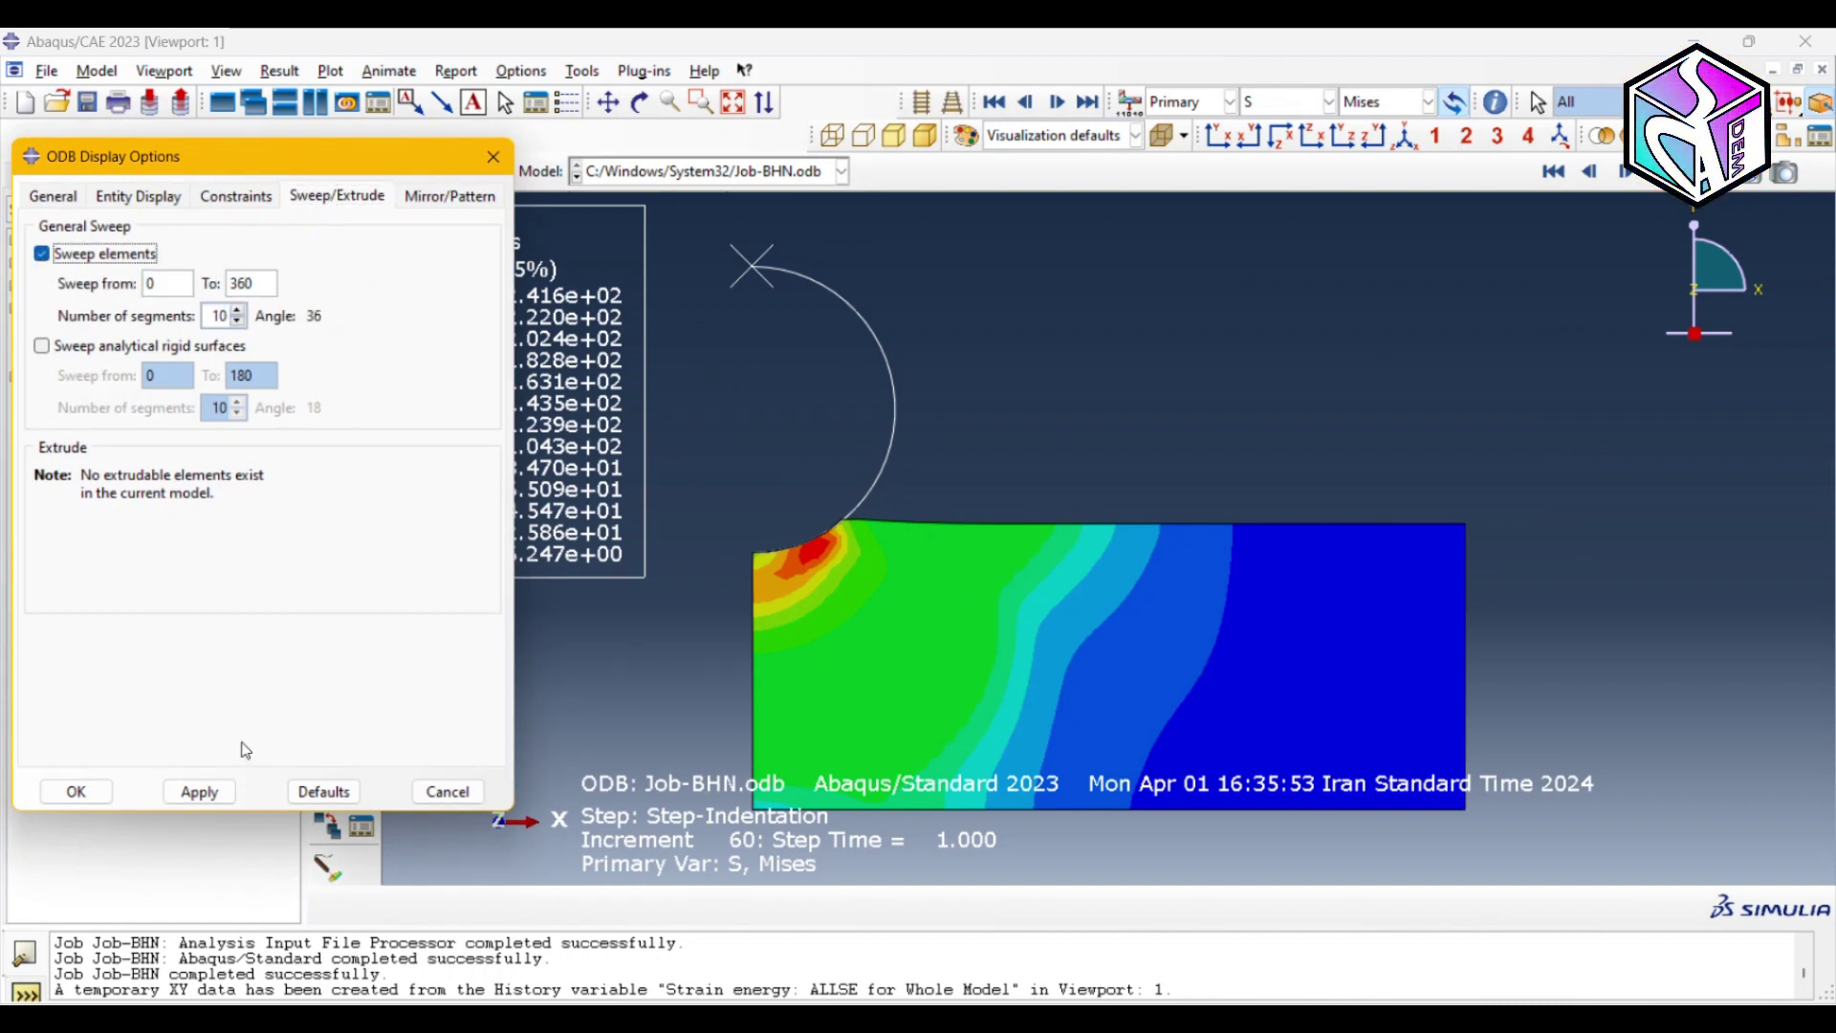
left_click(195, 794)
left_click(76, 792)
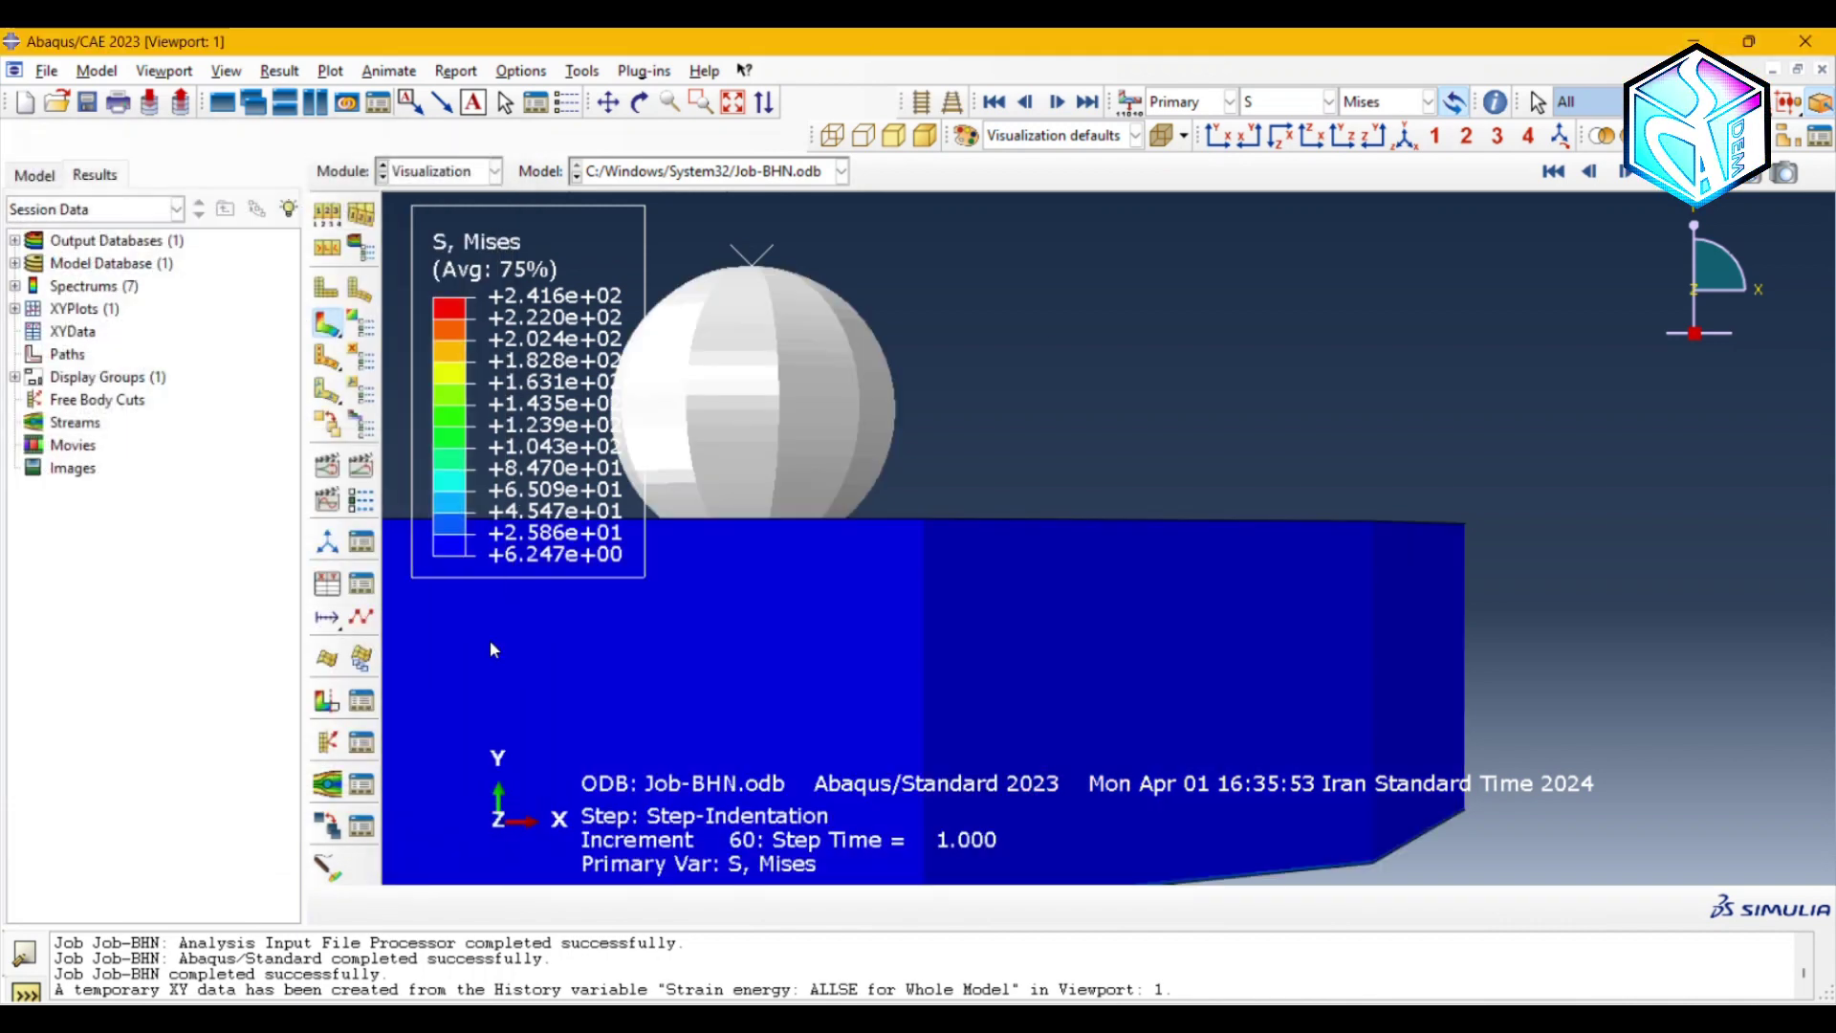
left_click(1406, 136)
- Reduce the element sweep to 0 to 180 degrees and animate the indentation's time history from the first frame
left_click(362, 247)
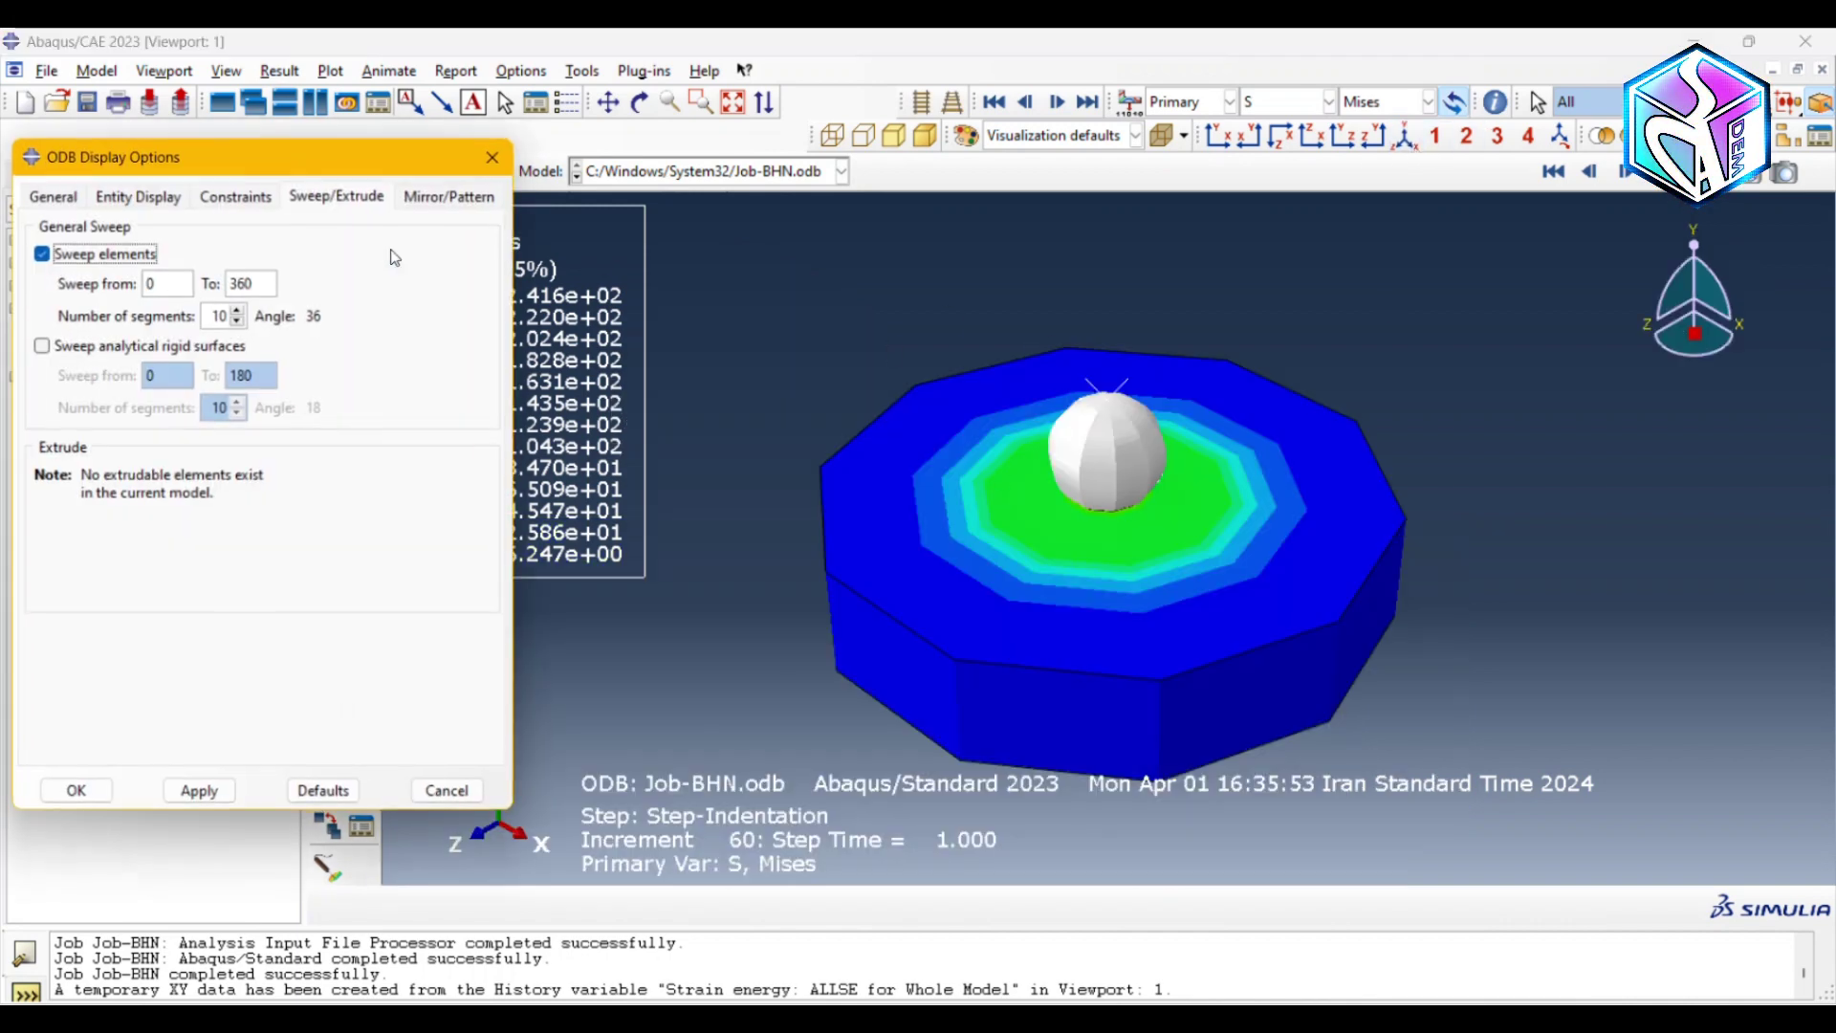
type("180")
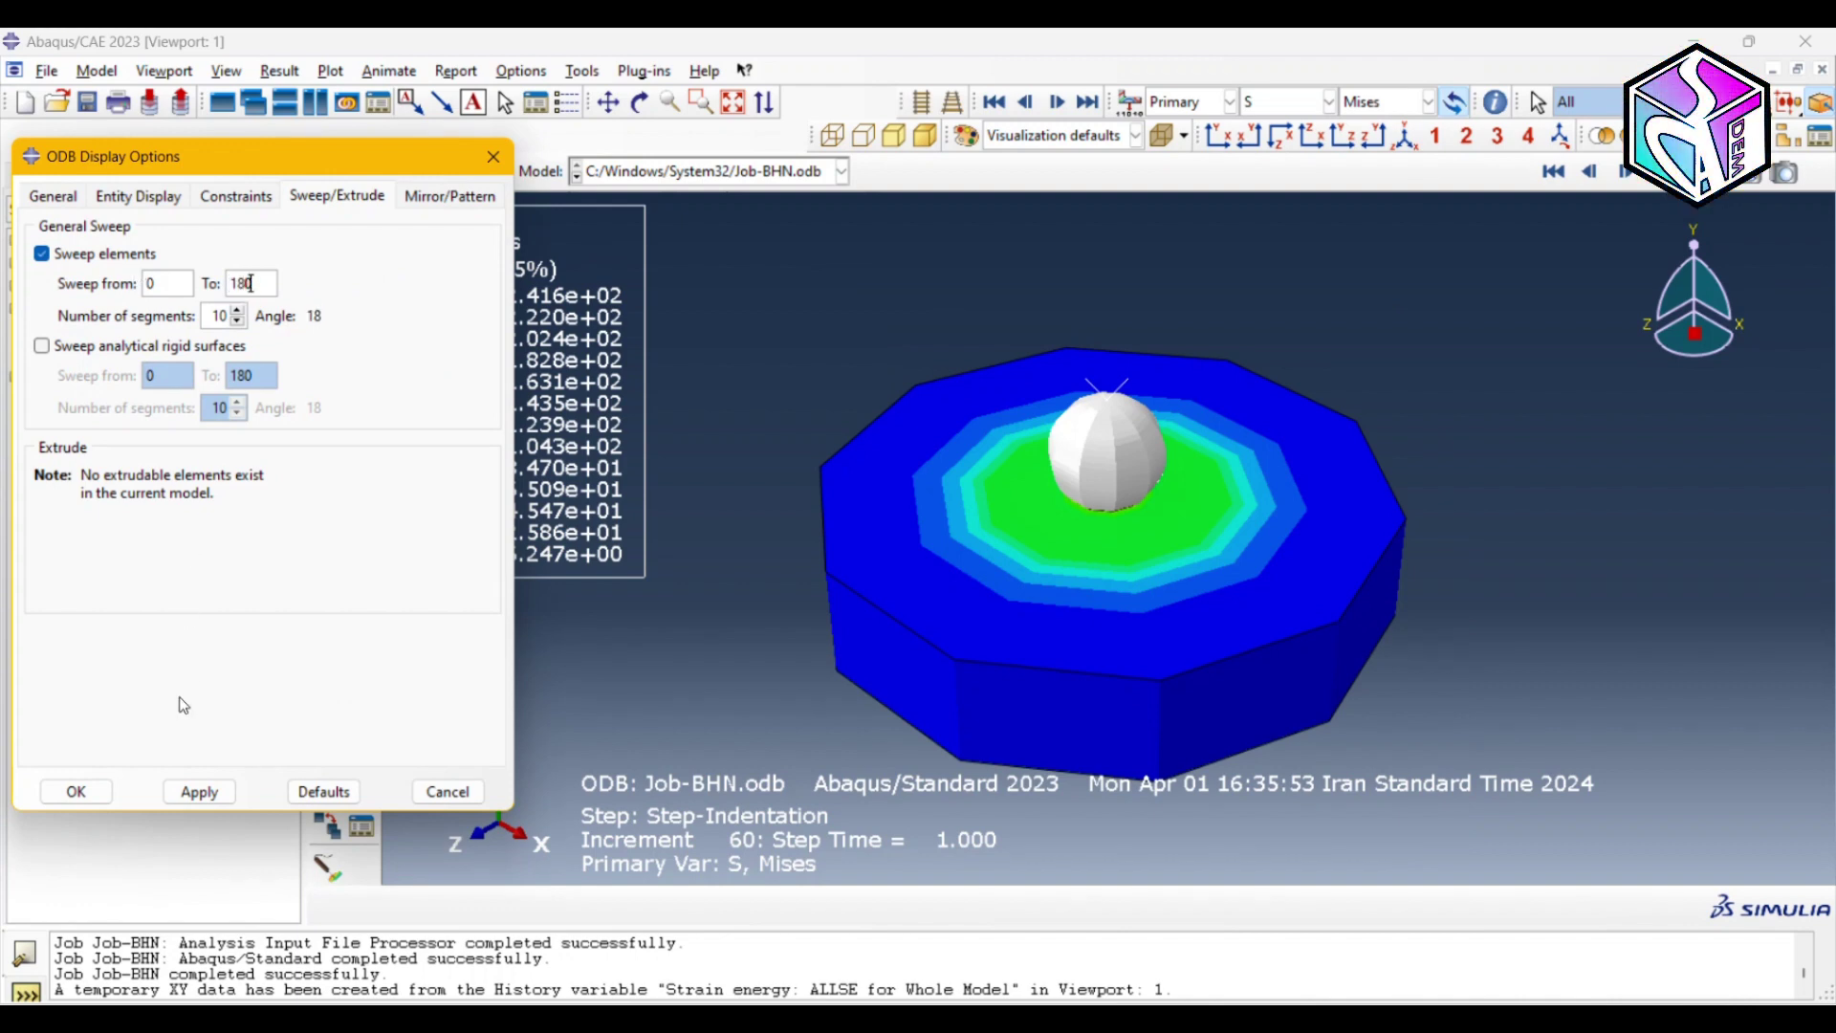
left_click(78, 793)
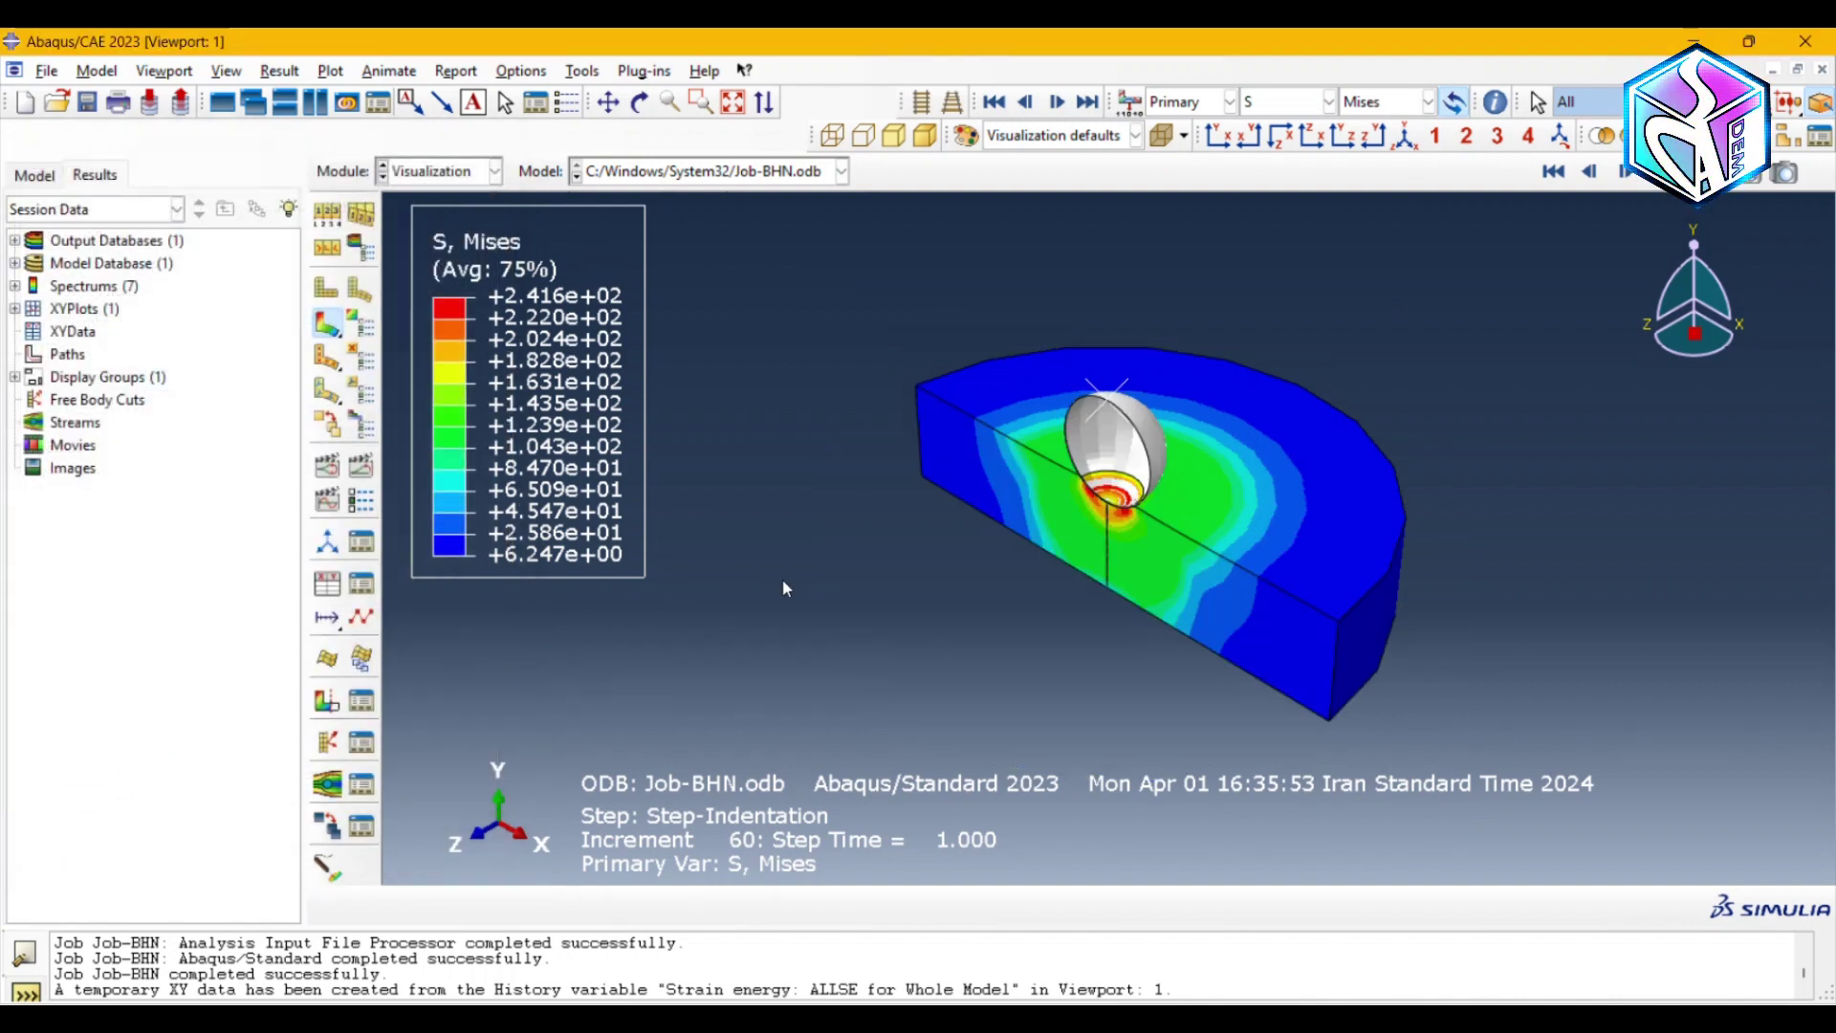
left_click(994, 101)
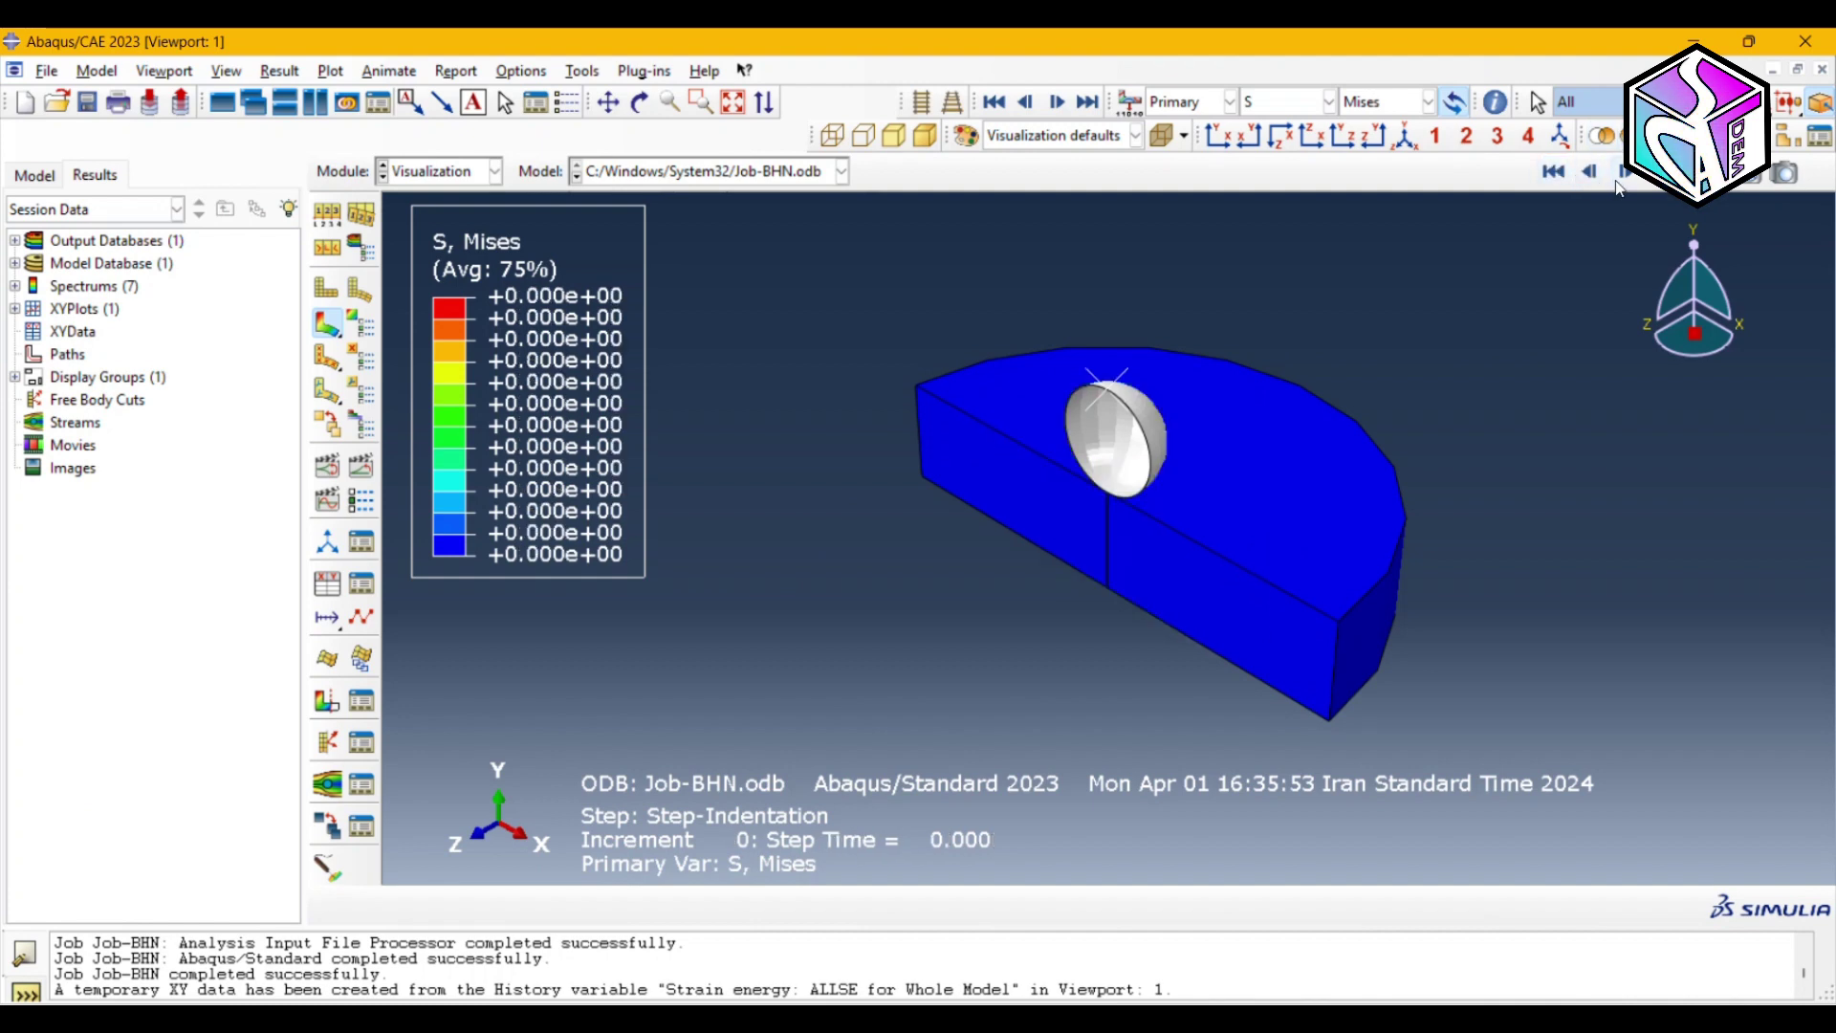
left_click(361, 466)
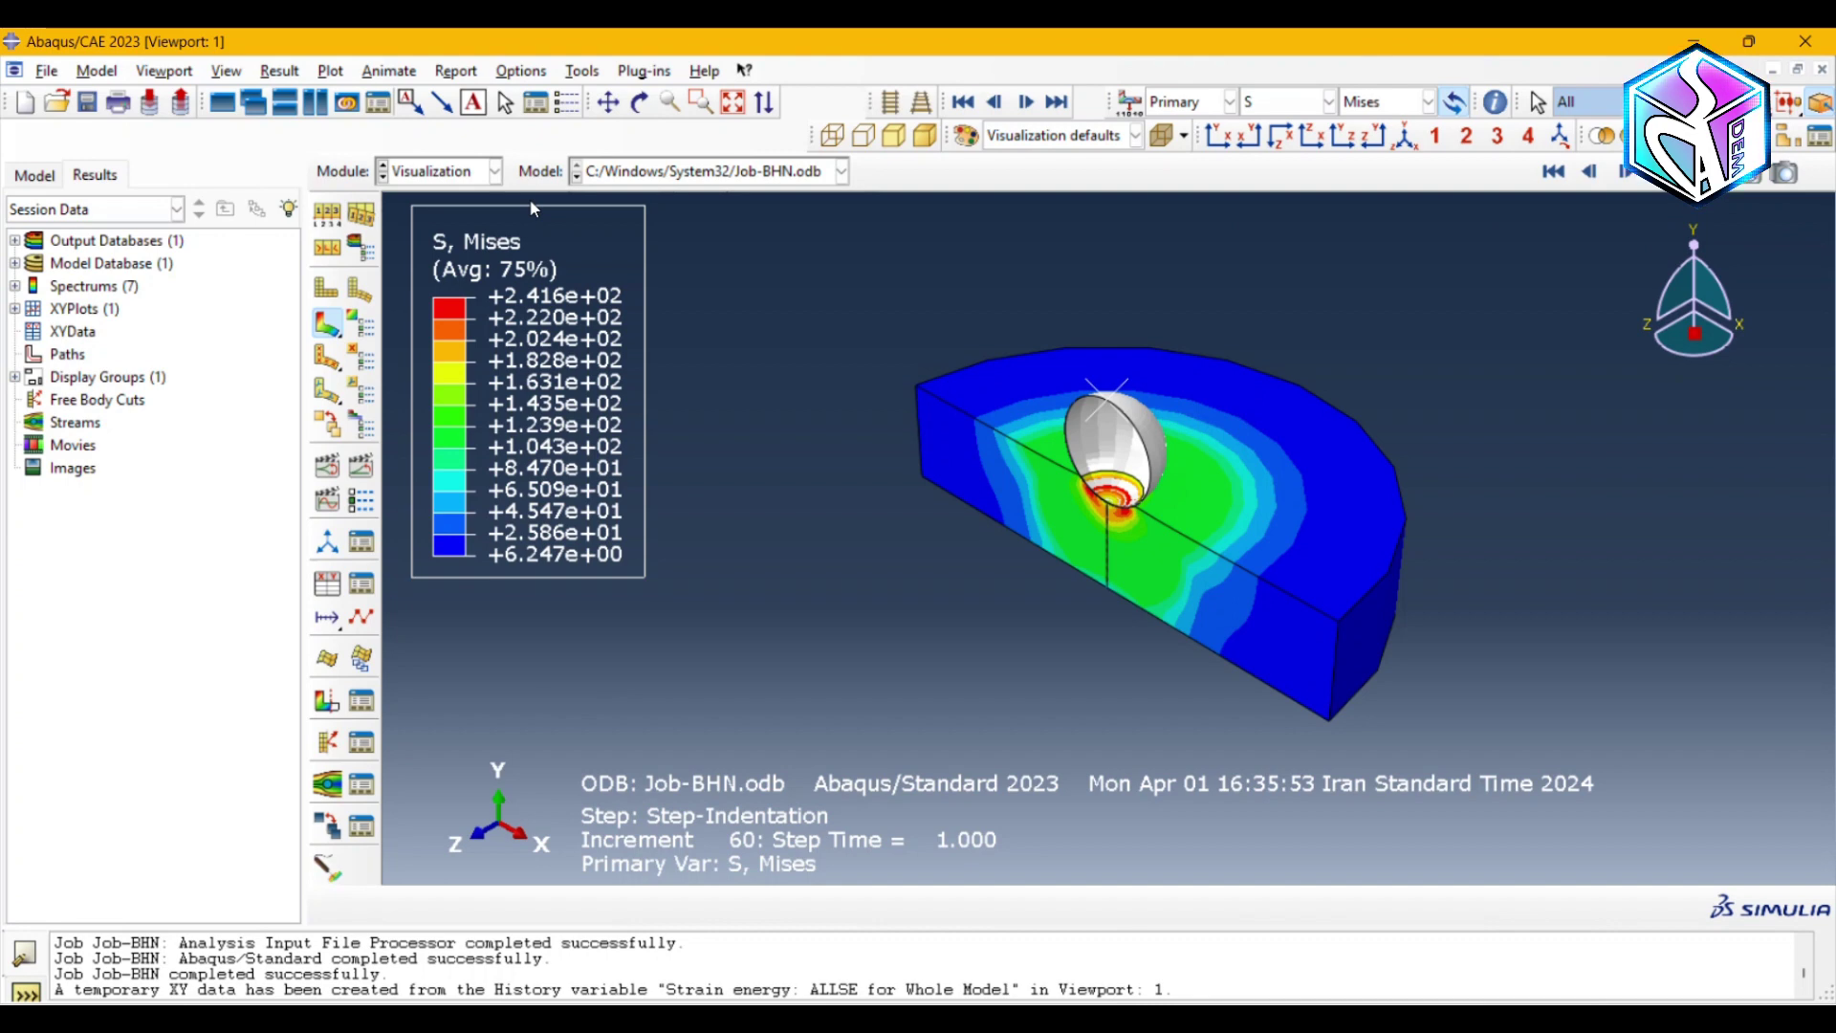
- Create XY data from the ODB history output and plot the strain energy ALLSE for the whole model
left_click(329, 586)
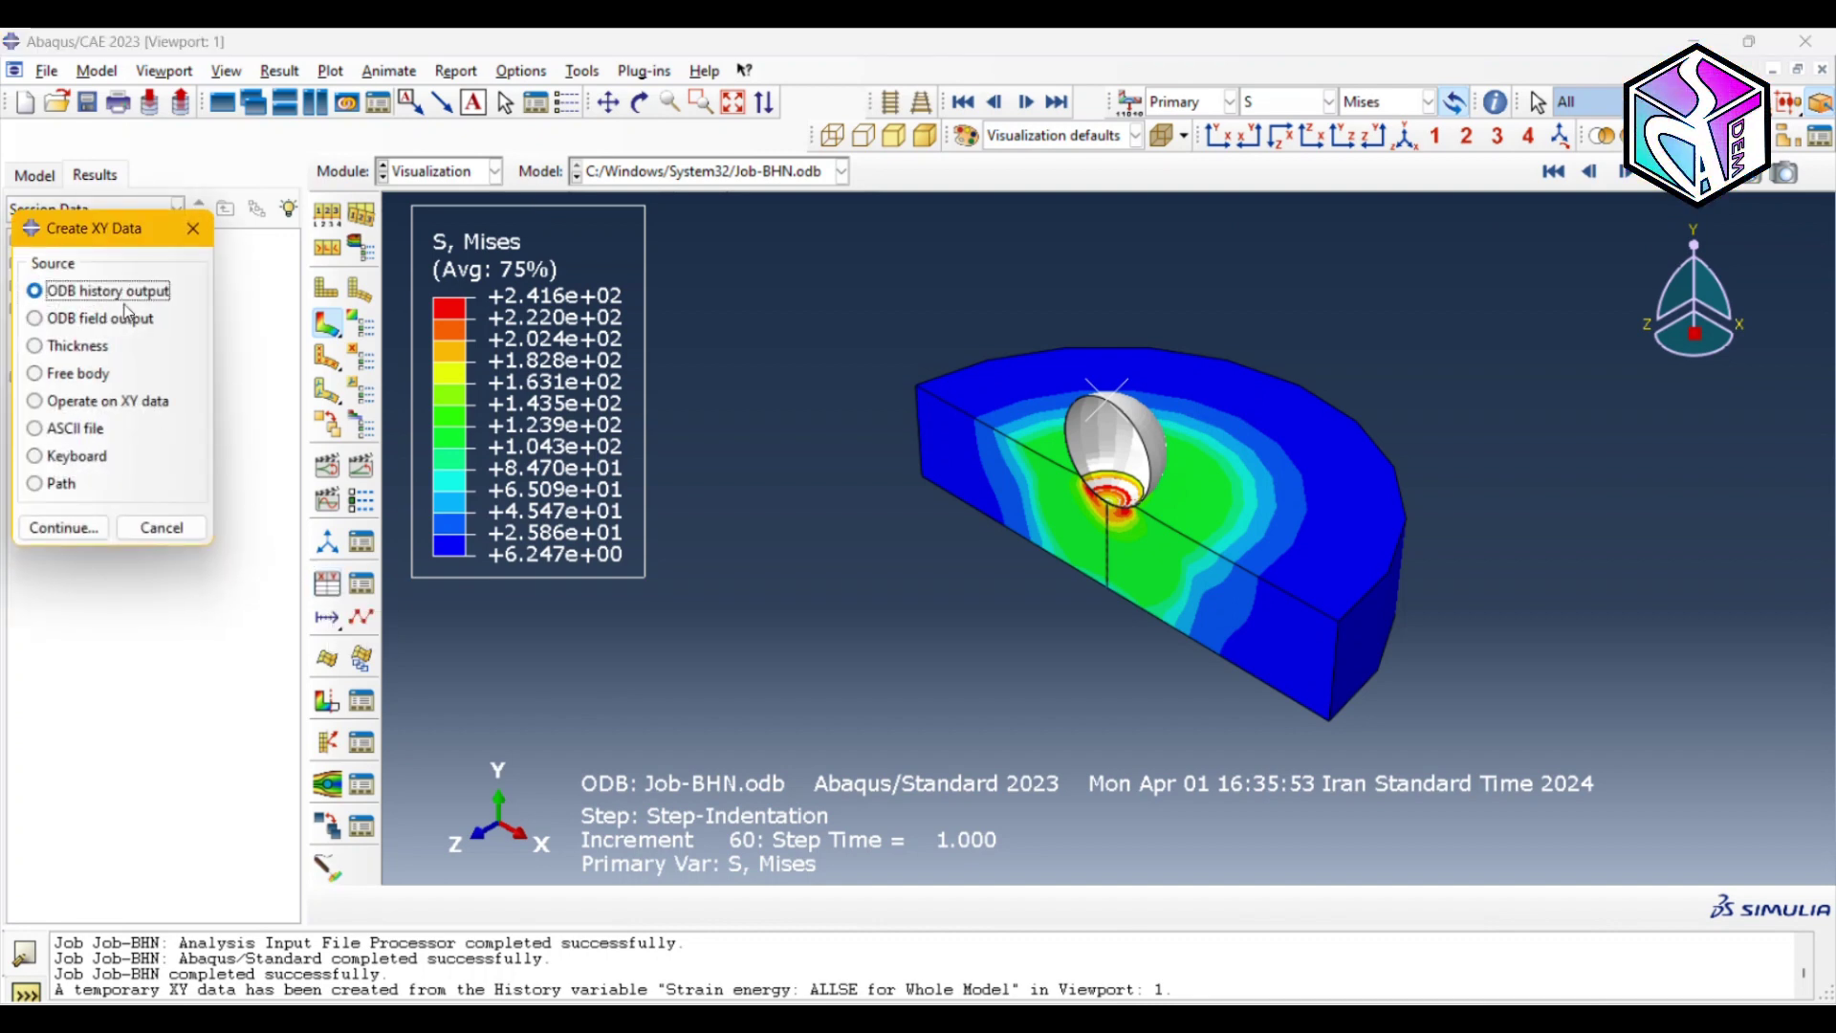
left_click(62, 528)
left_click_drag(587, 426, 587, 526)
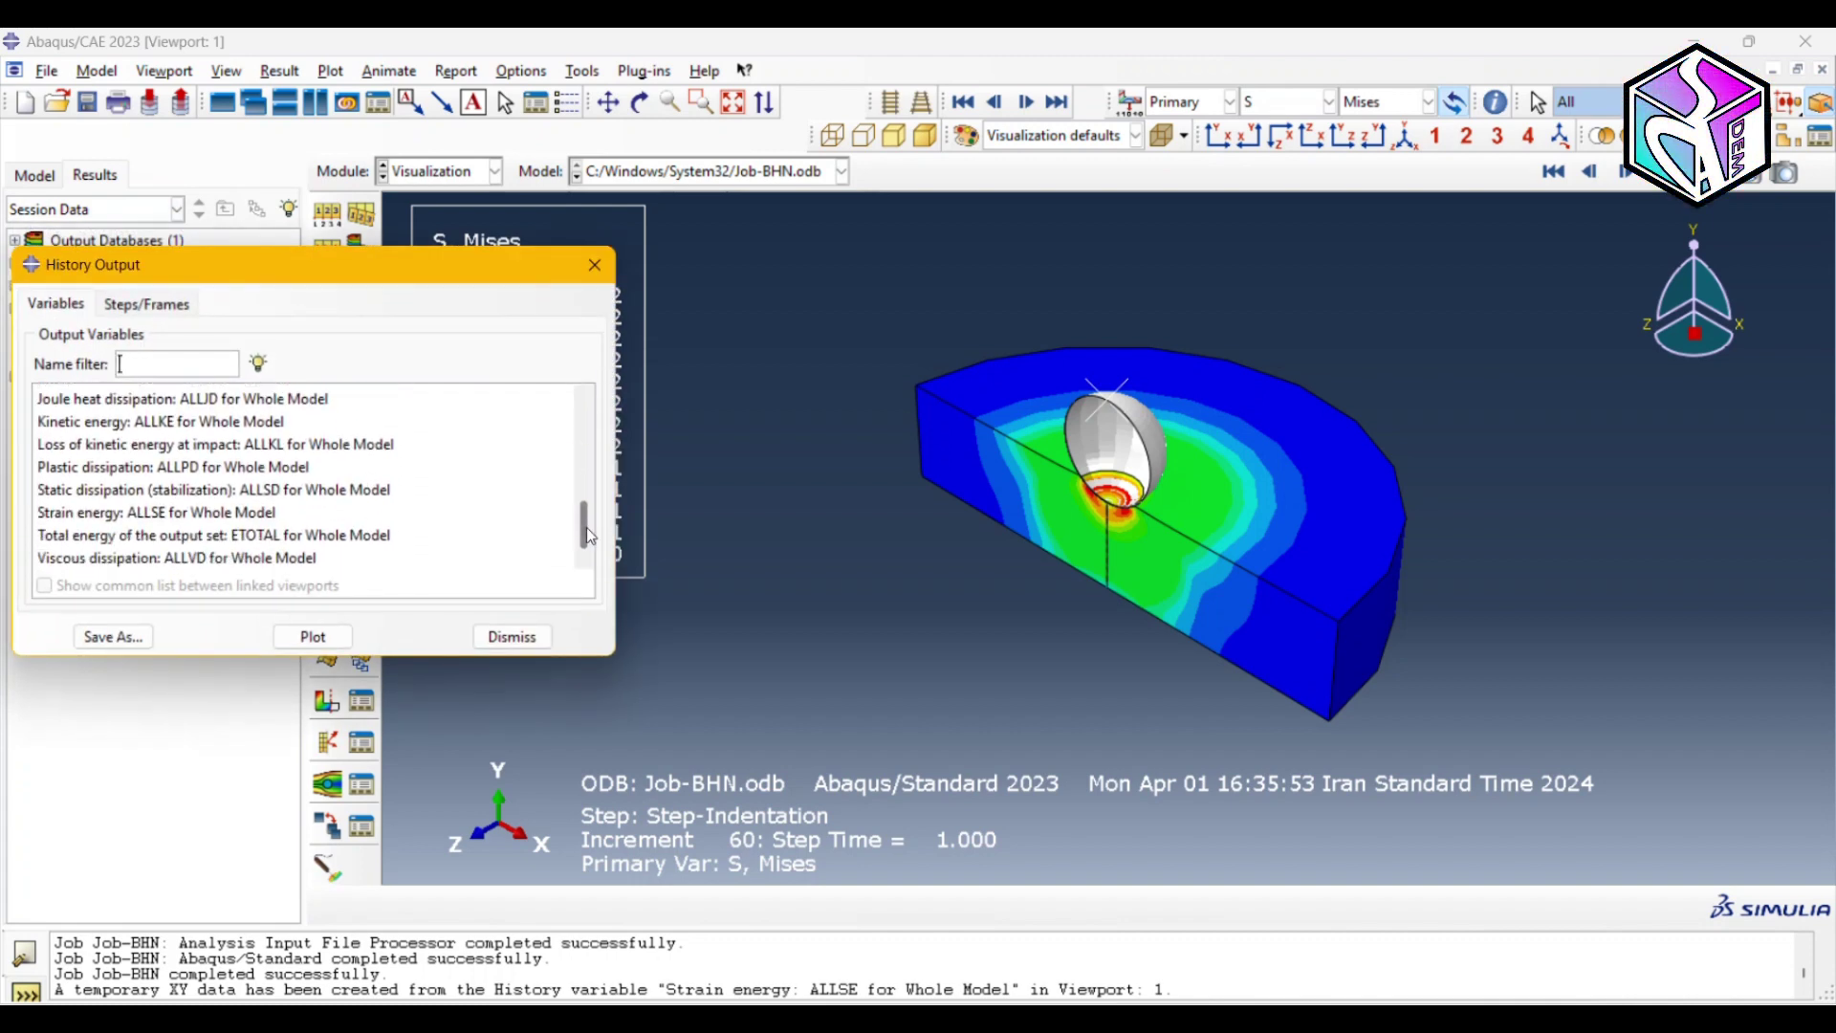
left_click(203, 516)
left_click(347, 638)
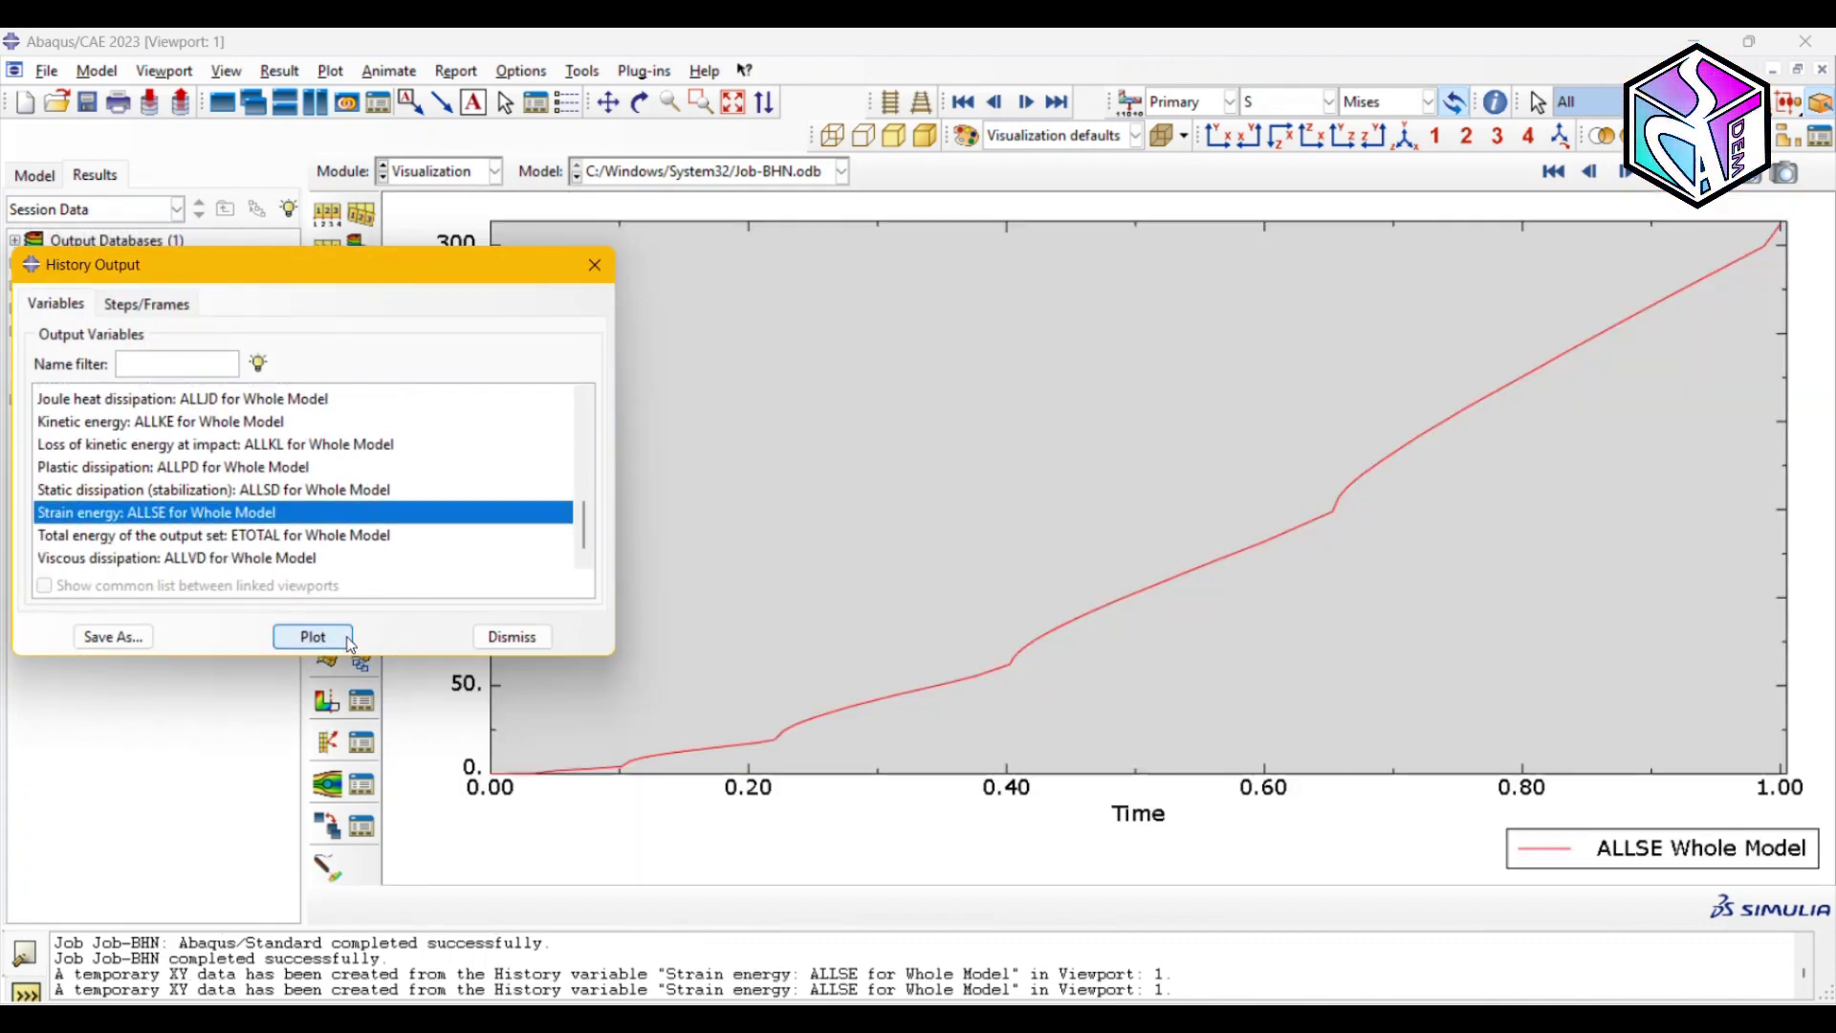
left_click(594, 265)
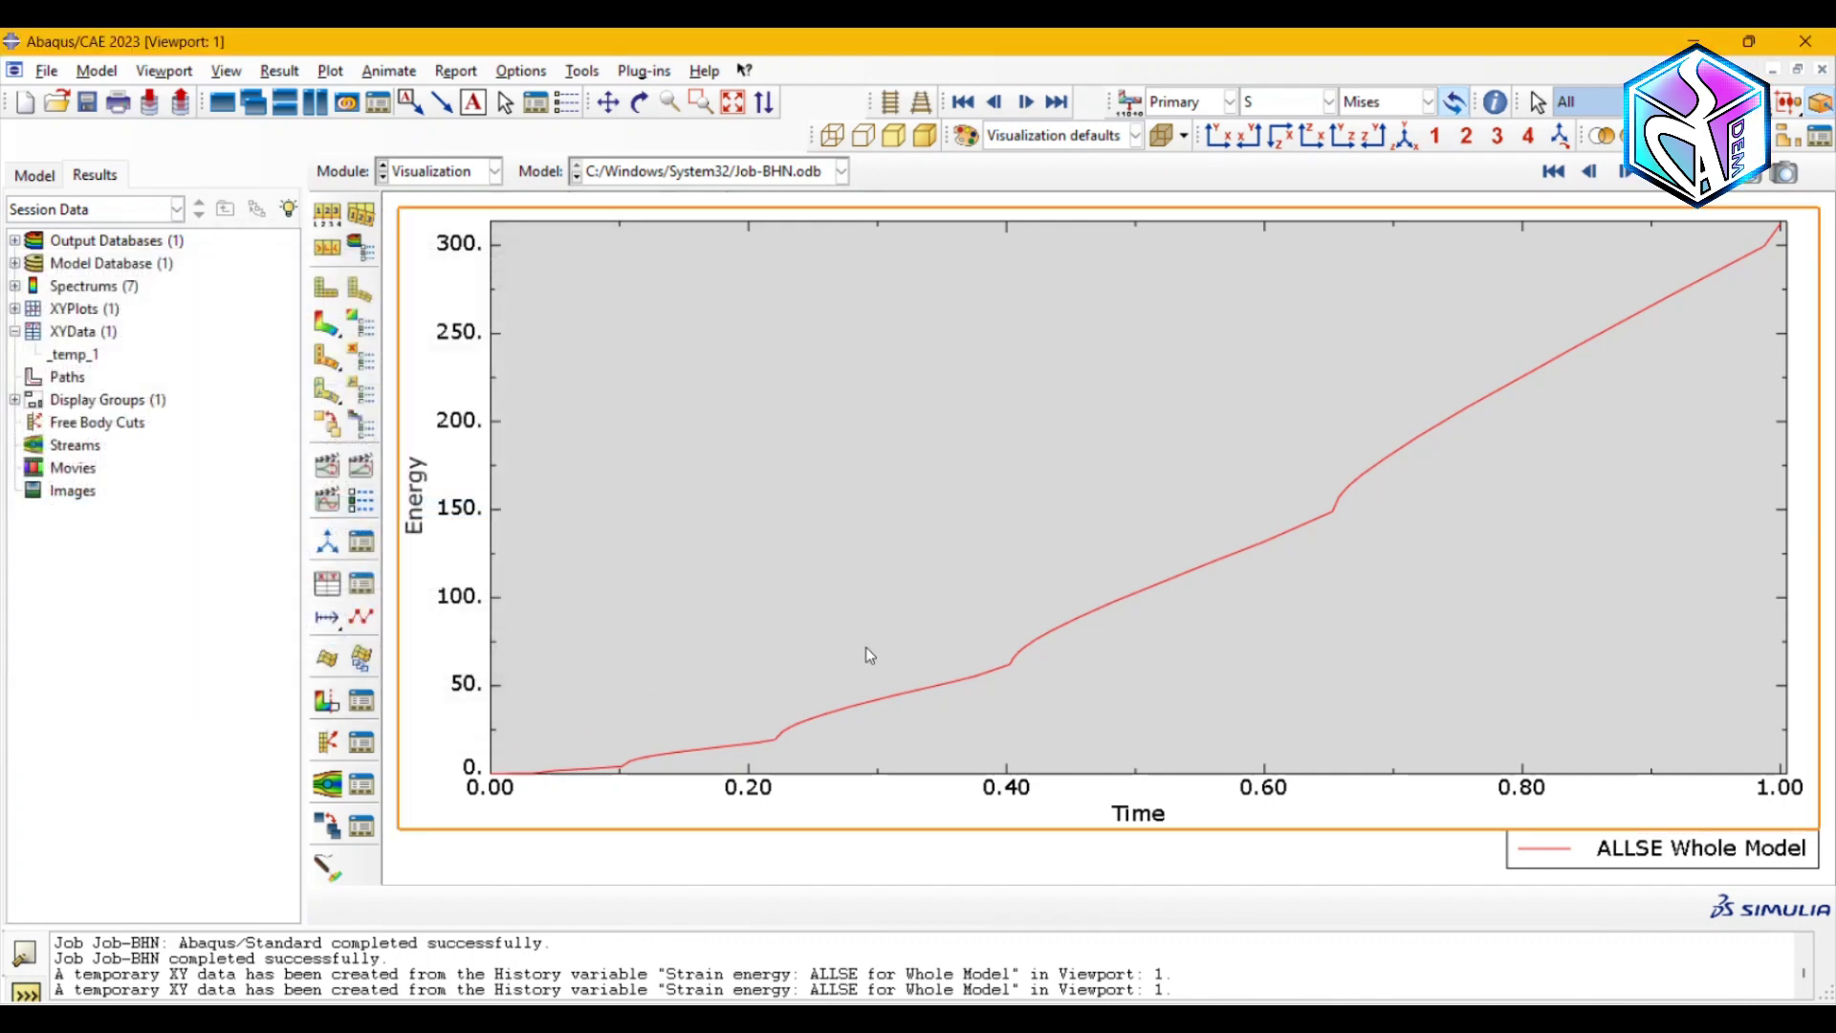